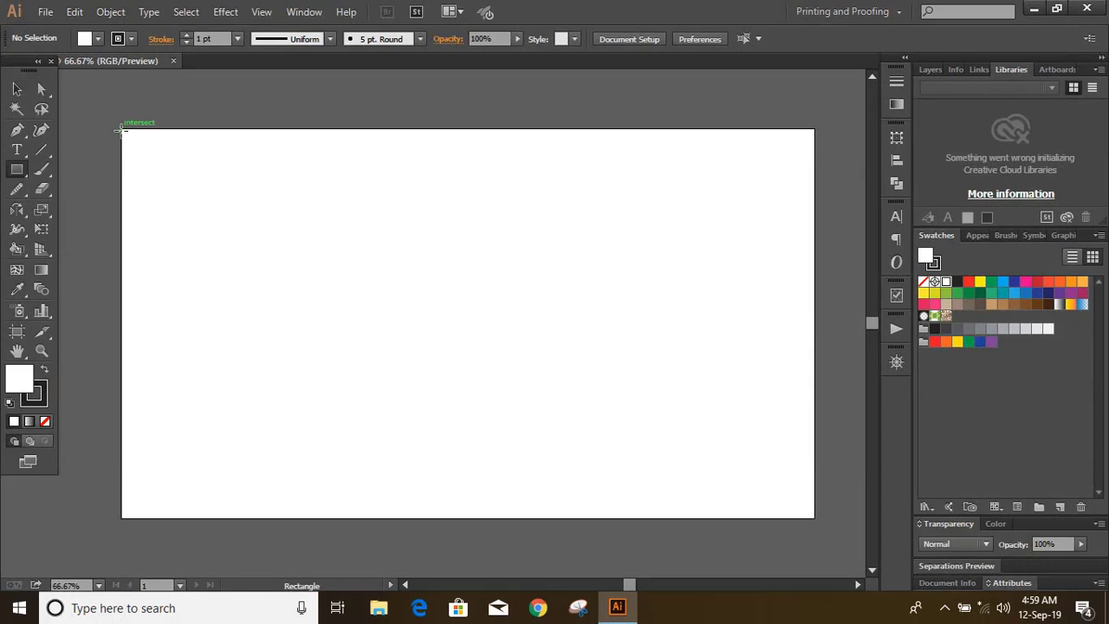
Step: Draw a rectangle covering the whole artboard and fill it with a radial white-to-black gradient
mouse_move(121, 128)
left_mouse_down()
mouse_move(752, 458)
mouse_move(814, 518)
left_mouse_up()
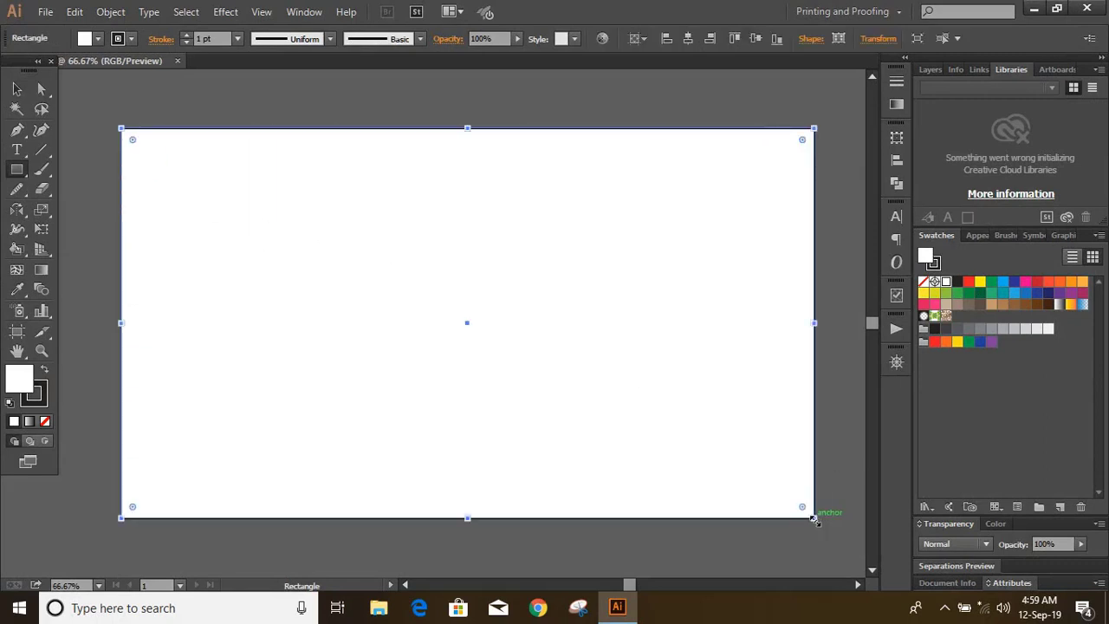
left_click(900, 102)
left_click(797, 192)
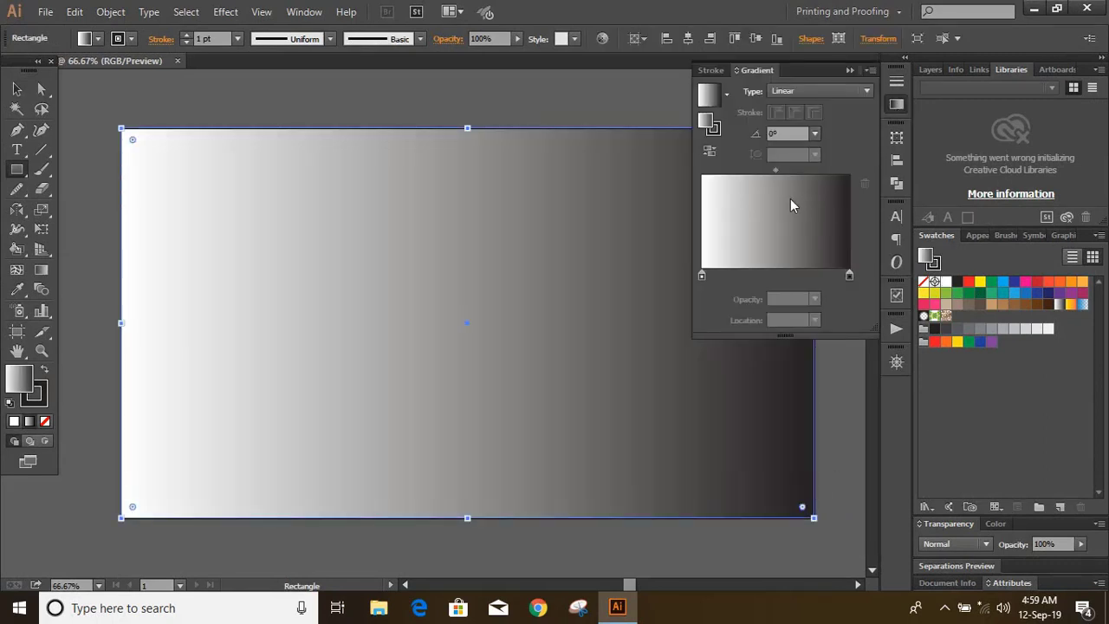
left_click(811, 90)
left_click(799, 124)
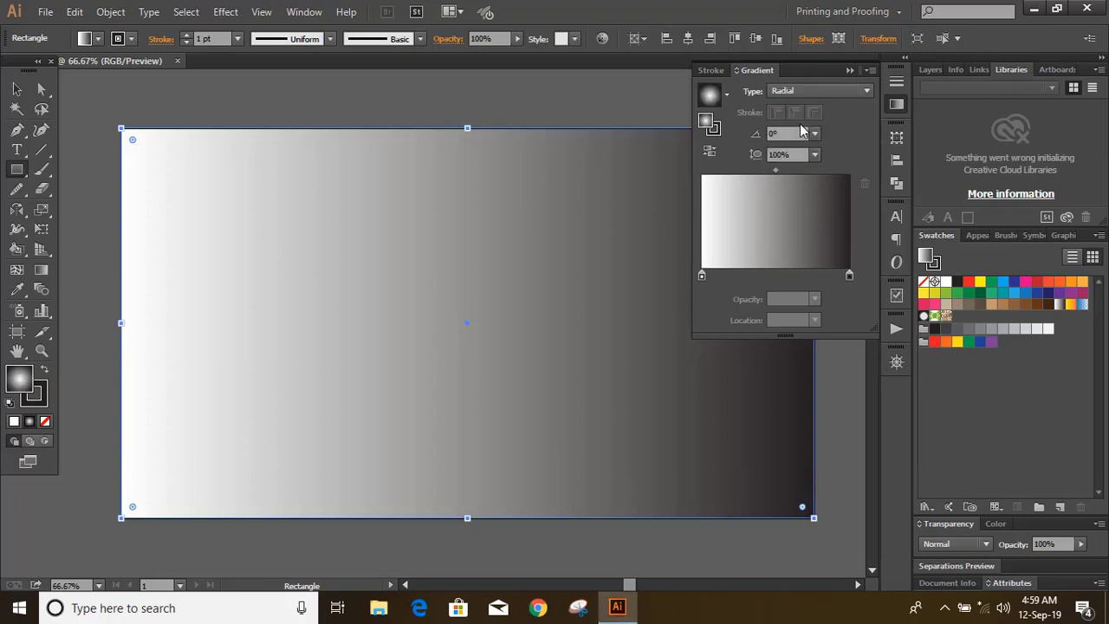
Step: Recolor the gradient's dark end stop to a very dark navy with RGB values 19, 27, 37
double_click(849, 274)
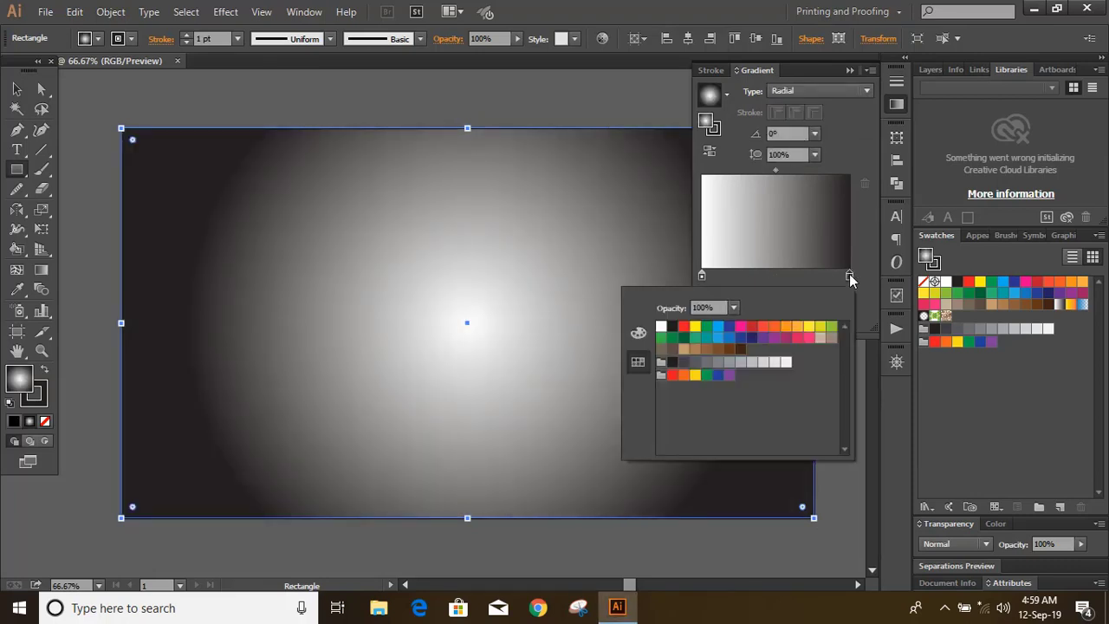
left_click(751, 337)
left_click(997, 520)
left_click(996, 520)
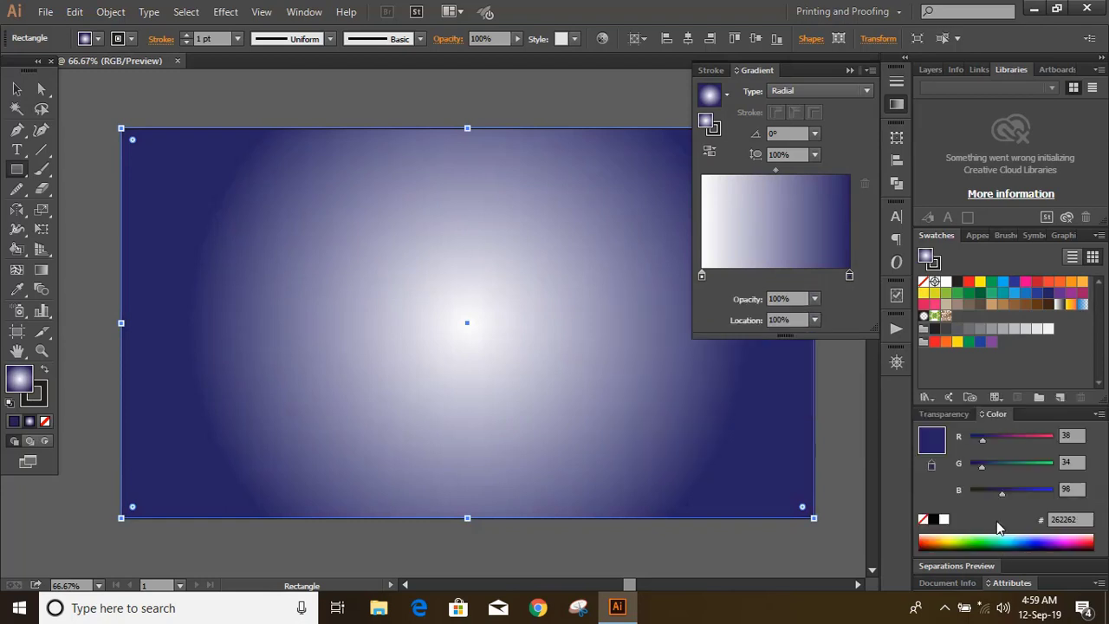
left_click(979, 434)
left_click(976, 434)
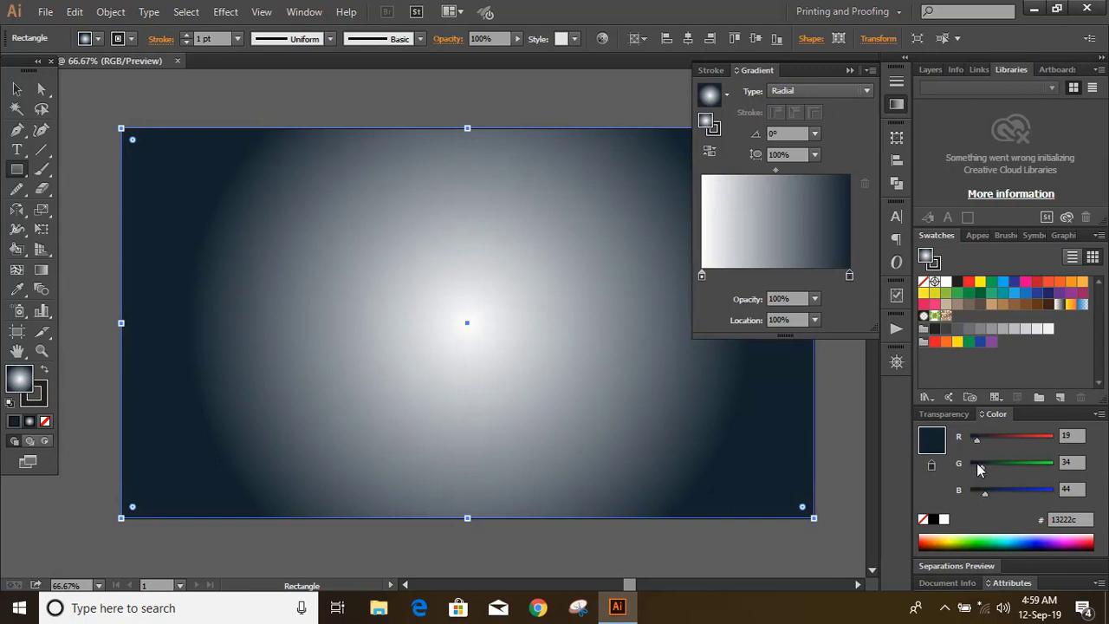
left_click_drag(980, 467, 980, 492)
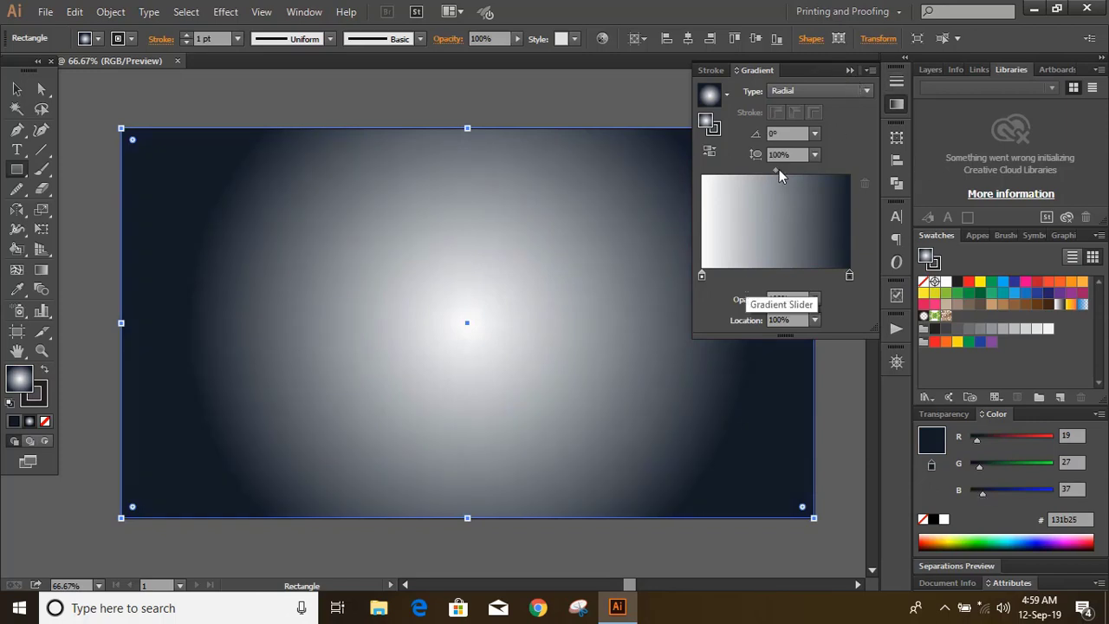
Step: Shift the gradient's midpoint toward the white stop, to a location of about 34%, and deselect the rectangle
left_click_drag(776, 170, 752, 170)
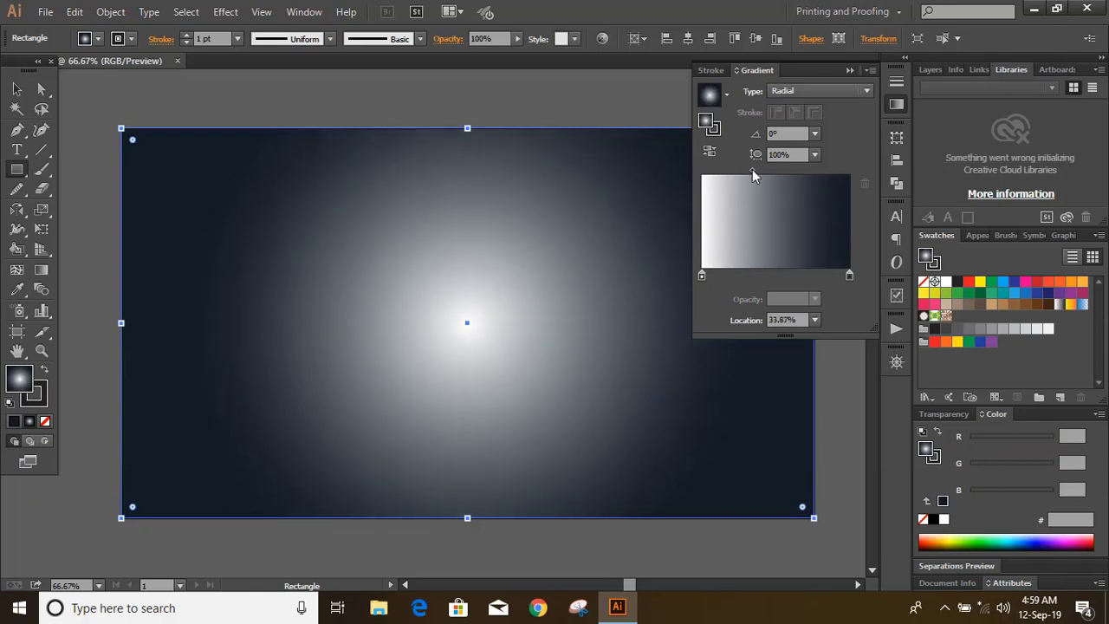
left_click(849, 70)
left_click(23, 90)
left_click(217, 82)
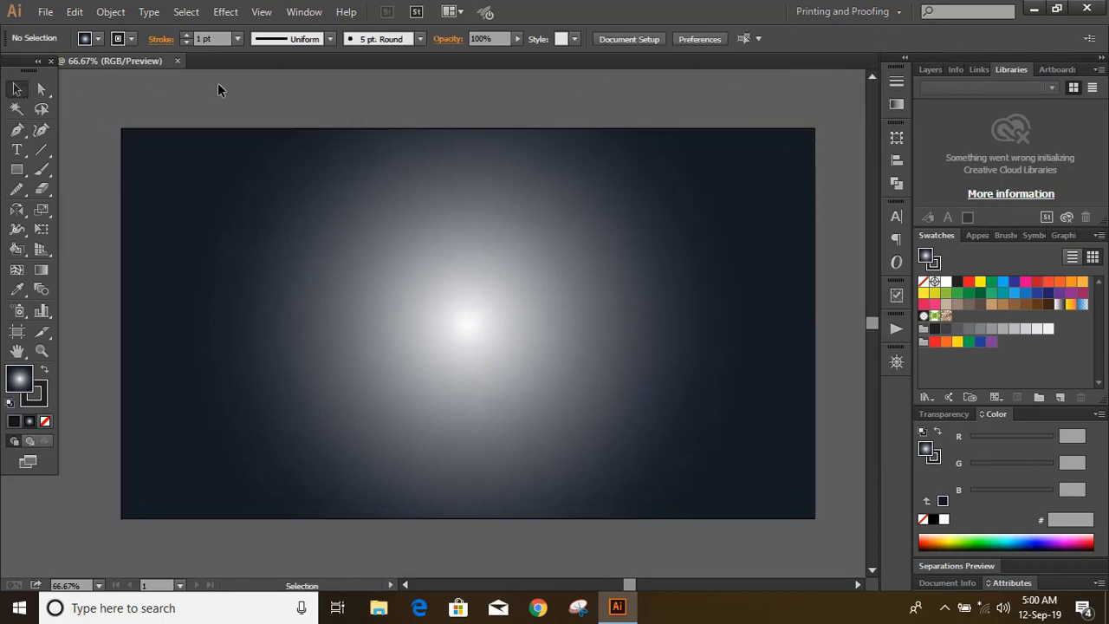
Step: Copy the background rectangle, paste the duplicate in place, and fill it with the solid black swatch
left_click(364, 200)
left_click(75, 13)
left_click(99, 90)
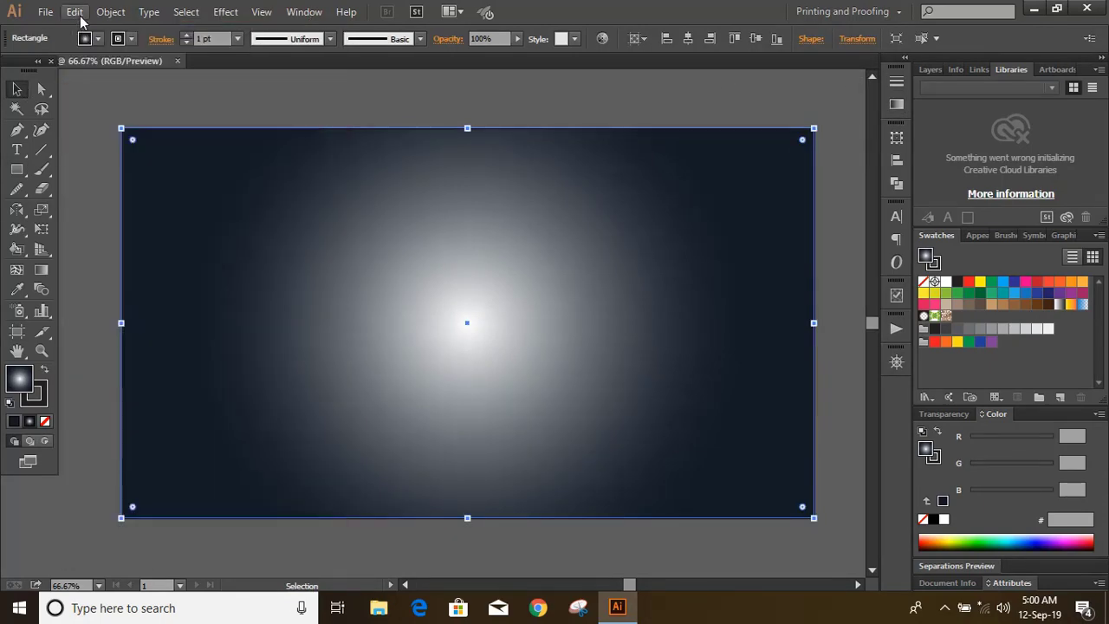
left_click(76, 12)
left_click(130, 162)
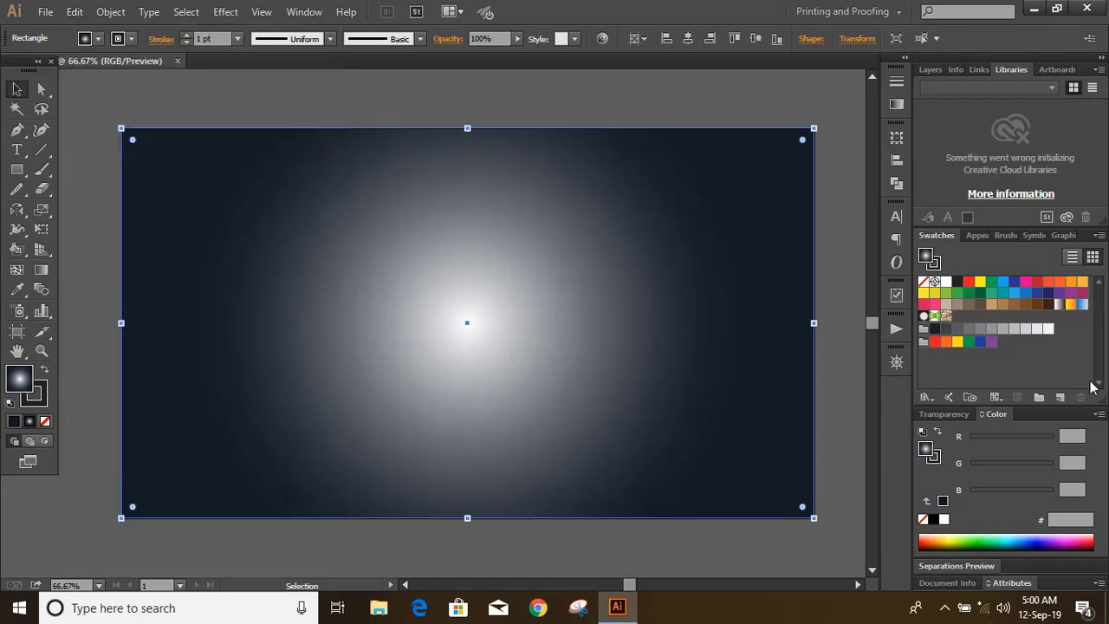
left_click(957, 282)
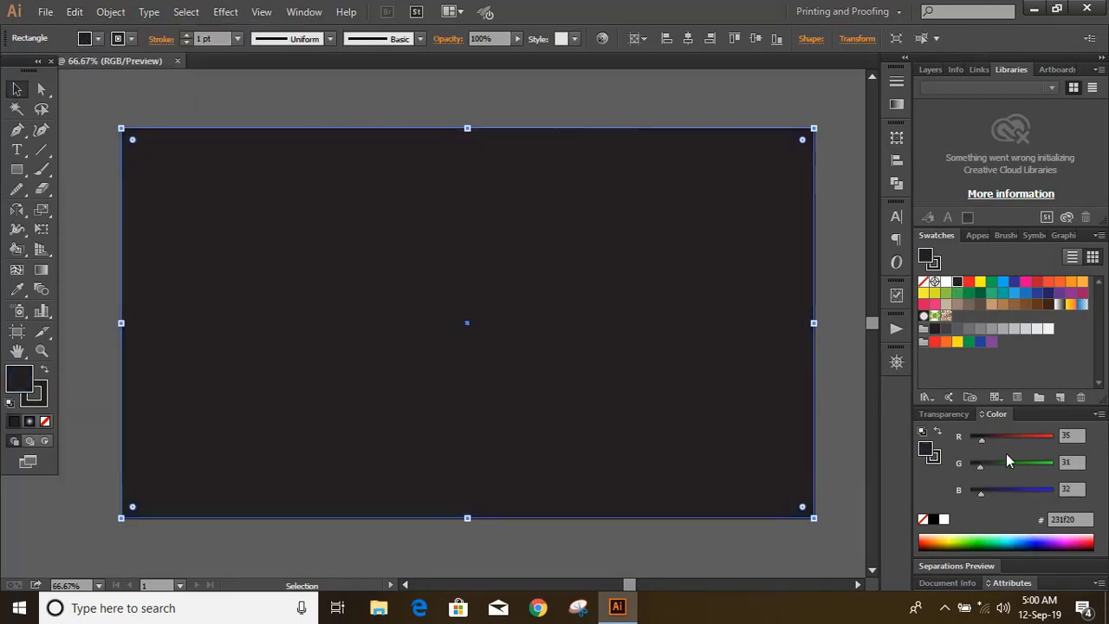
Step: Lower the black overlay rectangle's opacity to 57% and deselect it
left_click(942, 414)
left_click(1081, 544)
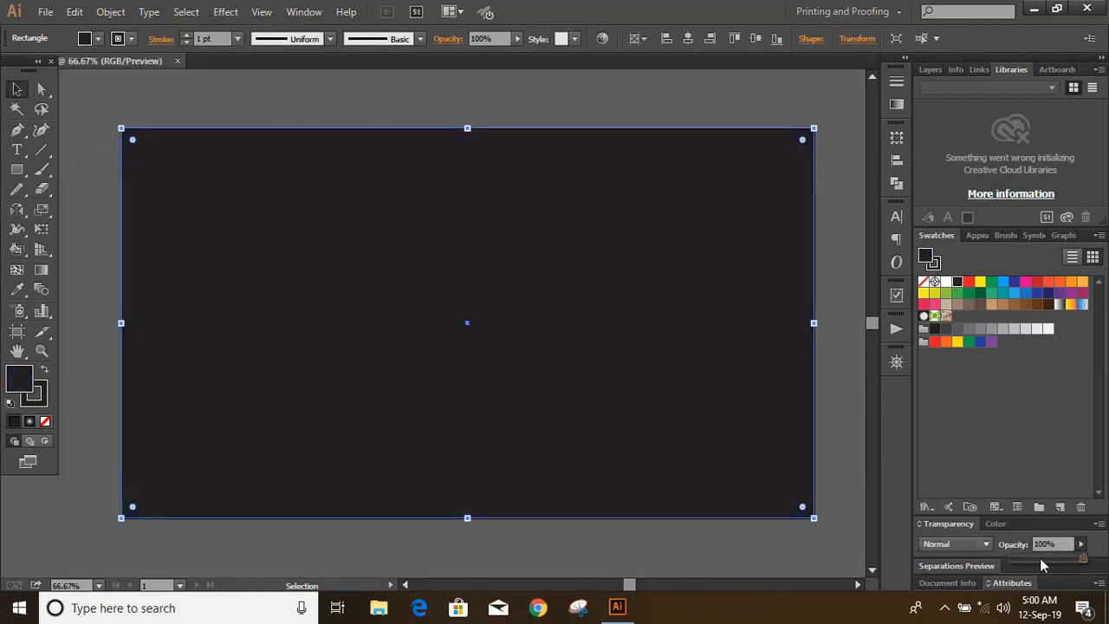
left_click(1040, 558)
left_click(1054, 562)
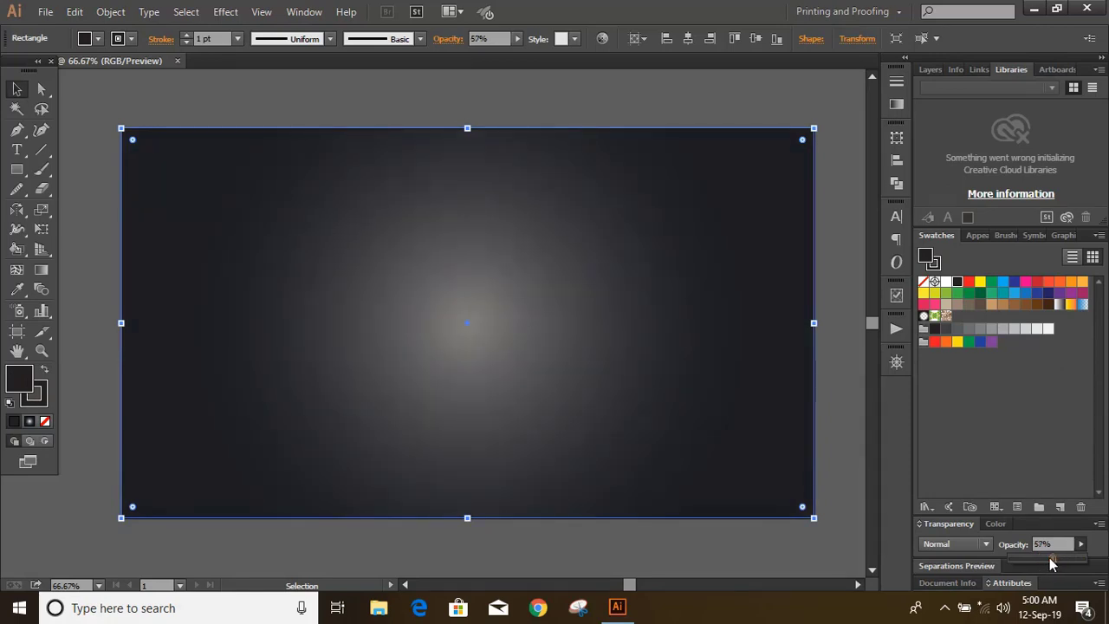
left_click(833, 188)
Step: Group the gradient rectangle with its dark overlay and lock the group as the background
left_click_drag(307, 125, 490, 433)
left_click(113, 12)
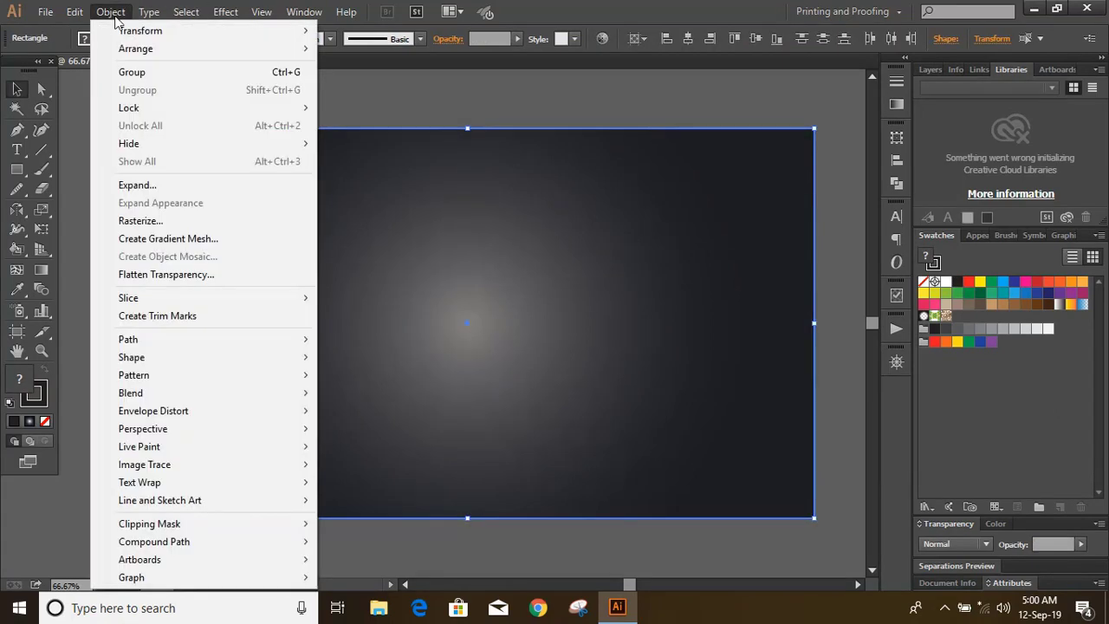
left_click(134, 72)
left_click(110, 13)
mouse_move(164, 109)
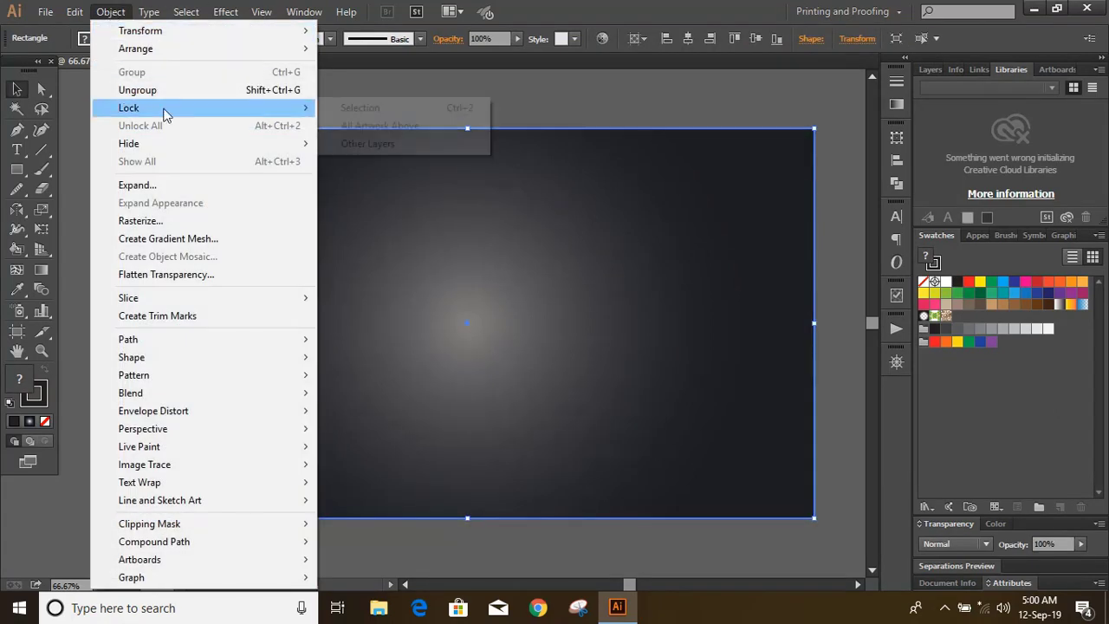
left_click(359, 107)
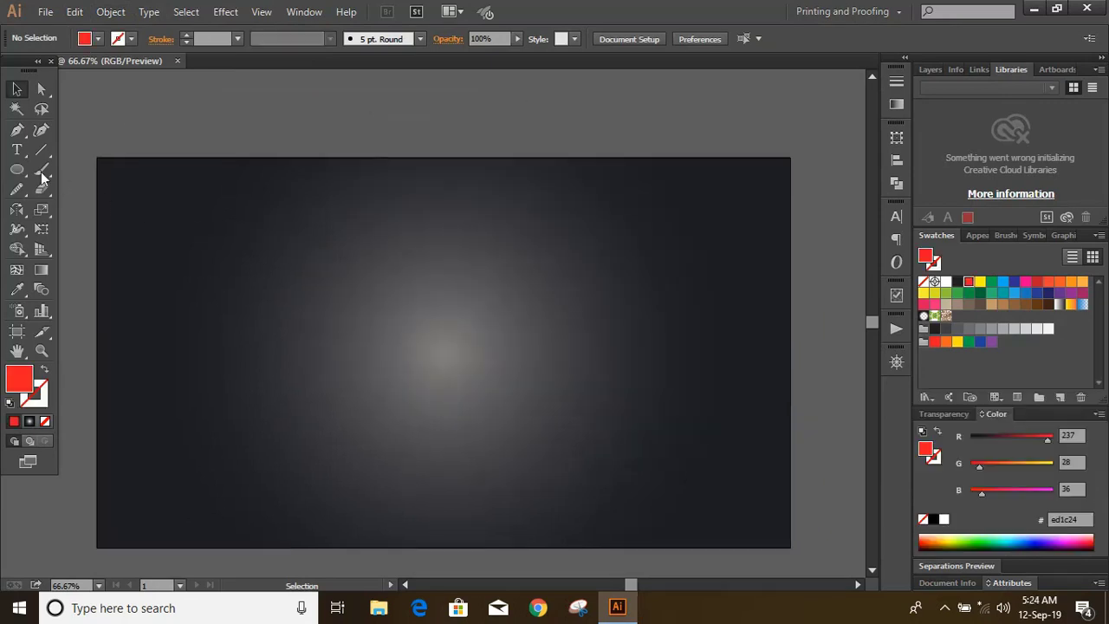
Step: Draw a large circle from the artboard's center and give it no fill and a red stroke
key("l")
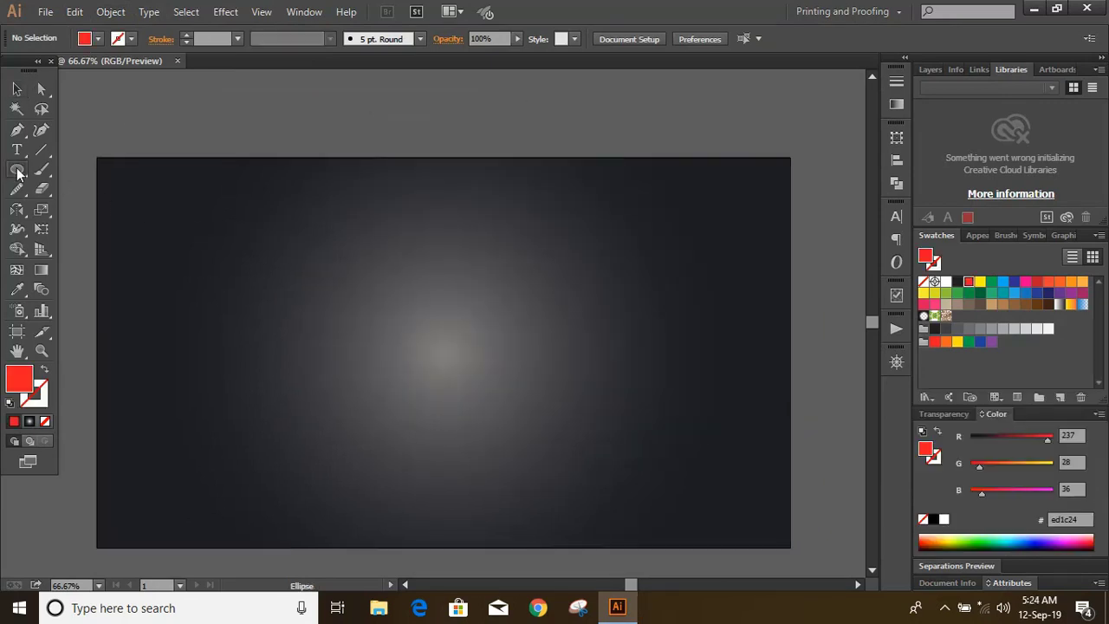
left_click_drag(442, 350, 598, 508)
left_click(45, 421)
left_click(47, 396)
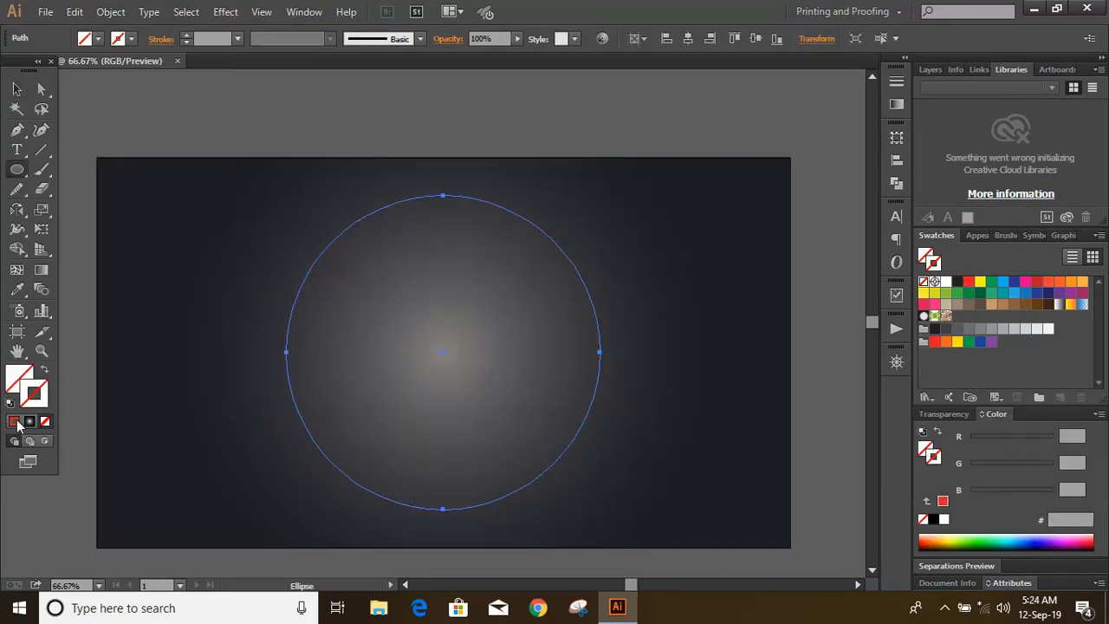
left_click(13, 421)
Step: Draw two concentric circles inside the large one, one just within its edge and one much smaller, then deselect
left_click_drag(447, 352, 564, 498)
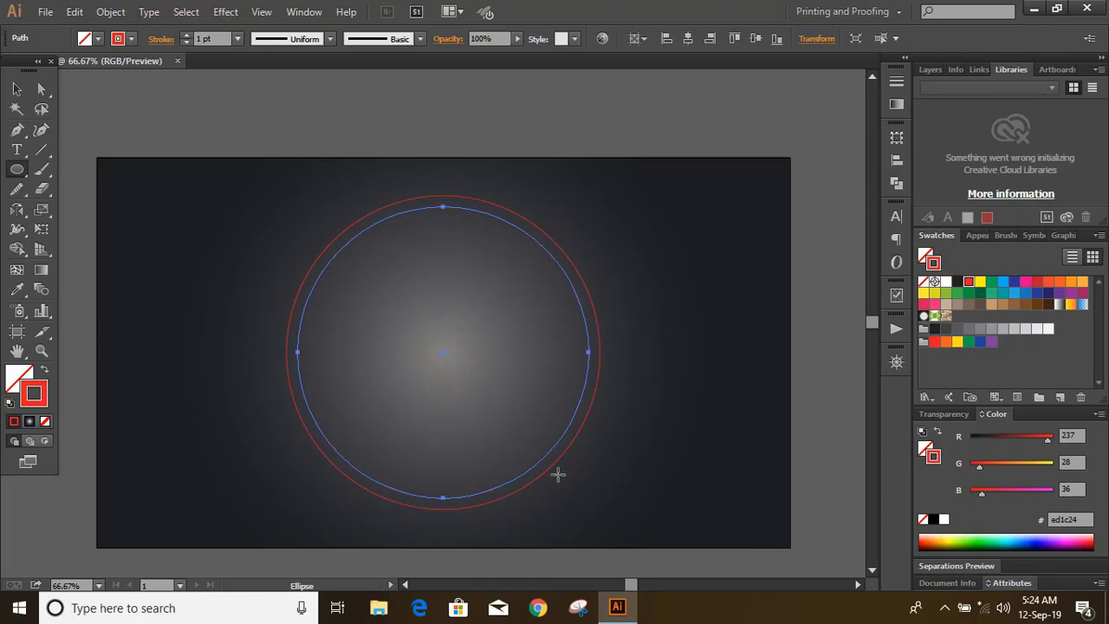
left_click_drag(447, 353, 525, 448)
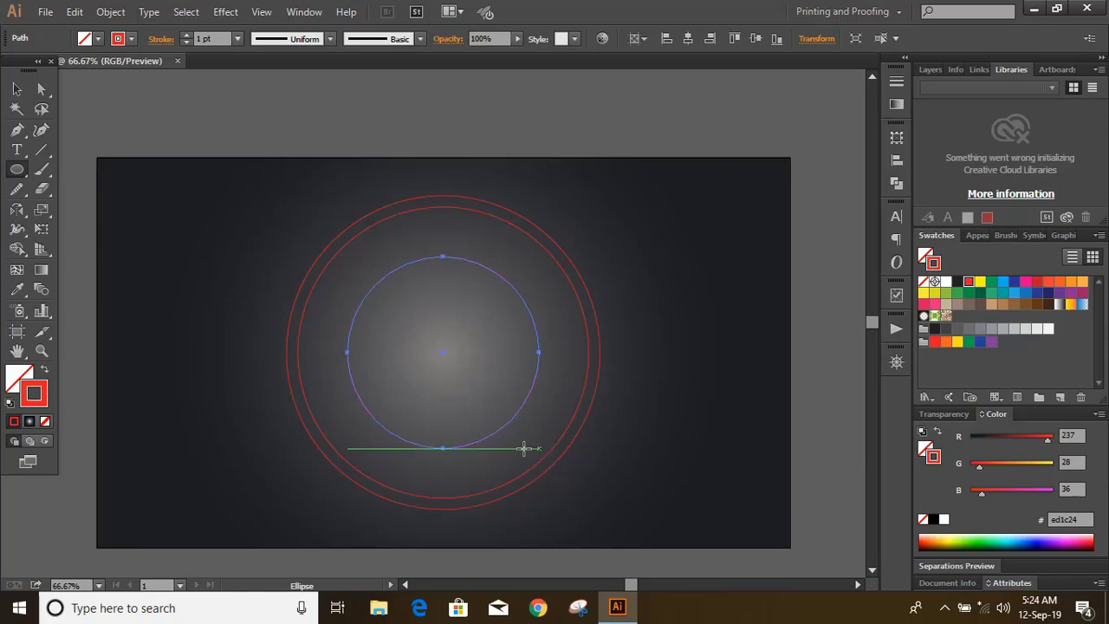
left_click(17, 89)
left_click(228, 139)
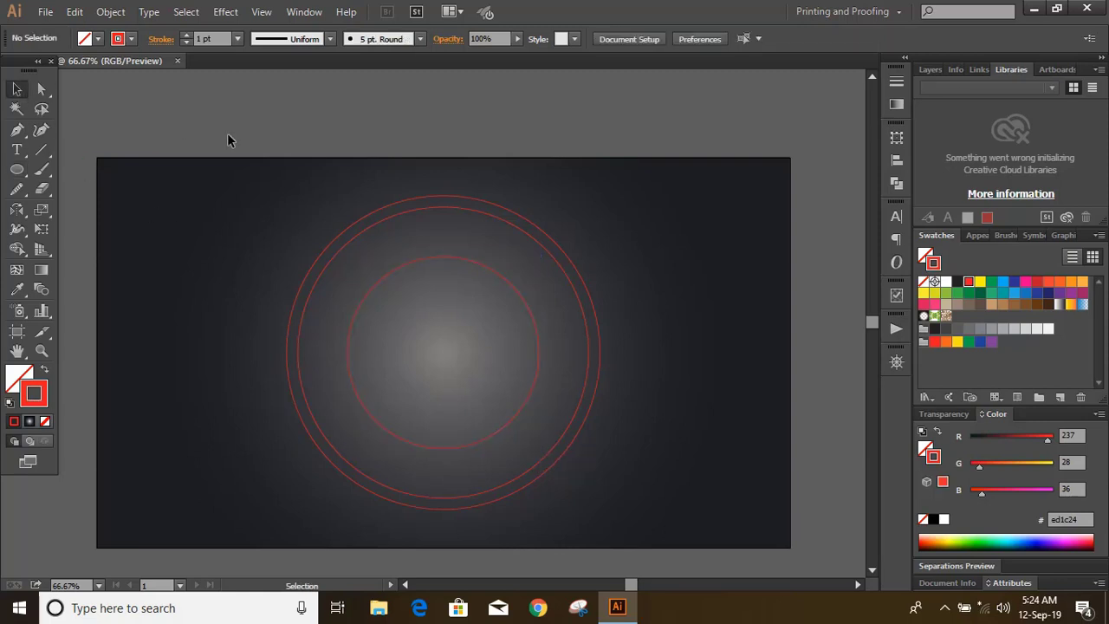
Step: Draw a concentric circle slightly larger than the innermost one and stretch it sideways into an ellipse as wide as the outermost circle
key("l")
left_click_drag(447, 361, 553, 469)
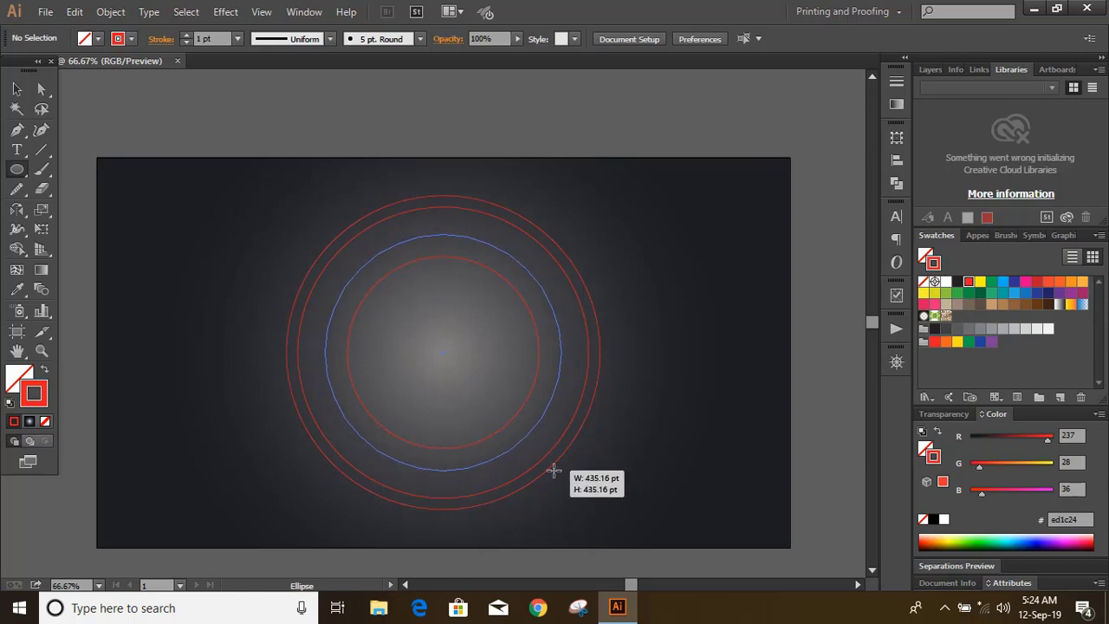
left_click_drag(553, 470, 544, 456)
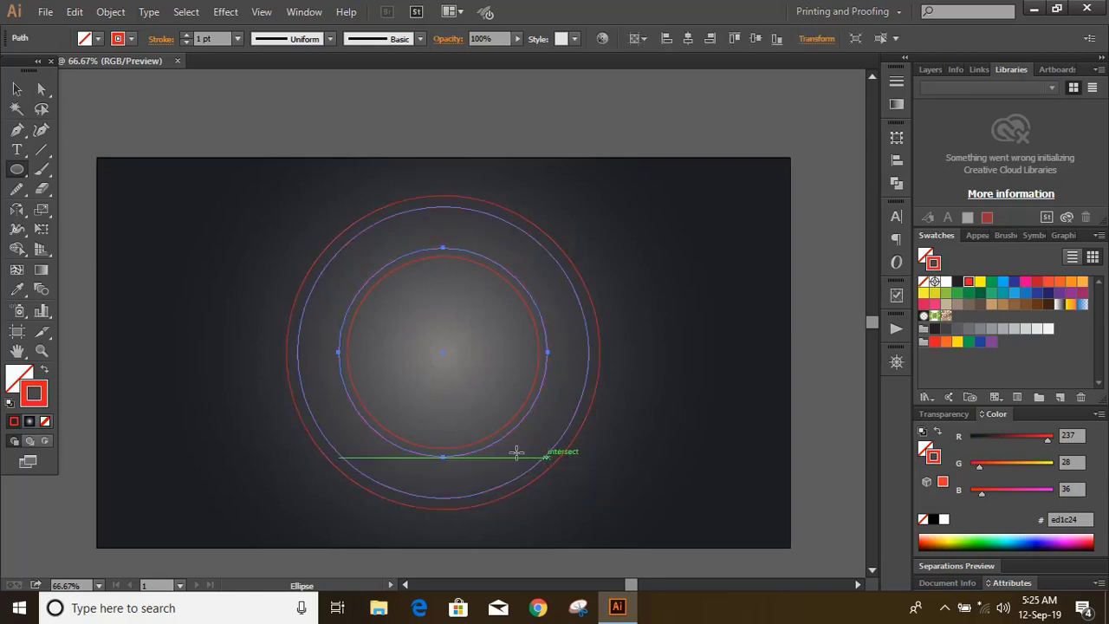
left_click(16, 89)
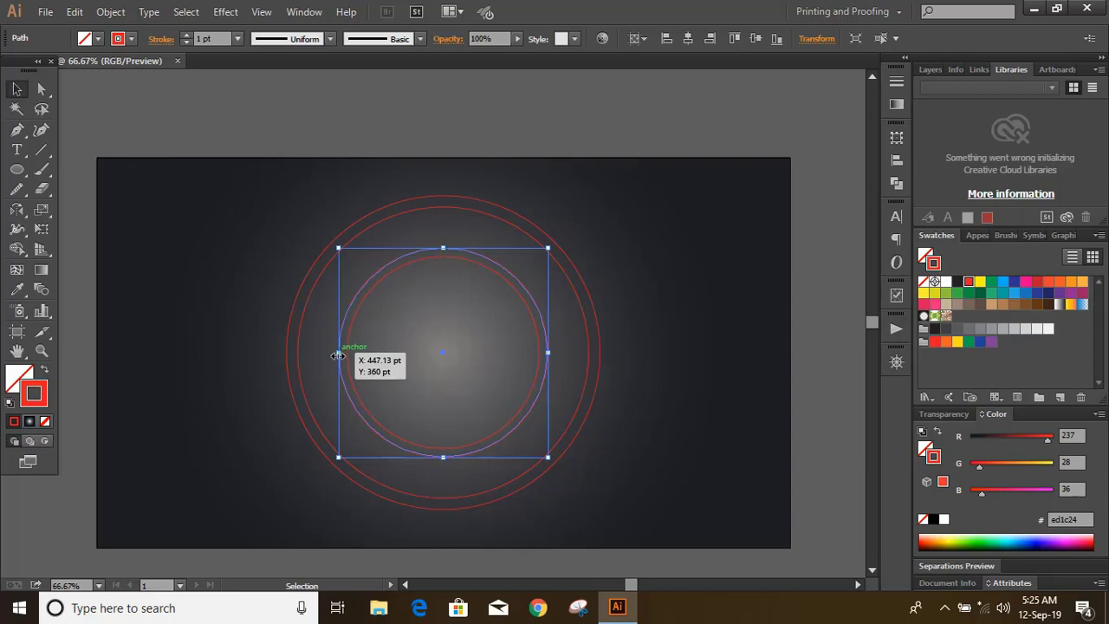
left_click_drag(337, 355, 286, 352)
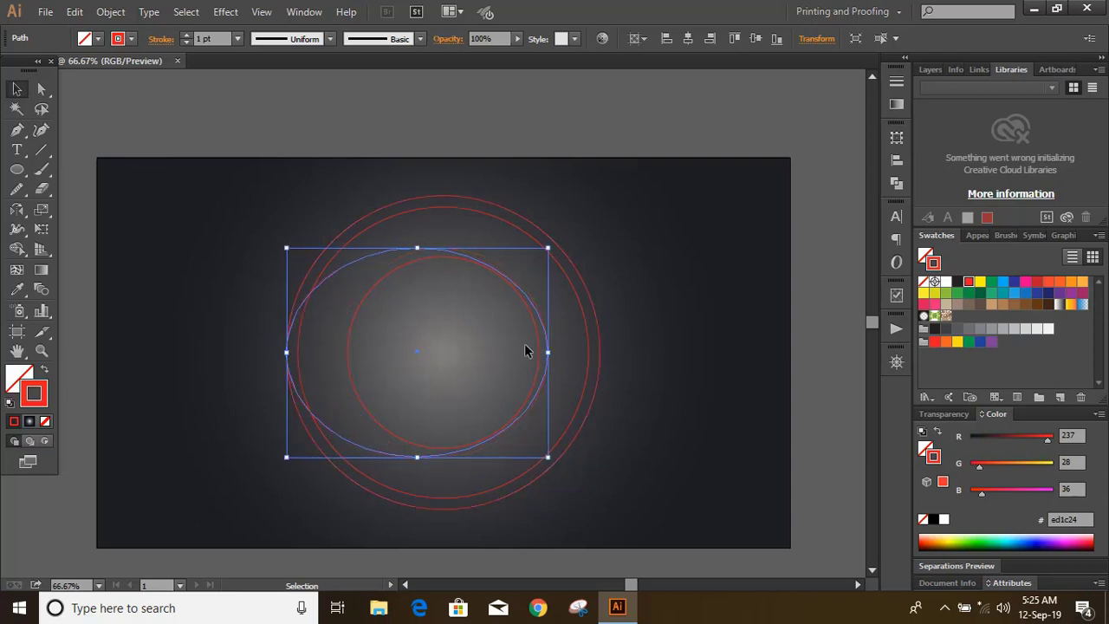
left_click_drag(550, 354, 600, 352)
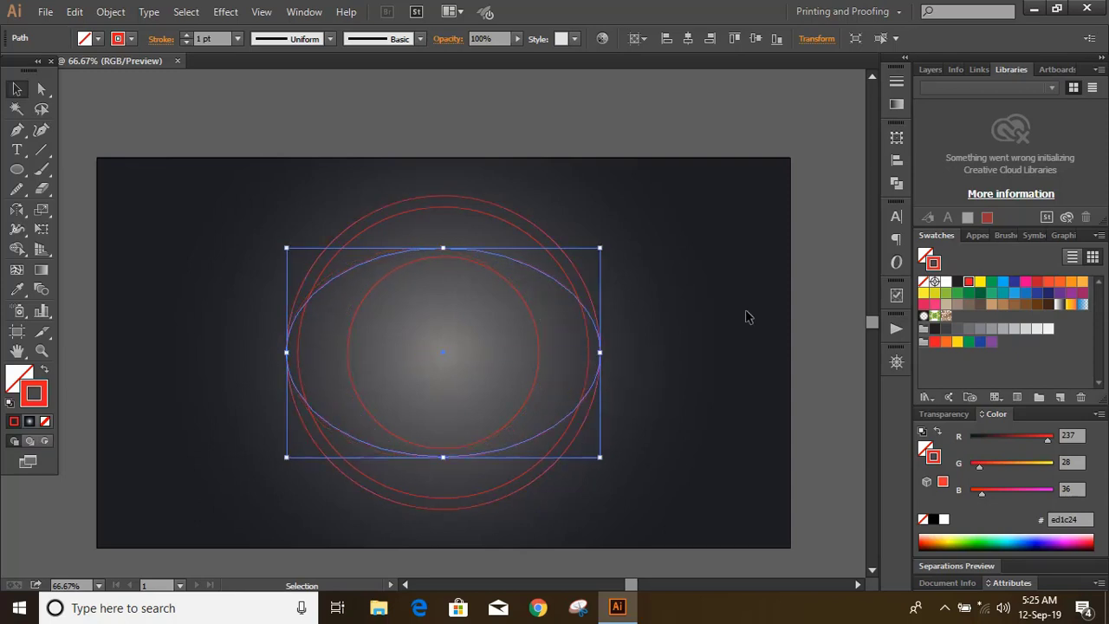
left_click(830, 273)
Step: Draw a vertical straight line with the Pen tool through the circles' center, spanning nearly the full artboard height
key("p")
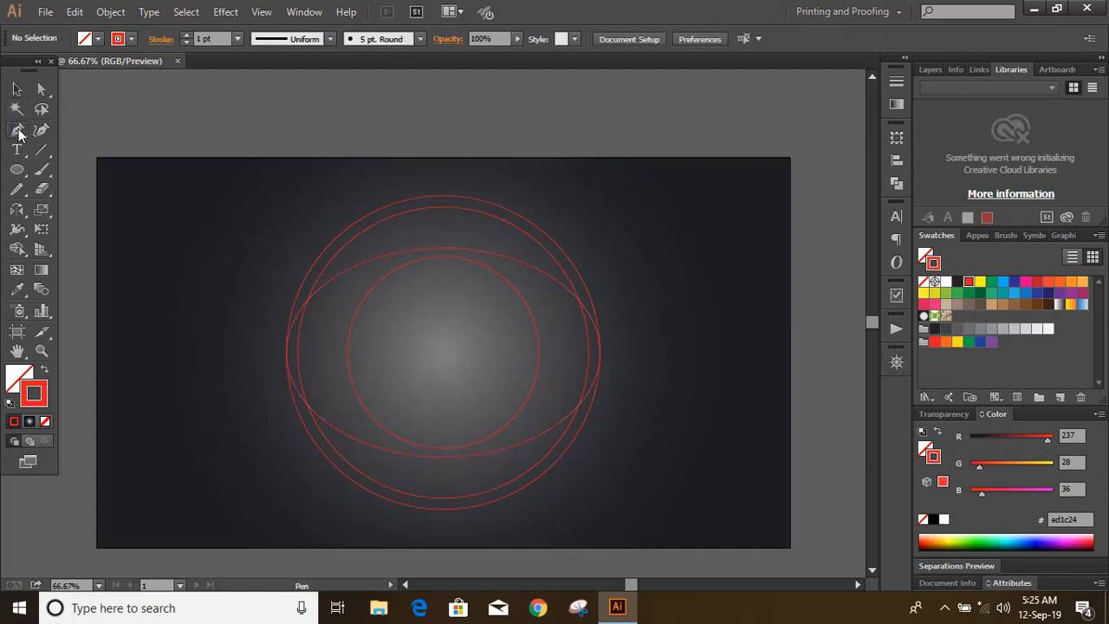
left_click(442, 165)
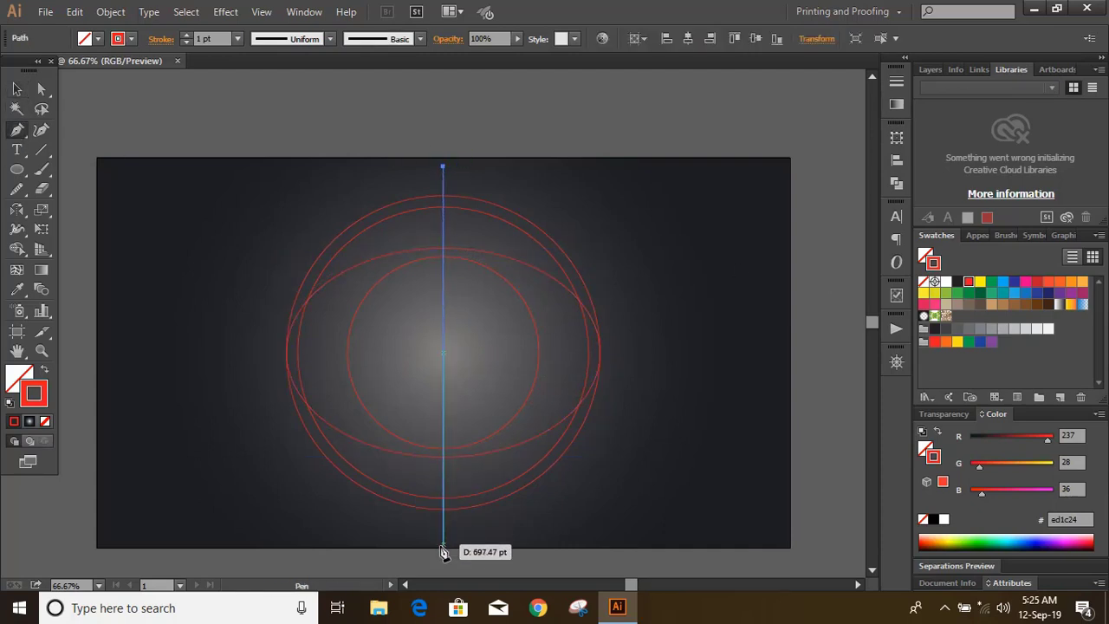
left_click(443, 550)
key("Return")
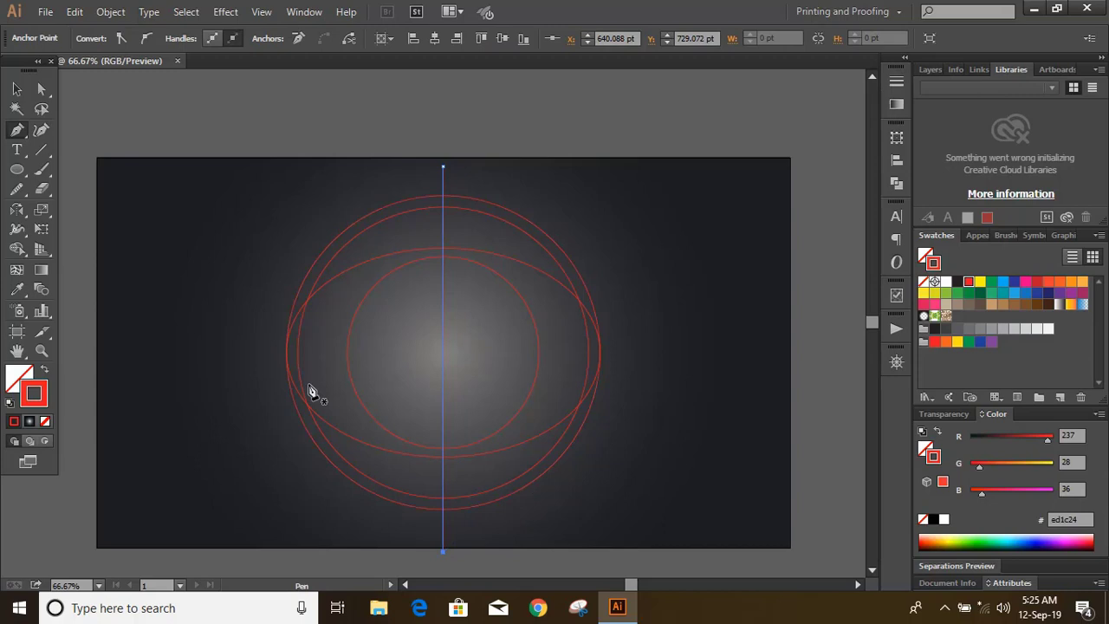
Step: Draw a horizontal straight line through the circles' center, extending past the outermost circle on both sides, and deselect it
left_click(265, 352)
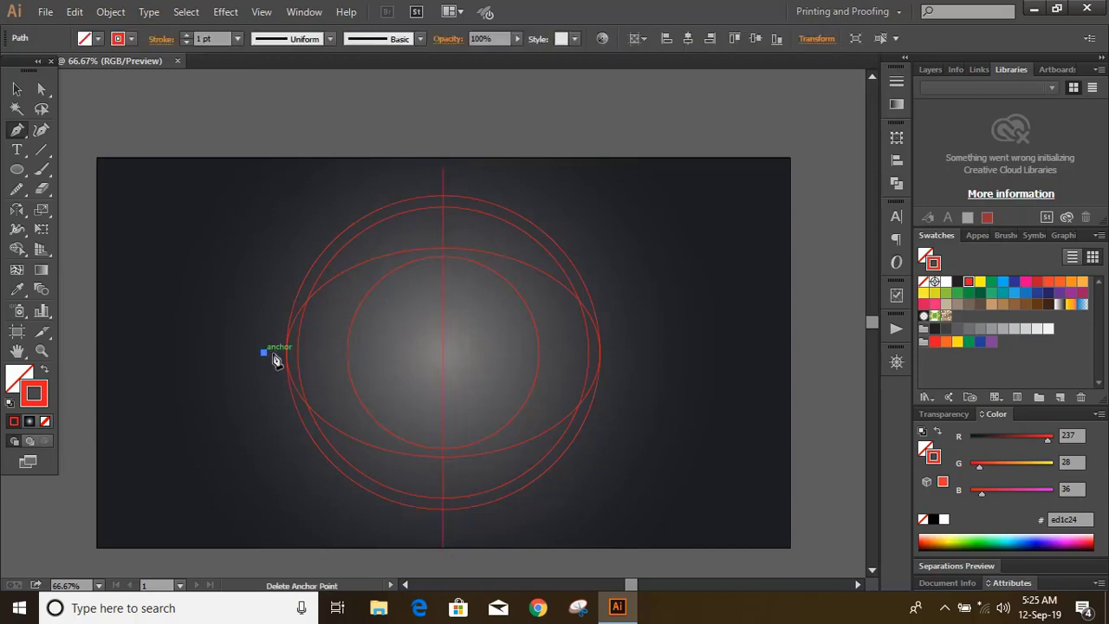
left_click(670, 352)
key("v")
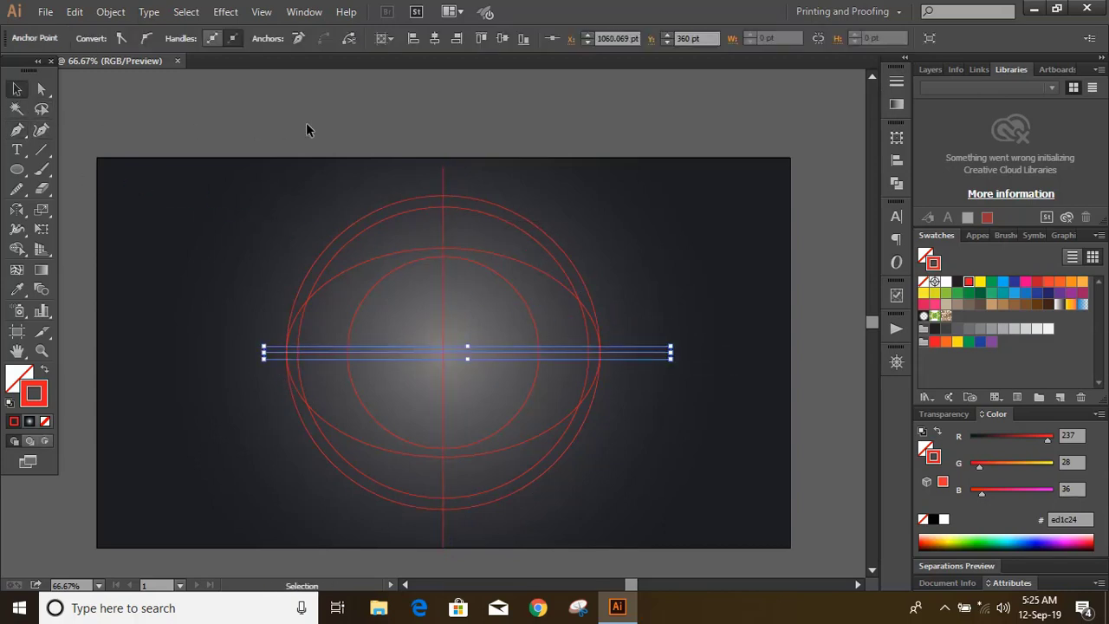
left_click(314, 125)
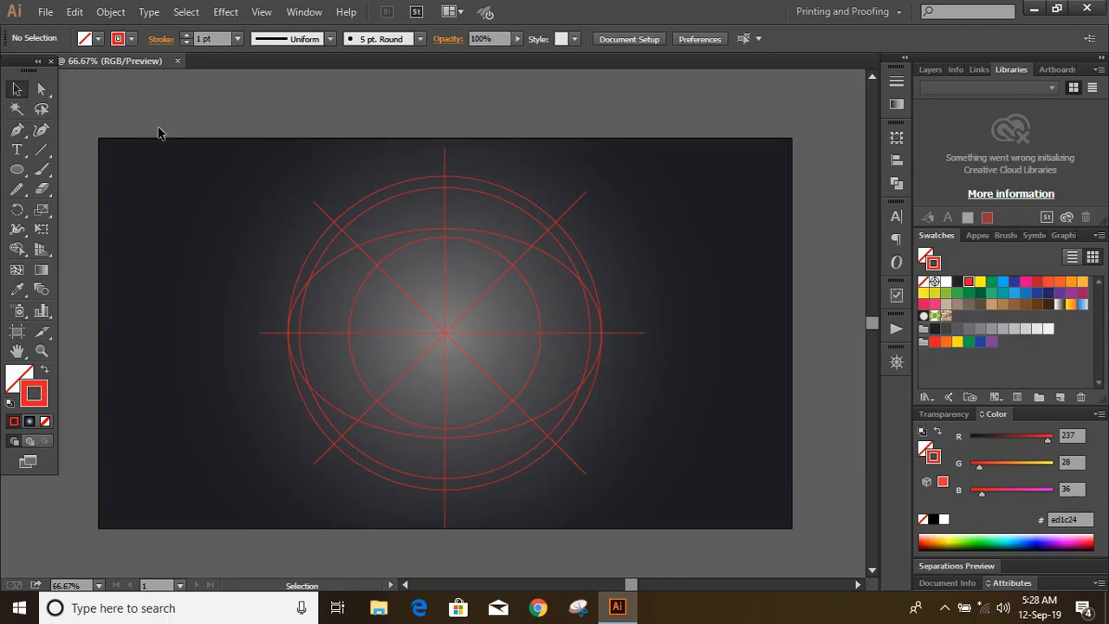
Step: Select all the circles, the ellipse and the crossing guide lines, and change their stroke color to white
left_click_drag(161, 131, 675, 517)
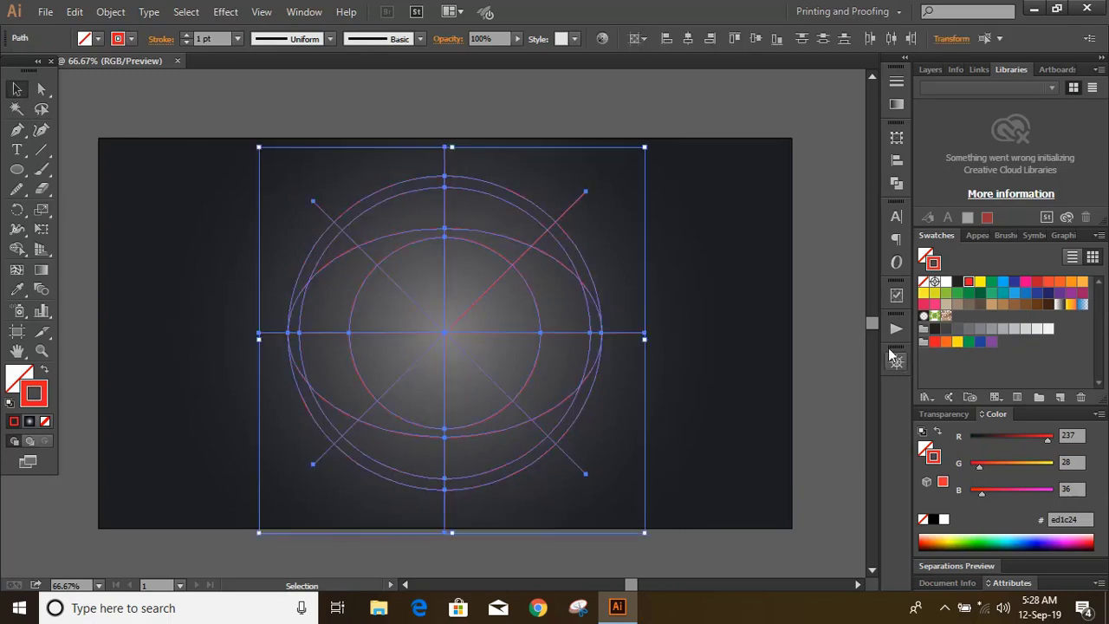
left_click(946, 281)
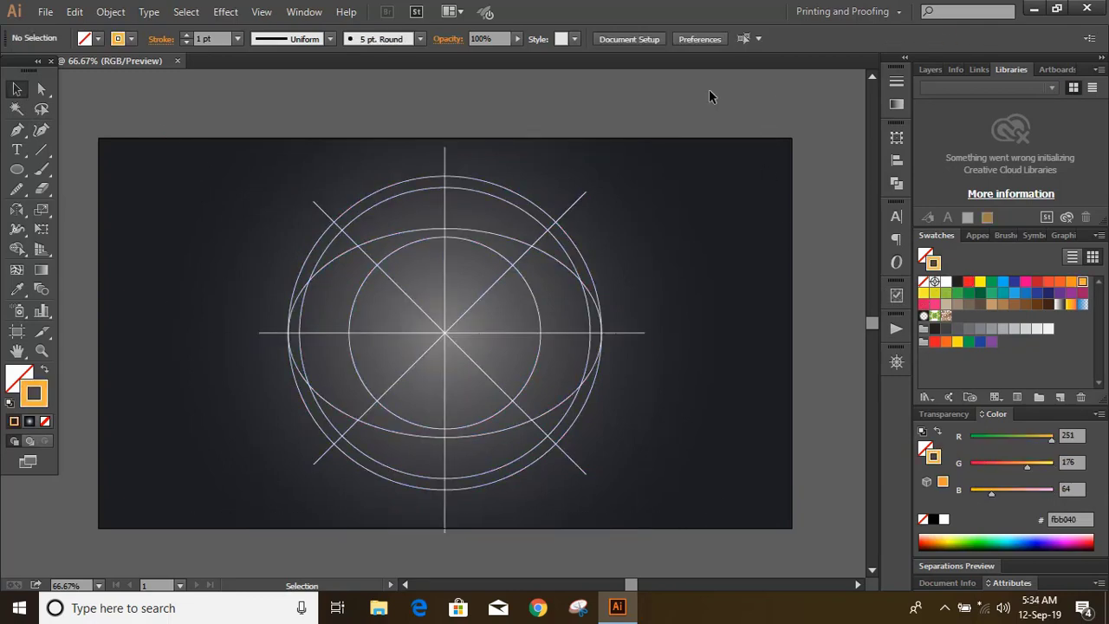
Step: Widen the ellipse symmetrically about its center until it reaches just past the horizontal guide line's ends, and deselect it
left_click(561, 266)
left_click_drag(601, 332, 651, 342)
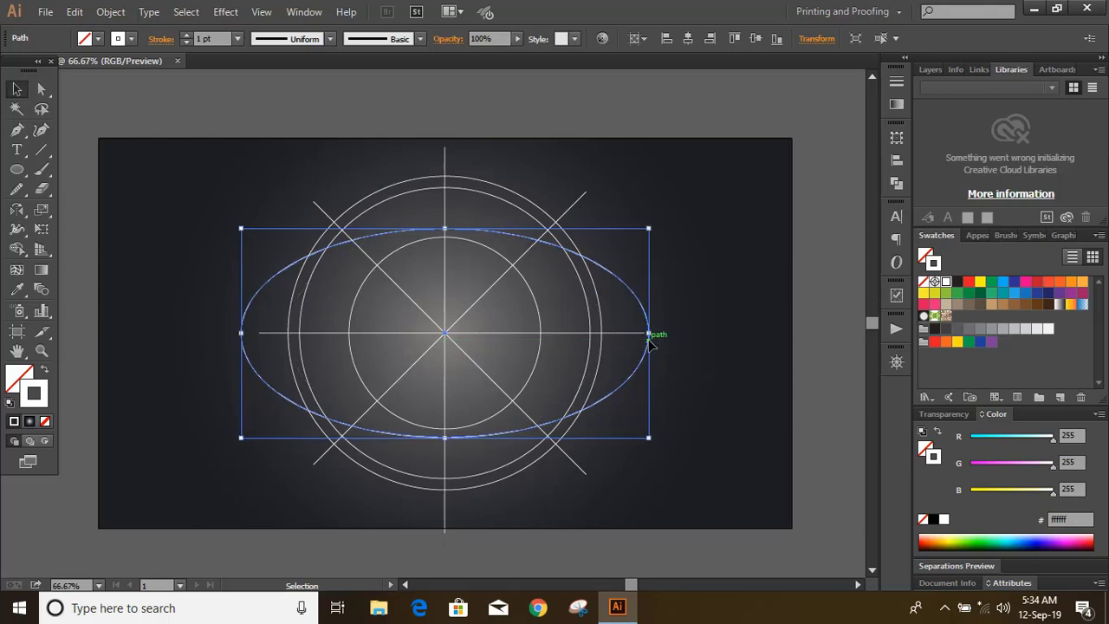
left_click(731, 238)
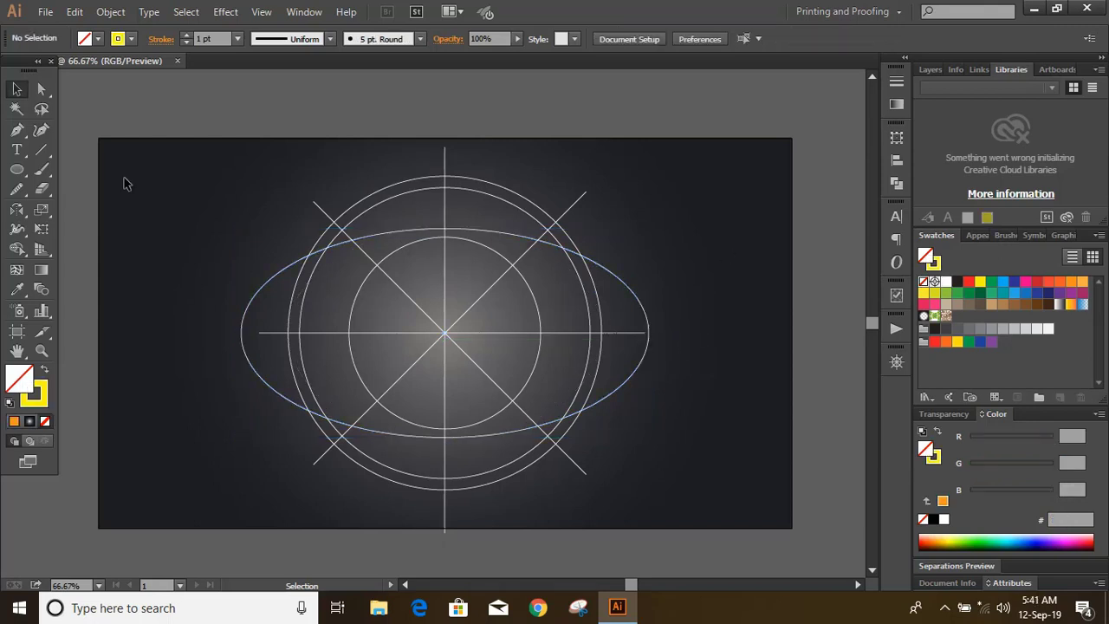
Step: Add a letter S in the MUARA DEMO font, enlarge it to about 294 pt, move it to the circles' center and fill it white
left_click(17, 149)
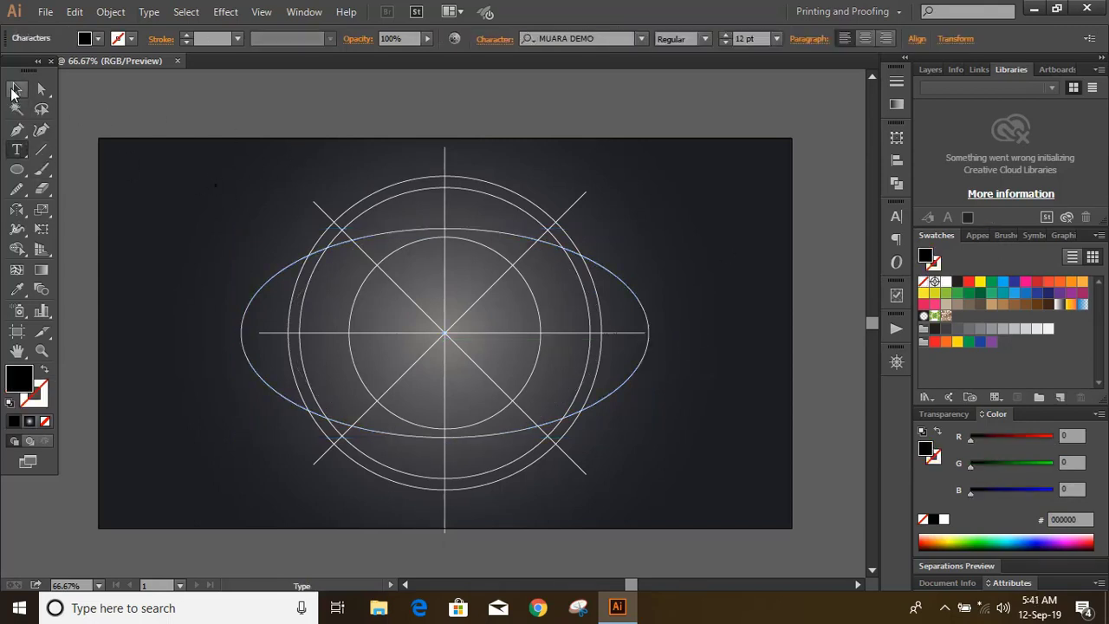
left_click(16, 88)
left_click(224, 197)
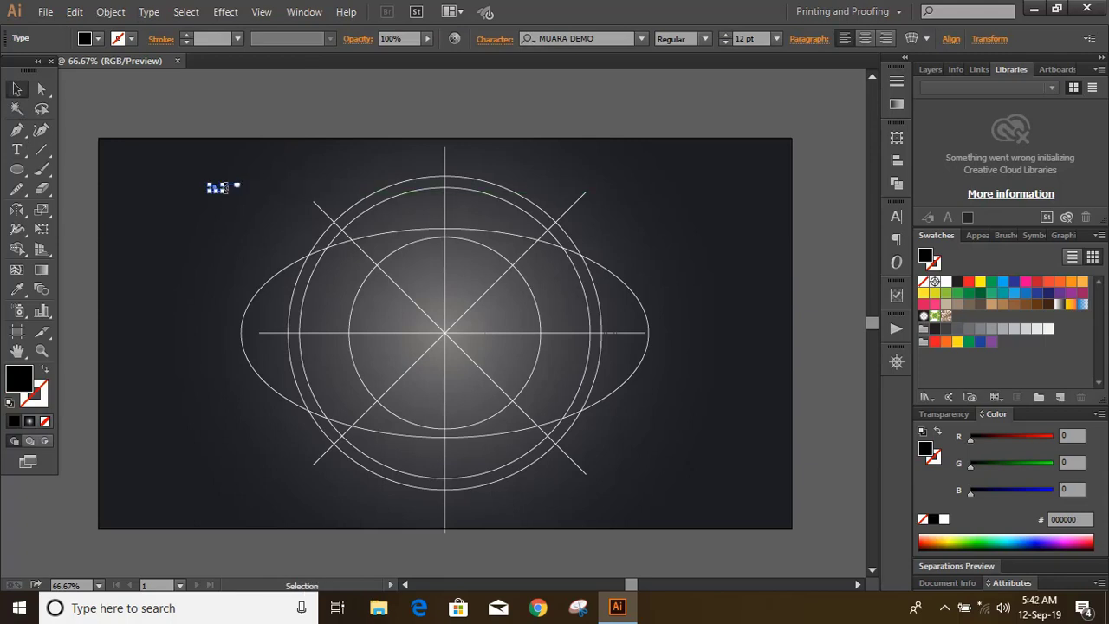
left_click_drag(223, 194, 265, 267)
left_click_drag(245, 223, 490, 362)
left_click(945, 281)
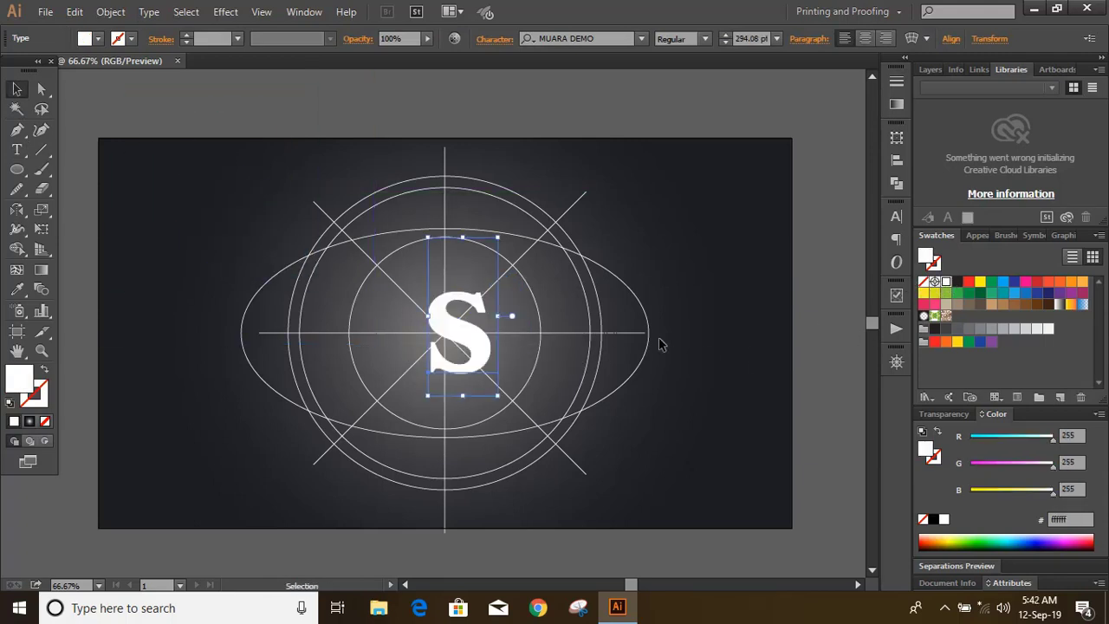
Step: Expand the letter S into vector outlines
left_click(110, 11)
left_click(155, 184)
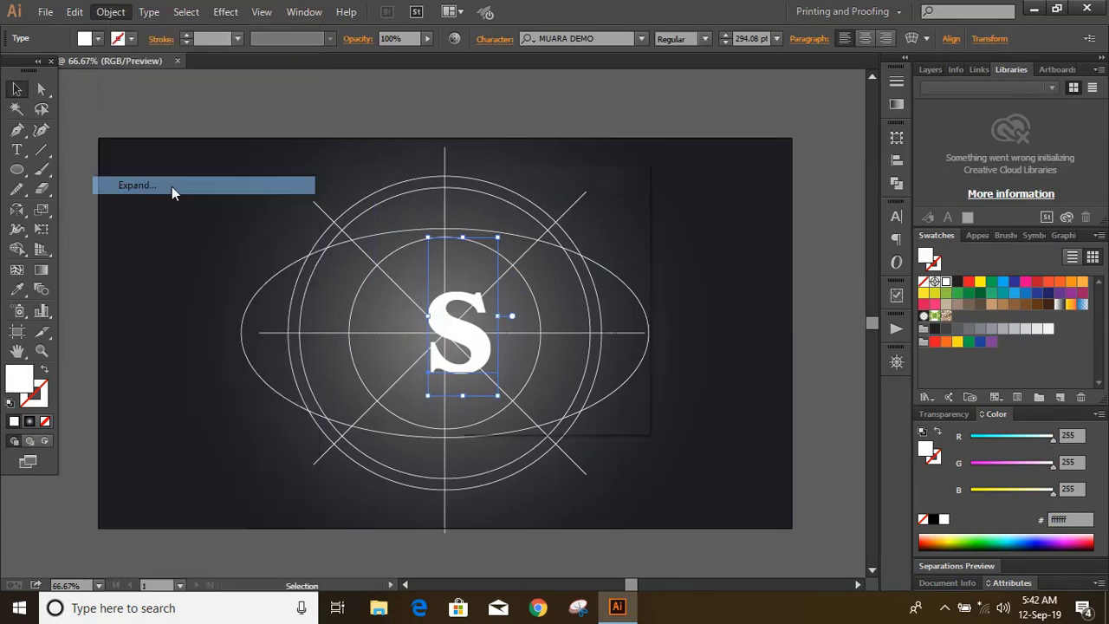
left_click(517, 393)
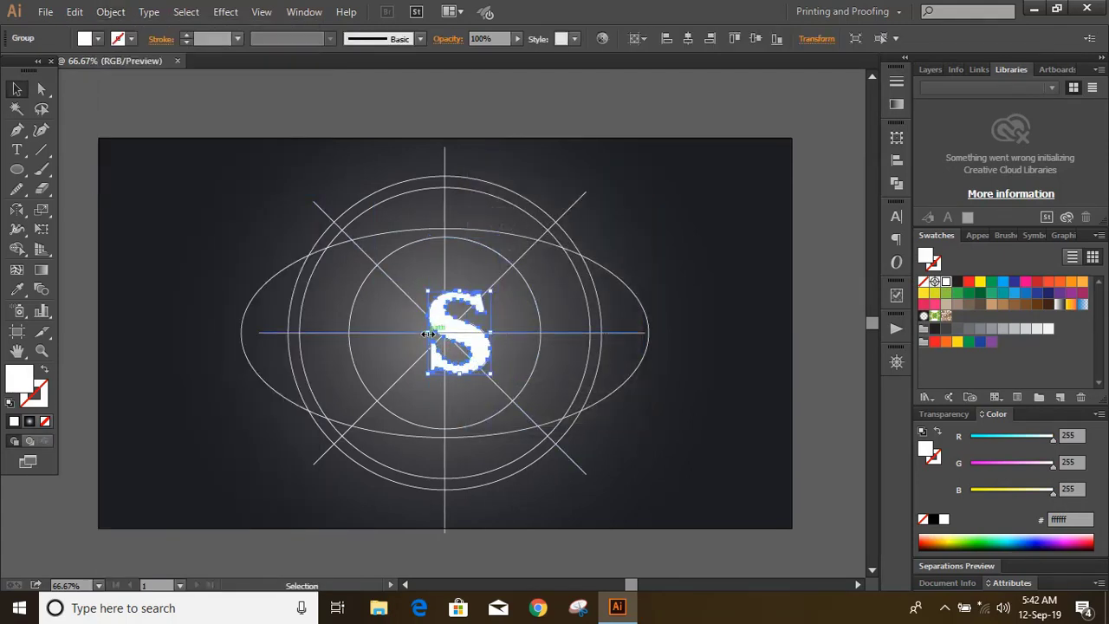
Step: Stretch the S to the innermost circle's height and nearly the second-largest circle's width, centered on the guides, and deselect it
left_click_drag(427, 332, 314, 332)
left_click_drag(490, 333, 590, 334)
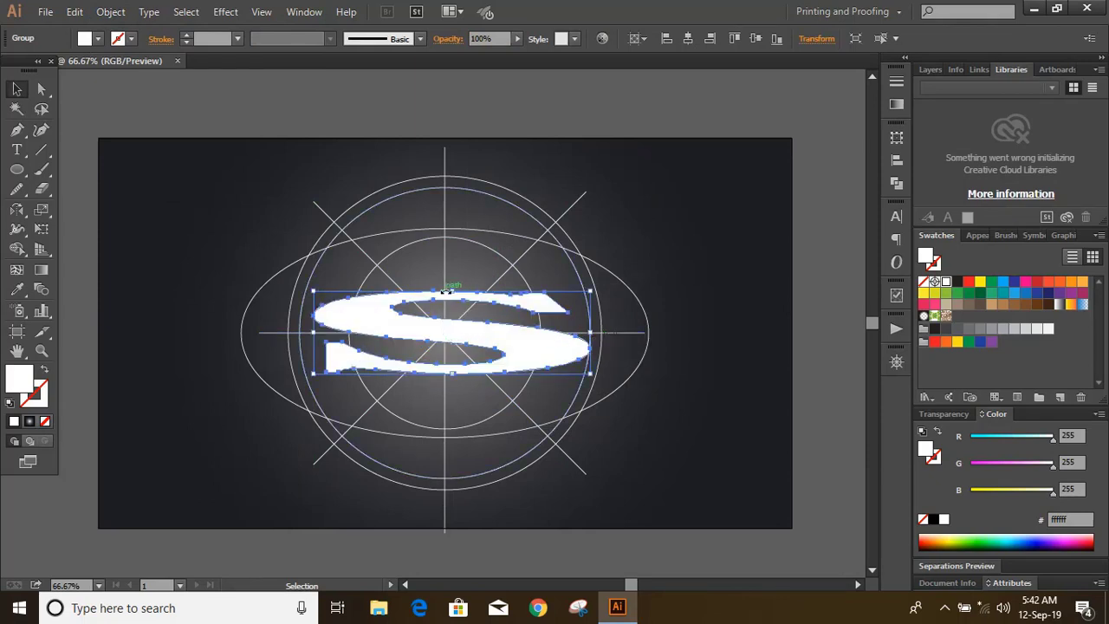
left_click_drag(452, 292, 452, 236)
left_click_drag(452, 373, 452, 428)
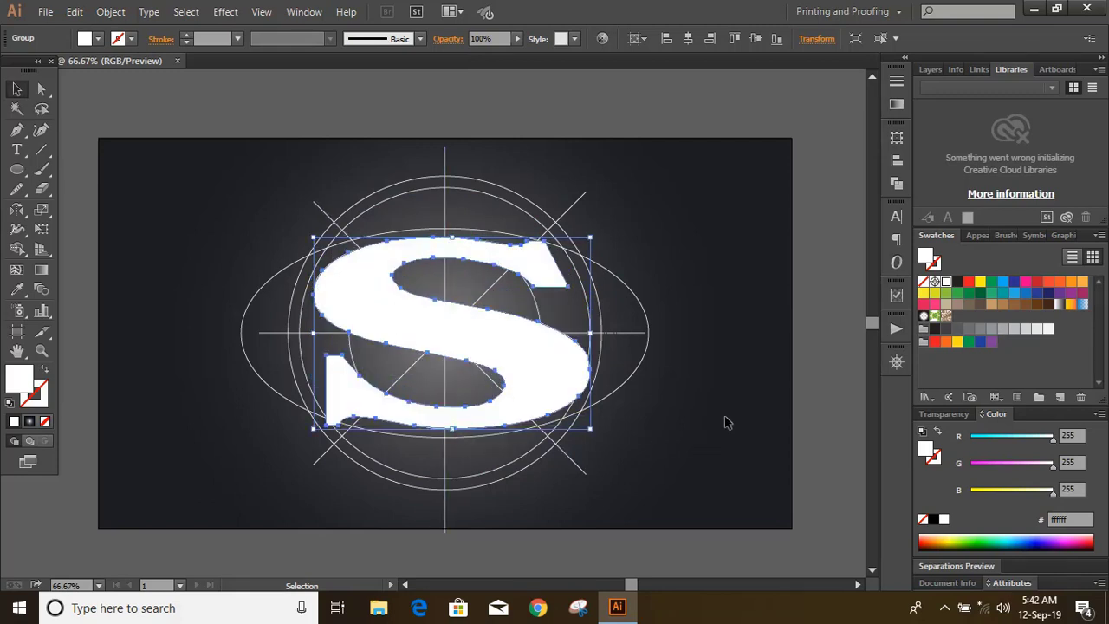
mouse_move(313, 332)
left_mouse_down()
mouse_move(295, 336)
mouse_move(307, 343)
left_mouse_up()
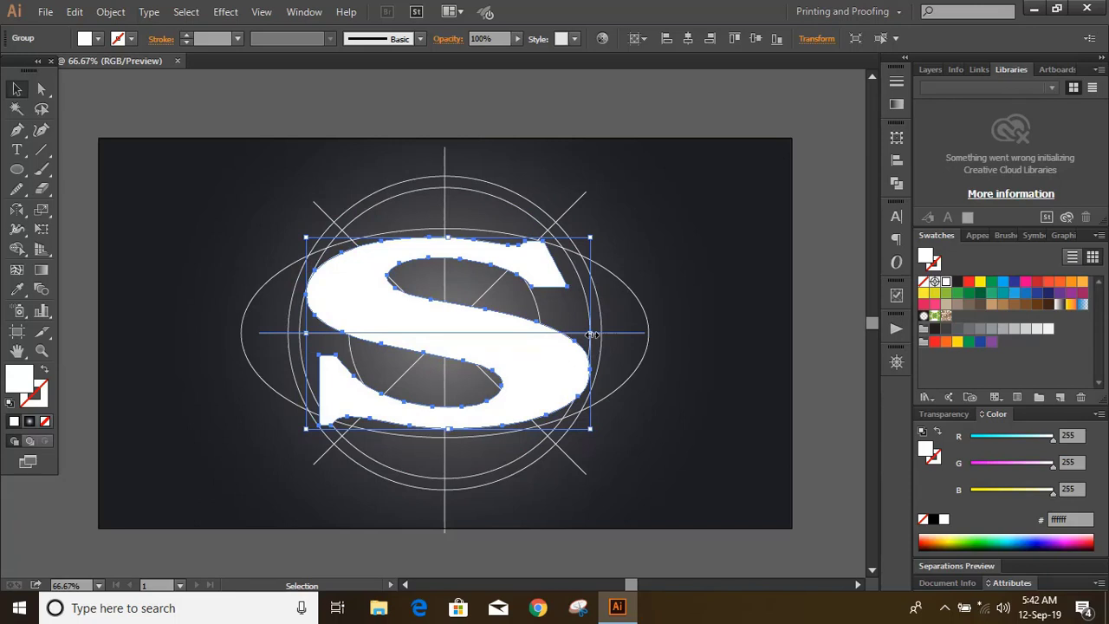
left_click_drag(591, 334, 591, 334)
left_click(722, 324)
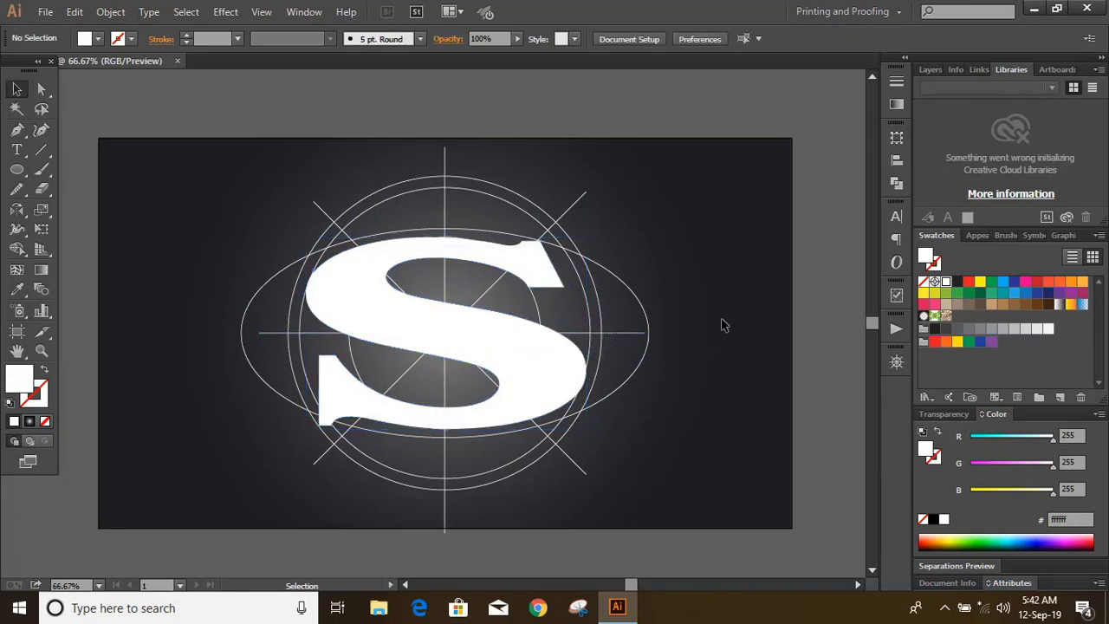
Step: Draw a yellow-filled Pen path from the S's upper inner edge through its upper serif, curving up beside the outer circles
key("ctrl+1")
left_click(17, 129)
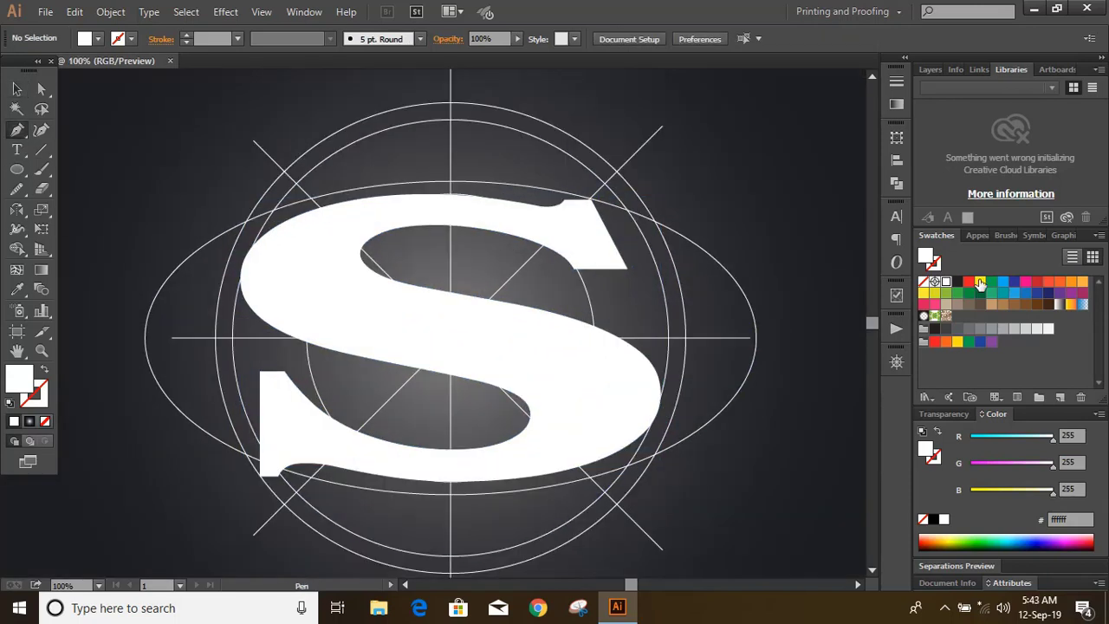
left_click(980, 283)
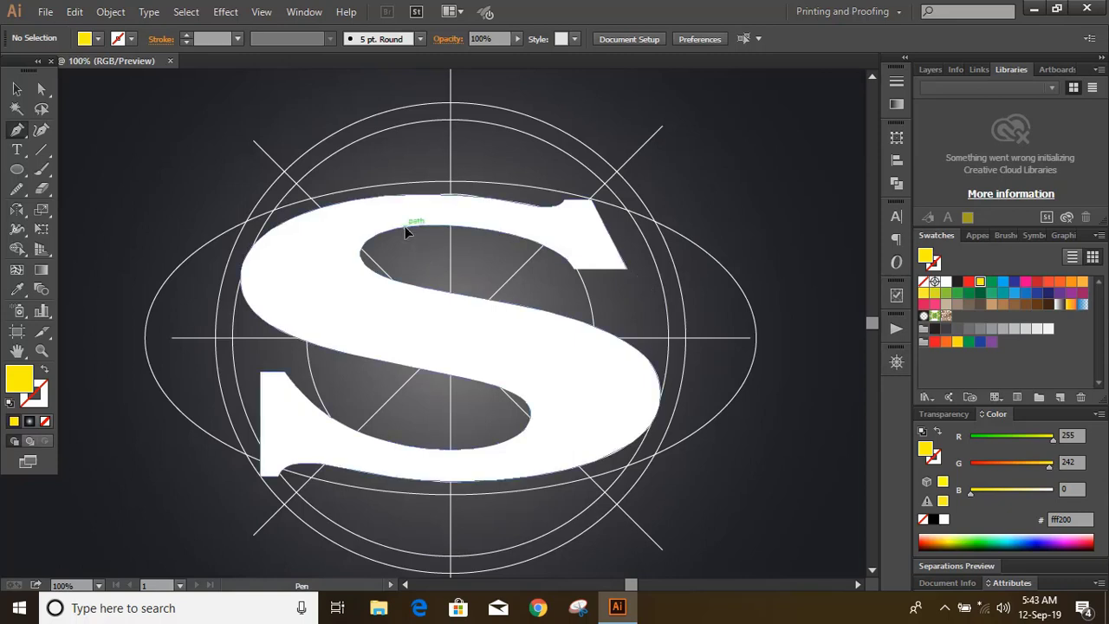
left_click_drag(405, 228, 586, 250)
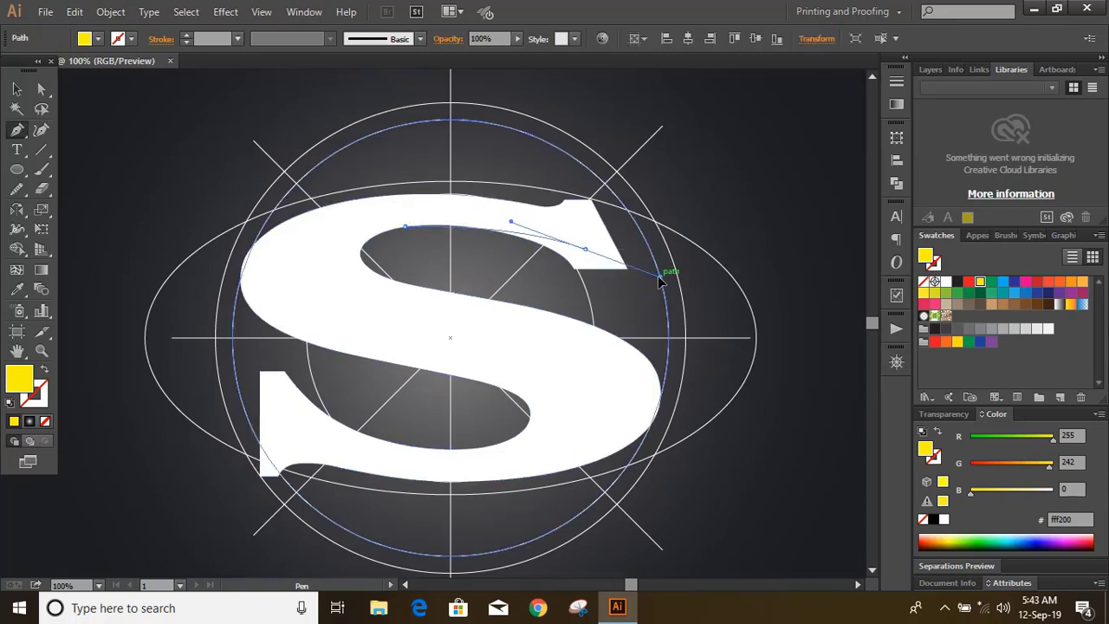
left_click_drag(680, 280, 678, 125)
left_click(15, 89)
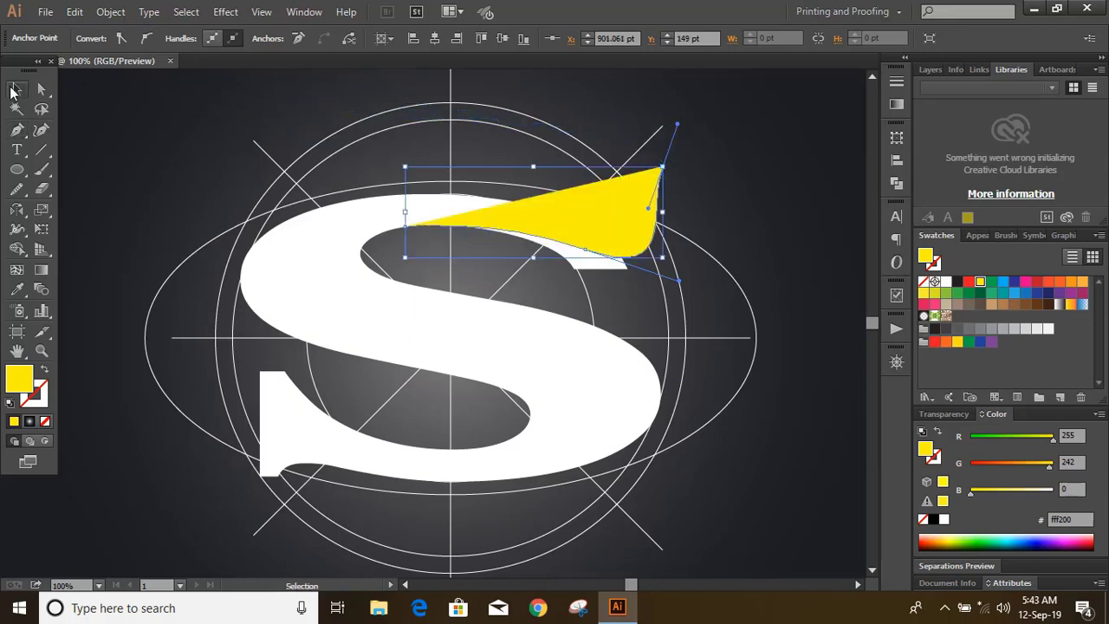
left_click(743, 177)
Step: Remove the yellow path's fill, give it a yellow stroke instead, and deselect it
left_click(624, 210)
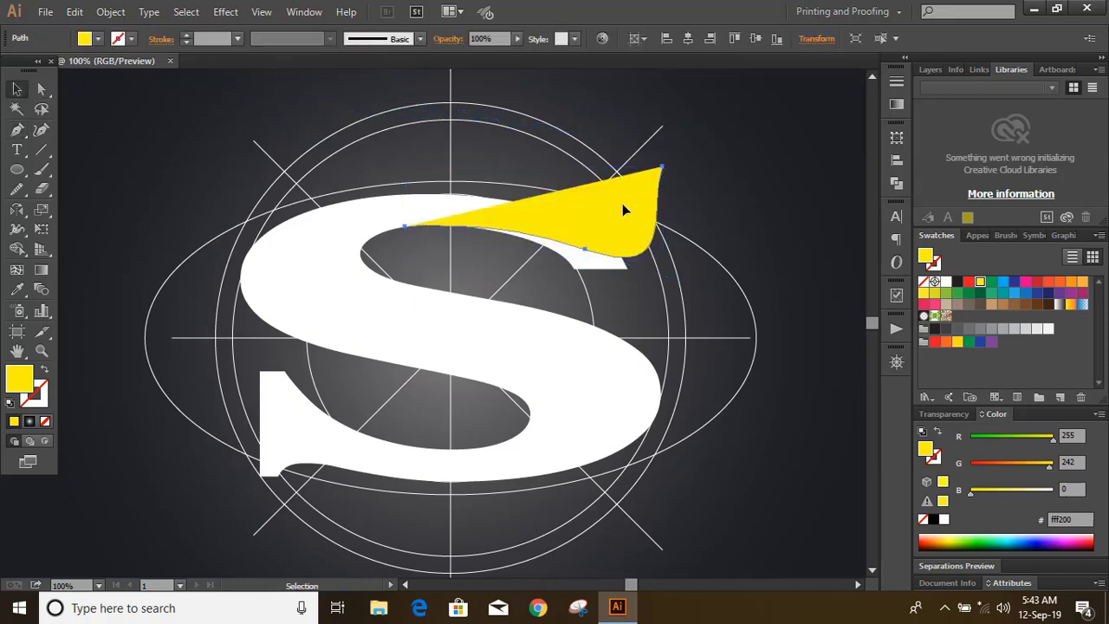
left_click(45, 421)
key("x")
left_click(14, 421)
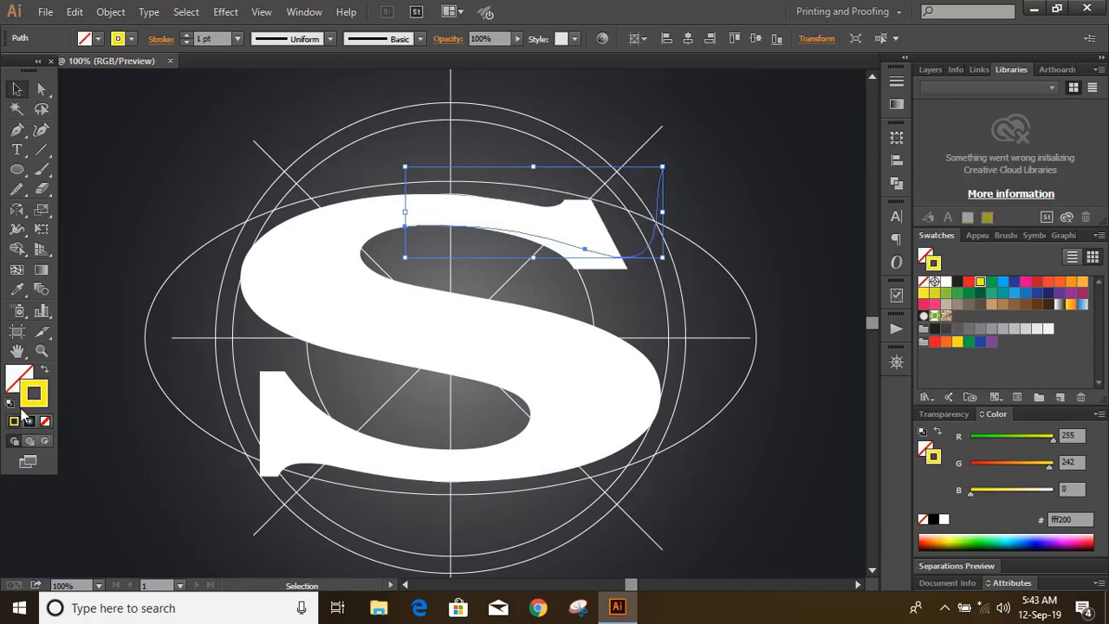
left_click(124, 266)
Step: Draw a curved Pen path from the S's diagonal upper edge around its right bowl to where the ellipse crosses the outermost circle
left_click(16, 129)
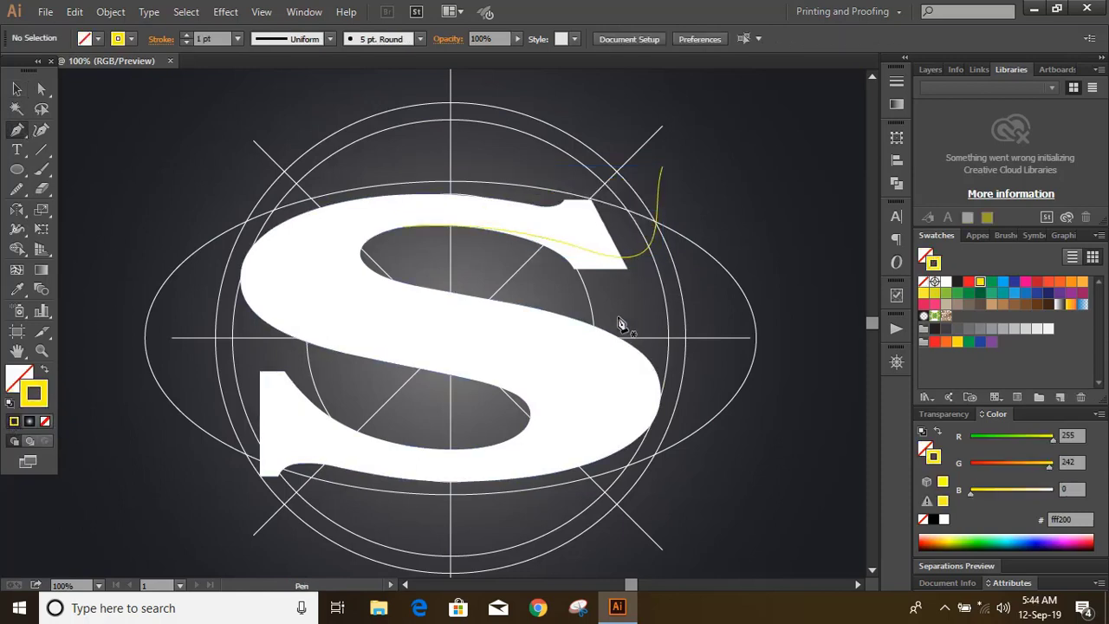
left_click(557, 314)
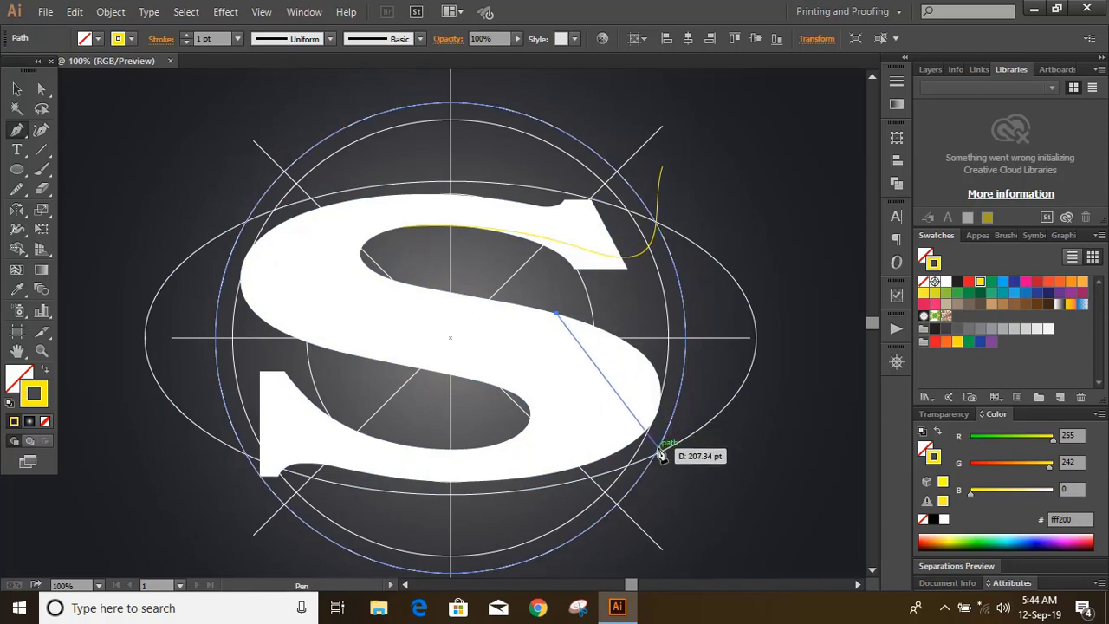
left_click_drag(657, 456, 596, 569)
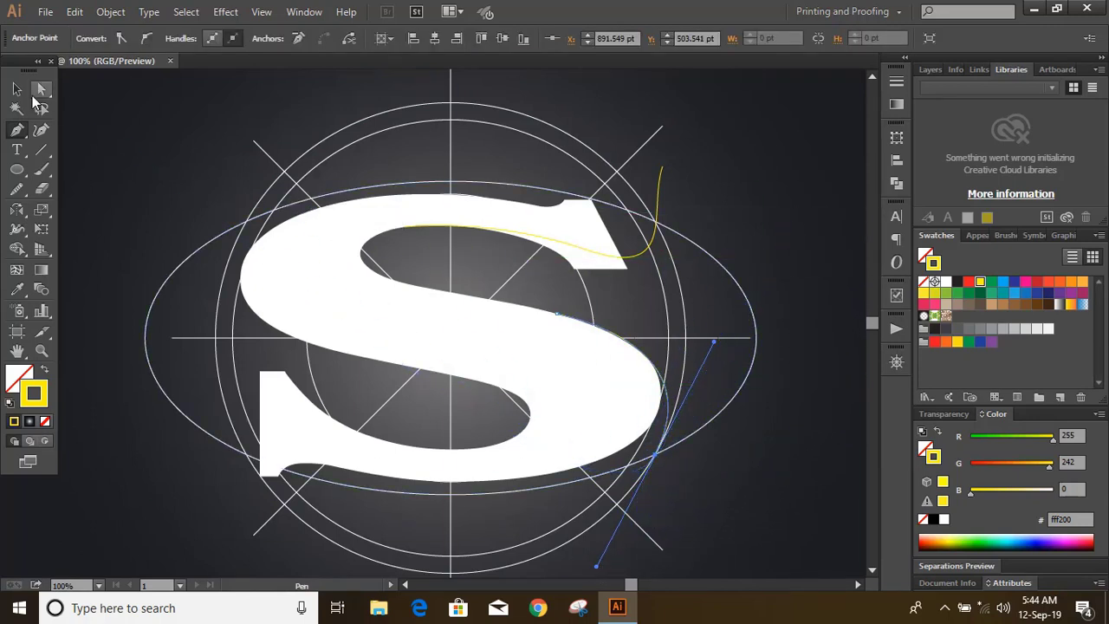
left_click(16, 88)
left_click(112, 175)
Step: Select the S, curves and guides except the horizontal line, and merge the upper inner and right-side regions into one red shape with Shape Builder
left_click_drag(182, 106, 774, 569)
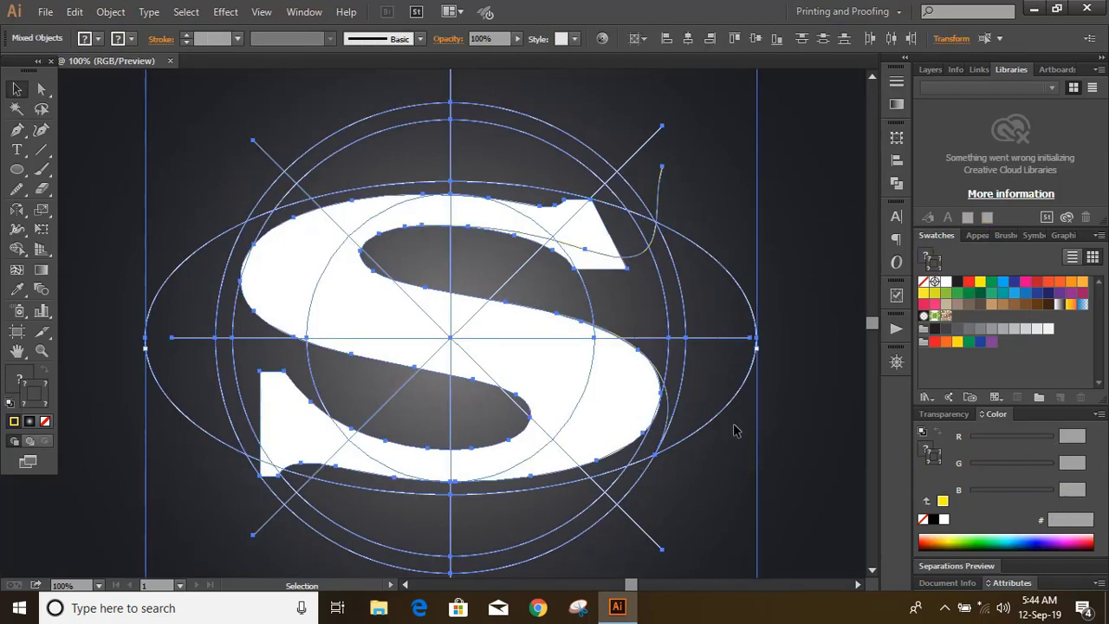
key("ctrl+shift+b")
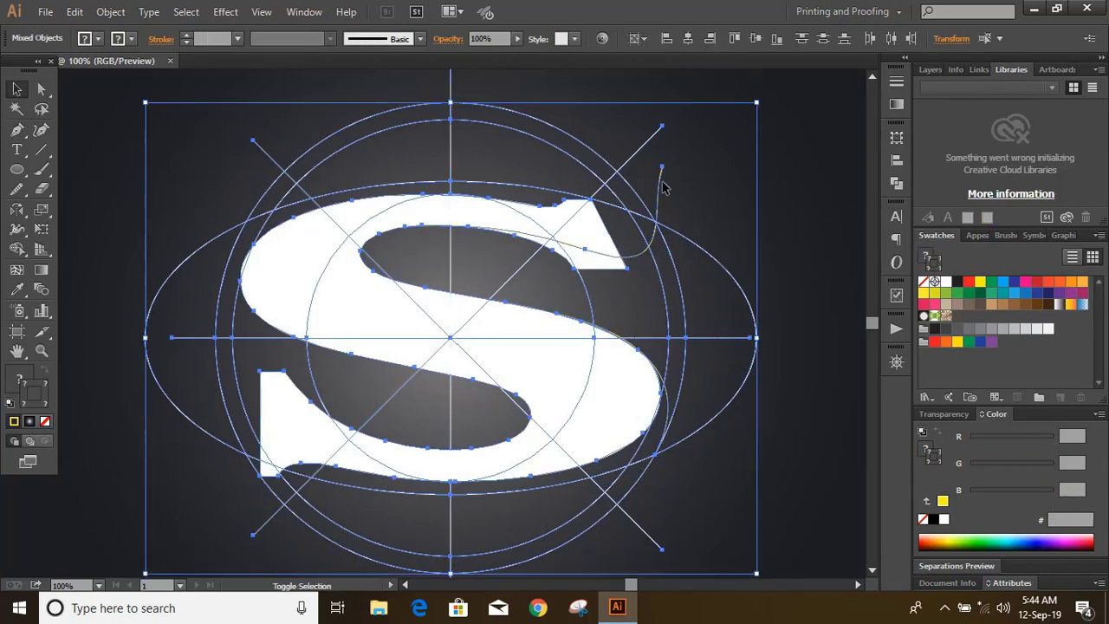
key("ctrl+shift+b")
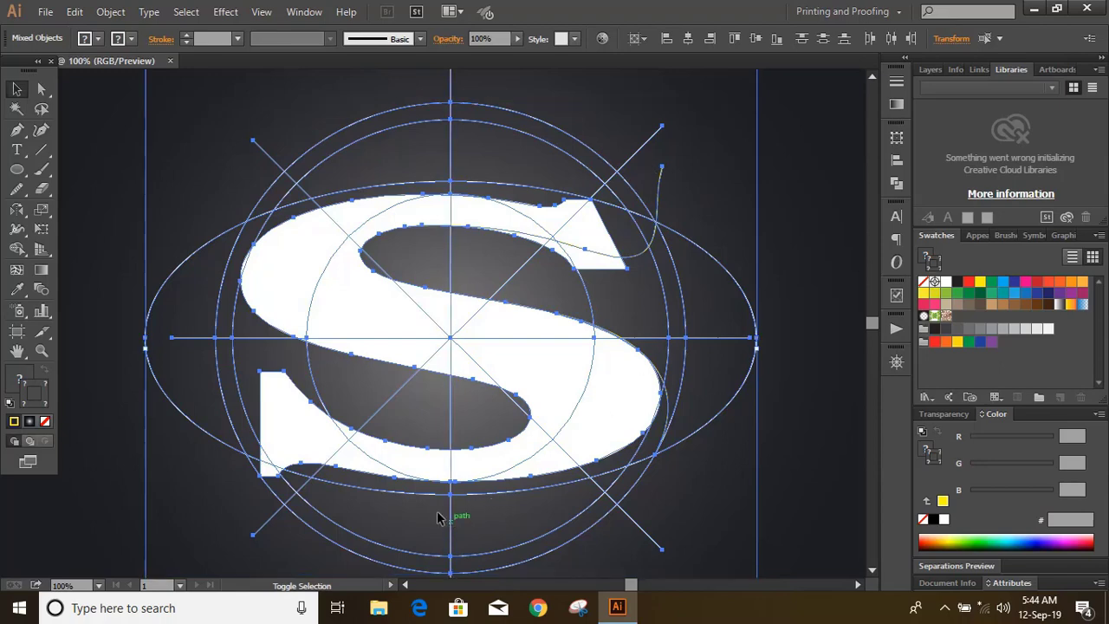
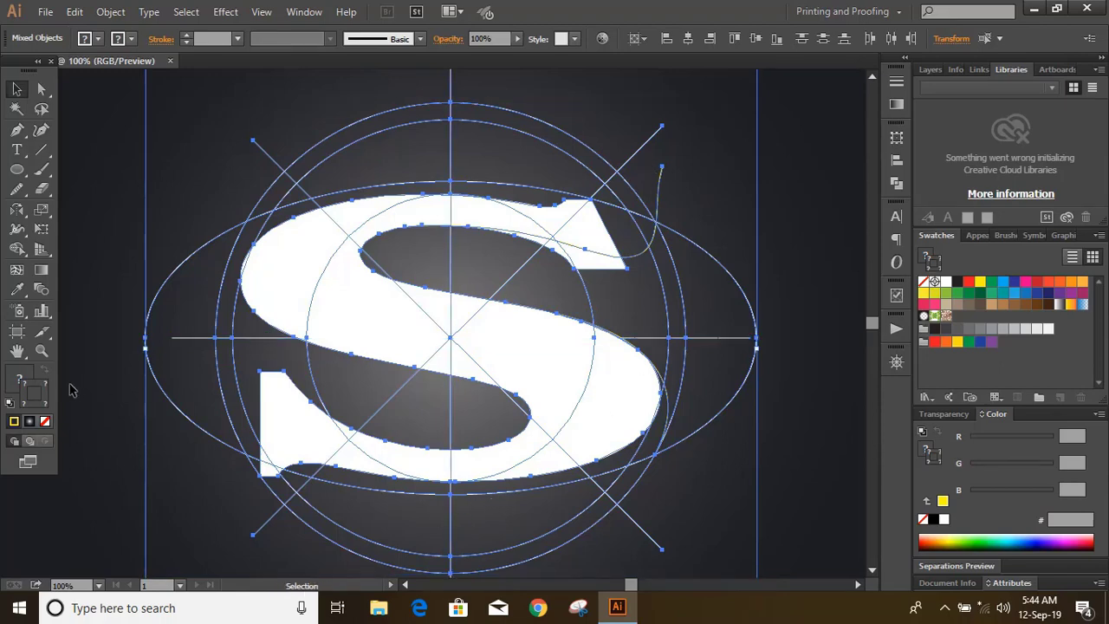
left_click(16, 248)
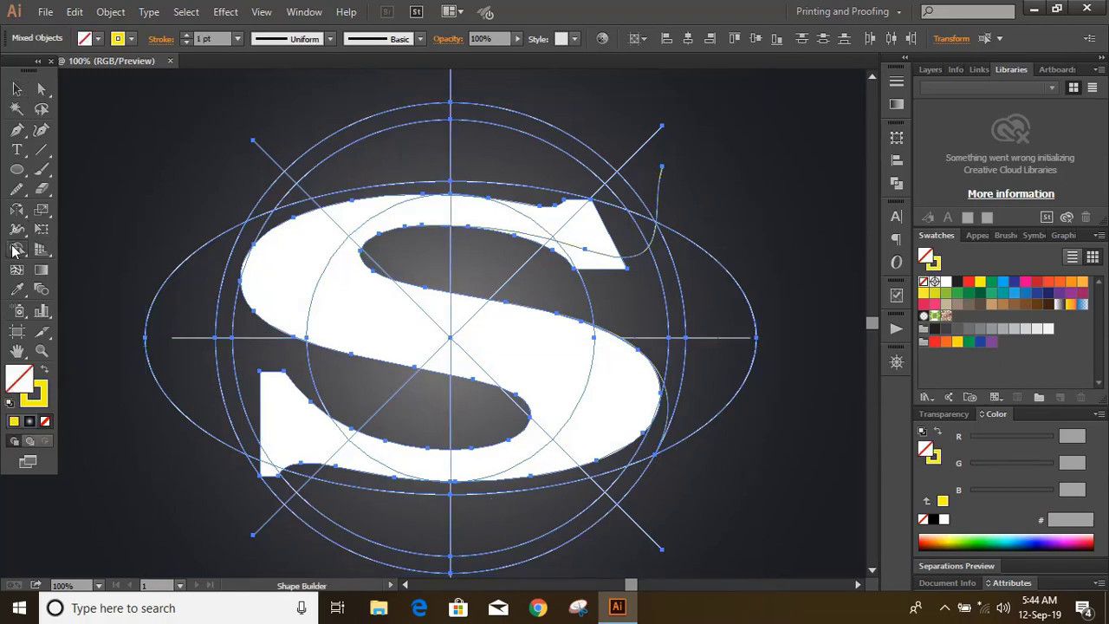
left_click(1037, 283)
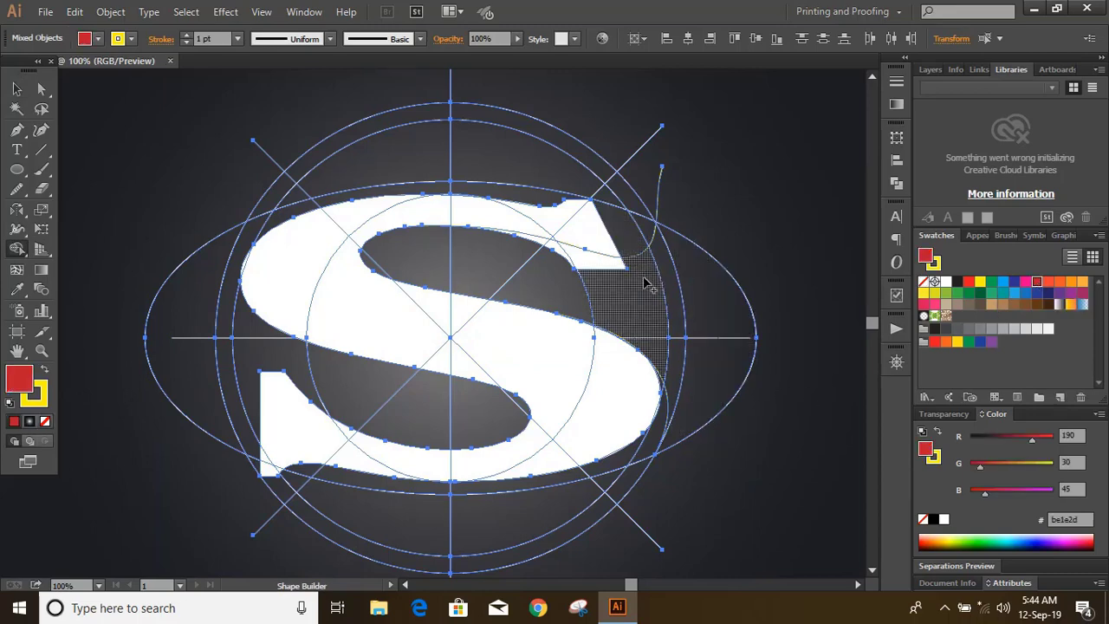
mouse_move(381, 258)
left_mouse_down()
mouse_move(540, 275)
mouse_move(568, 257)
mouse_move(538, 243)
mouse_move(663, 278)
left_mouse_up()
left_click_drag(667, 322, 663, 322)
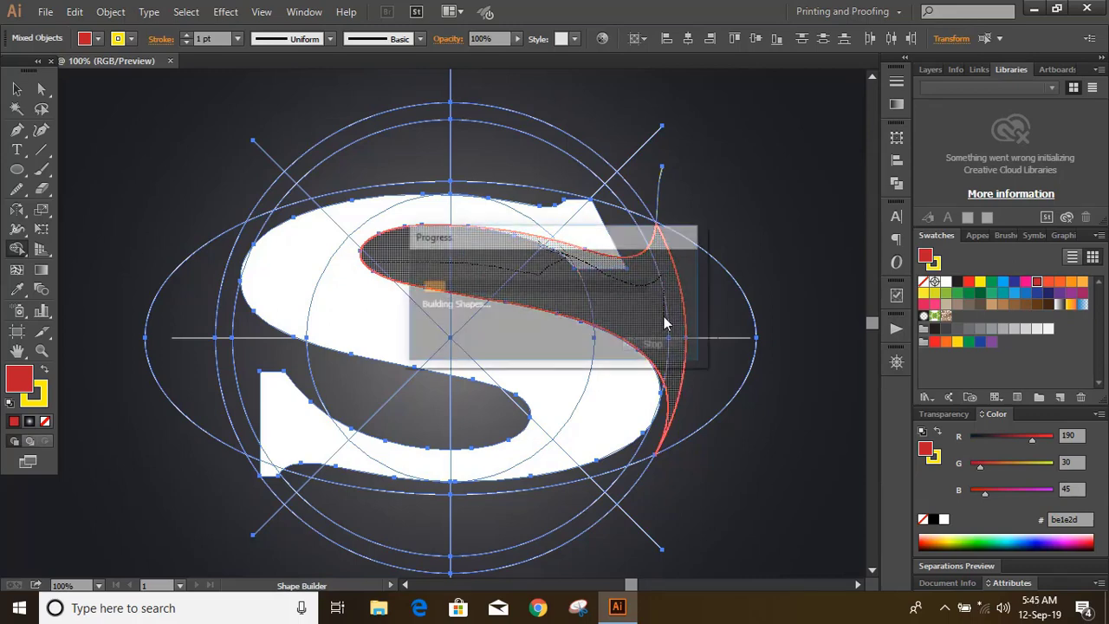
key("v")
left_click(283, 188)
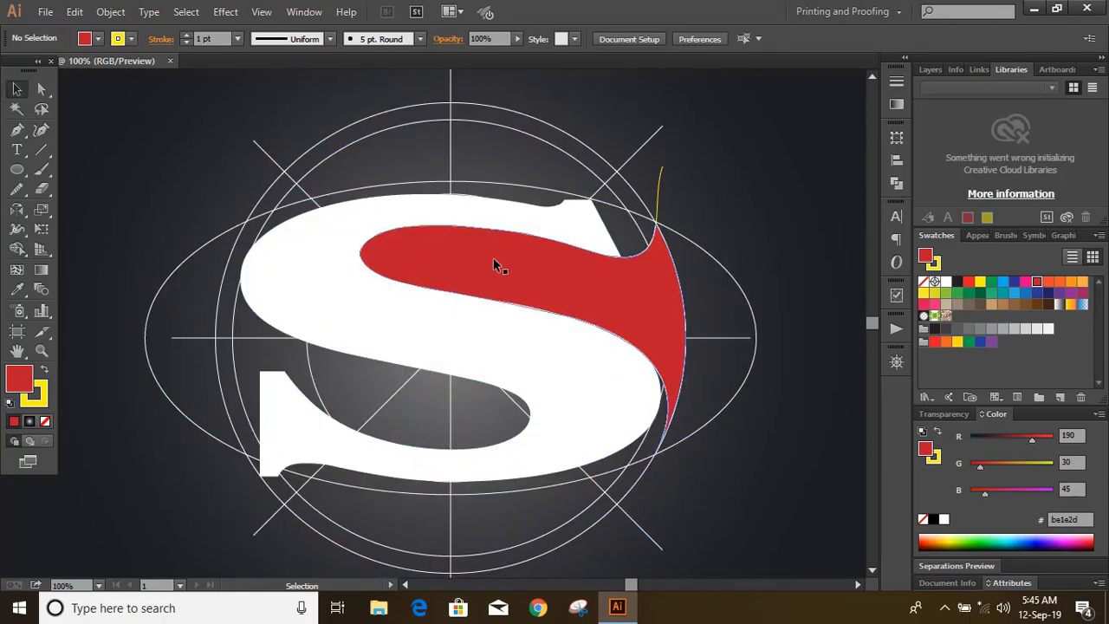
Step: Reflect a copy of the red shape across the horizontal axis about the horizontal guide line
left_click(495, 259)
left_click(19, 210)
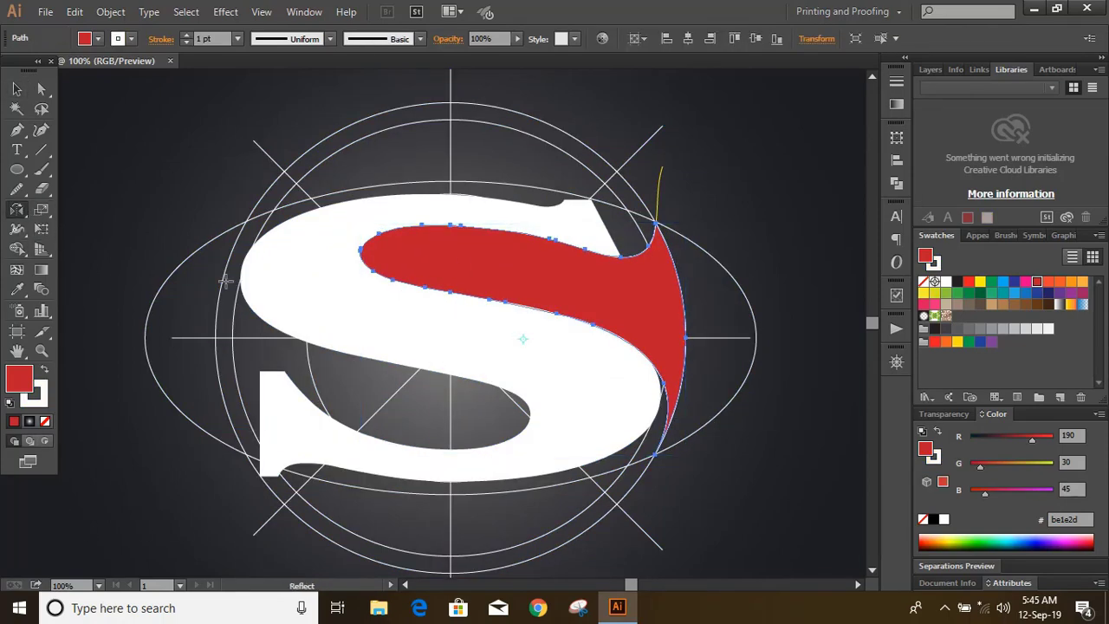
left_click(277, 337, "alt")
left_click(768, 370)
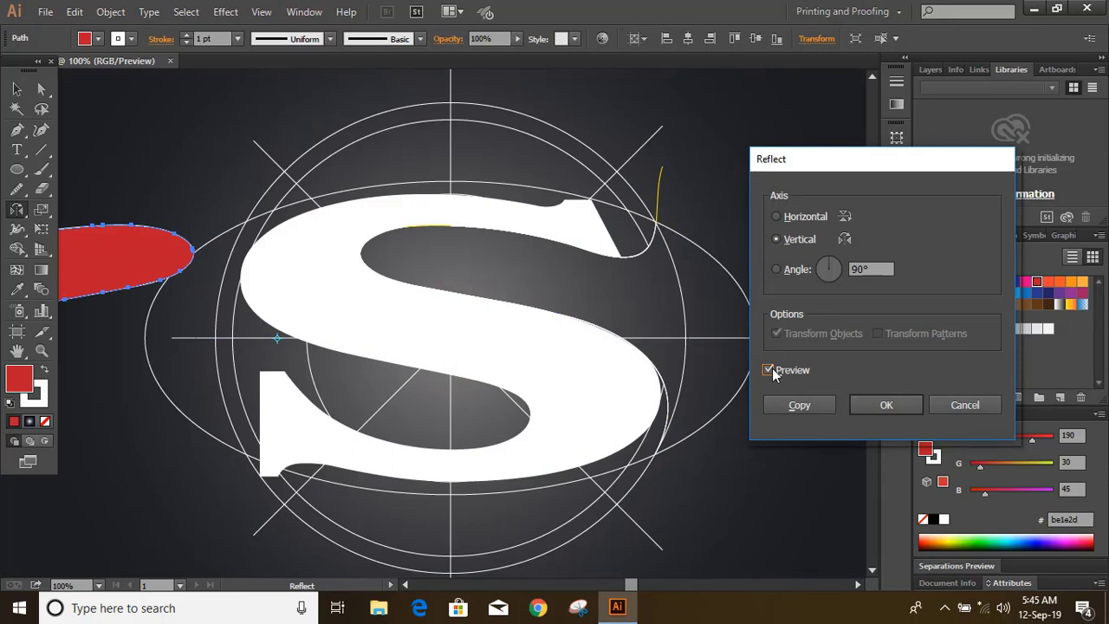
left_click(777, 218)
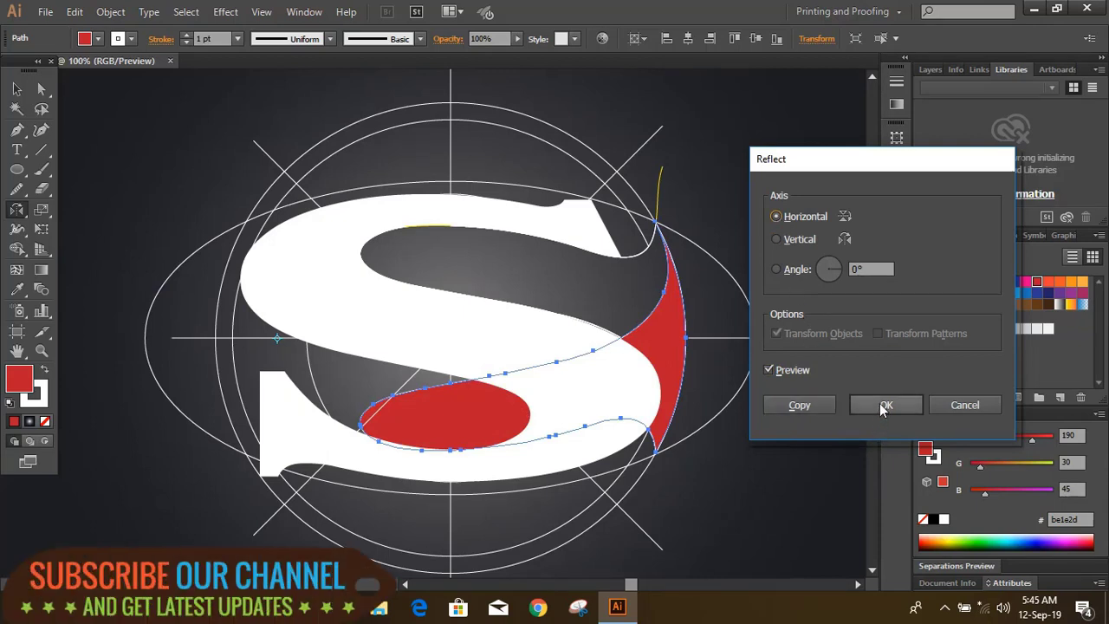
left_click(797, 404)
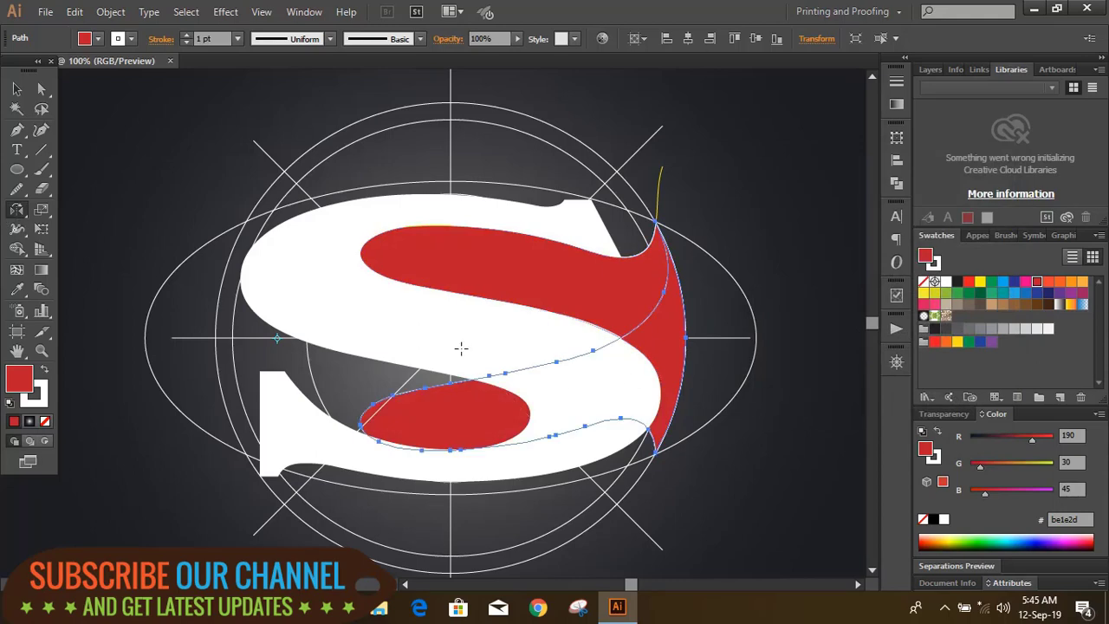
Step: Reflect the copied red shape across the vertical axis about the vertical guide line, and deselect it
left_click(450, 161, "alt")
left_click(777, 240)
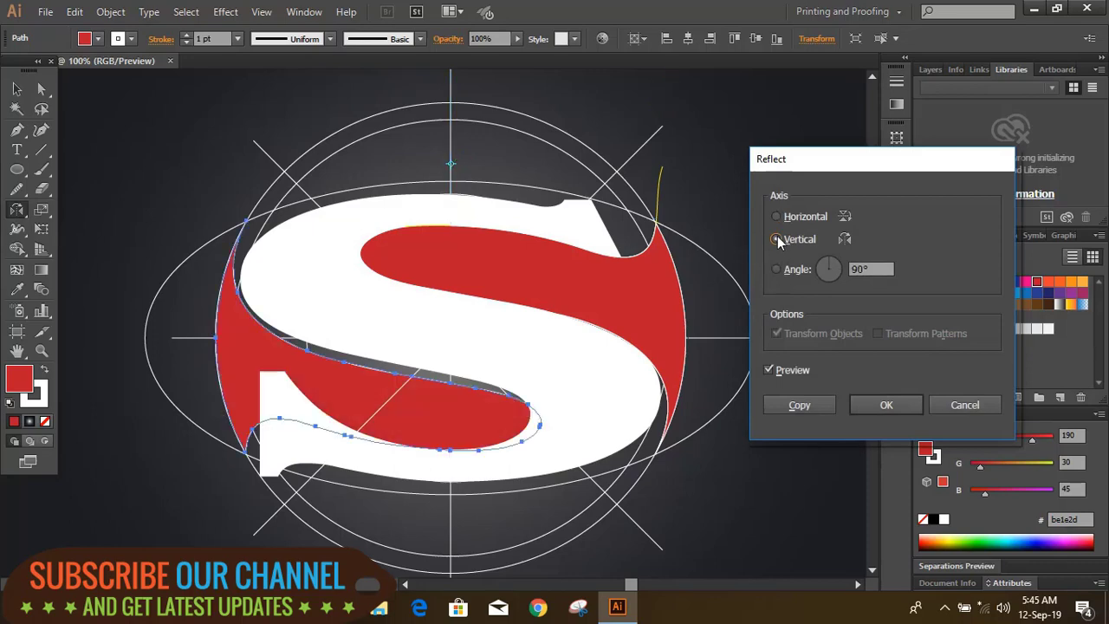
left_click(883, 407)
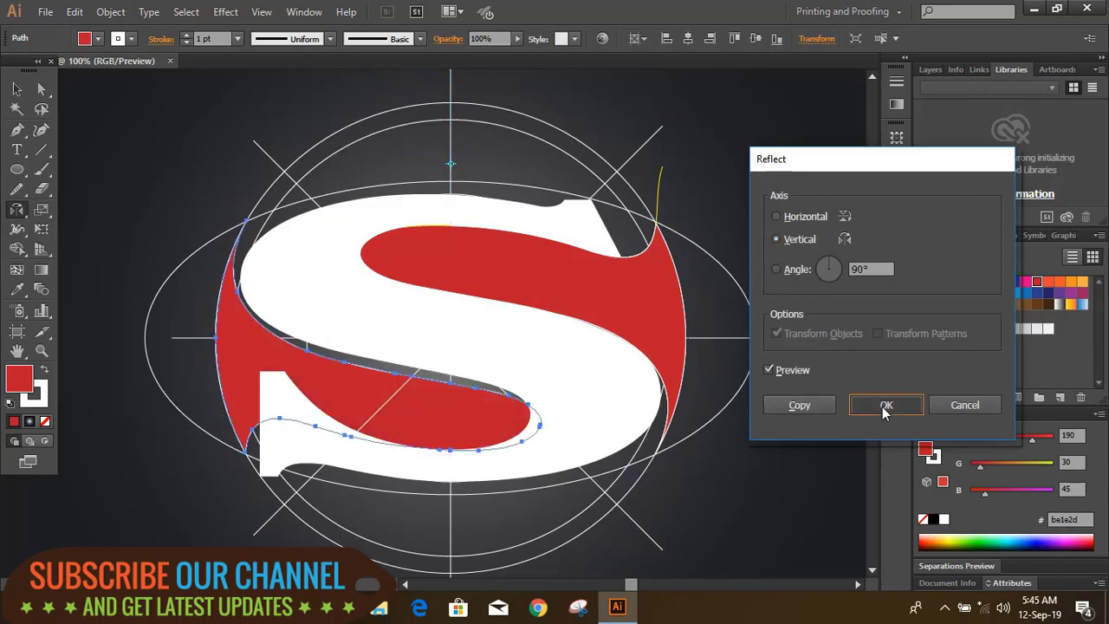
left_click(87, 232)
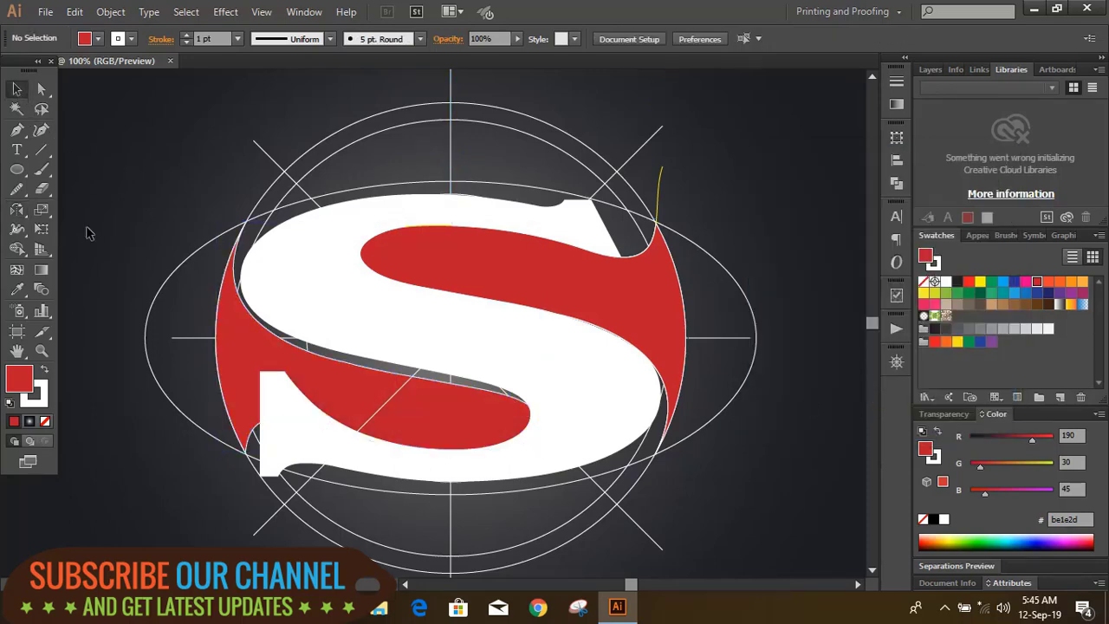
Step: Remove the white letter S from the artwork, leaving the red shapes and guides in place
left_click_drag(364, 324, 666, 294)
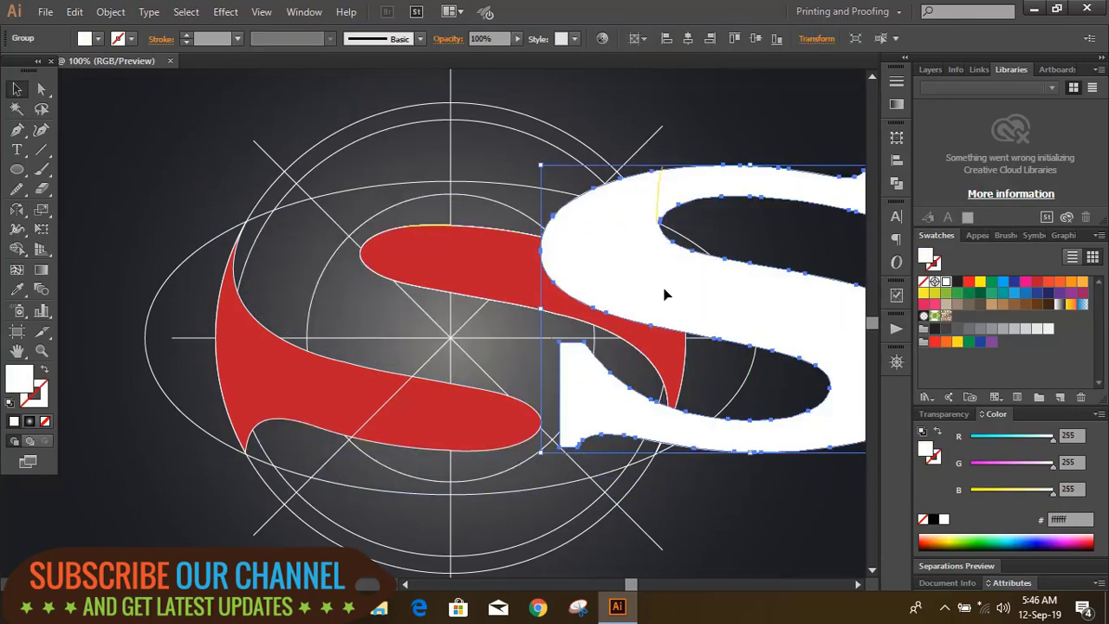
key("Delete")
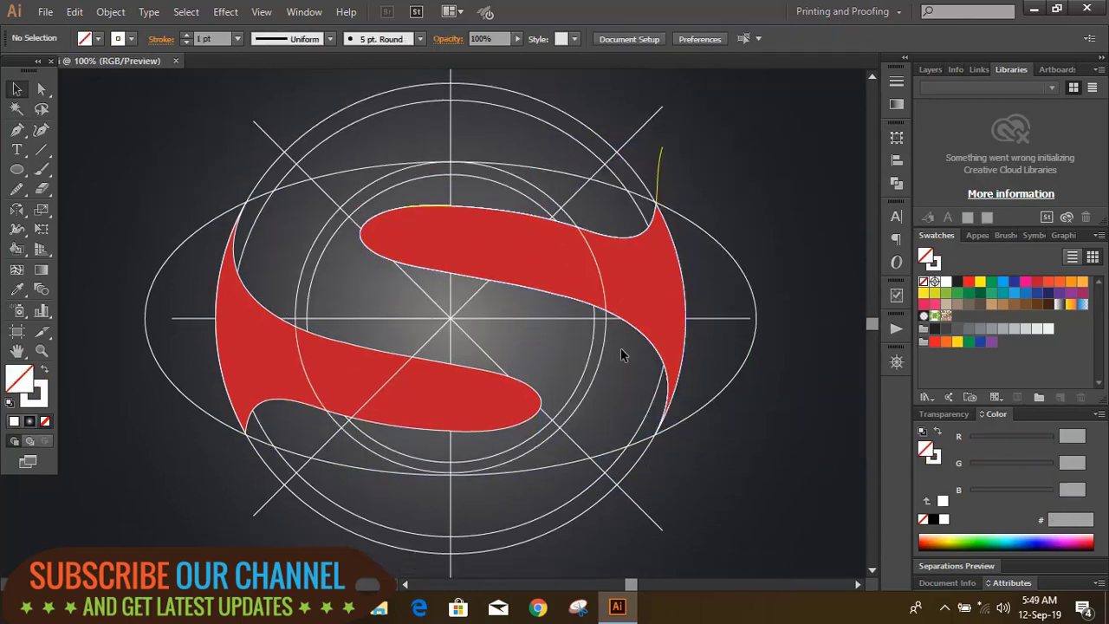
Step: Widen the larger inner guide circle into an ellipse reaching both sides of the outermost circle, and deselect it
left_click(602, 346)
left_click_drag(609, 309, 686, 338)
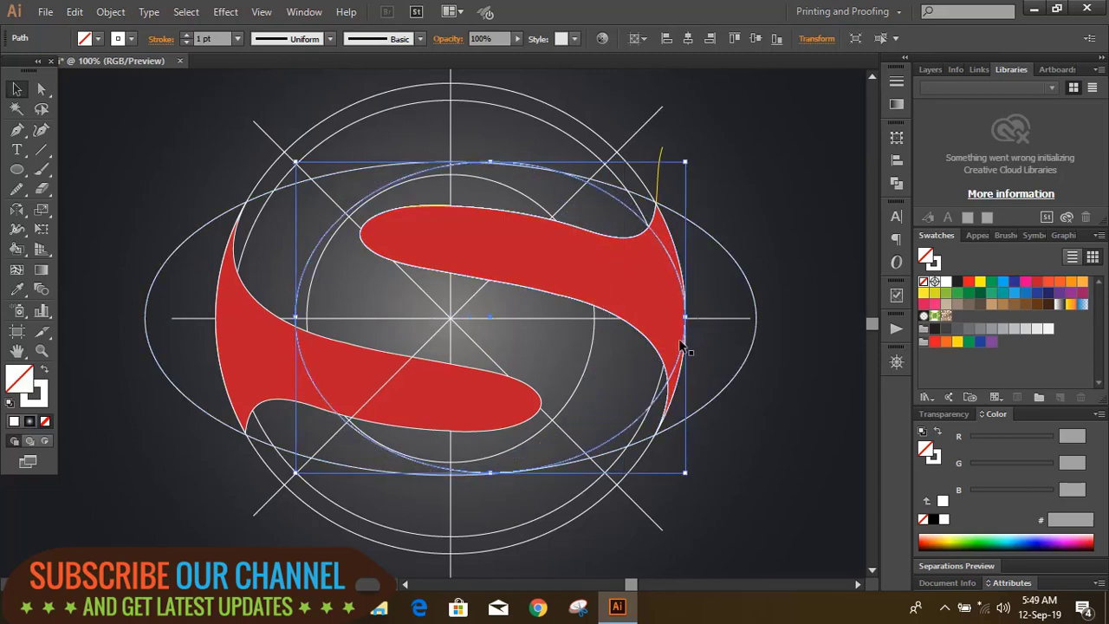
left_click_drag(294, 321, 229, 319)
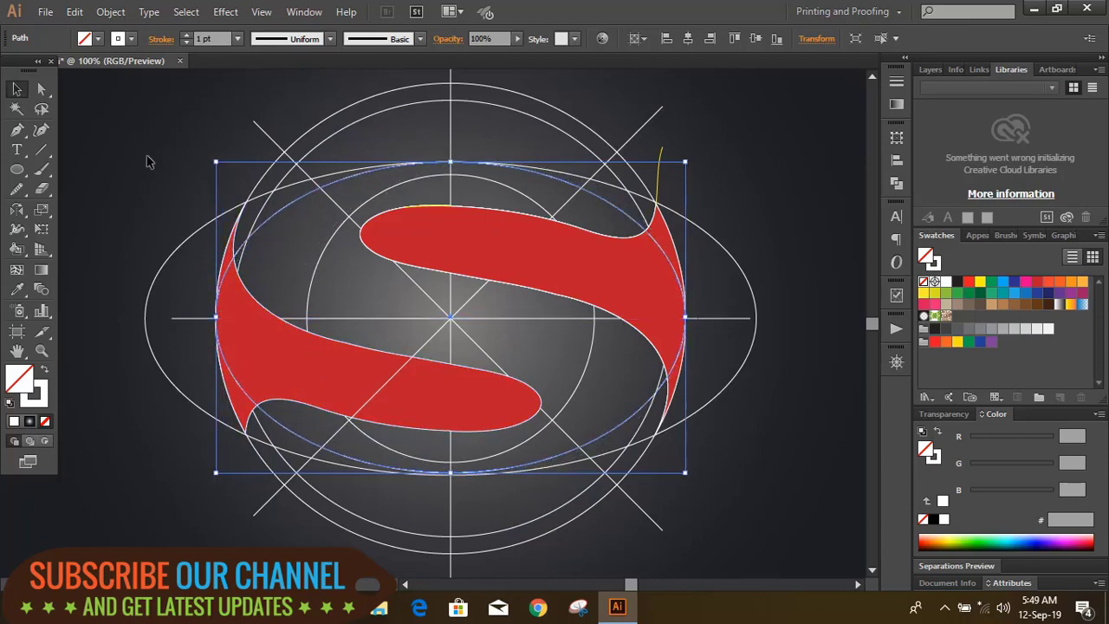
left_click(148, 160)
Step: Select all the shapes and guides and merge the S-shaped regions between the red shapes using Shape Builder with blue fill #1C75BC
key("ctrl+minus")
left_click_drag(209, 153, 732, 456)
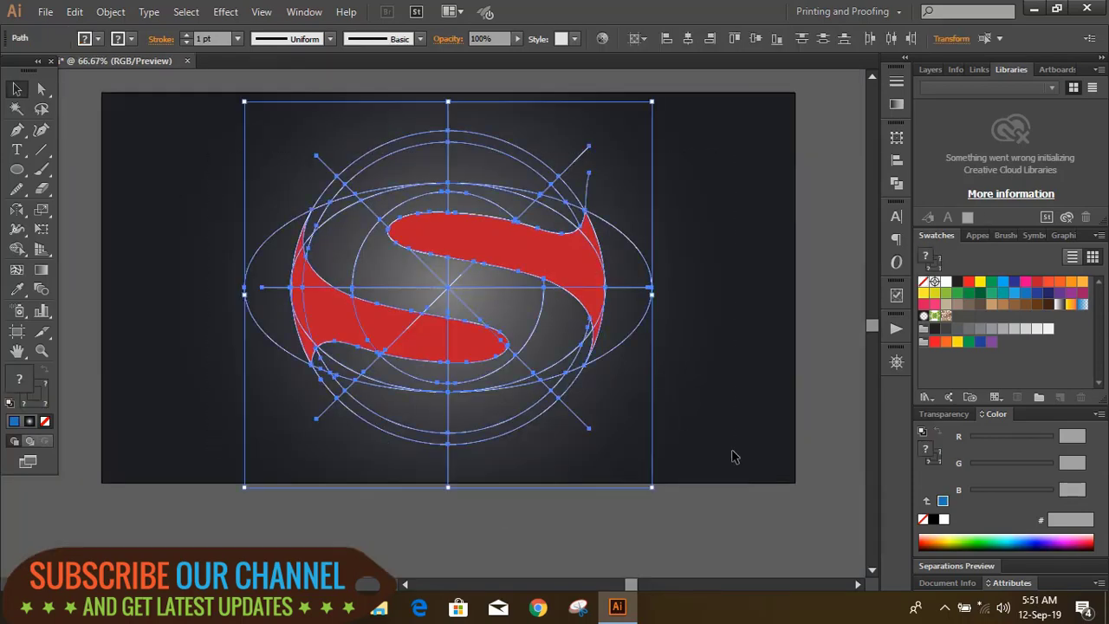
left_click(17, 249)
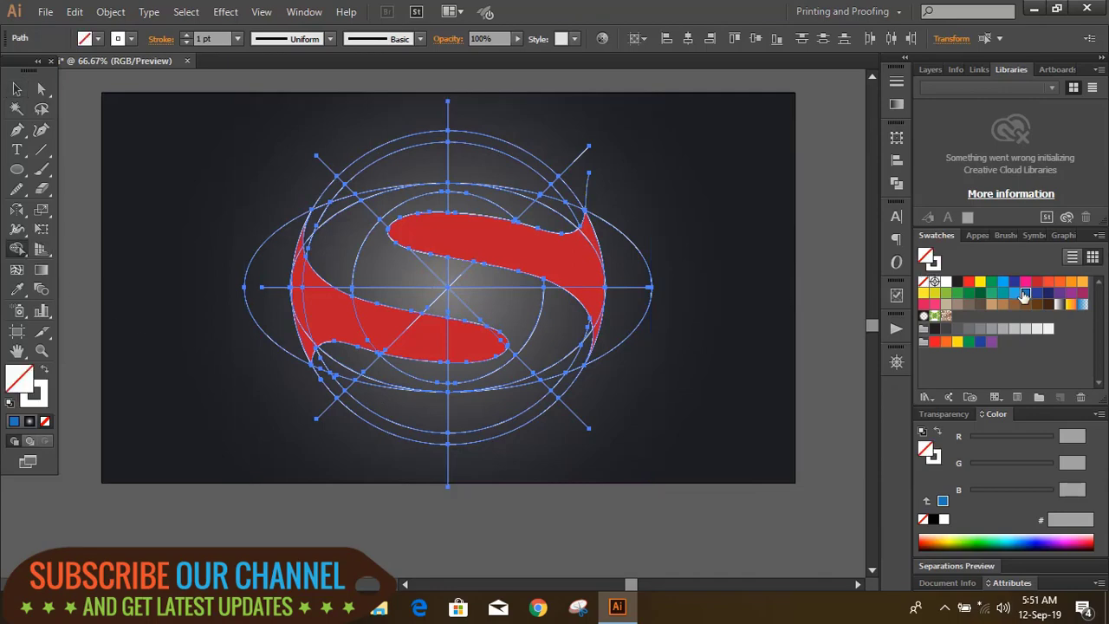
left_click(1024, 292)
key("ctrl+plus")
scroll(692, 210, "up", 3)
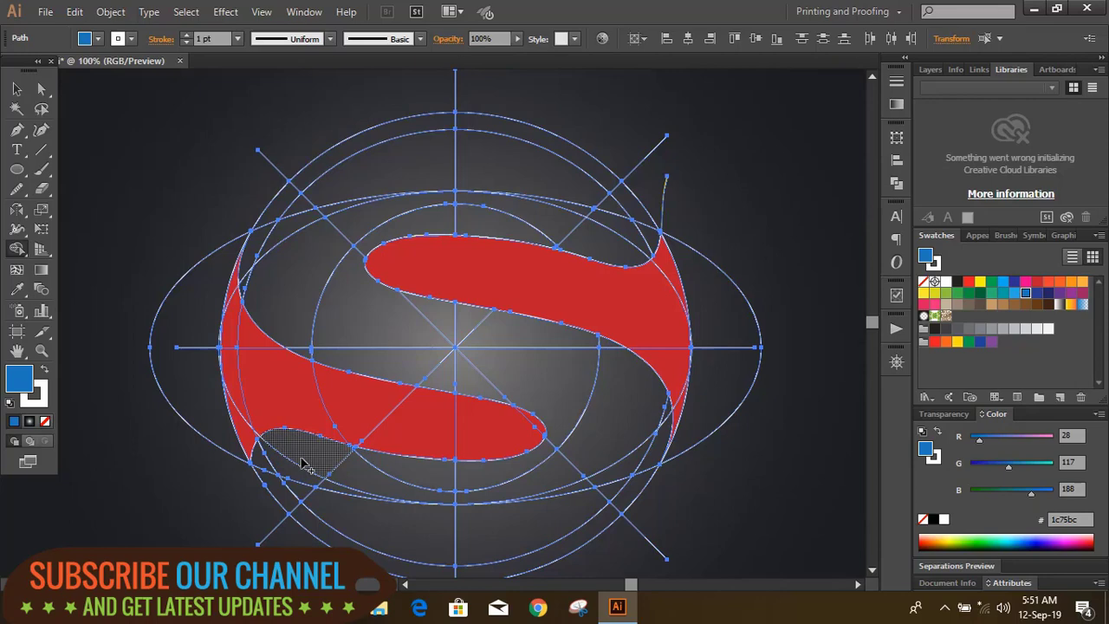
mouse_move(286, 468)
left_mouse_down()
mouse_move(376, 485)
mouse_move(544, 481)
mouse_move(613, 440)
mouse_move(489, 376)
mouse_move(463, 321)
mouse_move(598, 354)
mouse_move(505, 364)
mouse_move(305, 351)
mouse_move(362, 246)
mouse_move(407, 224)
mouse_move(558, 230)
mouse_move(610, 252)
left_mouse_up()
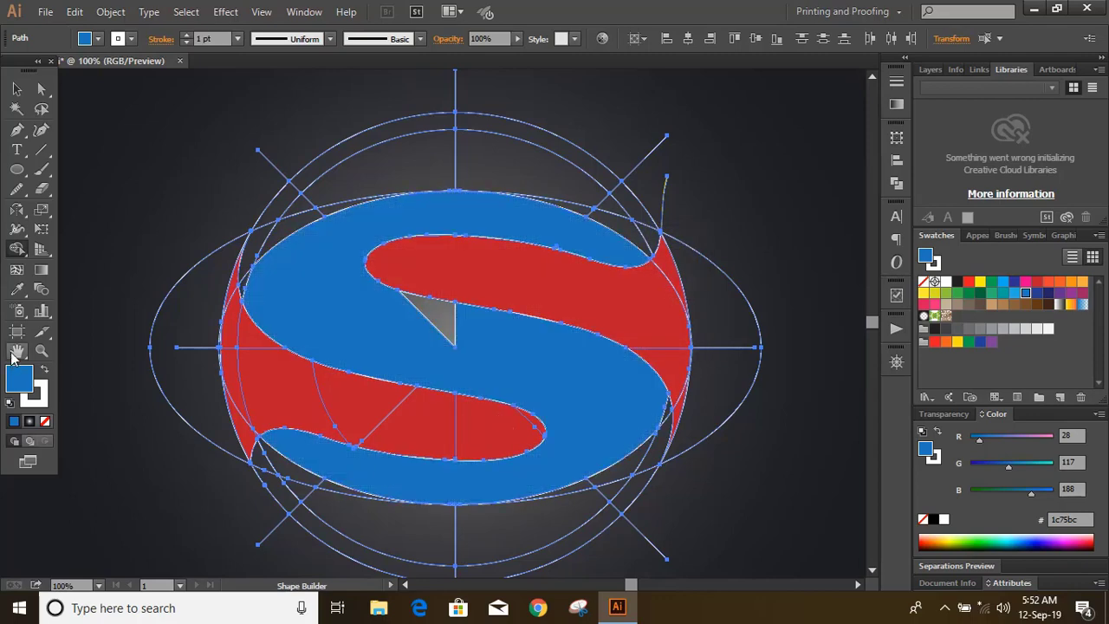
Step: Merge the regions above and below the ellipse into an upper and a lower cap using Shape Builder with red fill #BE1E2D
left_click(1038, 282)
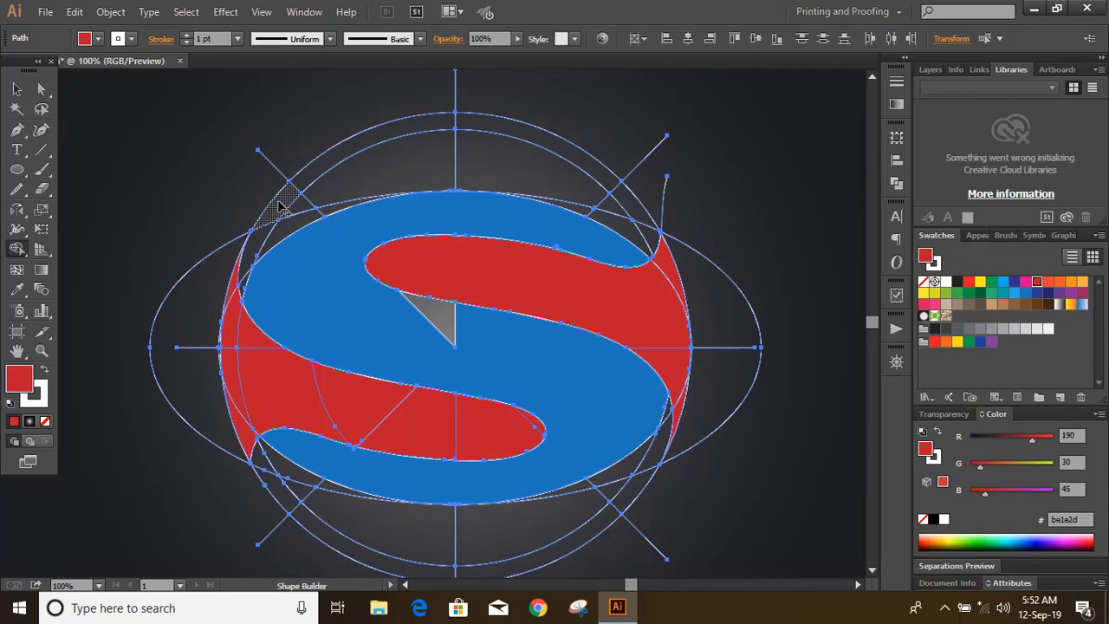
mouse_move(290, 186)
left_mouse_down()
mouse_move(418, 153)
mouse_move(518, 149)
mouse_move(506, 131)
mouse_move(625, 208)
left_mouse_up()
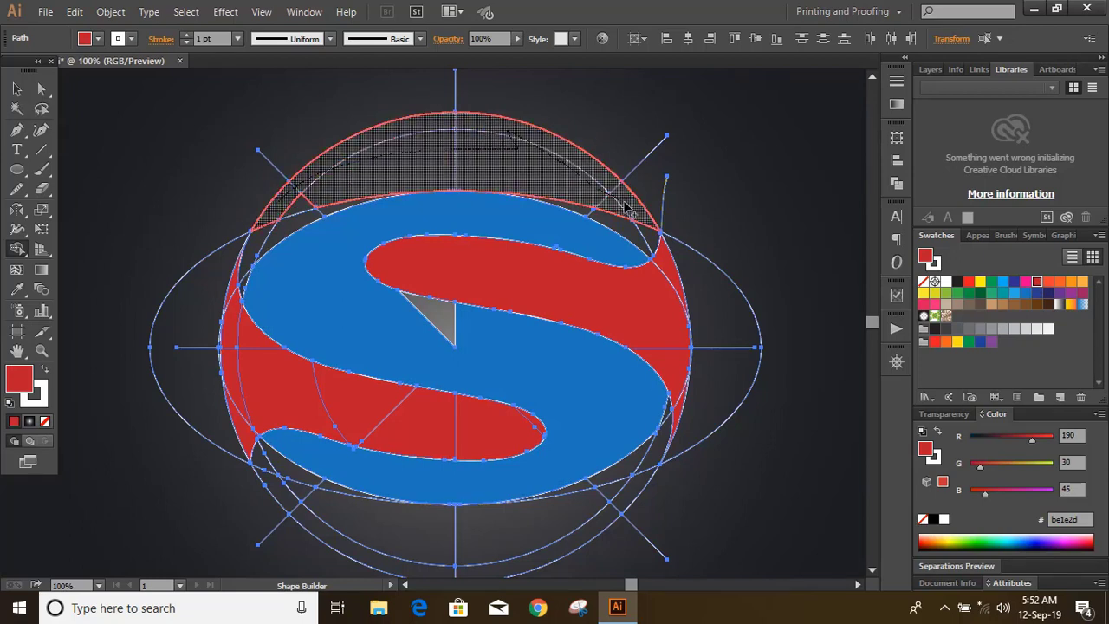
left_click_drag(349, 178, 290, 204)
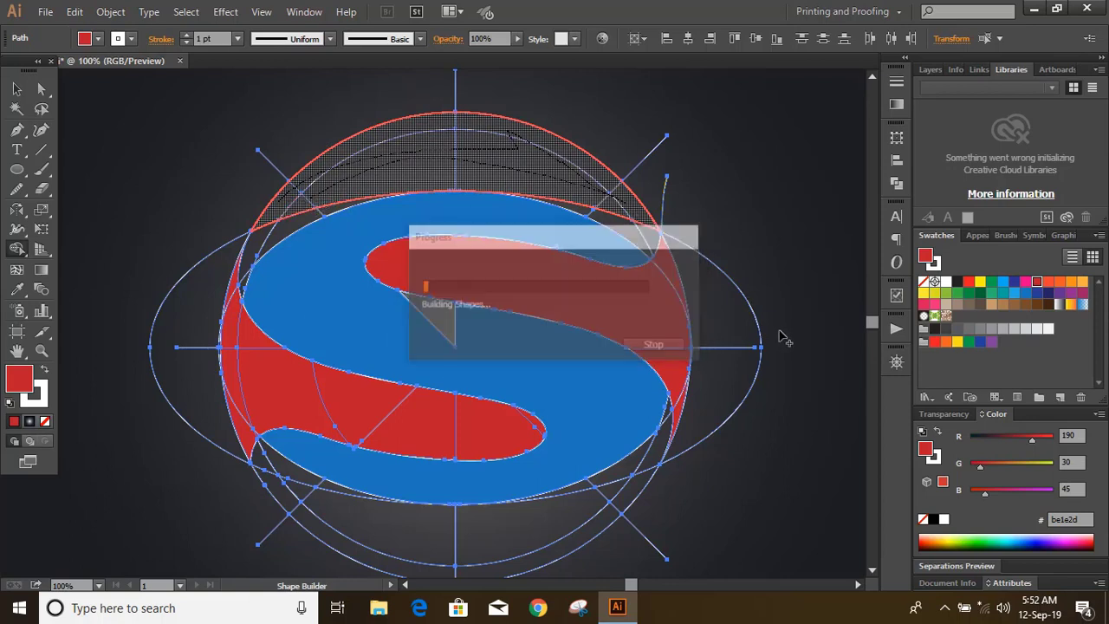
scroll(728, 429, "down", 1)
mouse_move(260, 433)
left_mouse_down()
mouse_move(539, 499)
mouse_move(623, 449)
mouse_move(440, 539)
left_mouse_up()
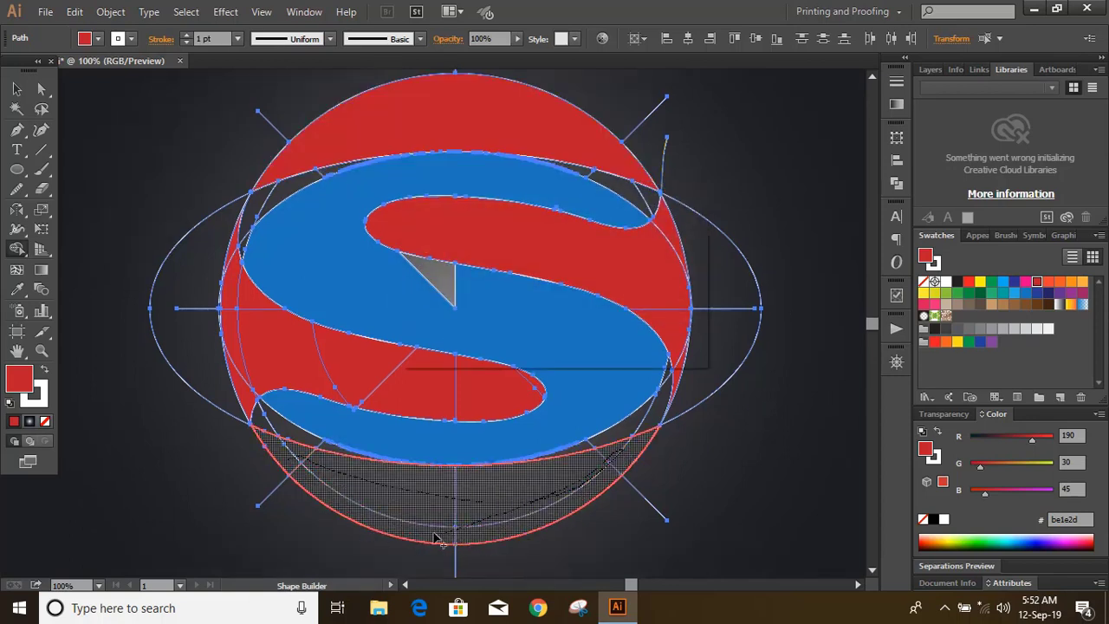
Step: Select the S artwork and merge its small leftover pieces and the central gray triangle into one light blue #27AAE1 shape with Shape Builder
key("v")
key("ctrl+shift+a")
key("ctrl+equal")
left_click_drag(87, 233, 852, 500)
key("shift+m")
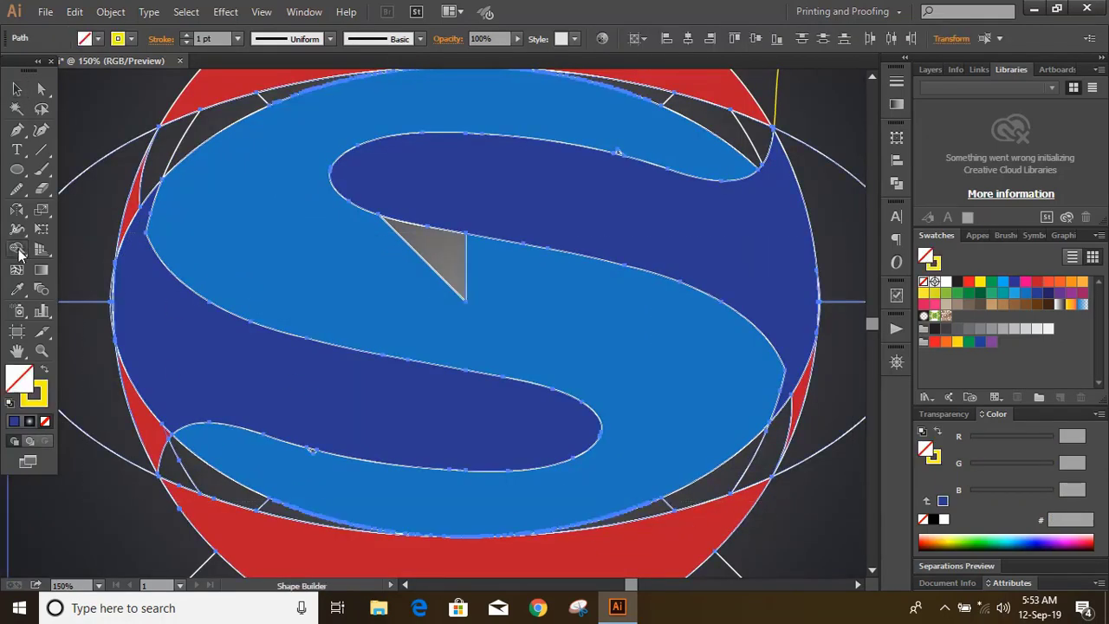
left_click(1022, 295)
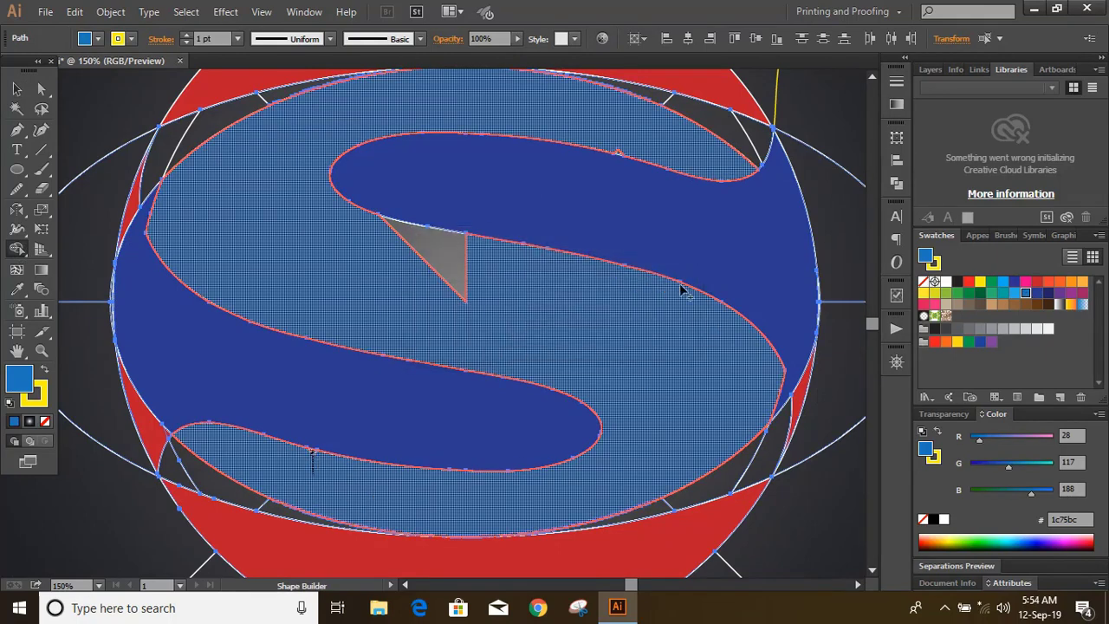
left_click(619, 155)
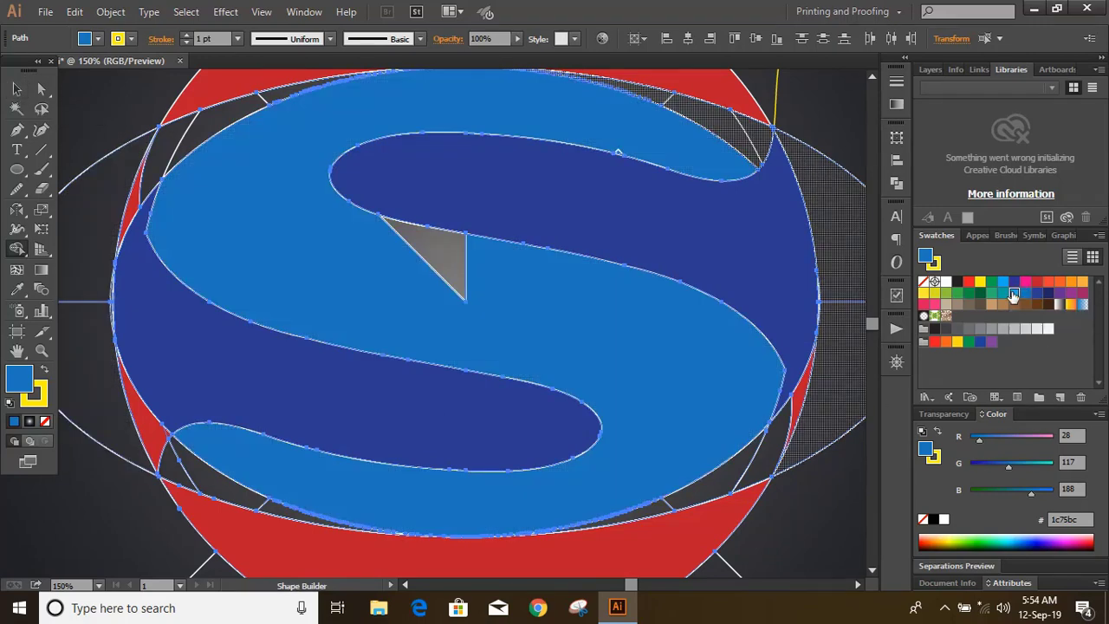
left_click(1013, 296)
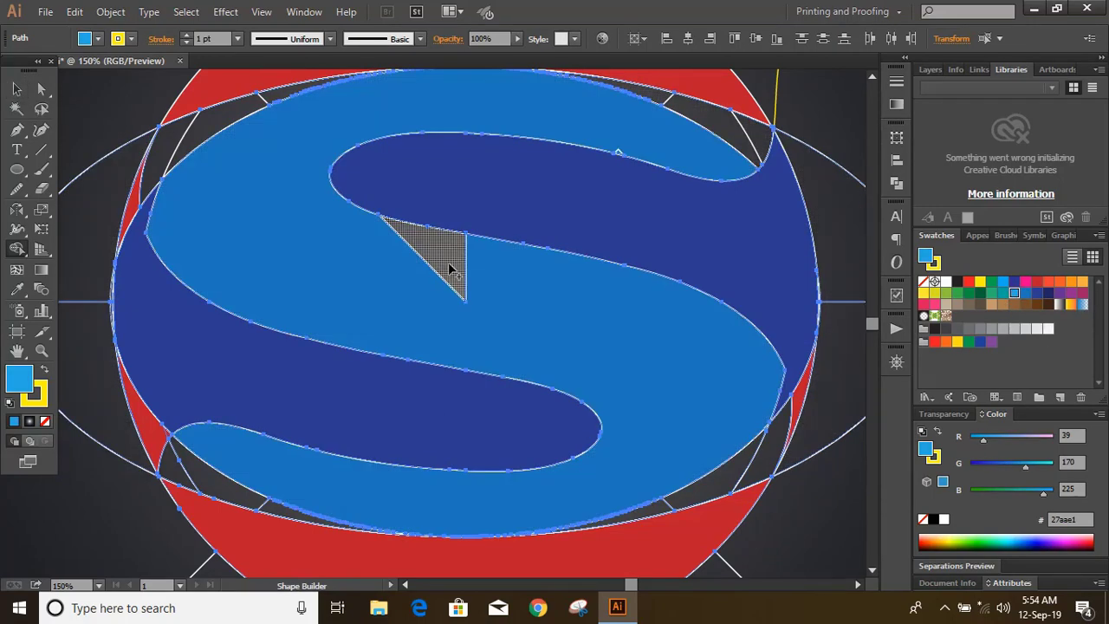
mouse_move(468, 272)
left_mouse_down()
mouse_move(399, 282)
mouse_move(448, 322)
left_mouse_up()
Step: Move the finished logo shapes off the artboard and delete the guides and construction lines left behind
left_click(16, 88)
key("ctrl+a")
key("ctrl+0")
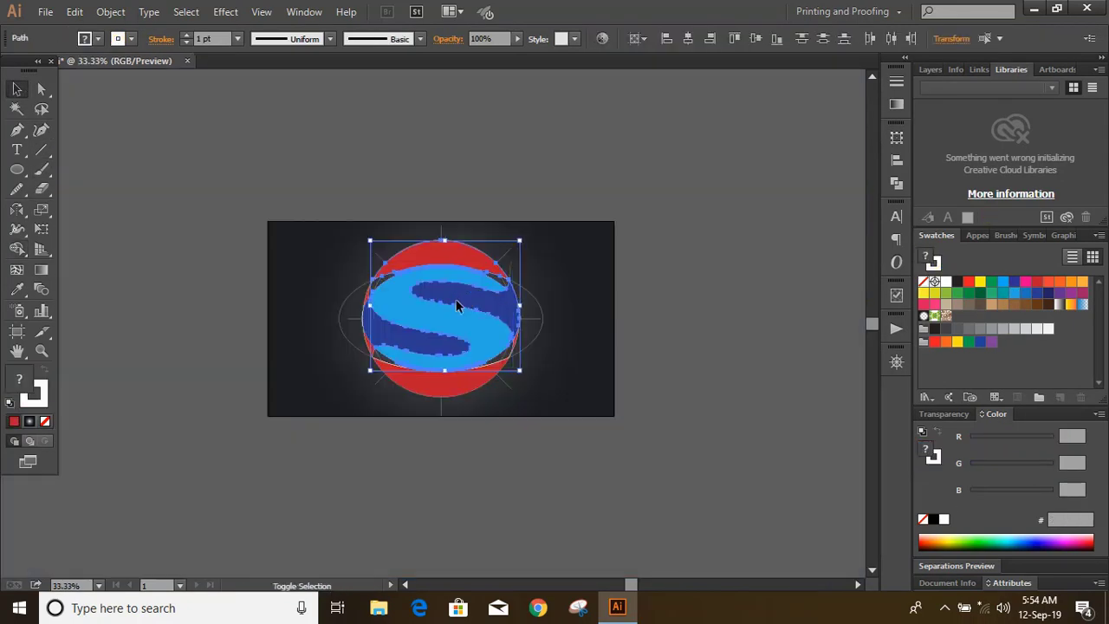
left_click_drag(442, 316, 151, 257)
left_click_drag(305, 180, 626, 430)
key("Delete")
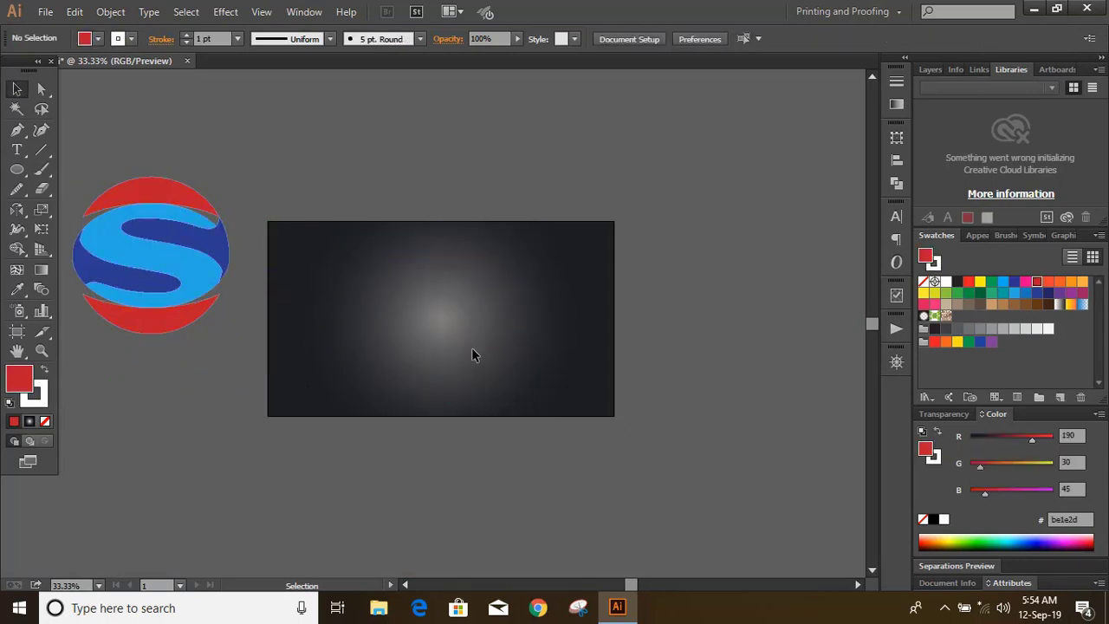
Step: Move the logo back onto the dark gradient background, remove its stroke and deselect it
left_click_drag(182, 263, 484, 316)
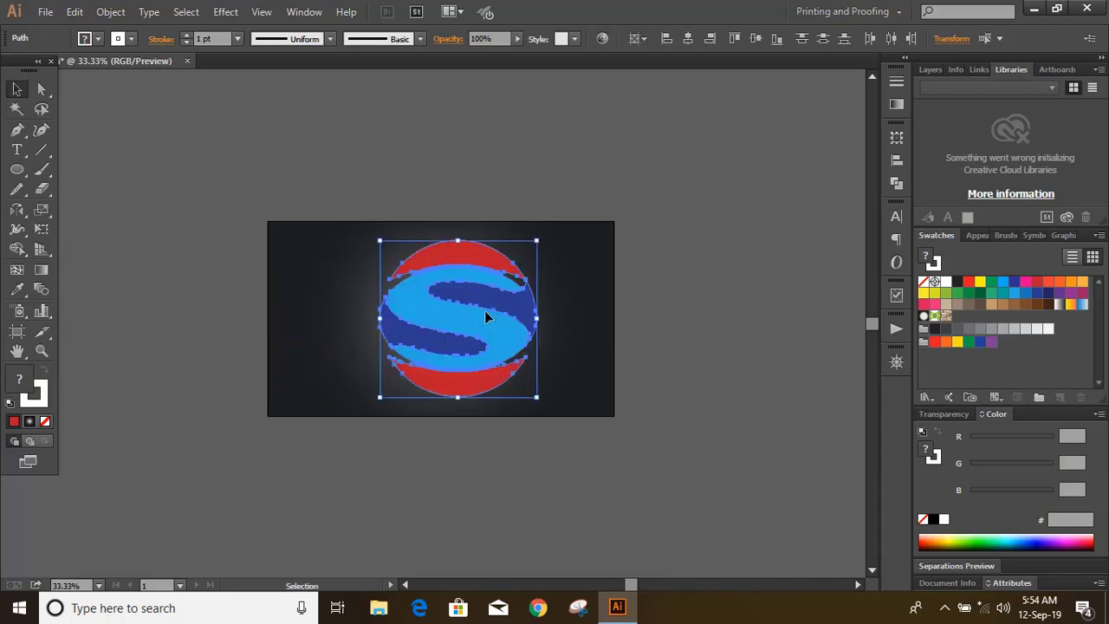
left_click(43, 405)
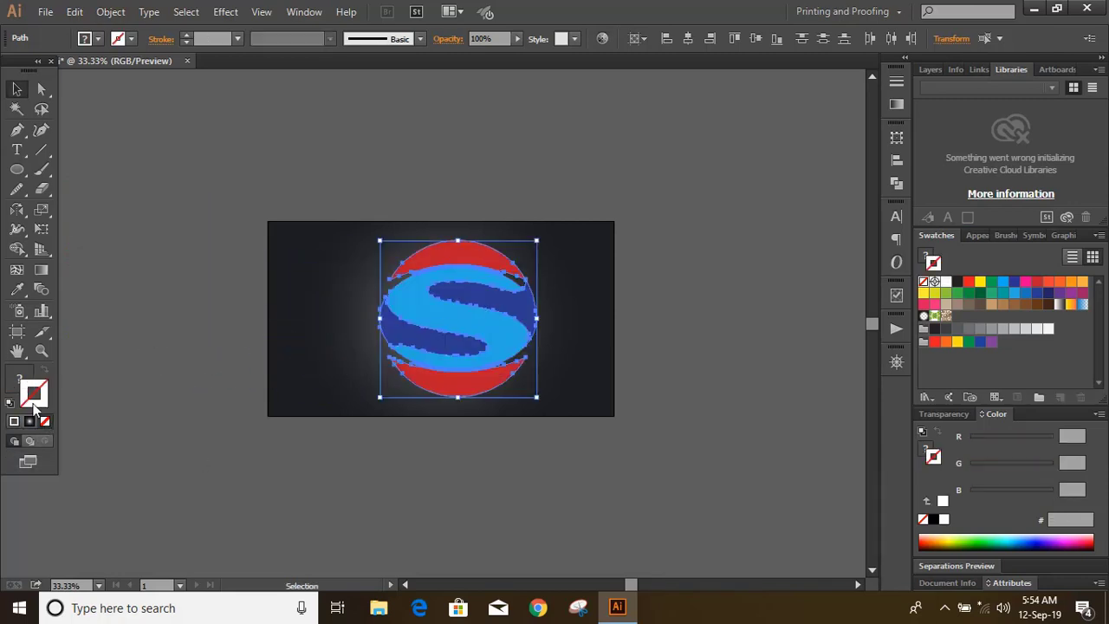
left_click(630, 413)
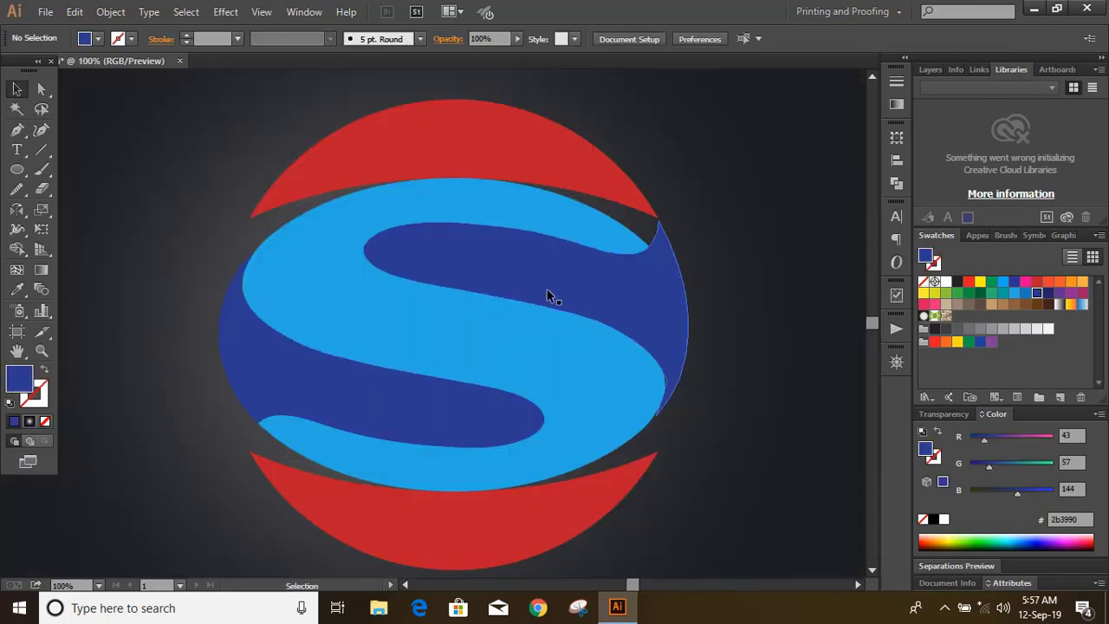
Step: Fill the dark blue side shapes and the red upper and lower caps with white
left_click(408, 396)
left_click(344, 389)
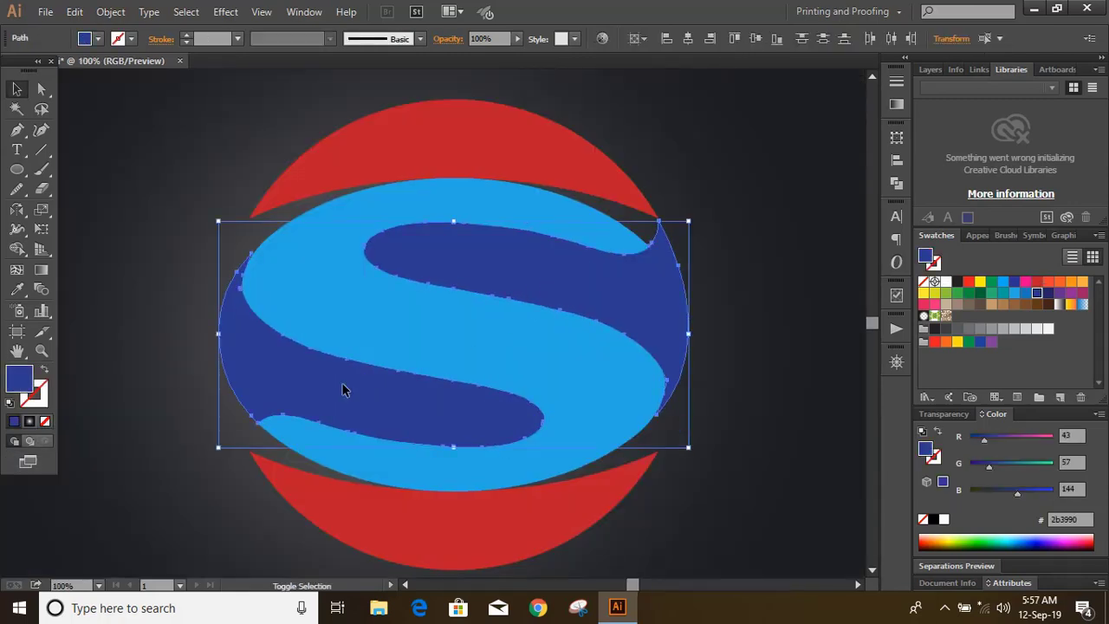
left_click(944, 282)
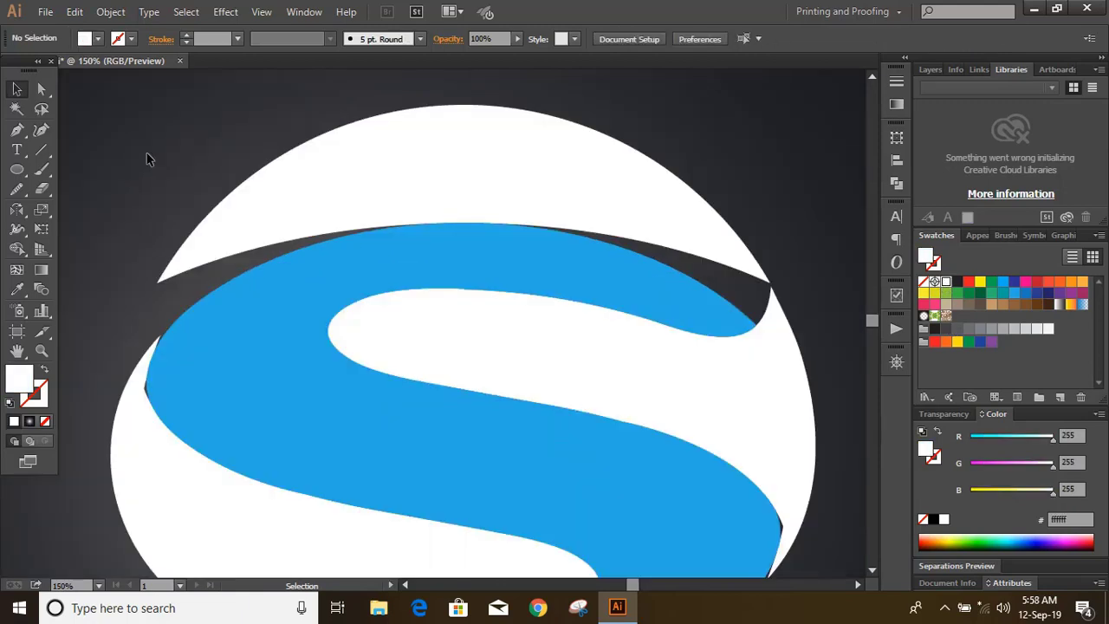
Step: Draw a small white circle at the upper cap's left tip and place a copy of it at the right tip
left_click(17, 170)
mouse_move(158, 279)
left_mouse_down()
mouse_move(185, 305)
mouse_move(151, 291)
mouse_move(197, 305)
mouse_move(189, 299)
mouse_move(199, 286)
left_mouse_up()
left_click(18, 88)
left_click(111, 181)
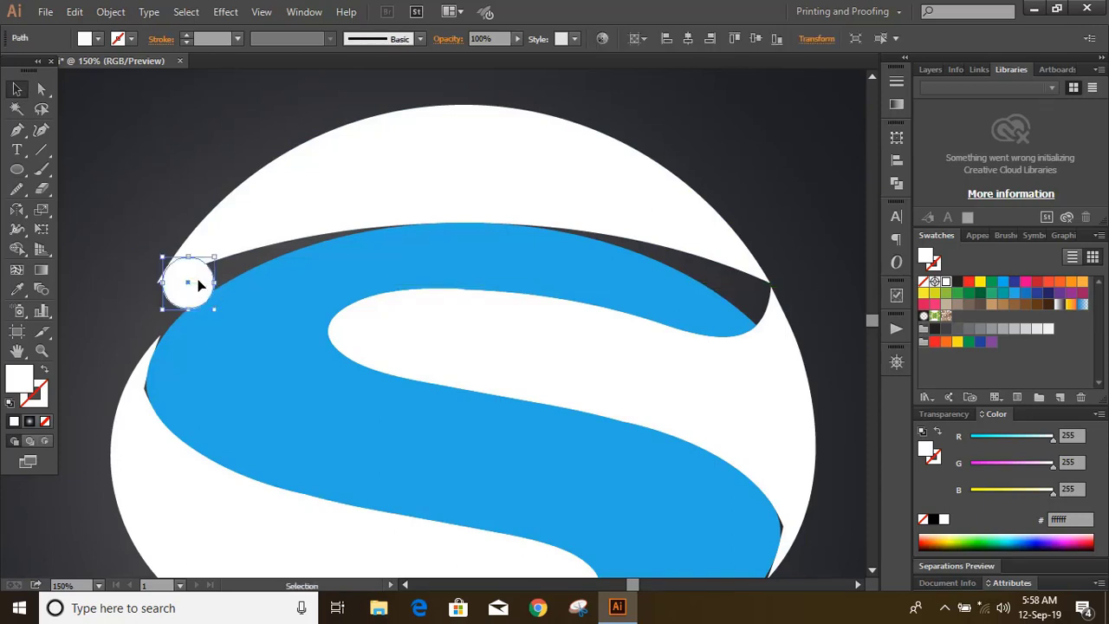
key("Left")
key("Down")
key("Left")
left_click(146, 212)
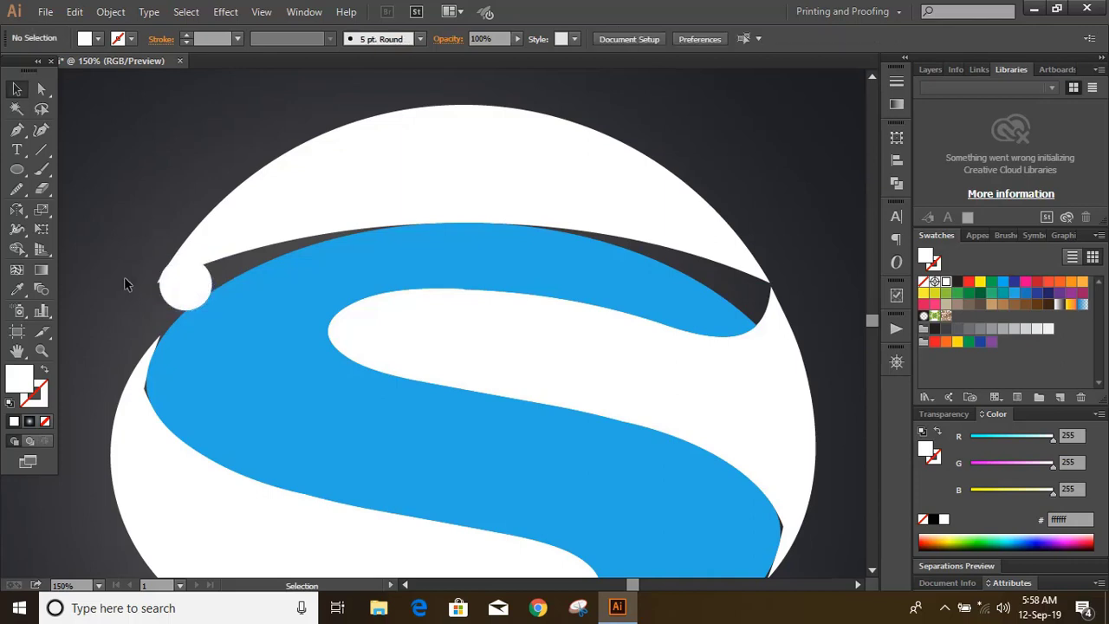
left_click_drag(185, 285, 756, 317, "alt")
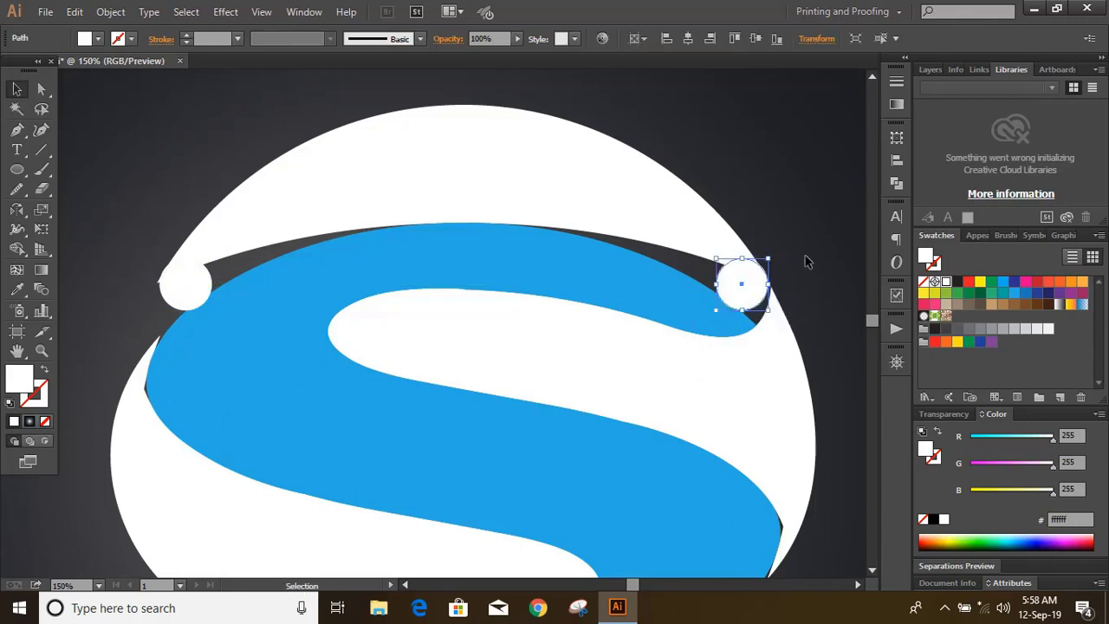
left_click(806, 262)
Step: Draw an arched Pen path connecting the undersides of the two small circles and remove its fill
key("ctrl+1")
key("p")
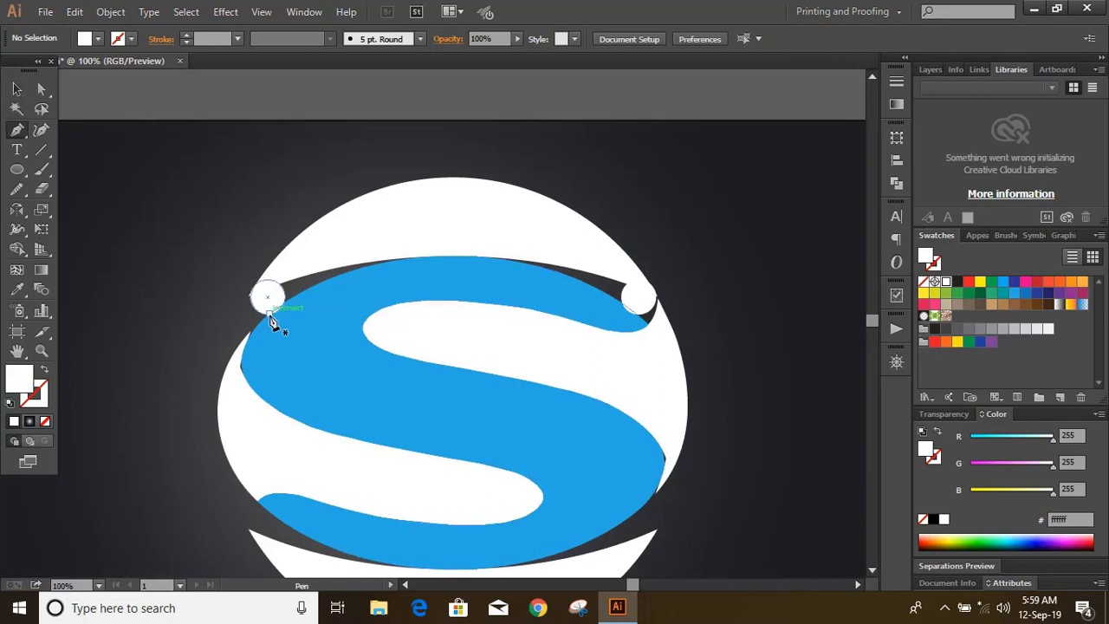
left_click(269, 312)
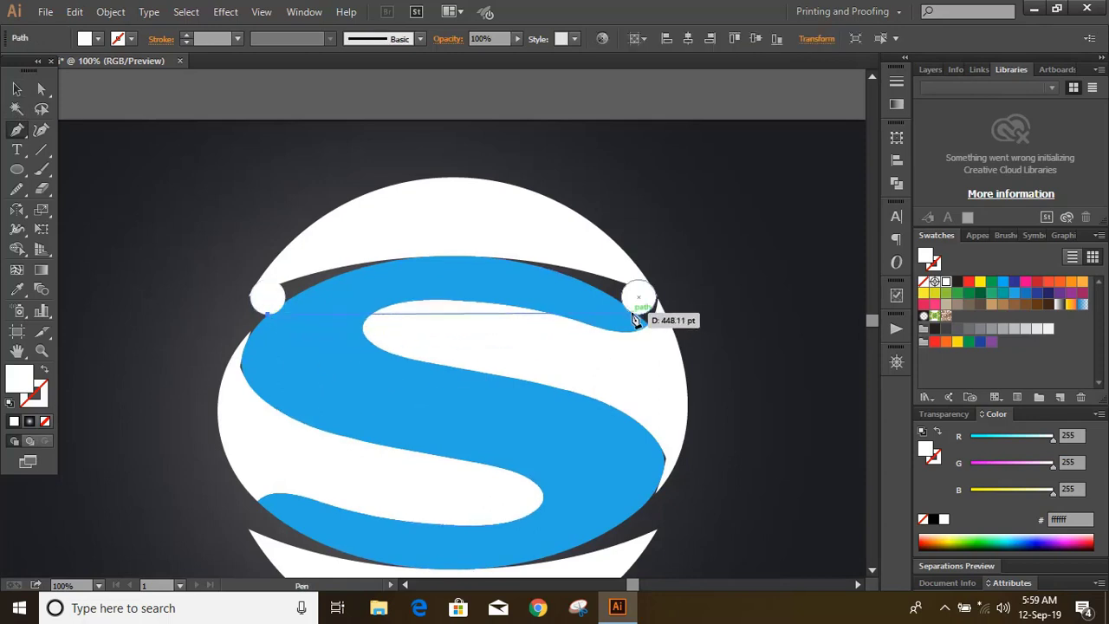
left_click_drag(639, 316, 825, 419)
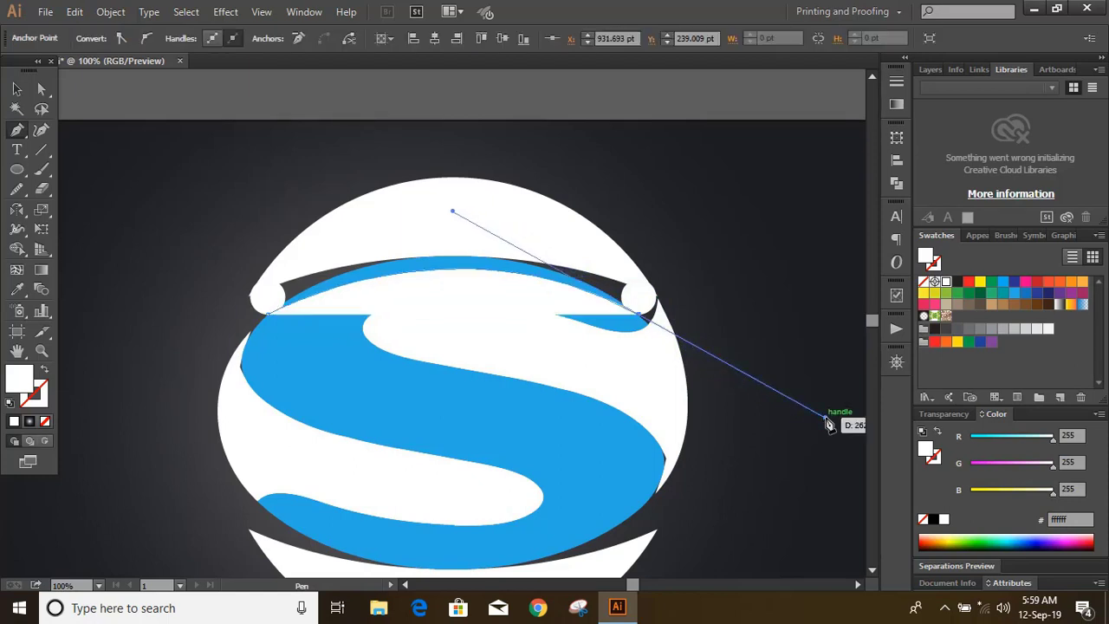
left_click(19, 90)
left_click(45, 421)
left_click(14, 421)
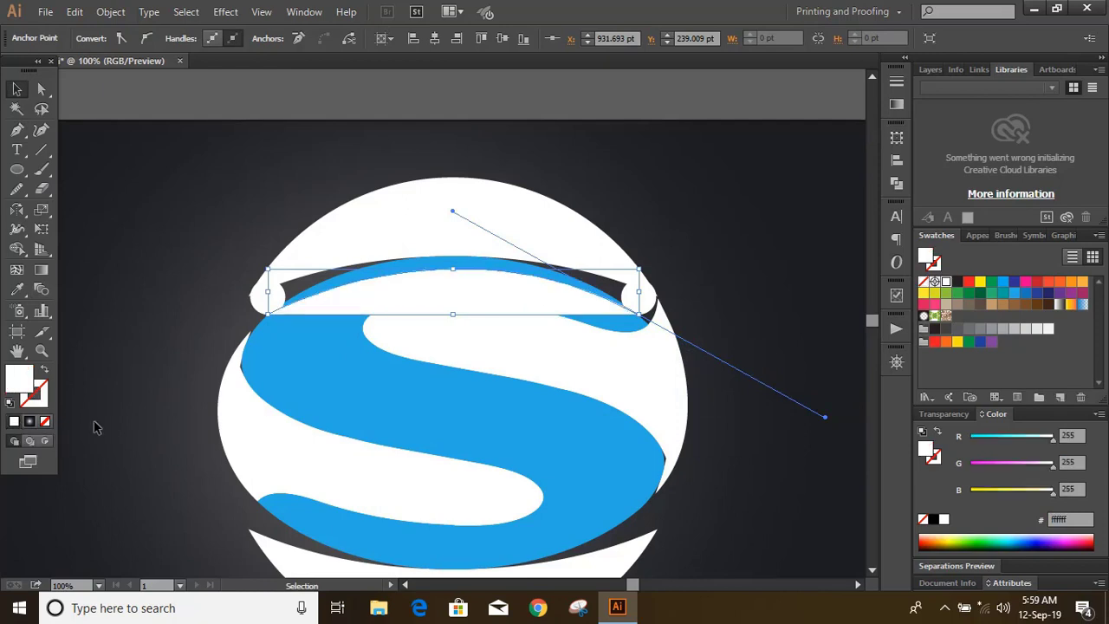
left_click(45, 421)
Step: Select the upper shapes and merge the band between the cap and the arc, including its rounded ends, into one green #39B54A shape with Shape Builder
left_click_drag(157, 193, 690, 336)
key("ctrl+plus")
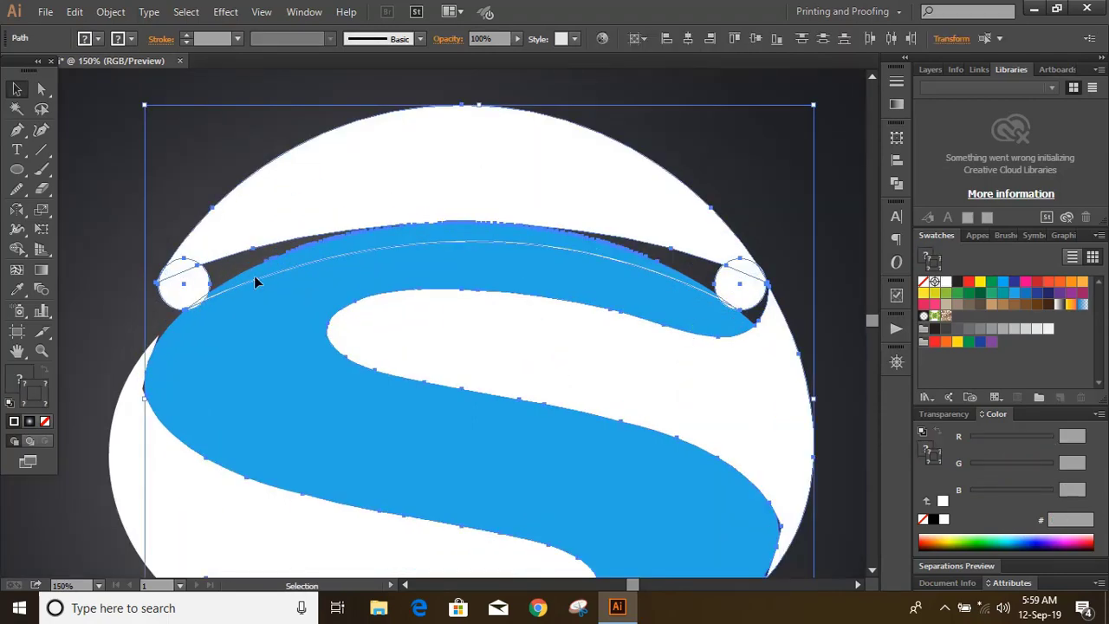
left_click(16, 248)
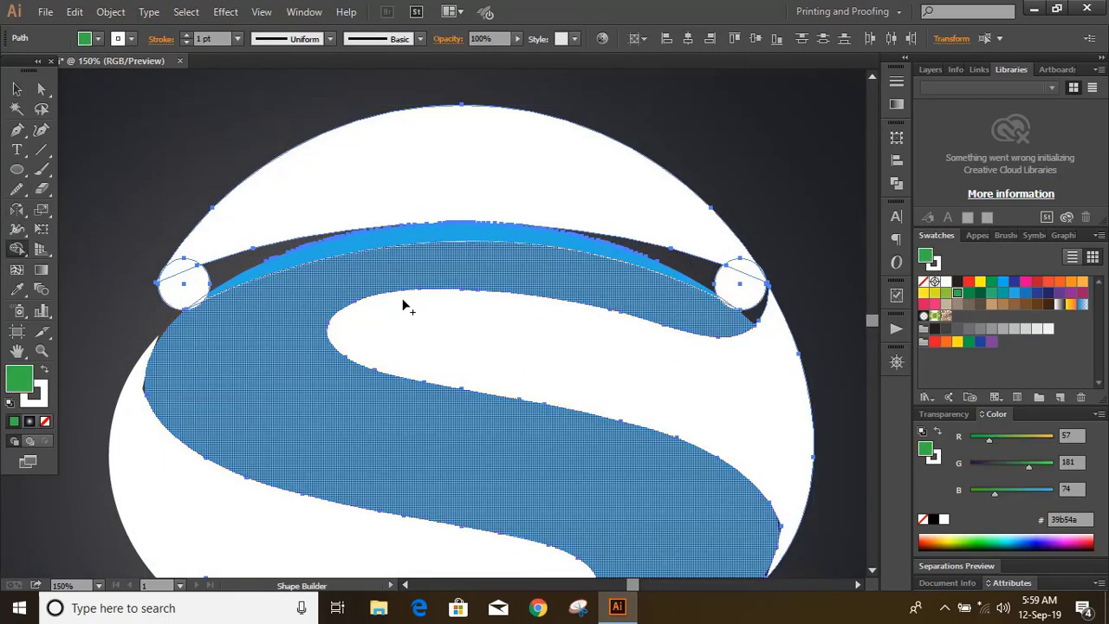
mouse_move(188, 291)
left_mouse_down()
mouse_move(221, 276)
mouse_move(206, 295)
left_mouse_up()
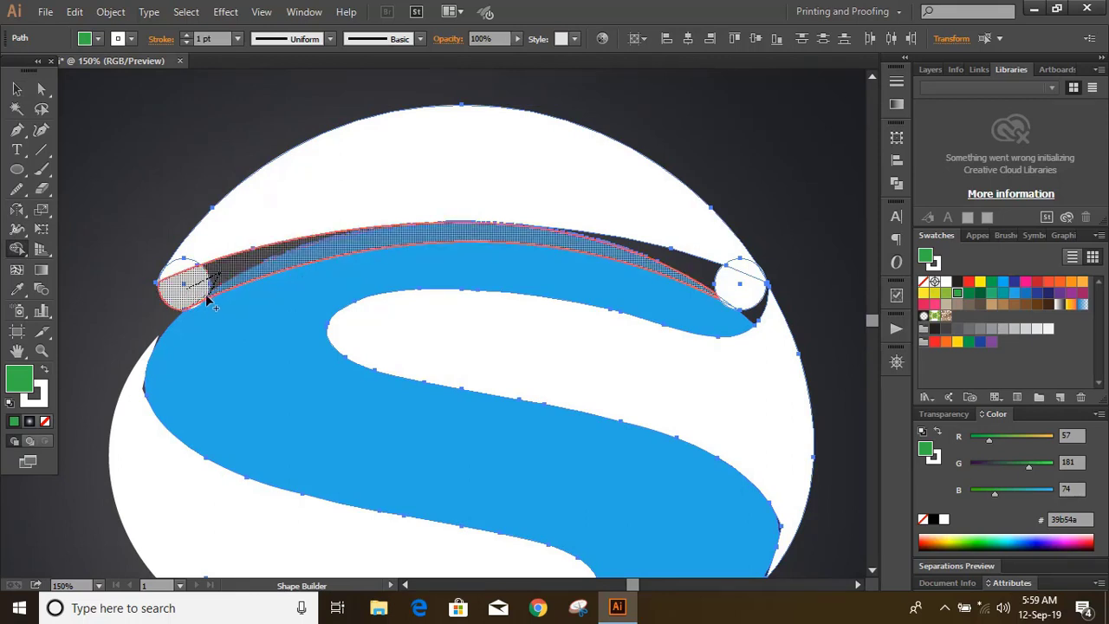
mouse_move(256, 264)
left_mouse_down()
mouse_move(332, 244)
mouse_move(472, 228)
mouse_move(596, 242)
mouse_move(730, 286)
left_mouse_up()
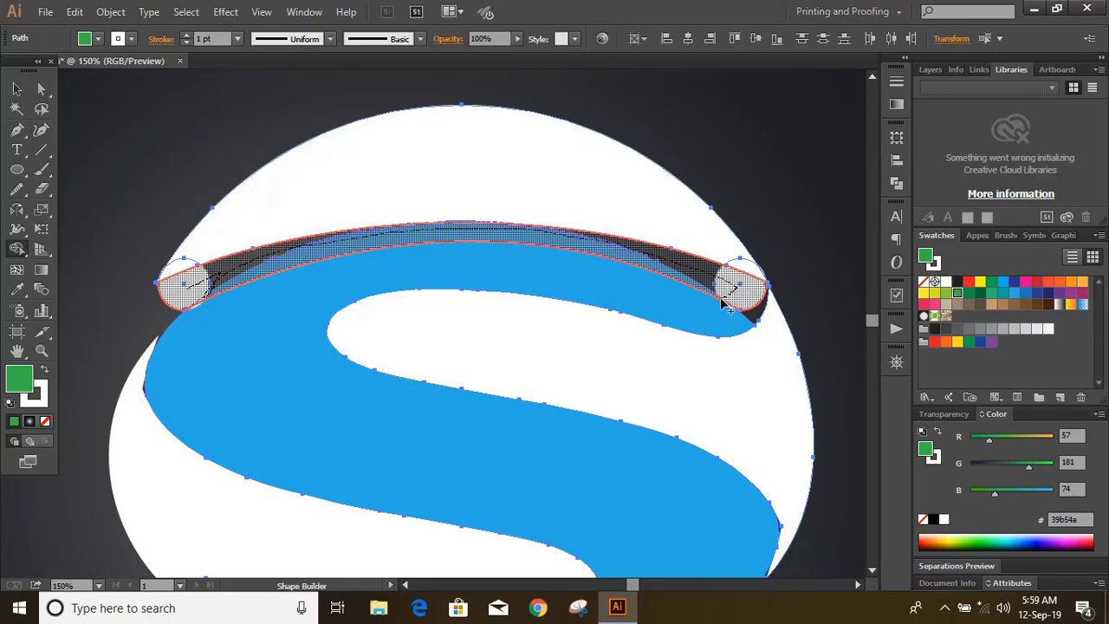
left_click_drag(760, 310, 763, 312)
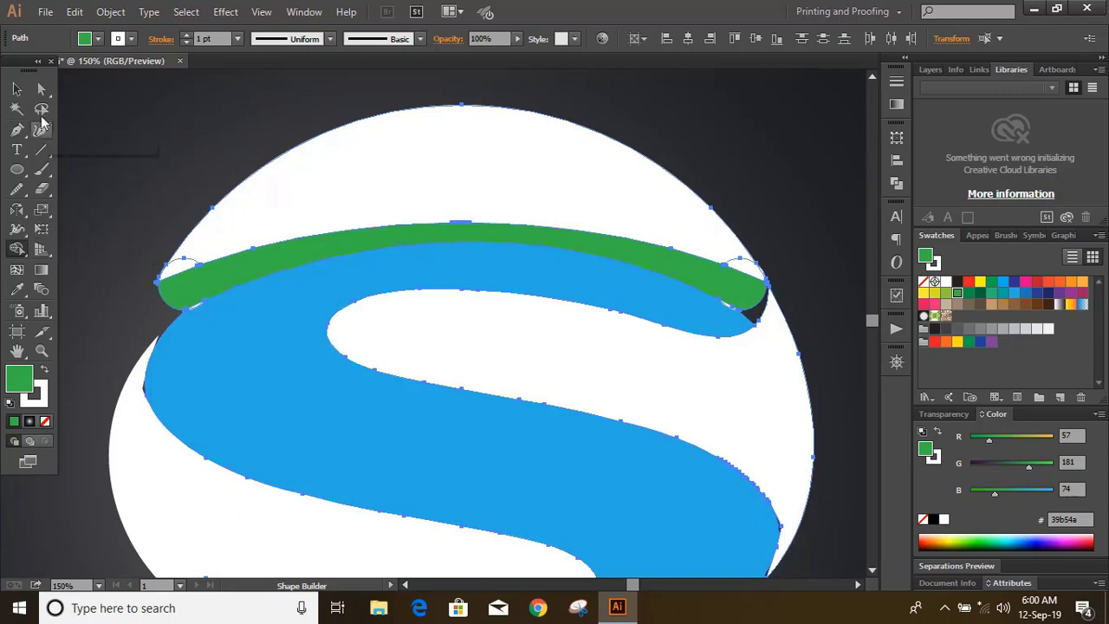
Step: Draw an unfilled yellow Pen curve around the dark band's right end, from the S's edge up to the cap's outer edge
left_click(16, 88)
left_click(116, 173)
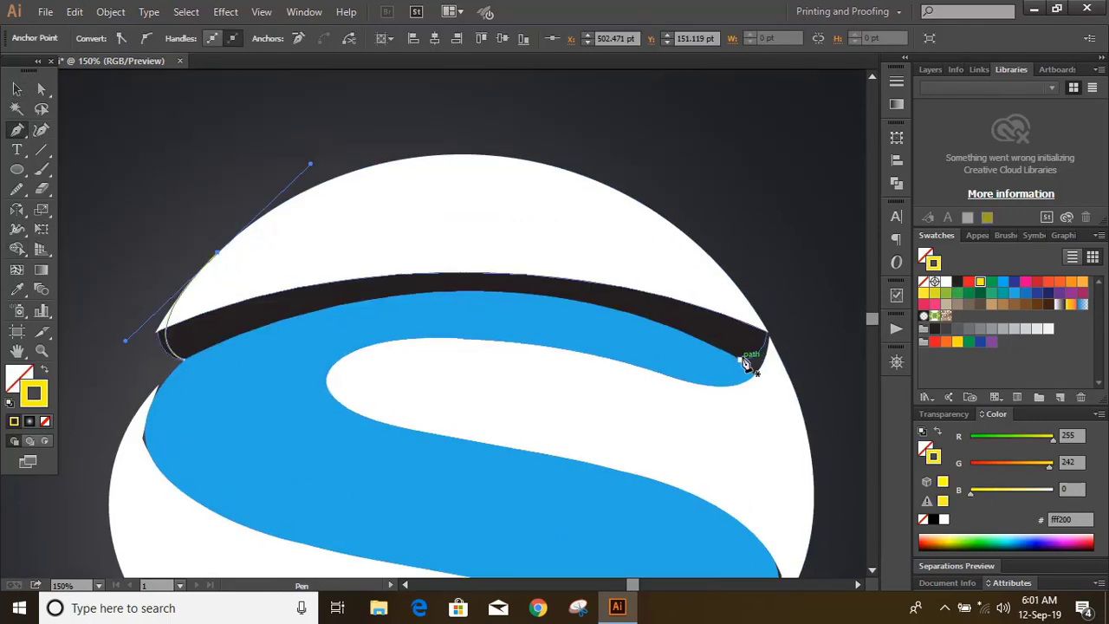
left_click(743, 360)
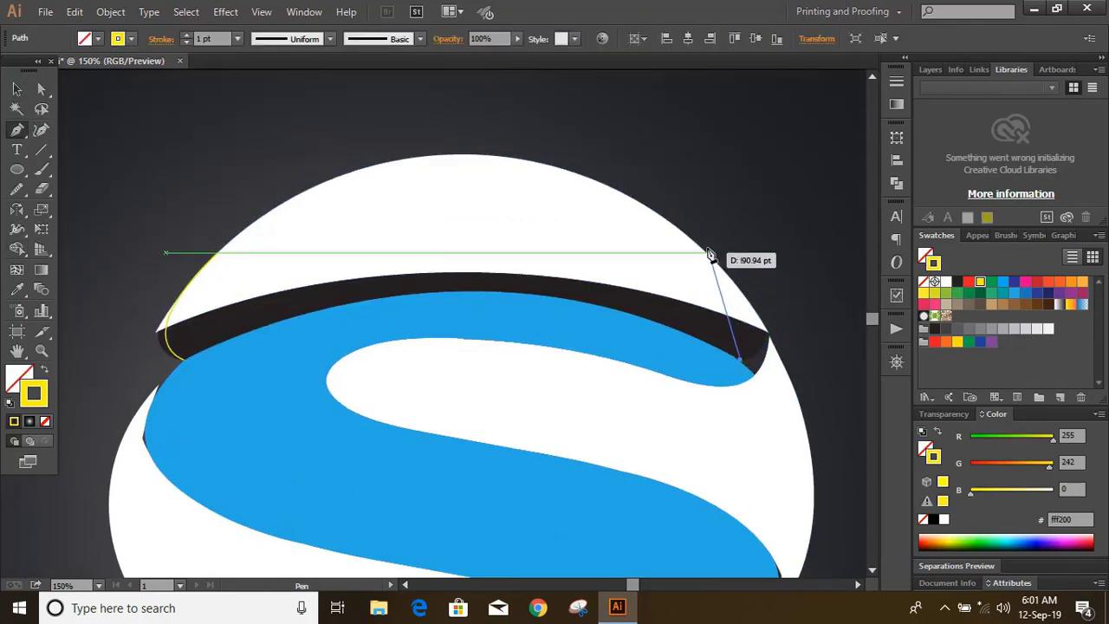
left_click_drag(708, 254, 608, 162)
left_click(17, 89)
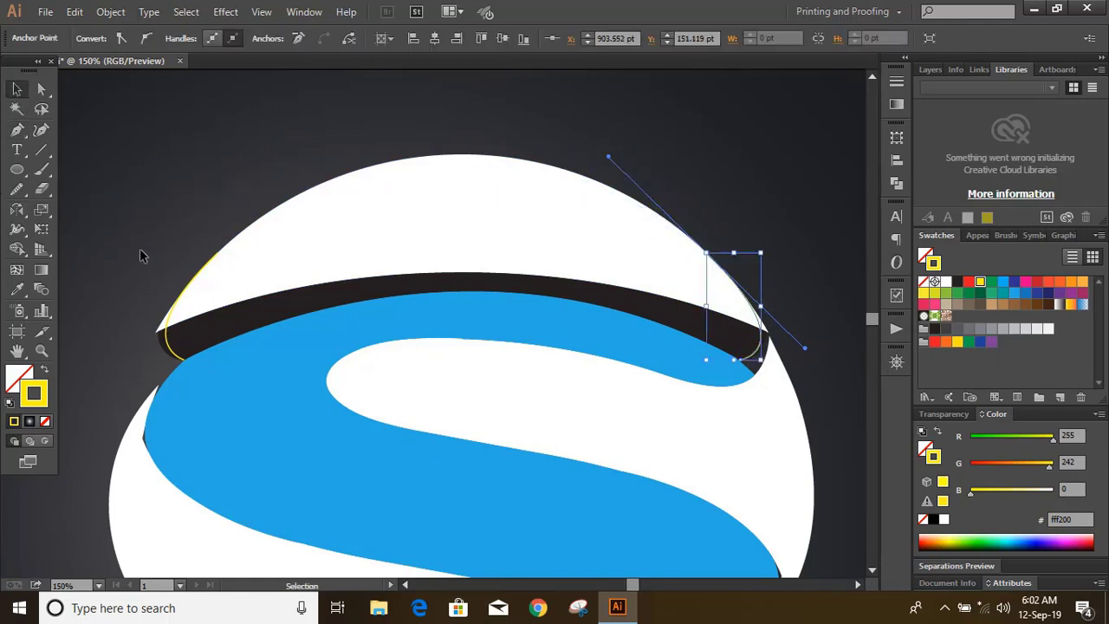
Step: Select the upper shapes with the end curves and use Shape Builder to fill the cap red #BE1E2D and the band beneath it beige
left_click(170, 345)
left_click(258, 269, "shift")
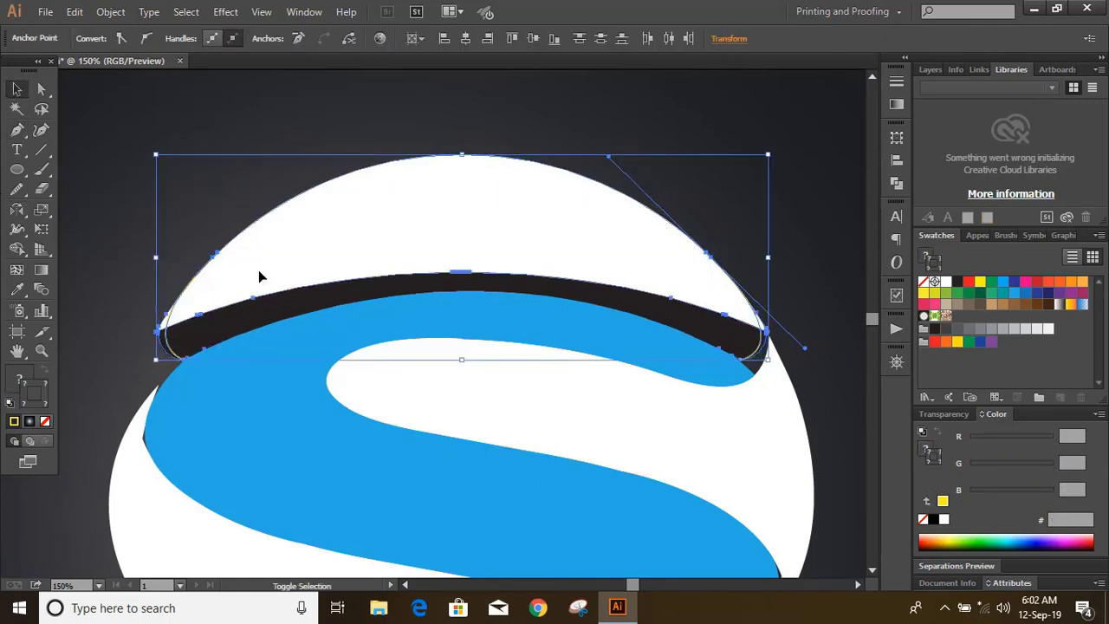
left_click(18, 249)
left_click(1035, 282)
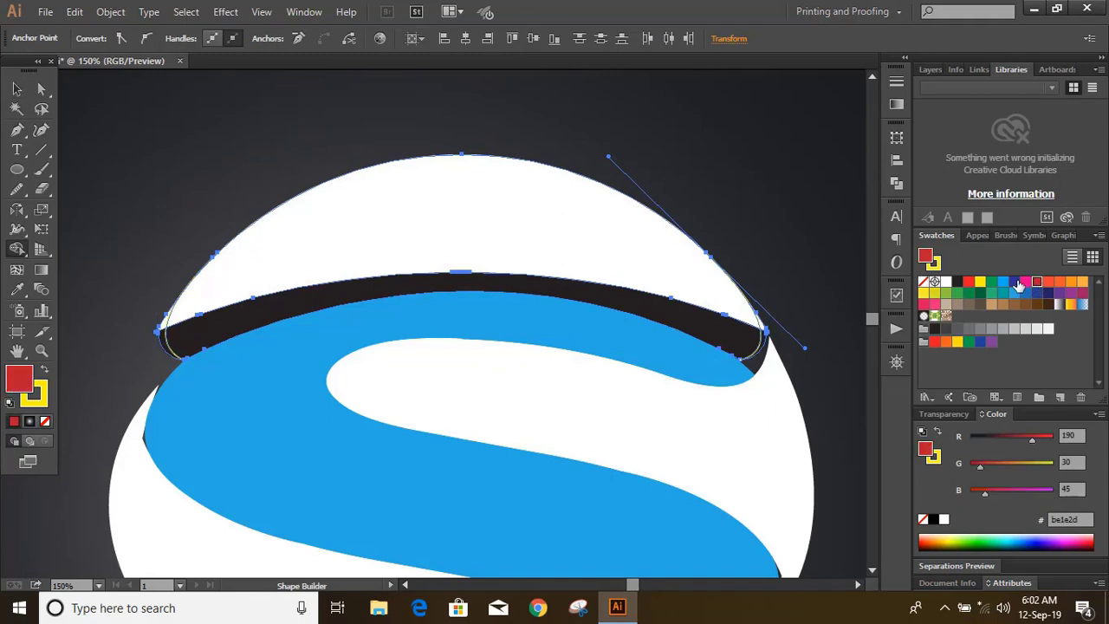
left_click(448, 228)
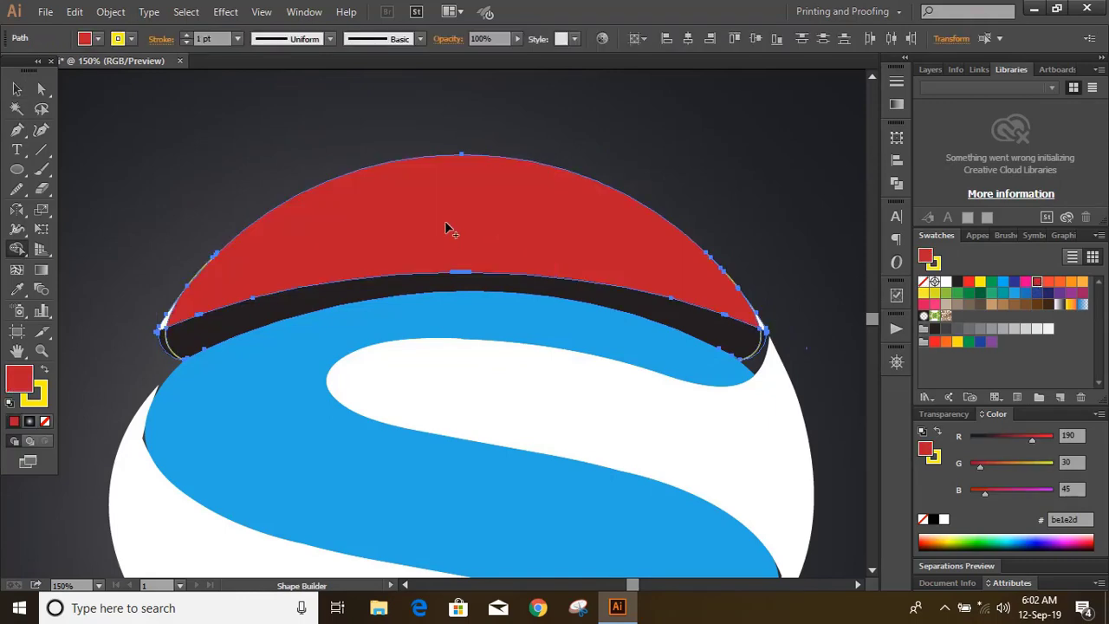
left_click(948, 308)
left_click(718, 335)
key("v")
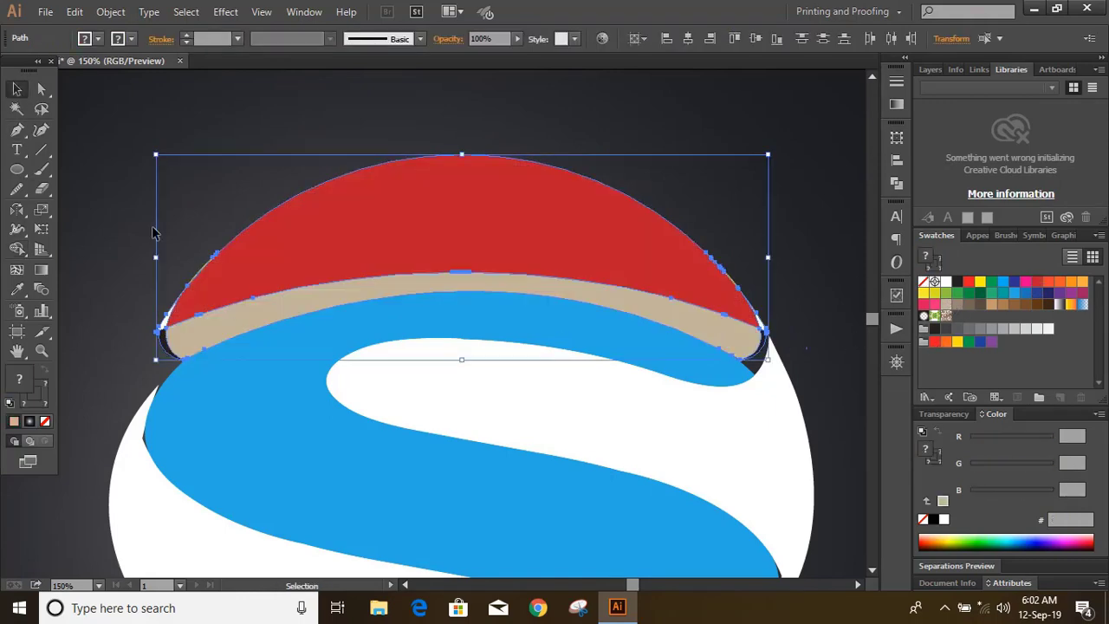
Step: Delete the leftover curve pieces and slivers along both outer sides of the red cap and beige band
left_click(151, 232)
left_click(159, 336)
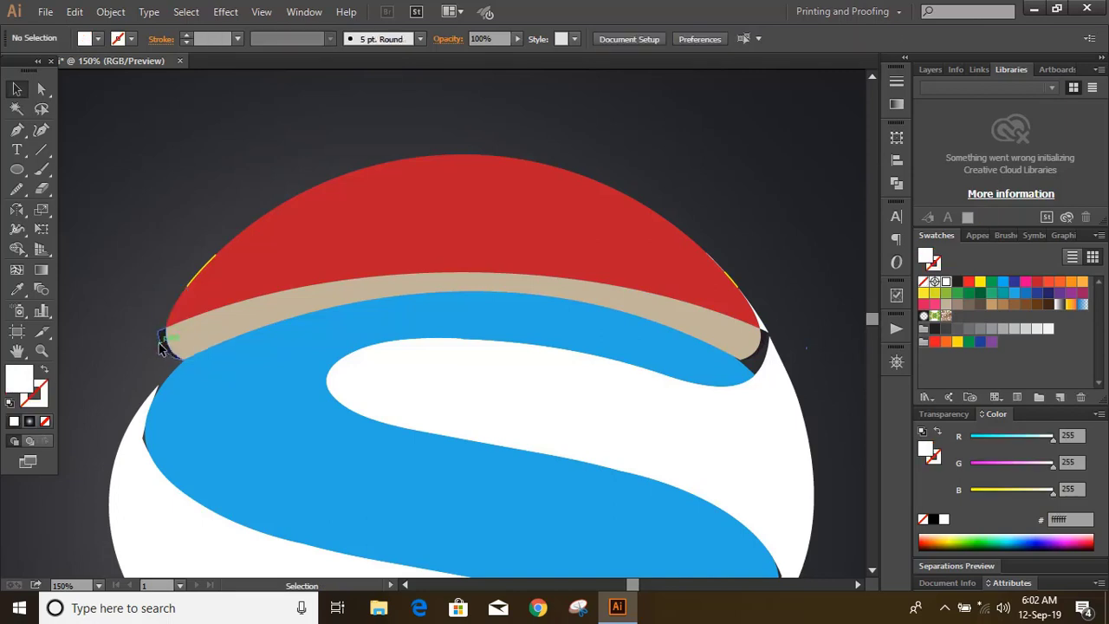
left_click(200, 269)
key("Delete")
left_click(735, 282)
key("Delete")
left_click(752, 305)
key("Delete")
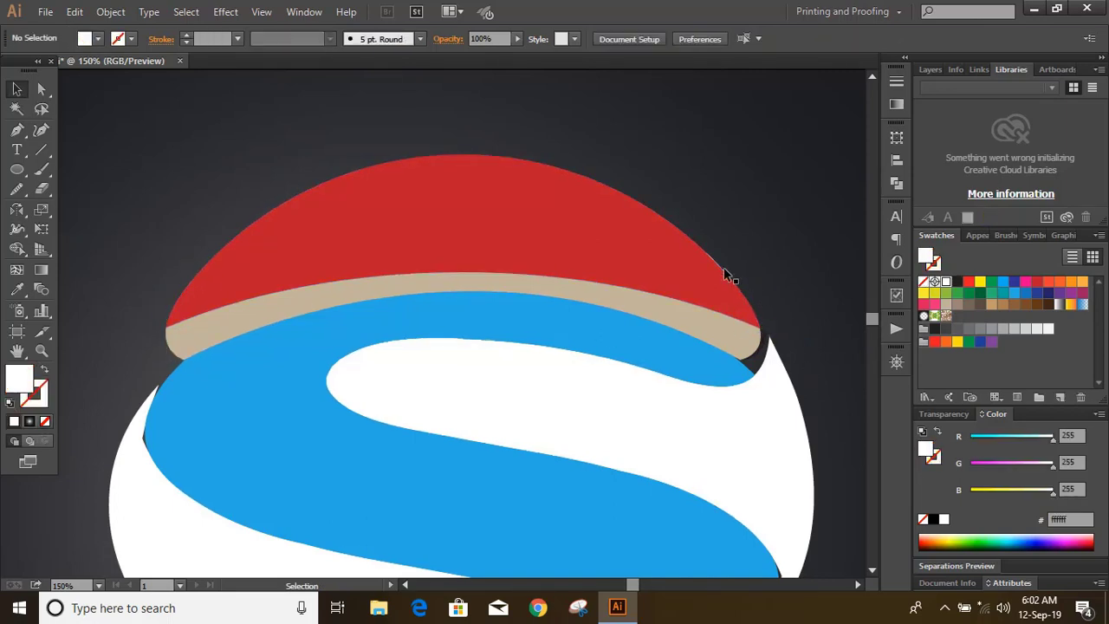
left_click(721, 273)
key("Delete")
Step: Draw an arched Pen path joining the red cap's two lower tips, bulging upward over the beige band
key("ctrl+minus")
key("p")
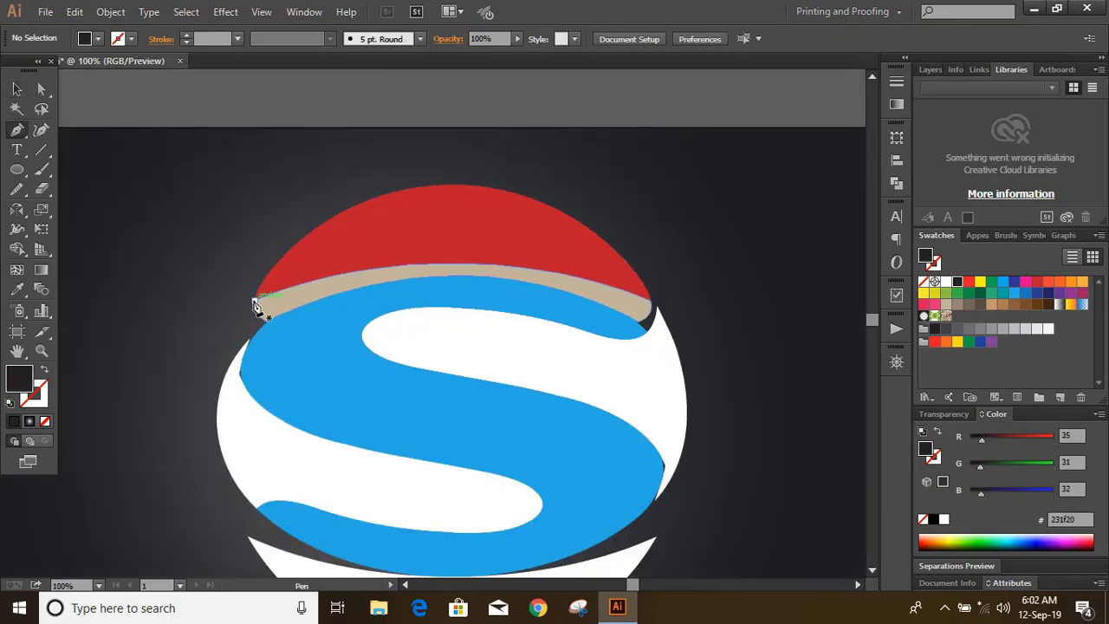
left_click(255, 299)
left_click_drag(653, 302, 698, 420)
left_click(16, 88)
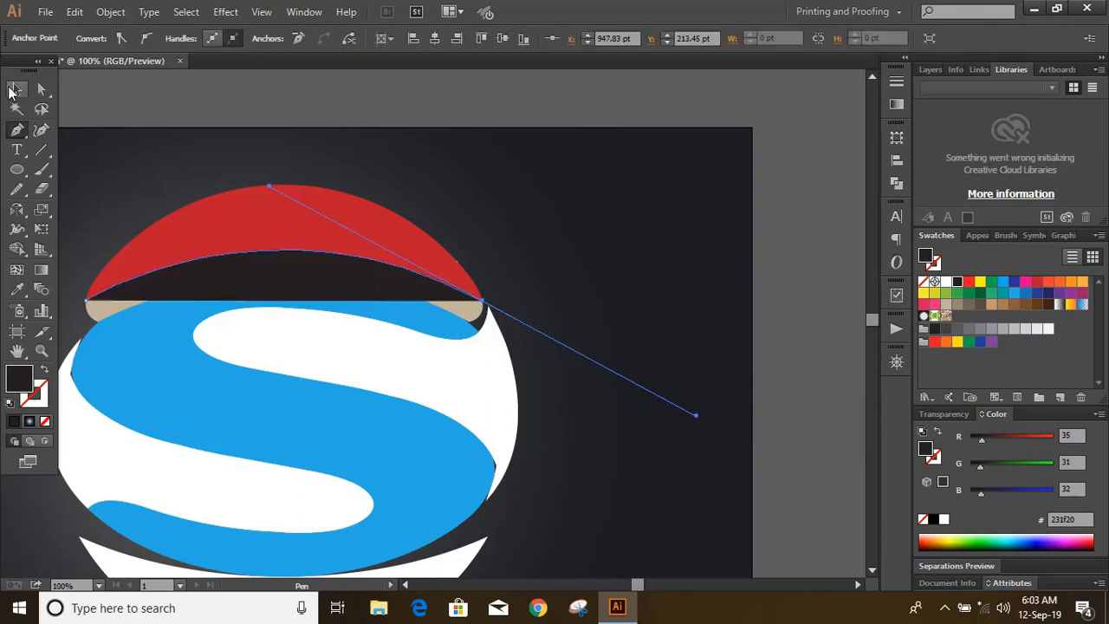
left_click(95, 164)
Step: Select the arch, band and cap, merge the band areas into one tan #C49A6C shape with Shape Builder, and pick the leftover arch piece
left_click(215, 285)
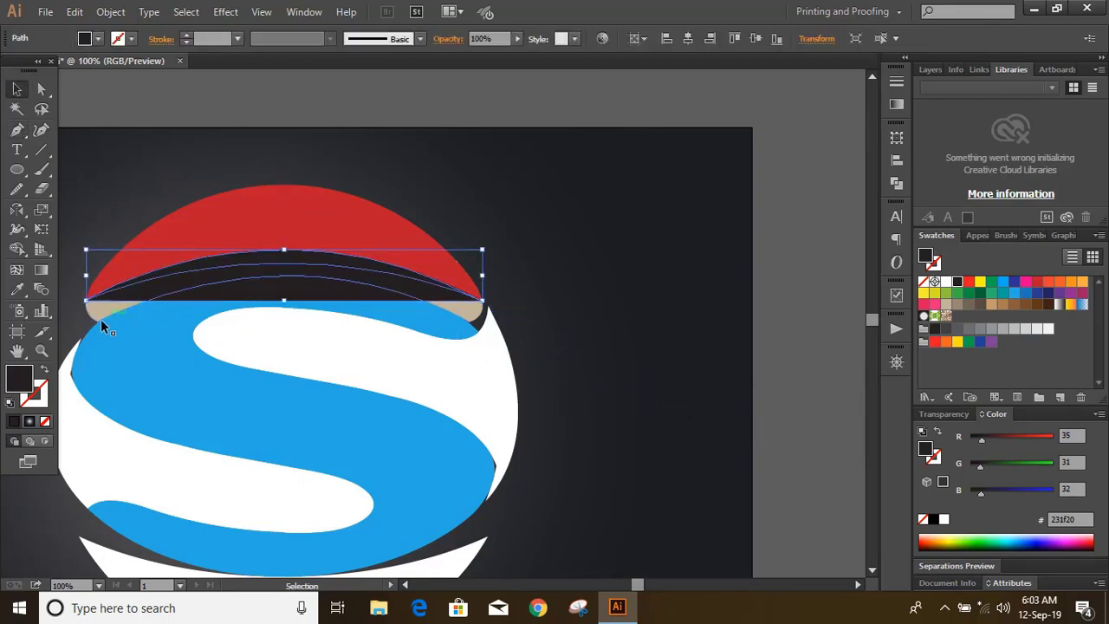
left_click(94, 314, "shift")
left_click(136, 260, "shift")
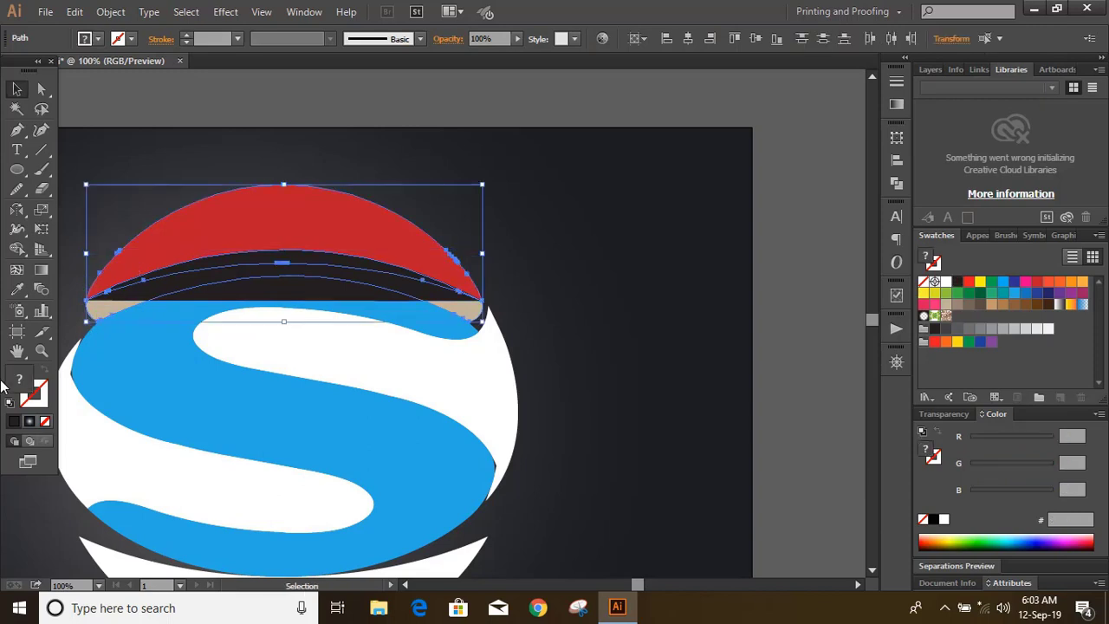
left_click(17, 250)
left_click(991, 303)
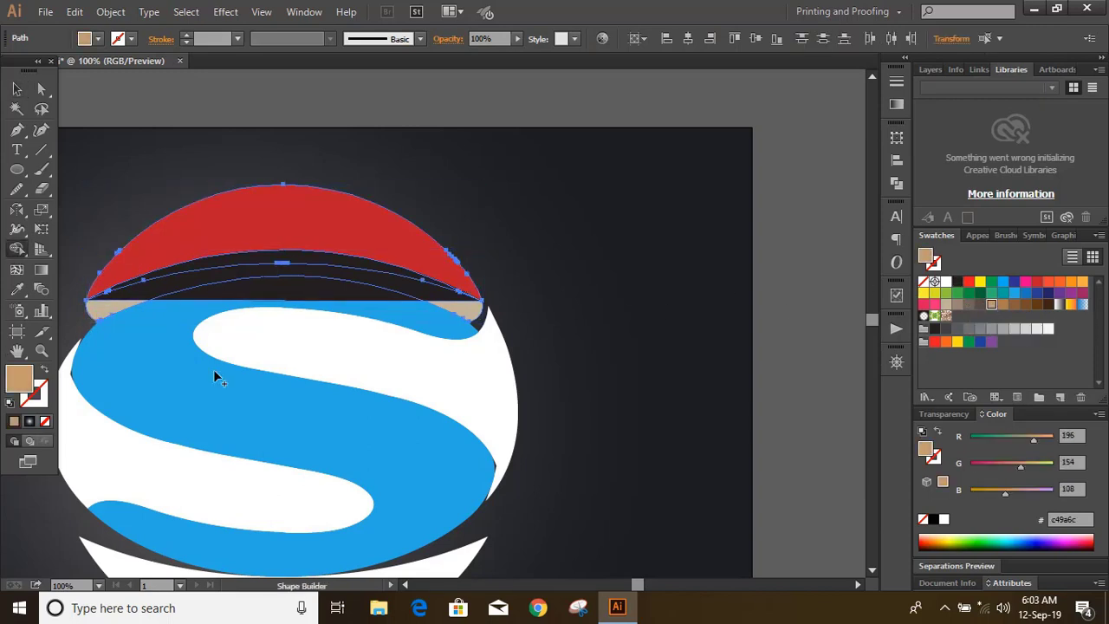
left_click_drag(116, 302, 205, 273)
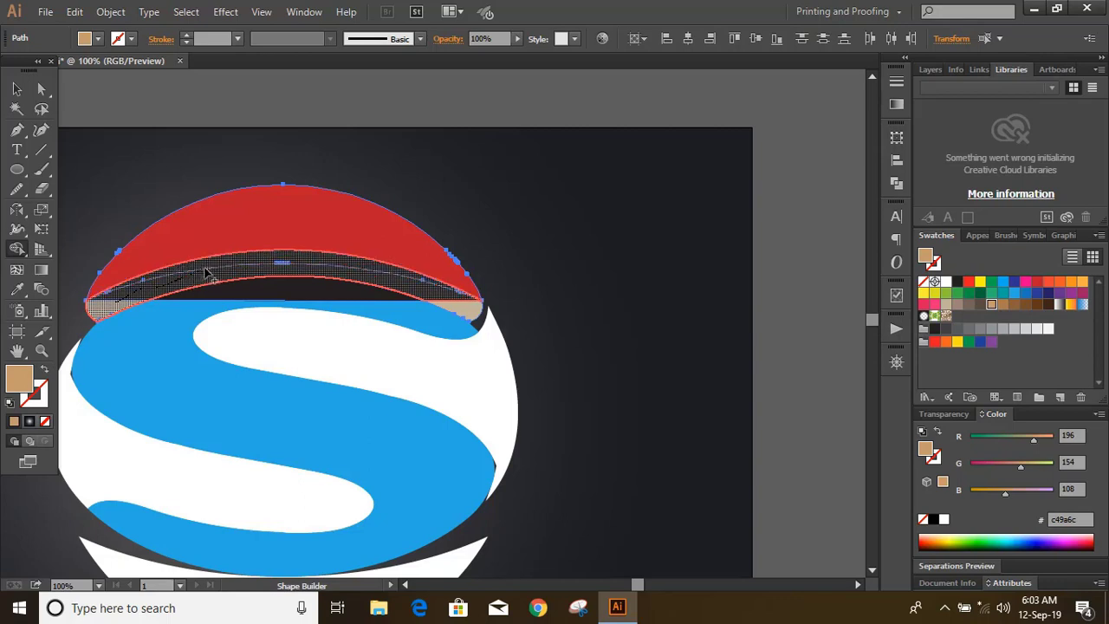
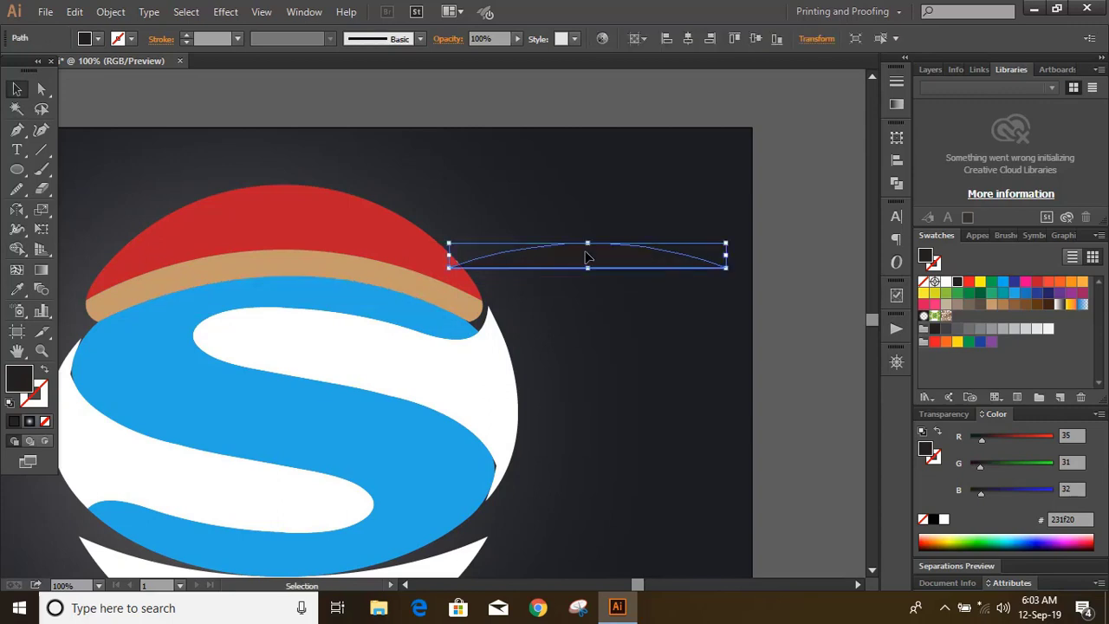
left_click(587, 256)
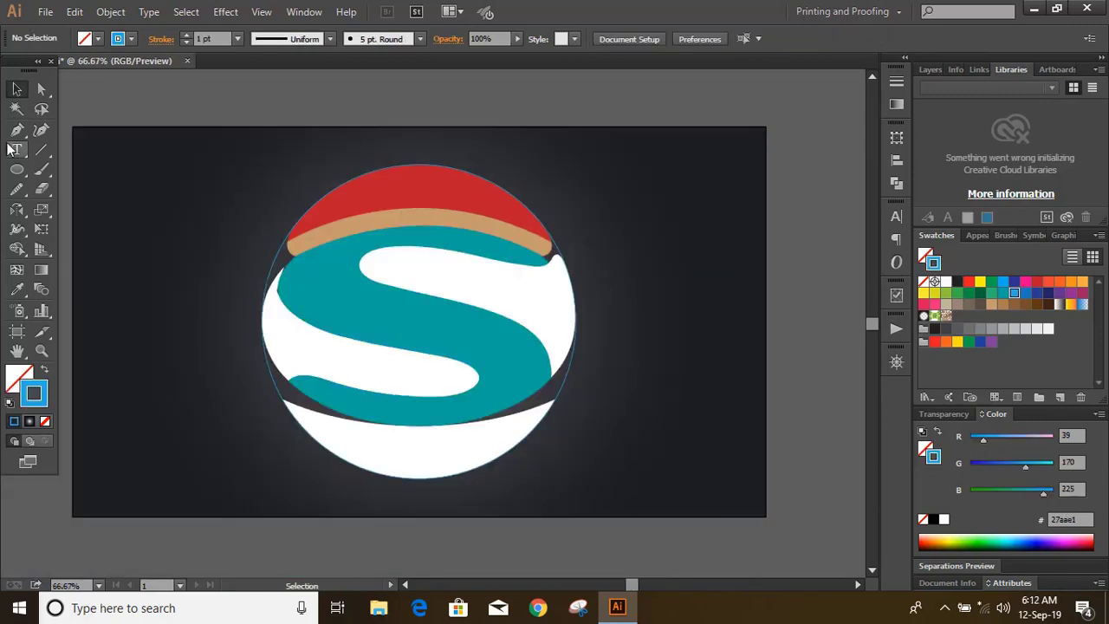
Step: Draw a vertical blue Pen line through the logo's centre, spanning the full height of the artboard
key("p")
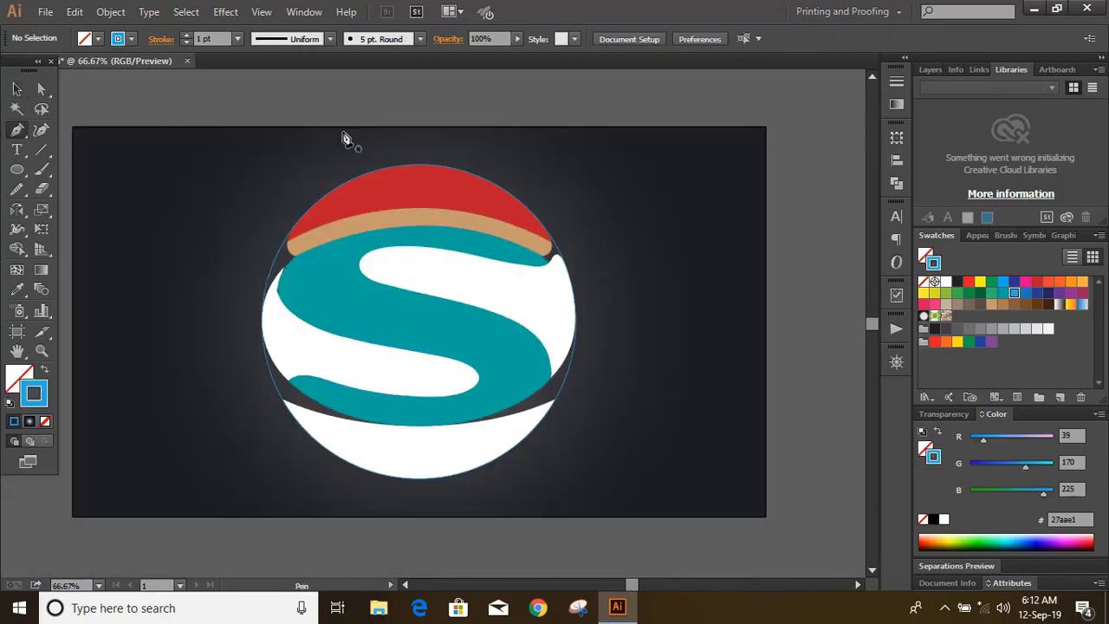
left_click(414, 128)
left_click(414, 530)
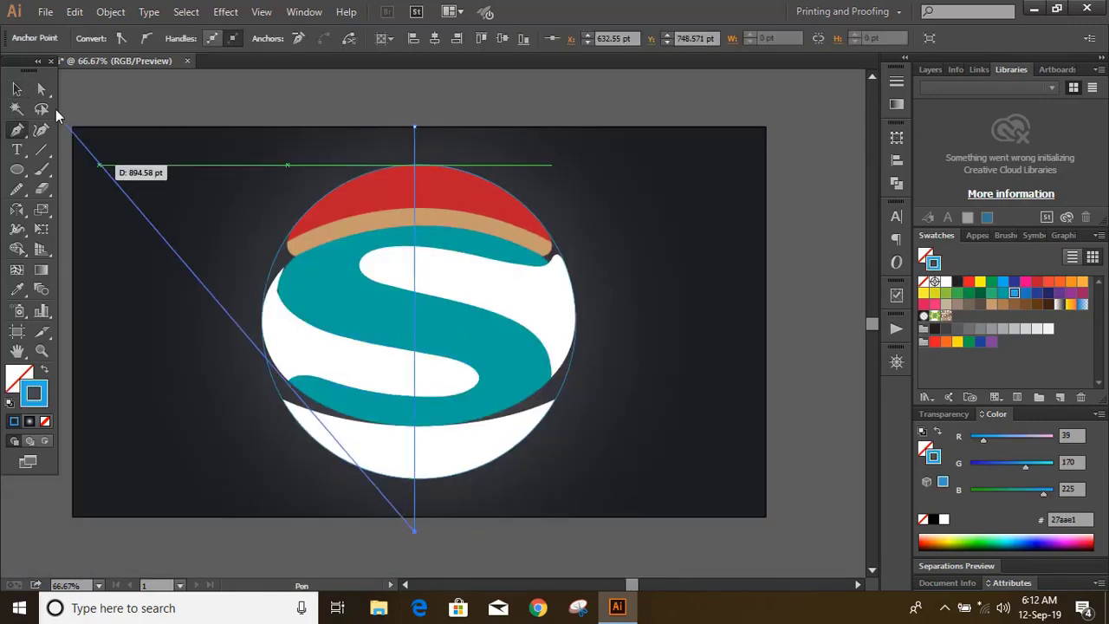
left_click(17, 90)
left_click(273, 108)
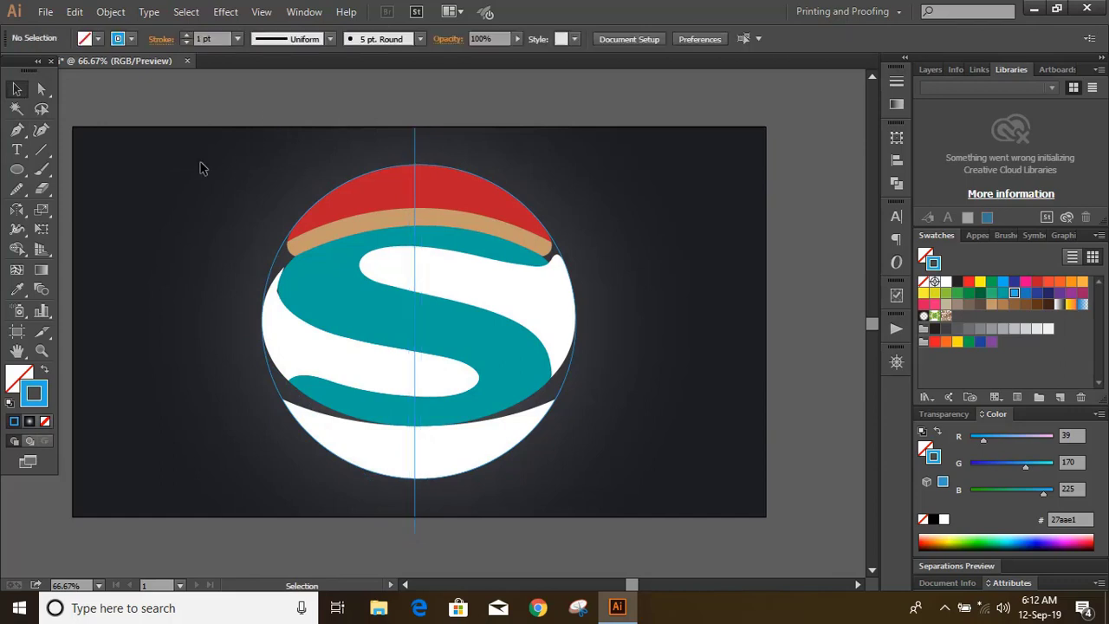
Step: Draw a horizontal blue Pen line across the logo's middle, extending past both sides of the circle
left_click(17, 129)
left_click(170, 331)
left_click(695, 332)
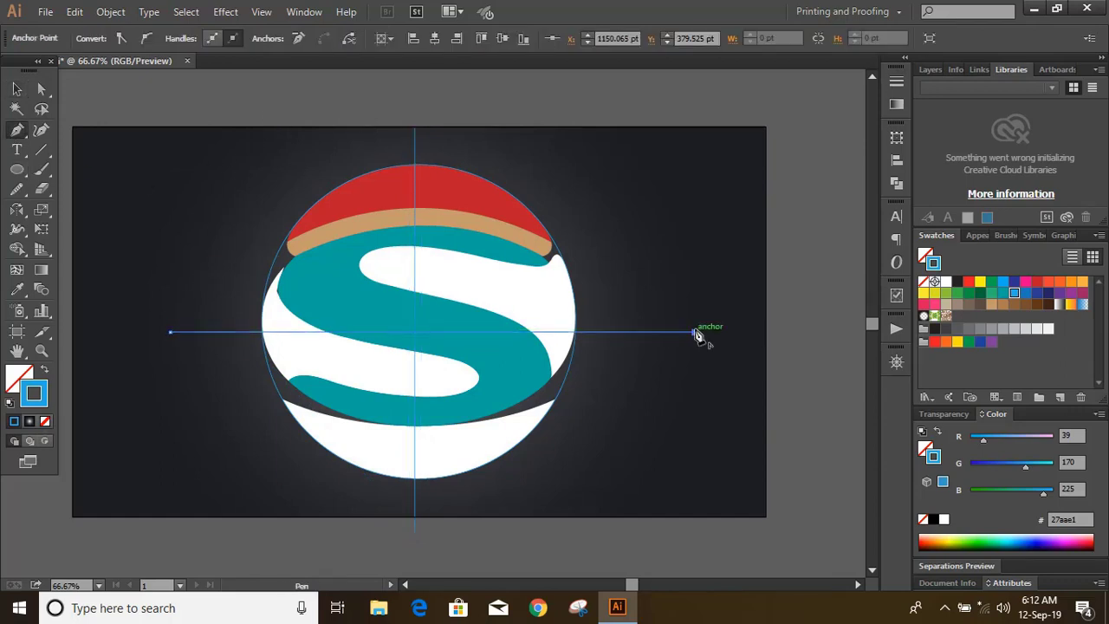
key("v")
left_click(642, 92)
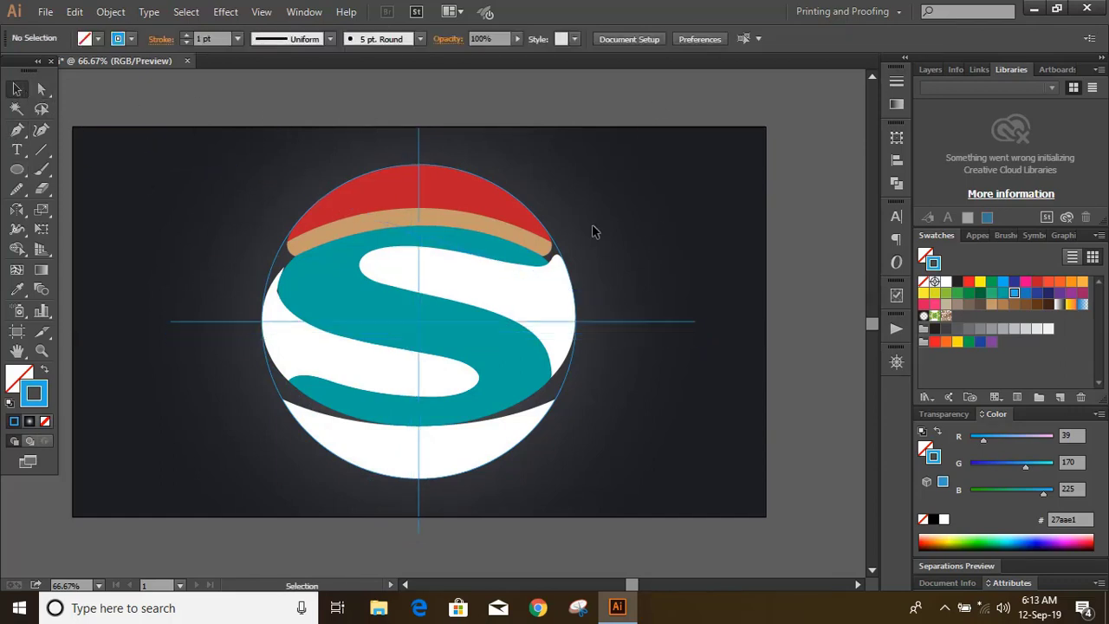
Step: Reflect a copy of the red cap and tan band across the horizontal centre line onto the logo's lower half
left_click(481, 193)
left_click(386, 222, "shift")
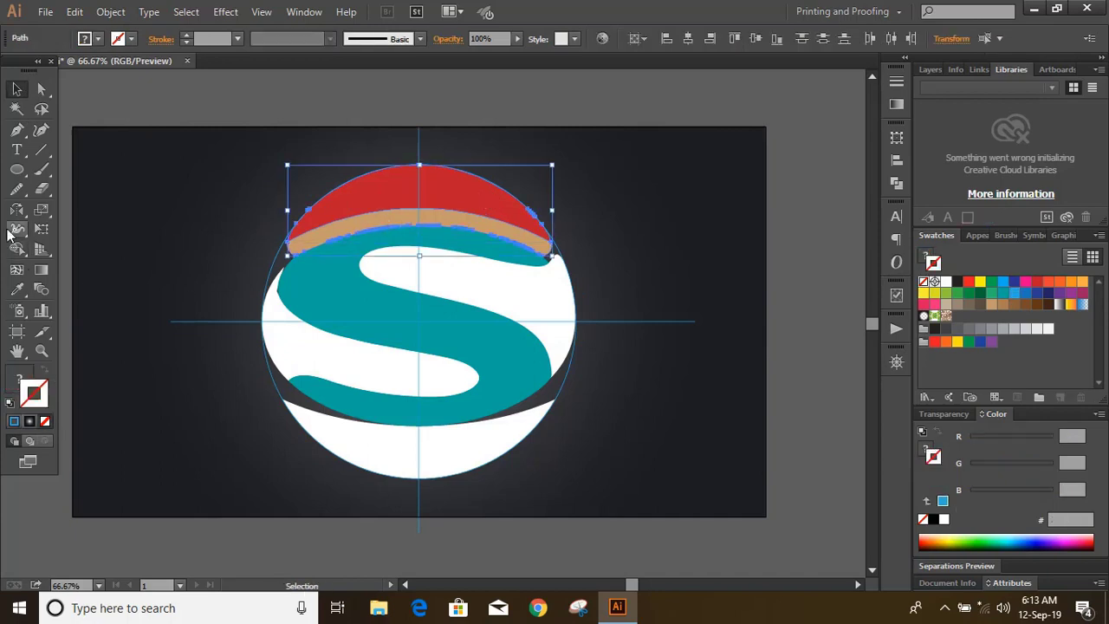
left_click(16, 209)
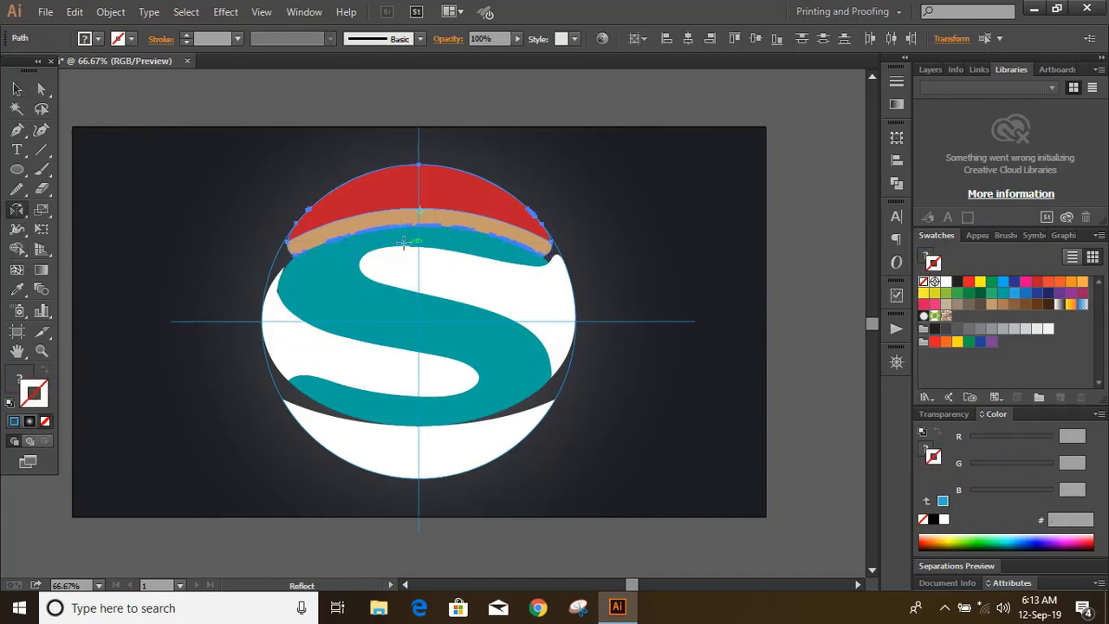
left_click(602, 322, "alt")
left_click(776, 216)
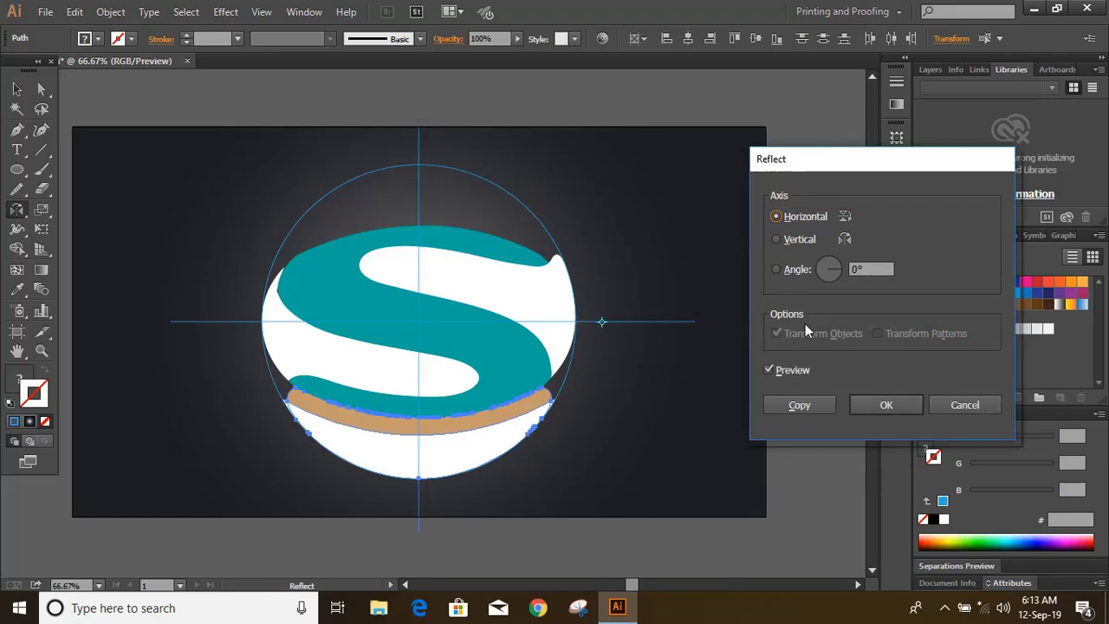
left_click(800, 405)
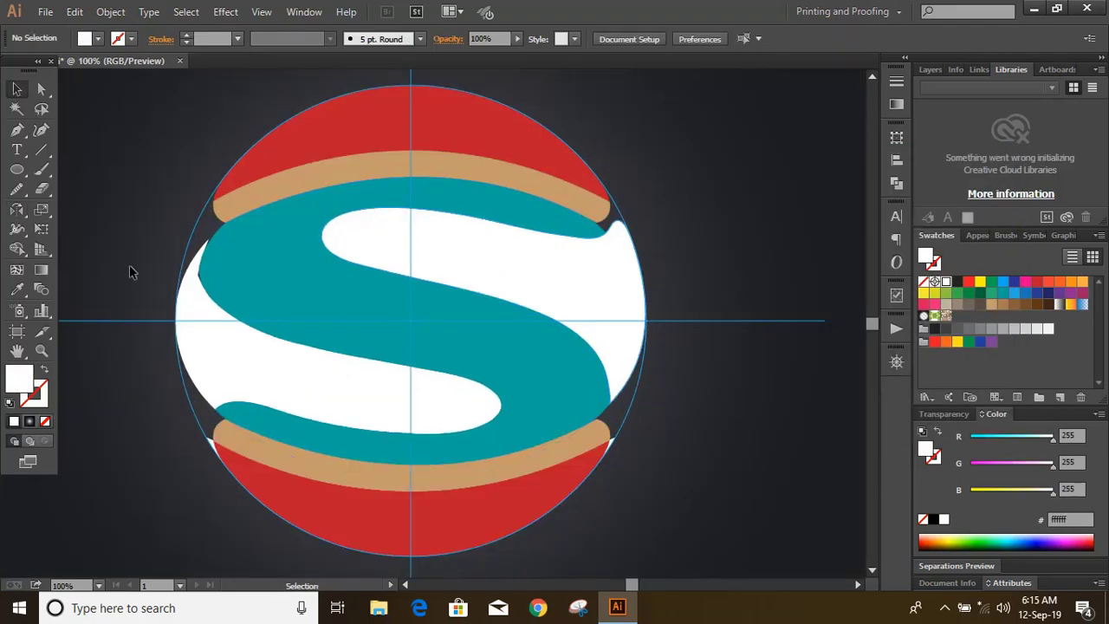
Step: With Shape Builder, fill the right white shape's main upper section green #2BB673 and its lower corner and rounded inner end orange #F7941E
left_click_drag(130, 272, 706, 399)
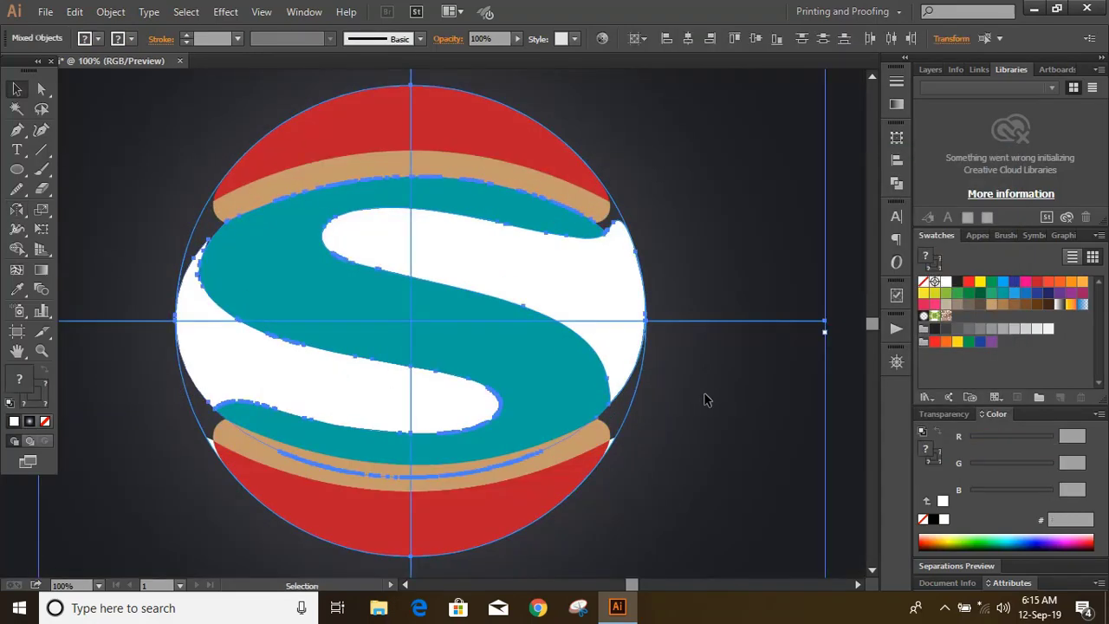
key("shift+m")
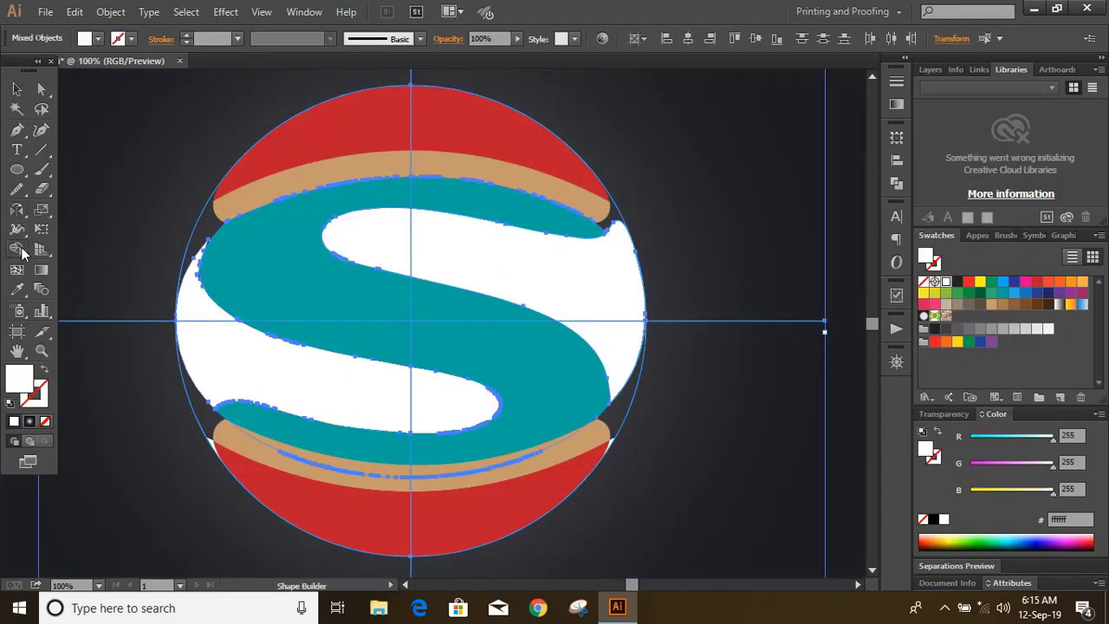
left_click(991, 293)
left_click(630, 293)
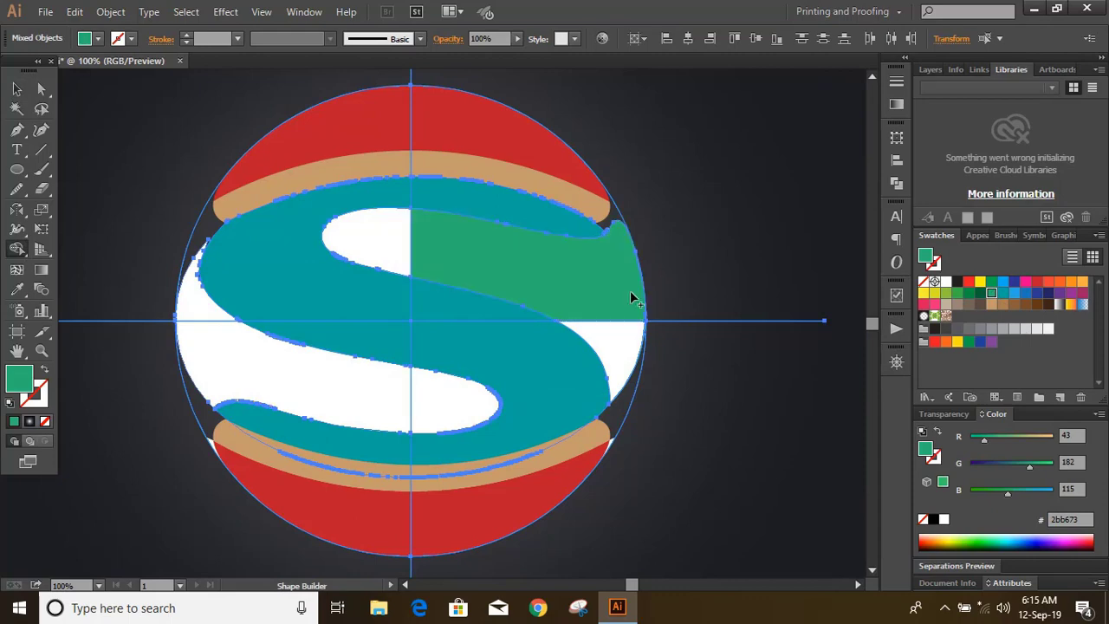
left_click(1073, 285)
left_click(612, 348)
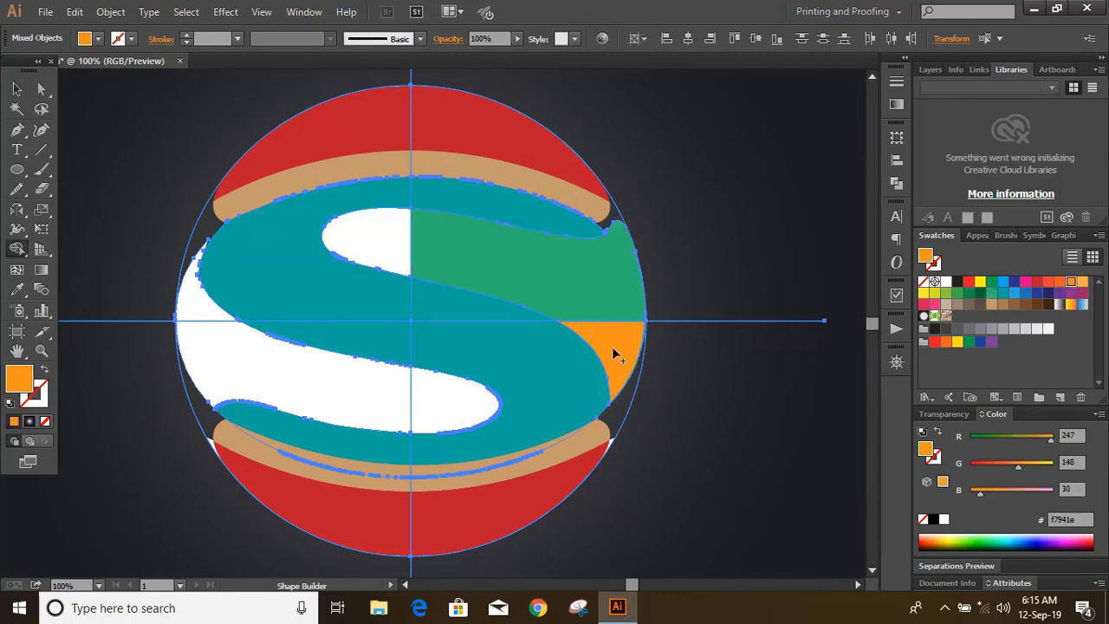
left_click(395, 252)
left_click(17, 88)
left_click(103, 148)
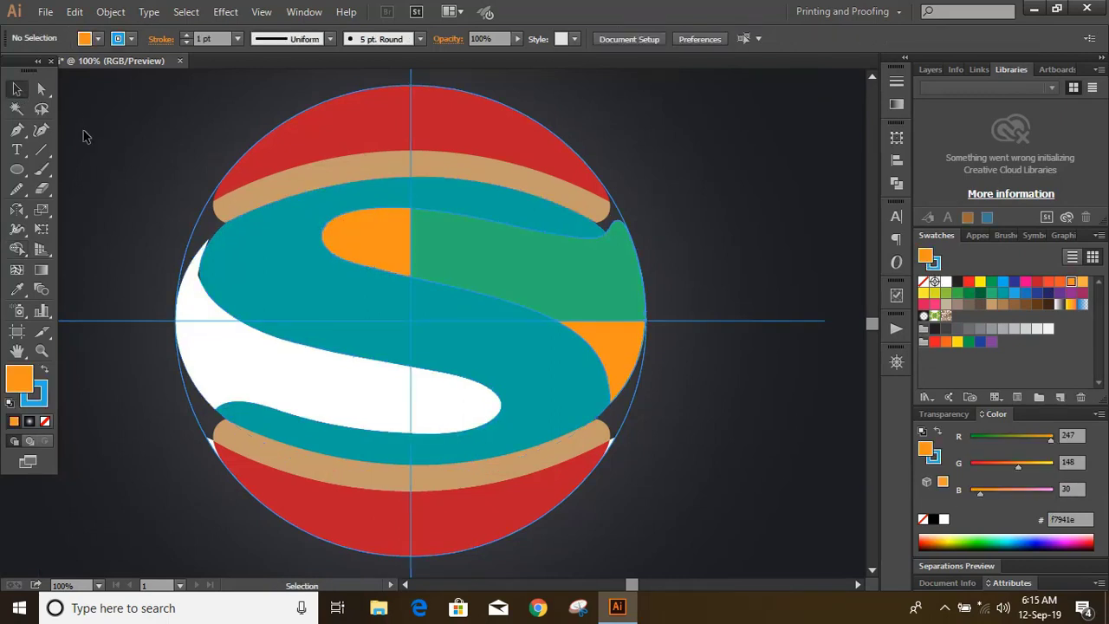
Step: Reflect a copy of the orange rounded inner piece across the vertical centre line
left_click(368, 244)
left_click(16, 211)
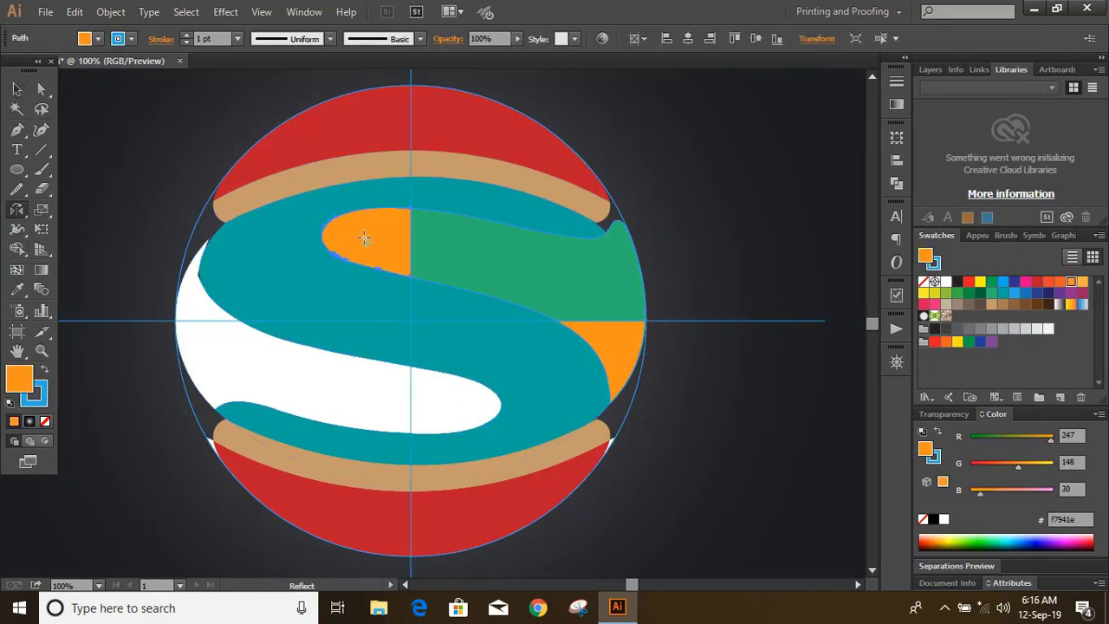
left_click(410, 182, "alt")
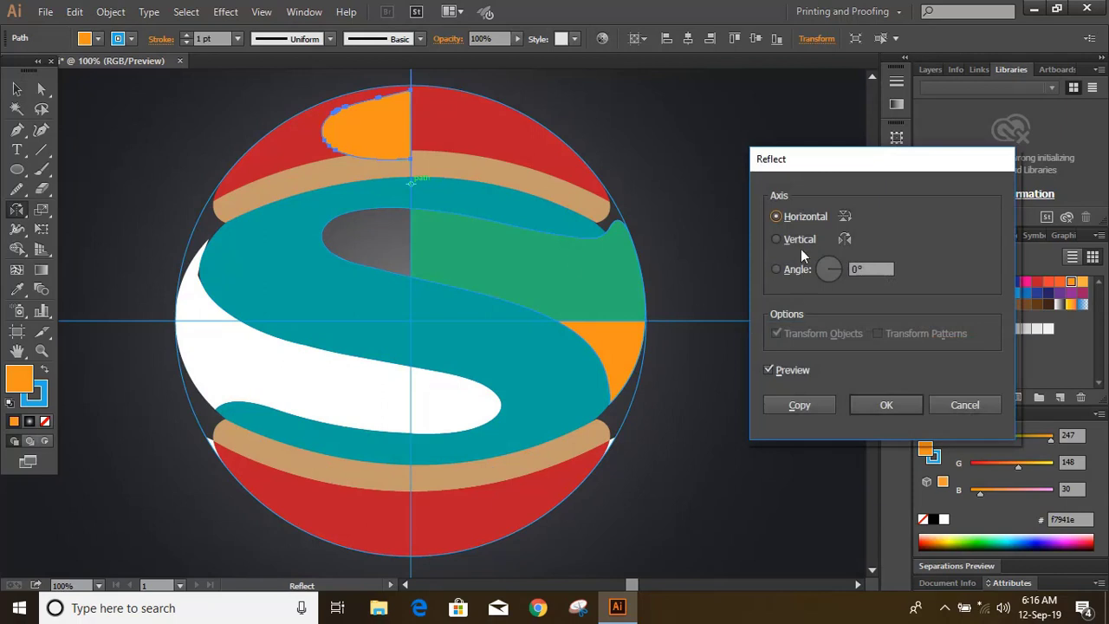
left_click(776, 239)
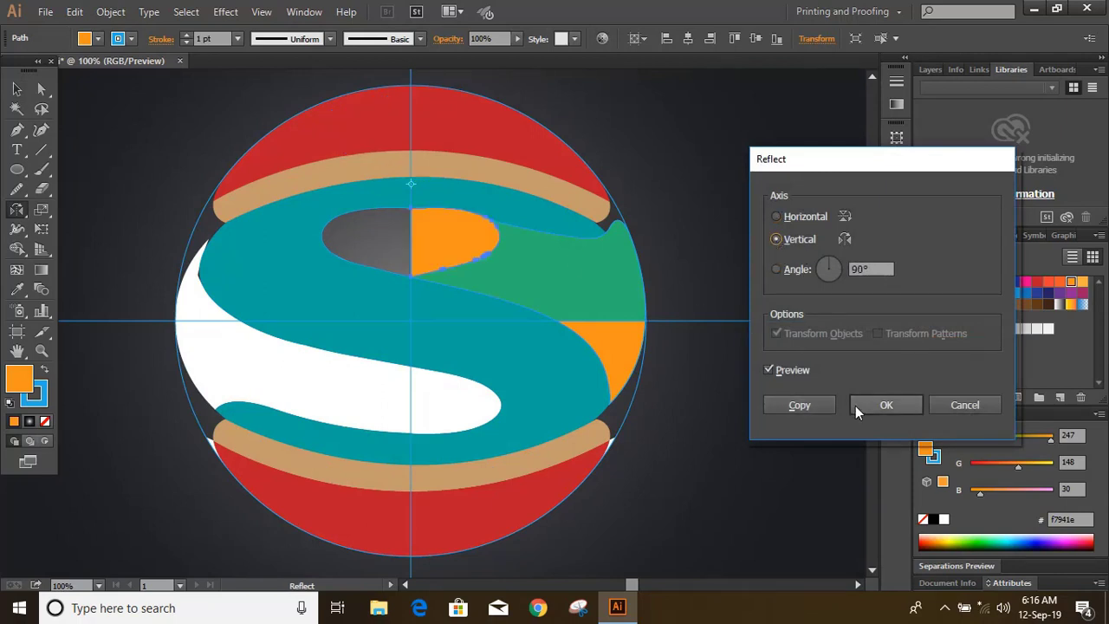
left_click(809, 406)
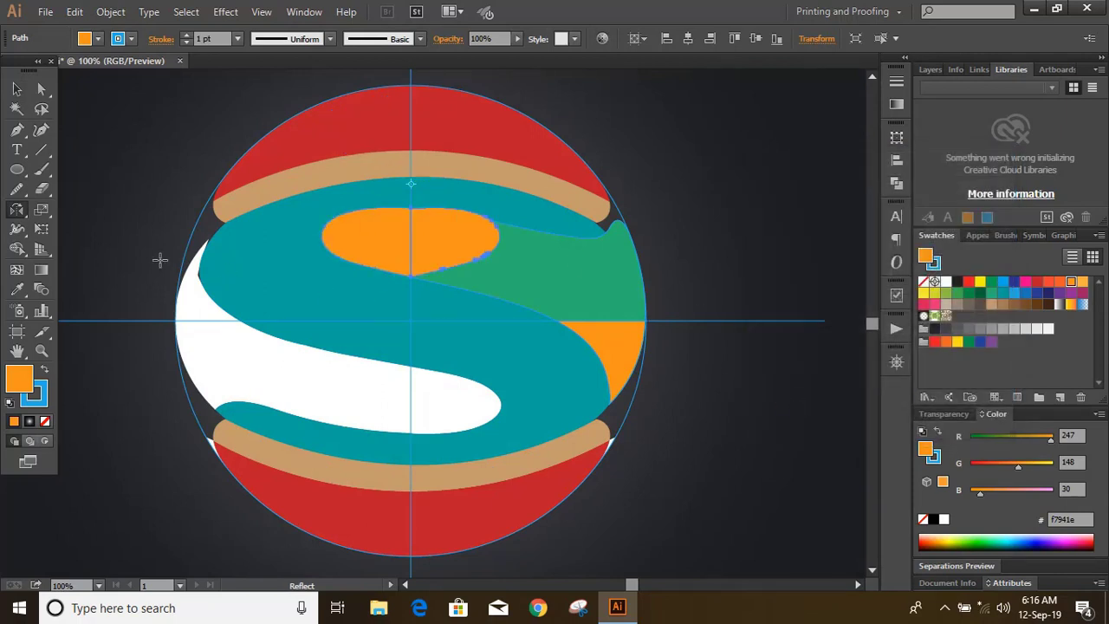
Step: Reflect the copied orange rounded inner piece across the horizontal centre line onto the lower white shape's inner end
left_click(583, 321, "alt")
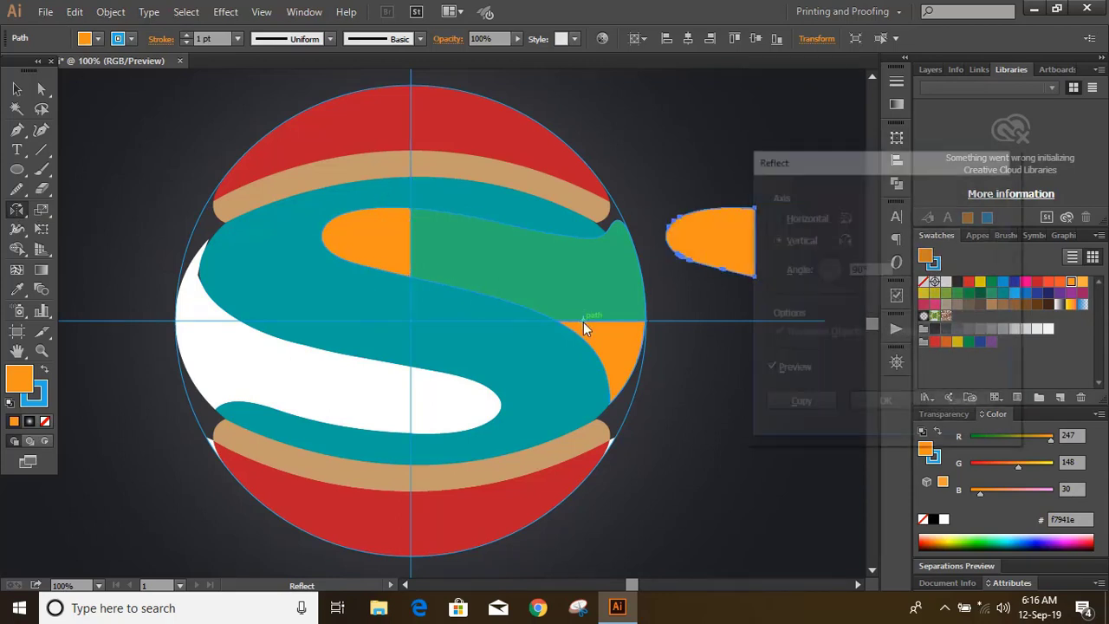
left_click(776, 217)
left_click(885, 405)
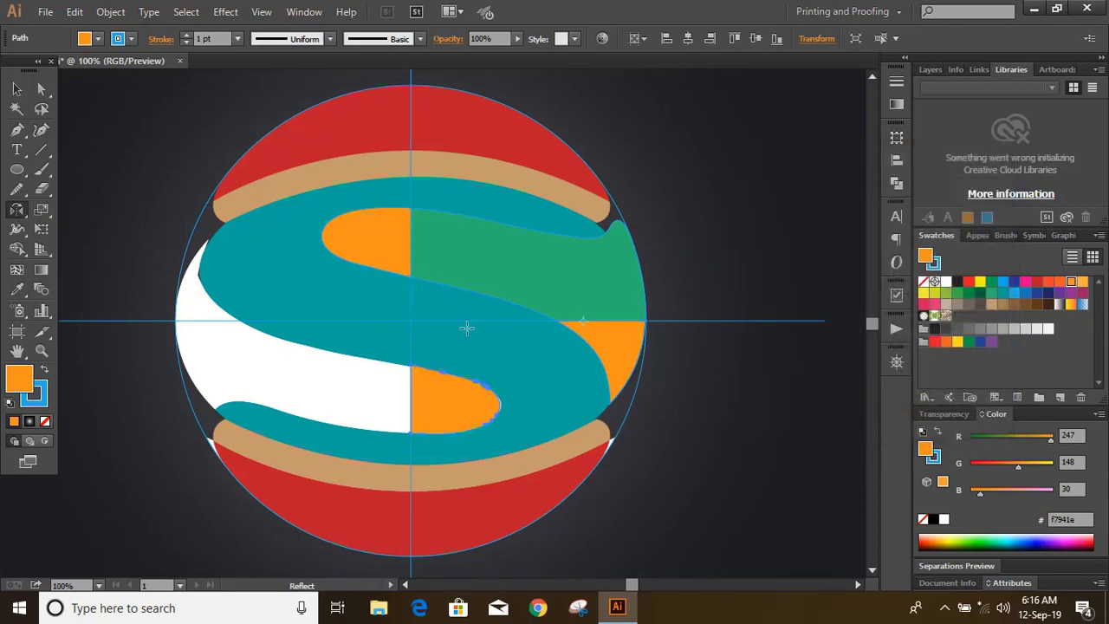
left_click(17, 89)
left_click(132, 162)
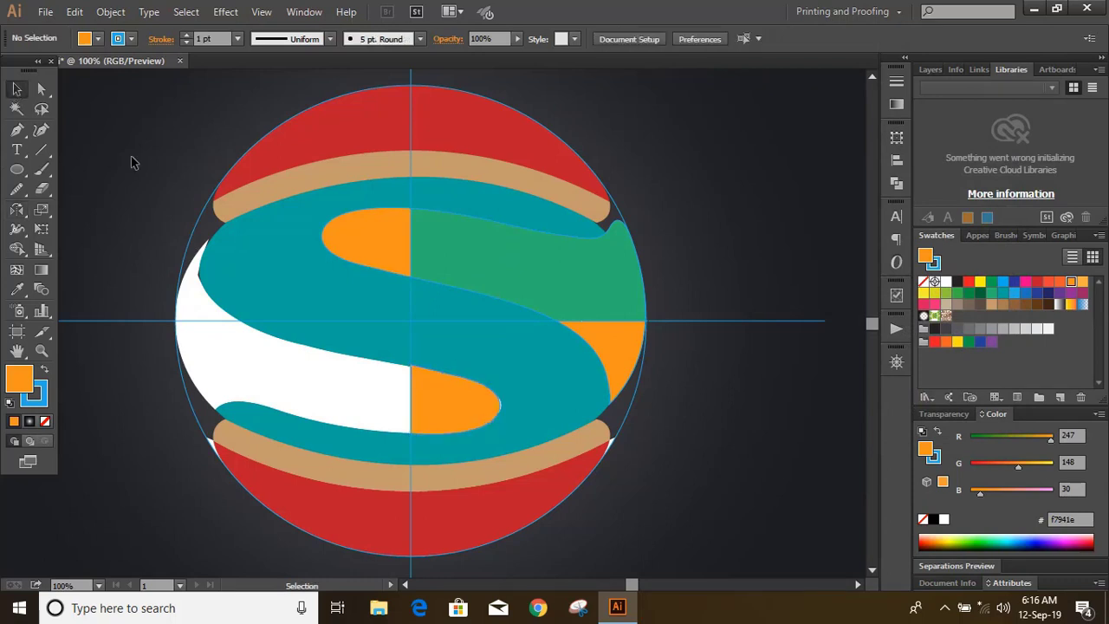
Step: Copy the green section by reflecting it across the horizontal centre line and flip the copy across the vertical line onto the lower-left white shape
left_click(530, 278)
left_click(20, 207)
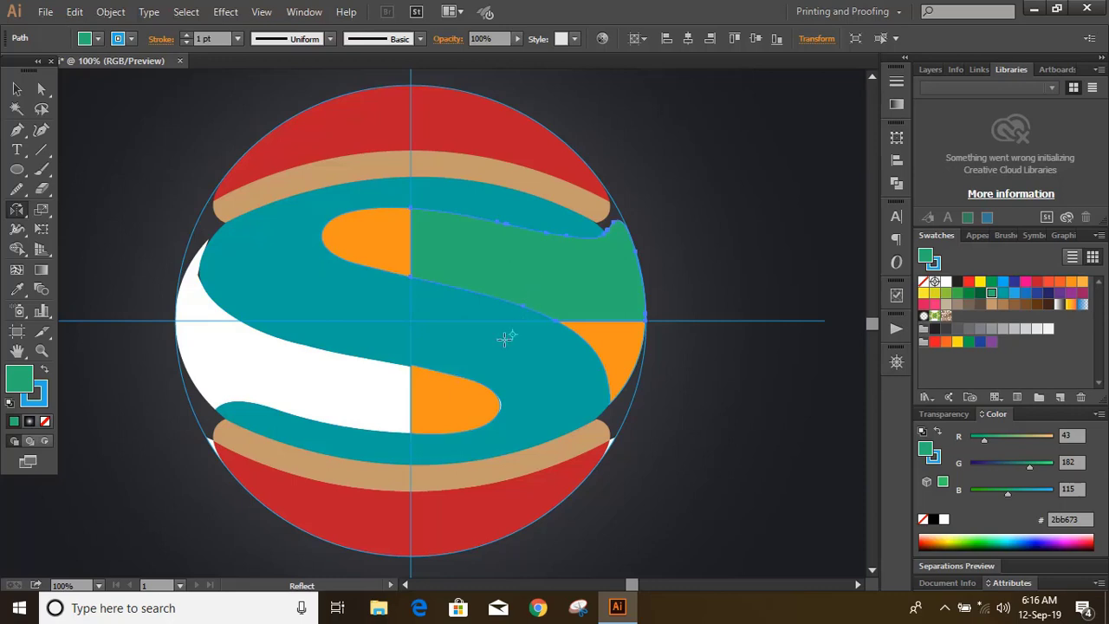
left_click(429, 320, "alt")
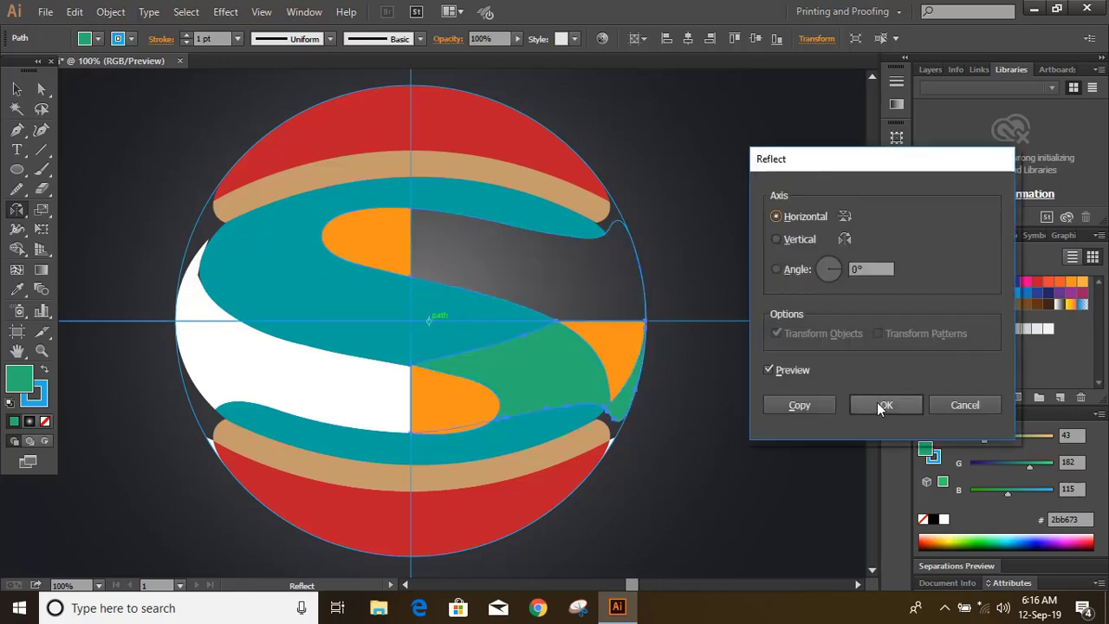
left_click(814, 405)
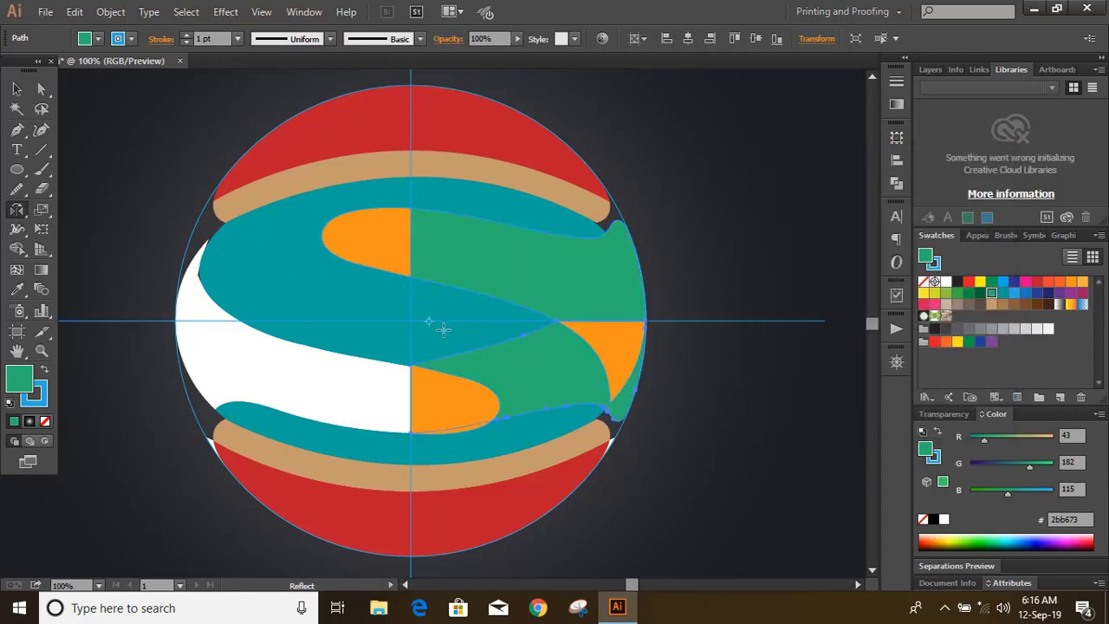
left_click(411, 337, "alt")
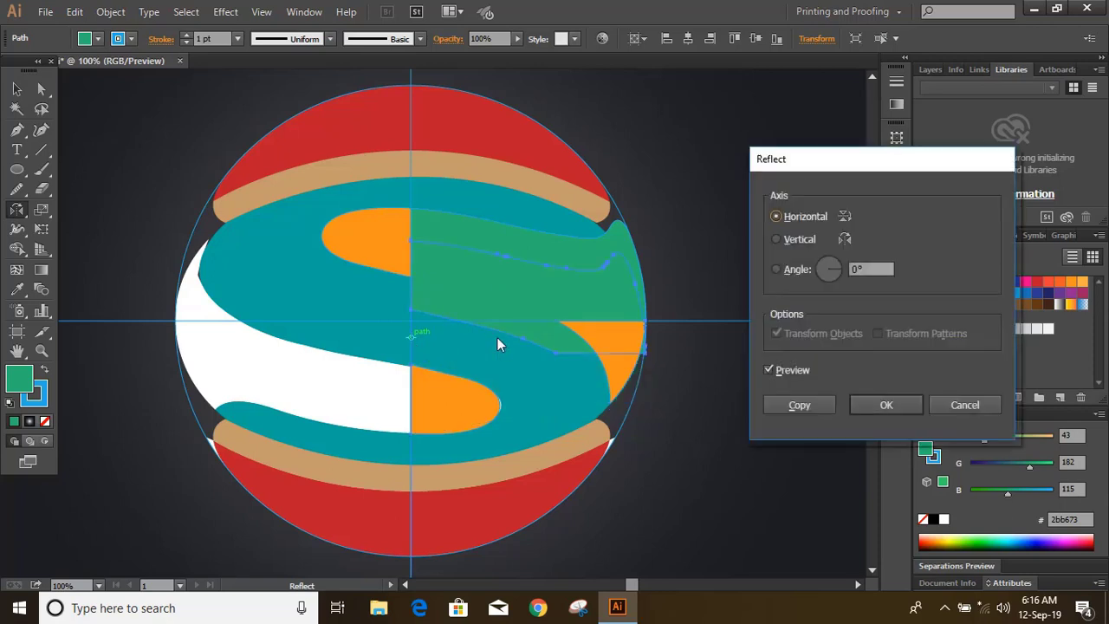
left_click(776, 239)
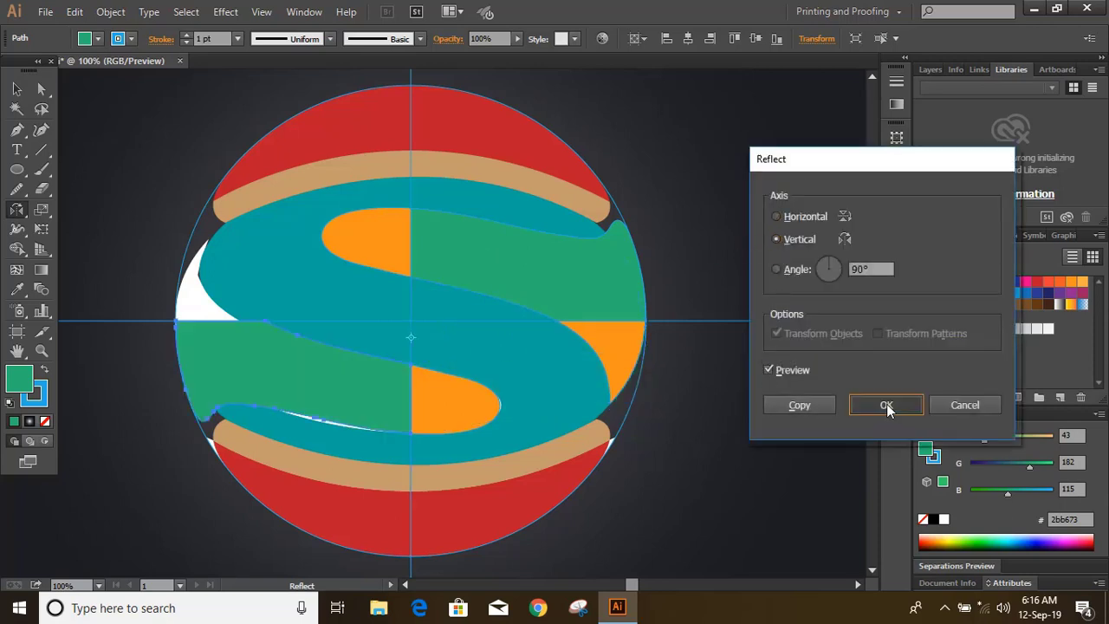
left_click(886, 404)
left_click(17, 89)
left_click(119, 169)
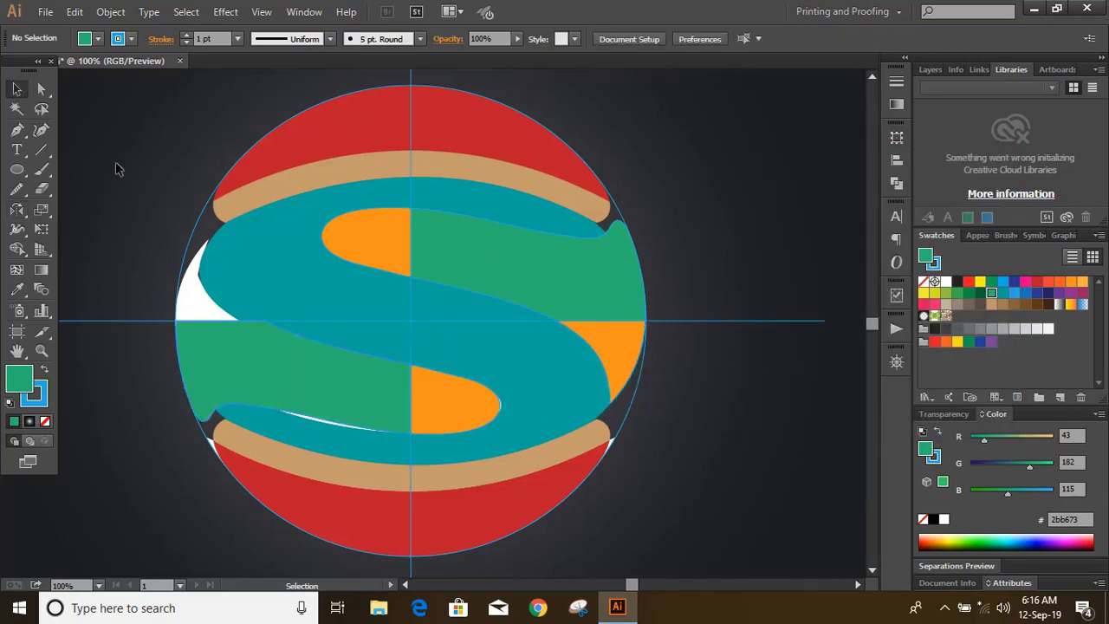
Step: Copy the orange lower-right corner by reflecting it across the vertical centre line and flip the copy across the horizontal line to the upper left
left_click(624, 334)
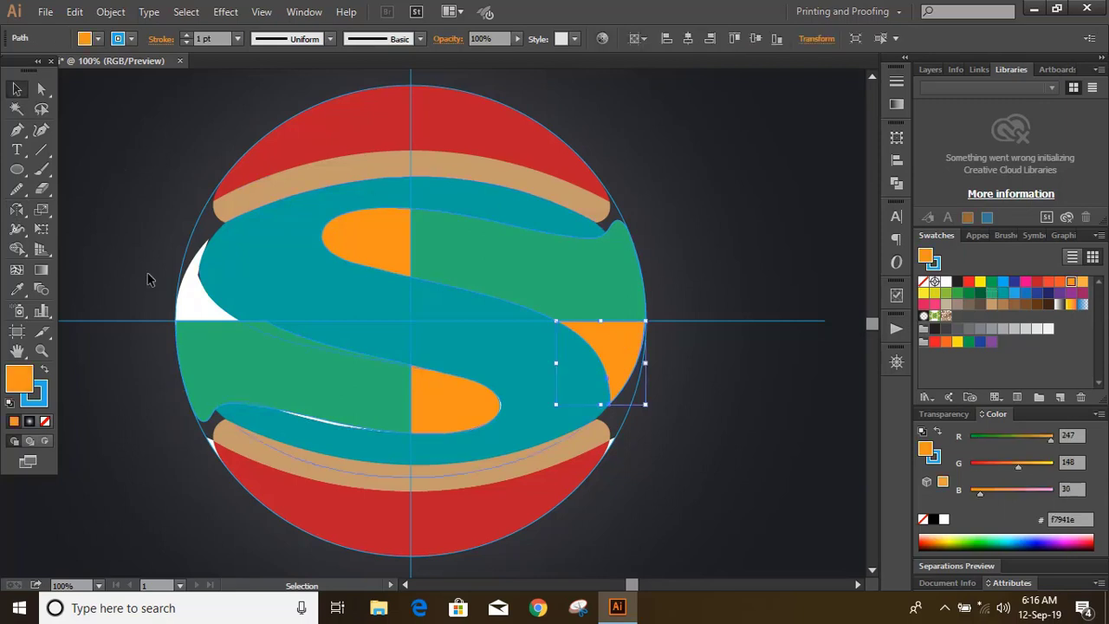
left_click(18, 209)
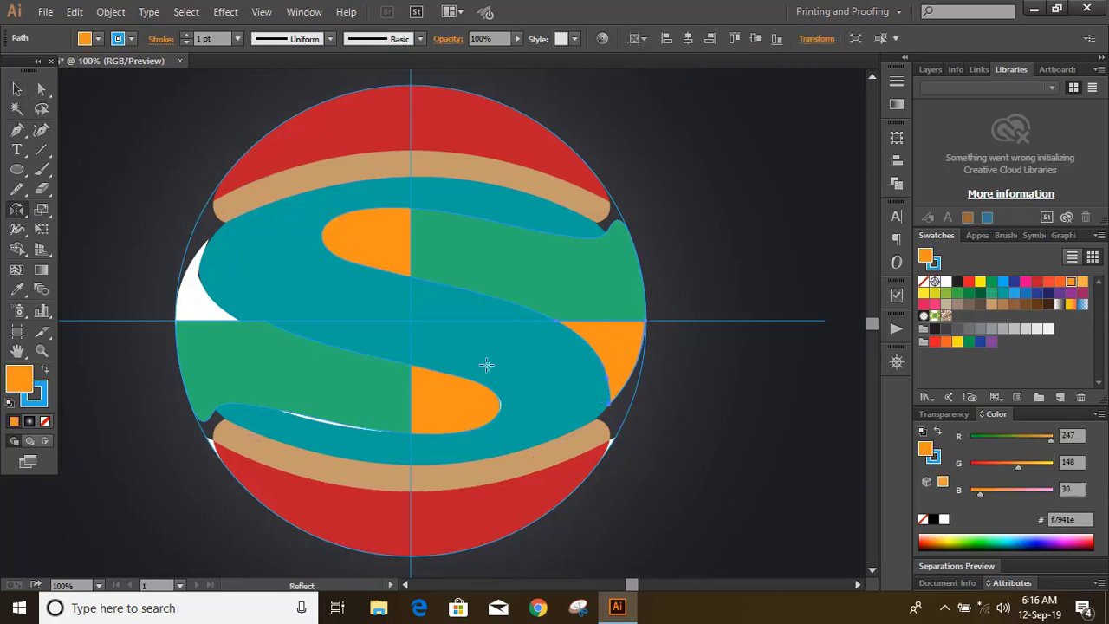
left_click(411, 341, "alt")
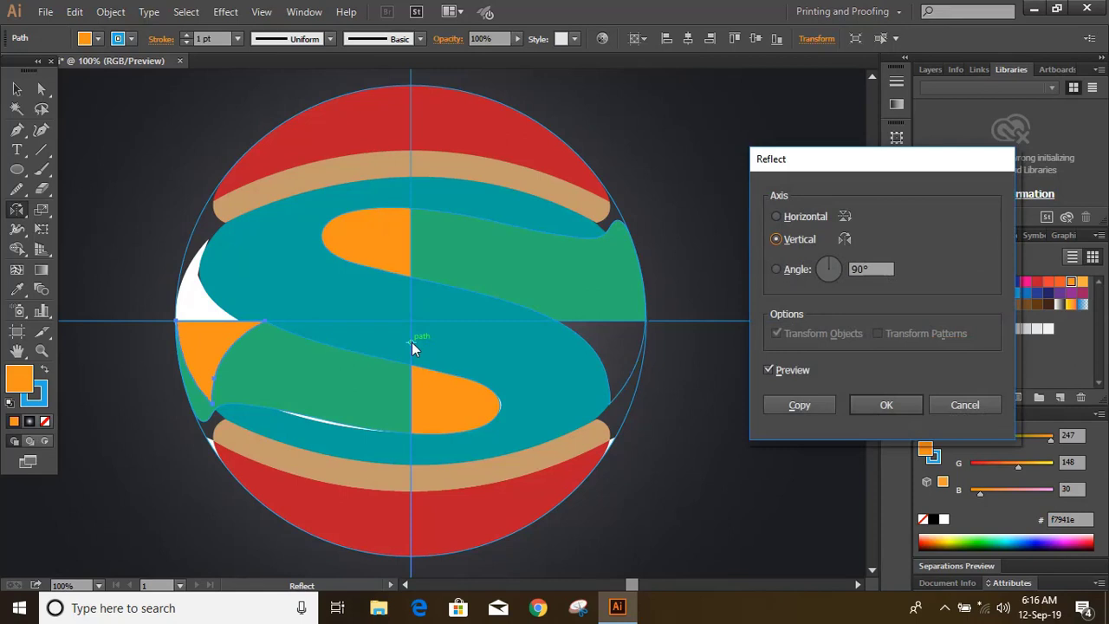
left_click(799, 405)
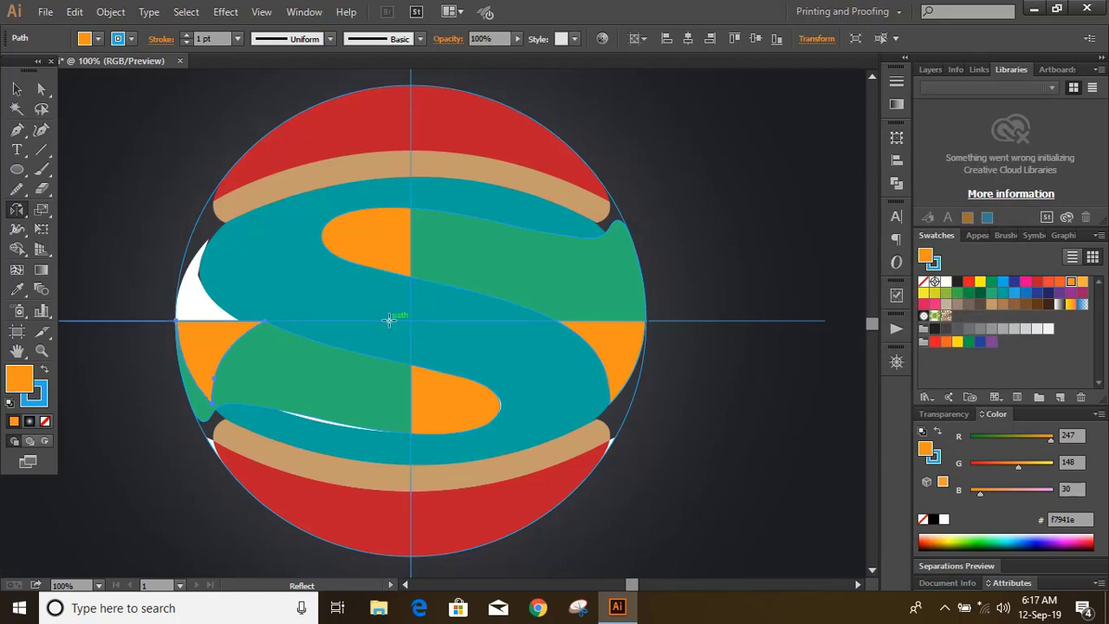
left_click(388, 320, "alt")
left_click(773, 216)
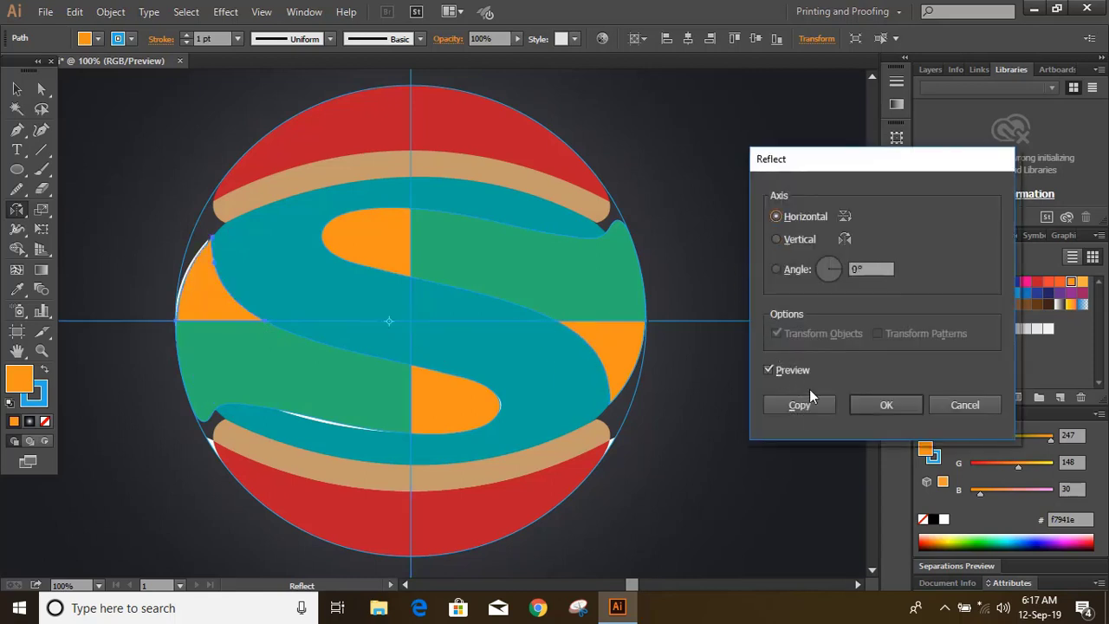
left_click(886, 405)
left_click(16, 89)
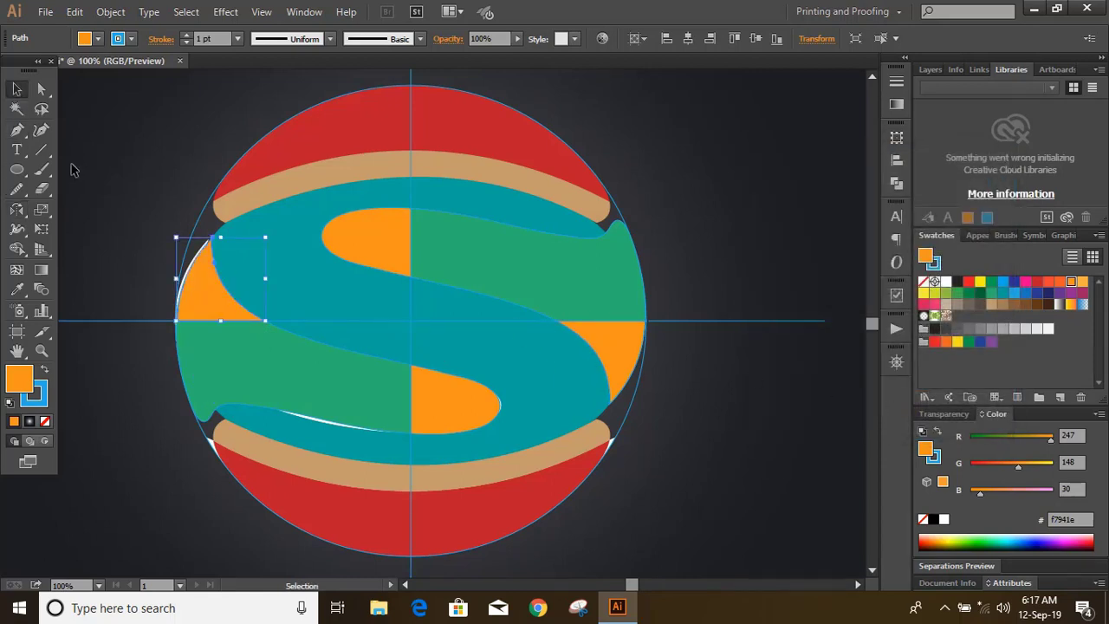
left_click(72, 168)
Step: Unite the orange corner, green section and orange inner end on the logo's left side and fill the shape white
left_click(203, 307)
left_click(228, 358, "shift")
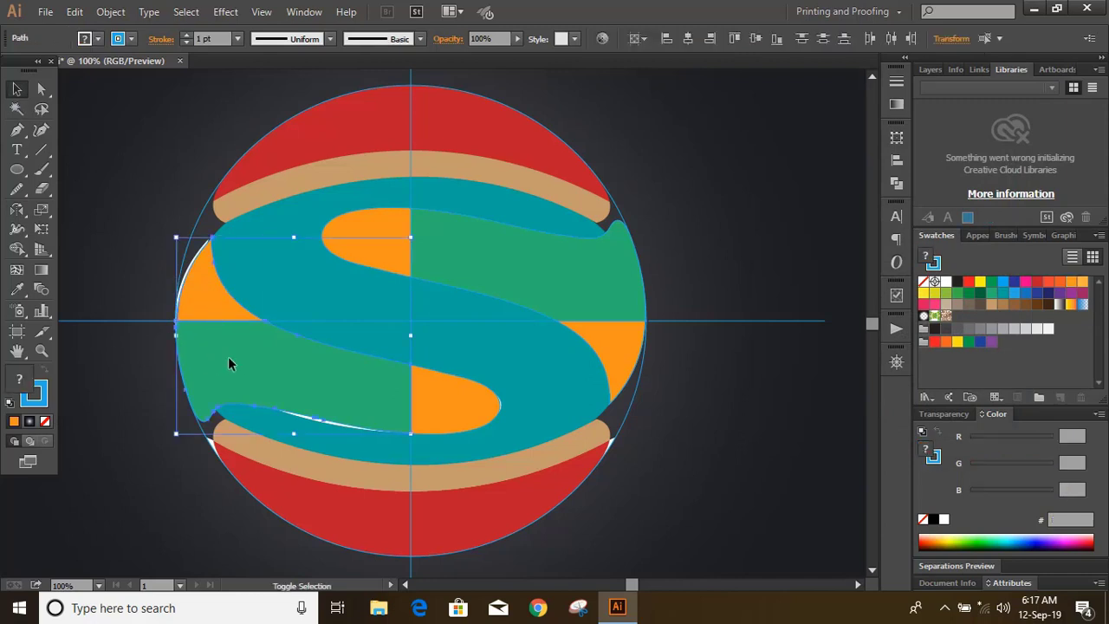
left_click(441, 401, "shift")
left_click(896, 183)
left_click(708, 162)
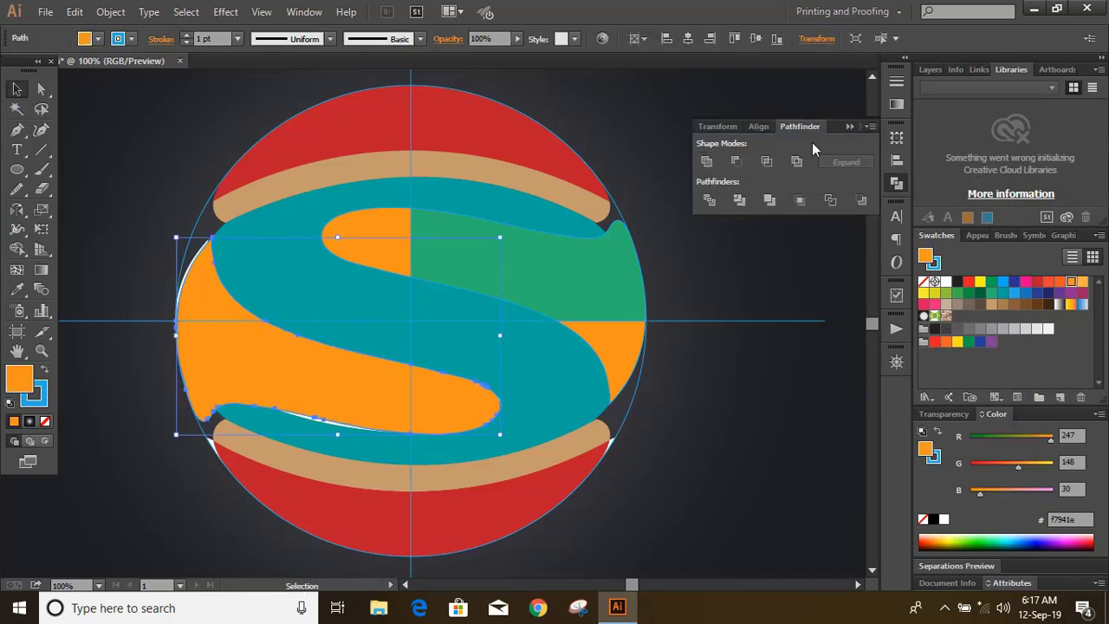
left_click(848, 126)
left_click(944, 282)
left_click(730, 224)
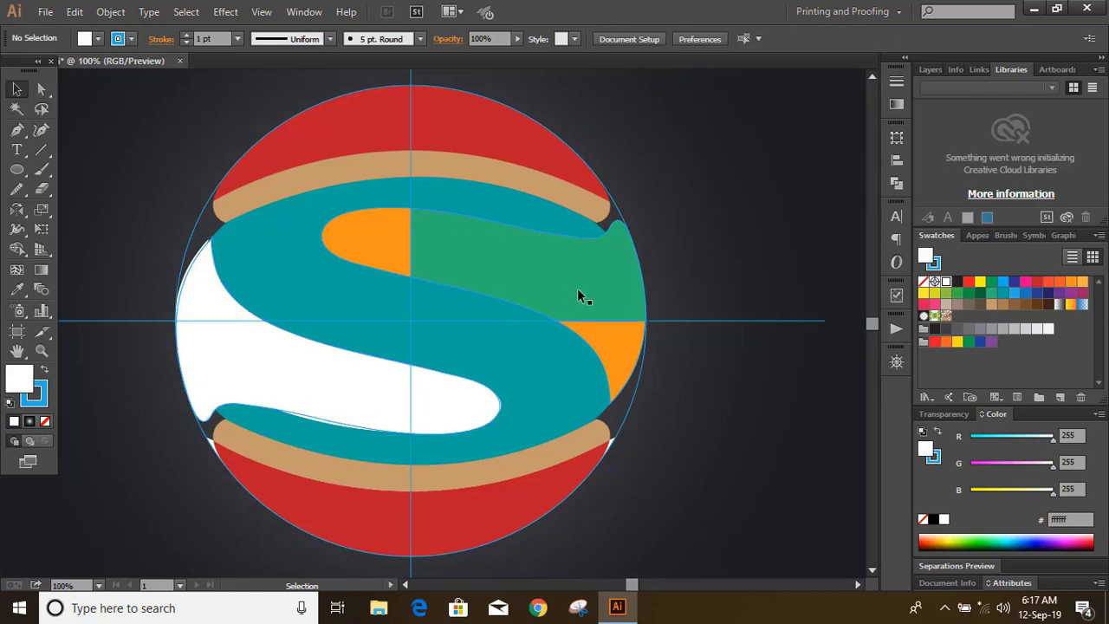
Step: Unite the green section with the orange inner end and corner on the logo's right side and fill the shape white
left_click(577, 288)
left_click(407, 249, "shift")
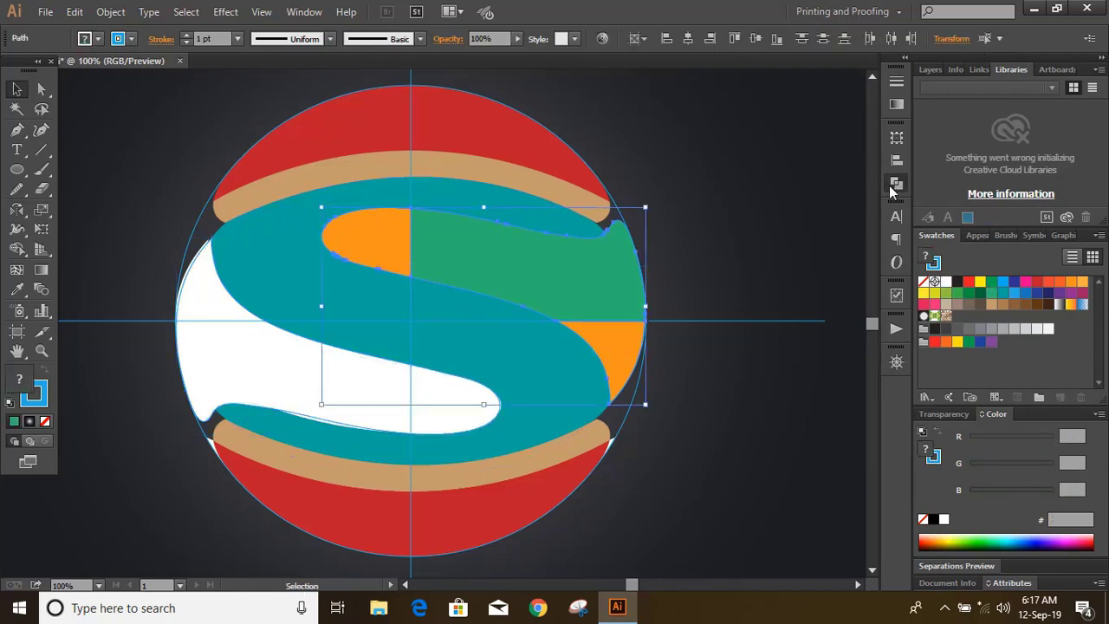
left_click(897, 183)
left_click(707, 162)
left_click(848, 126)
left_click(944, 283)
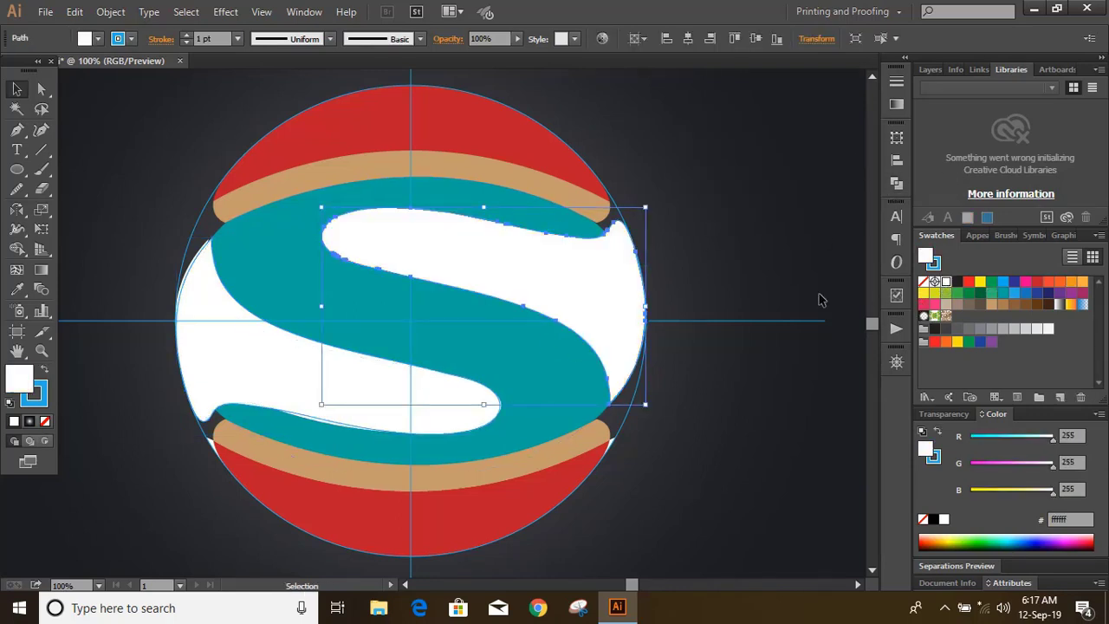
left_click(765, 218)
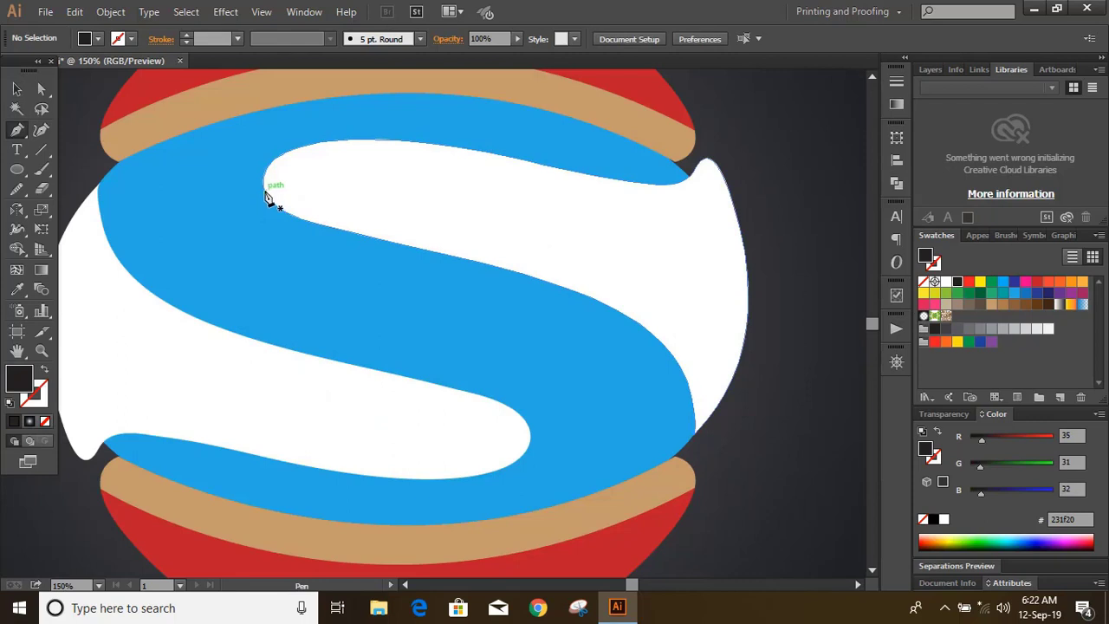
Step: Draw a curved Pen path just inside the S's diagonal upper edge, from the white shape's rounded end to the S's lower-right corner
left_click(265, 190)
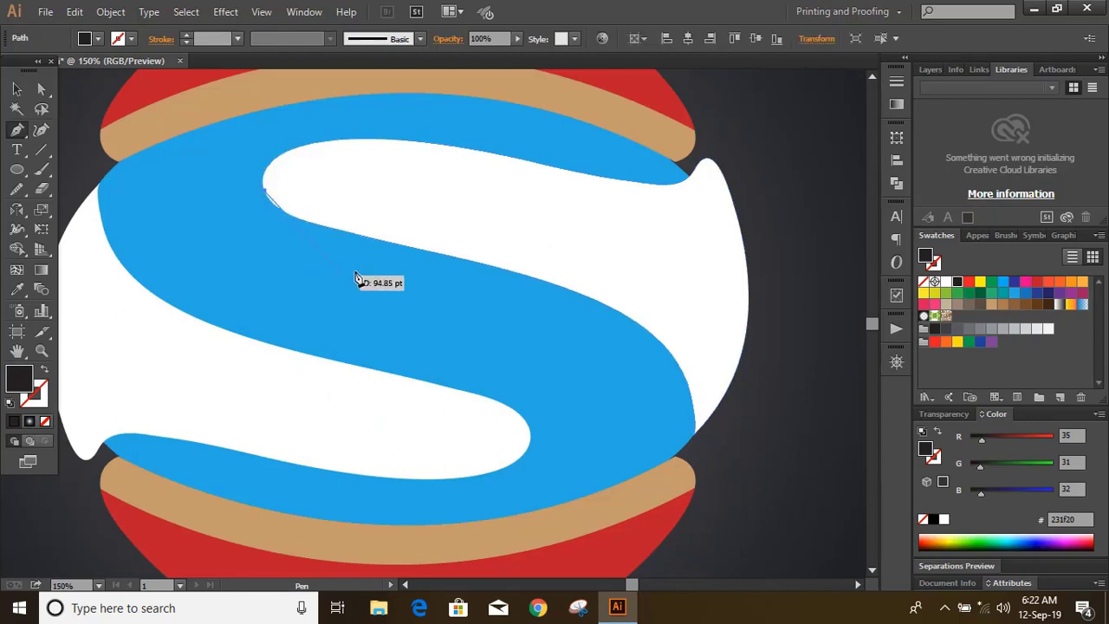
left_click(374, 247)
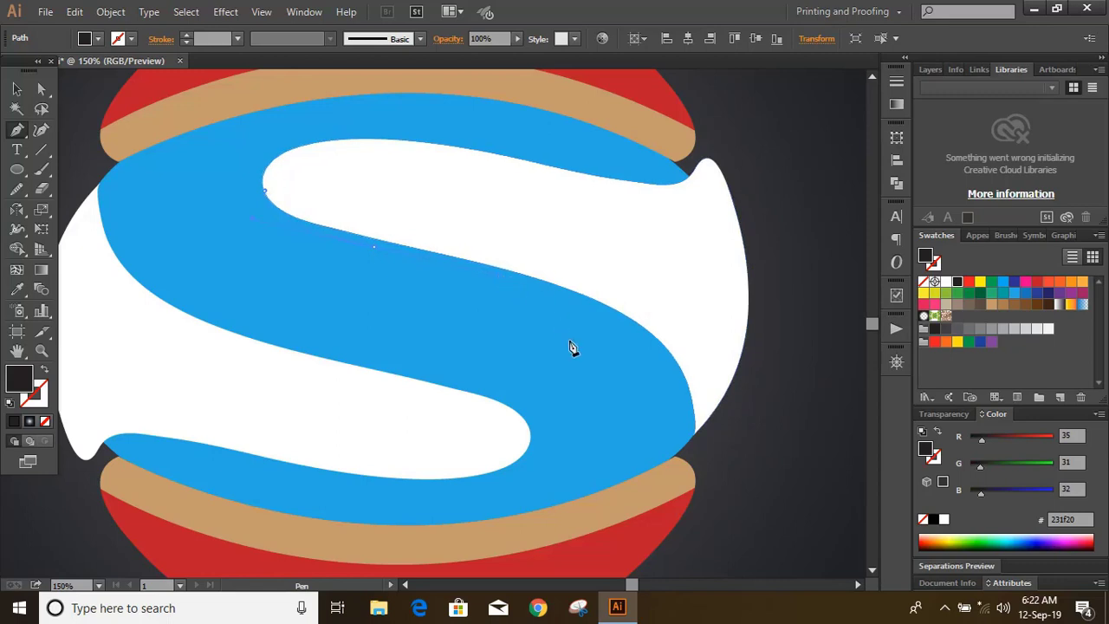
left_click_drag(493, 309, 595, 316)
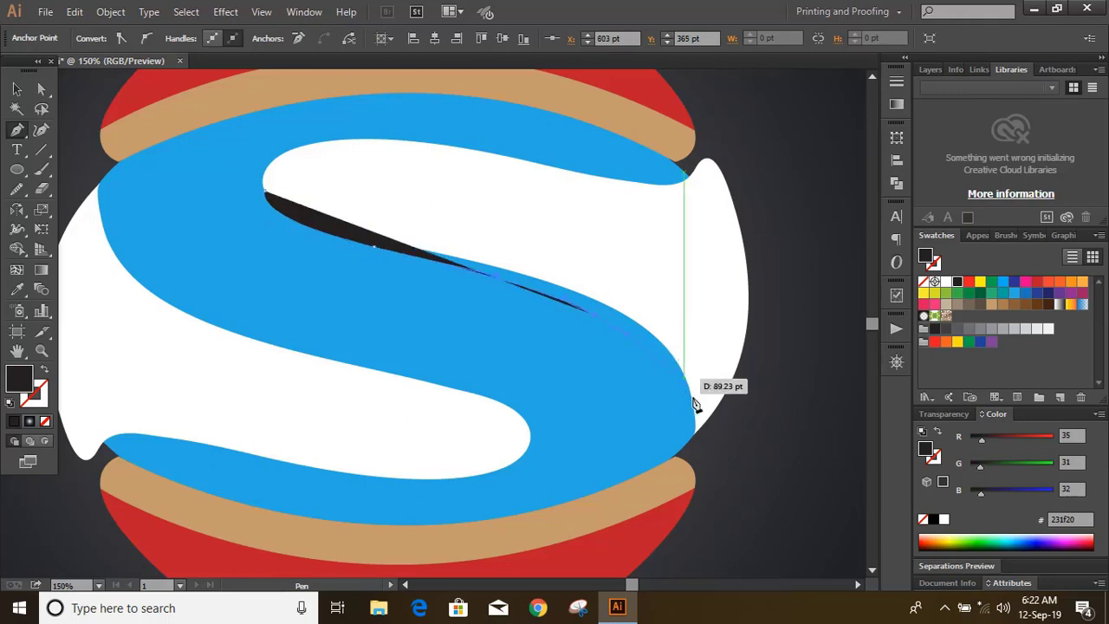
scroll(693, 389, "down", 1)
left_click_drag(691, 385, 698, 476)
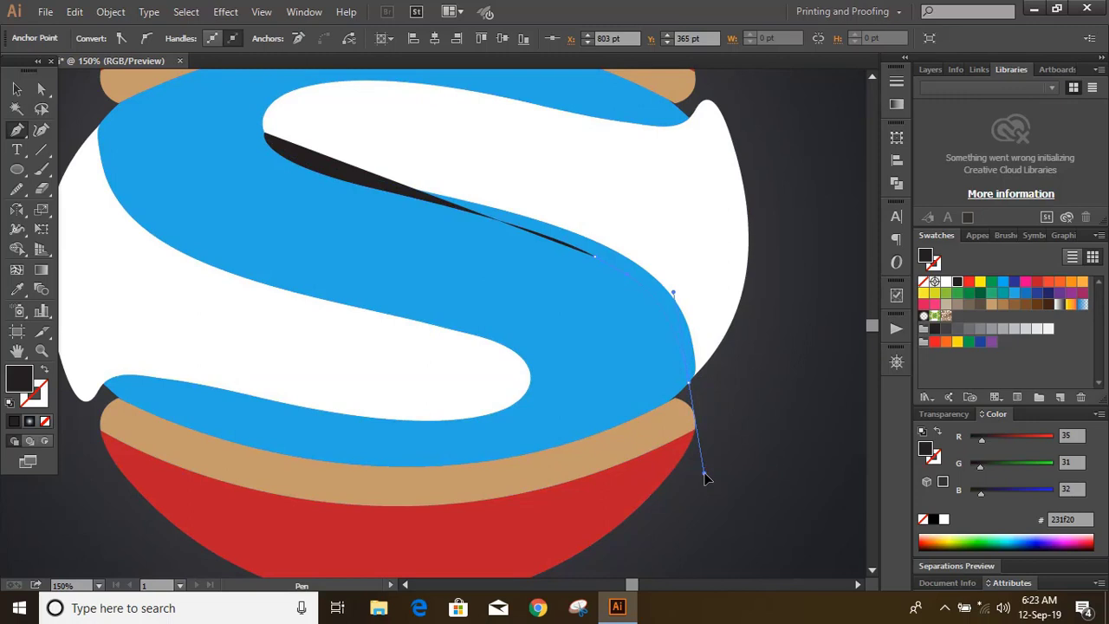
left_click_drag(702, 477, 704, 451)
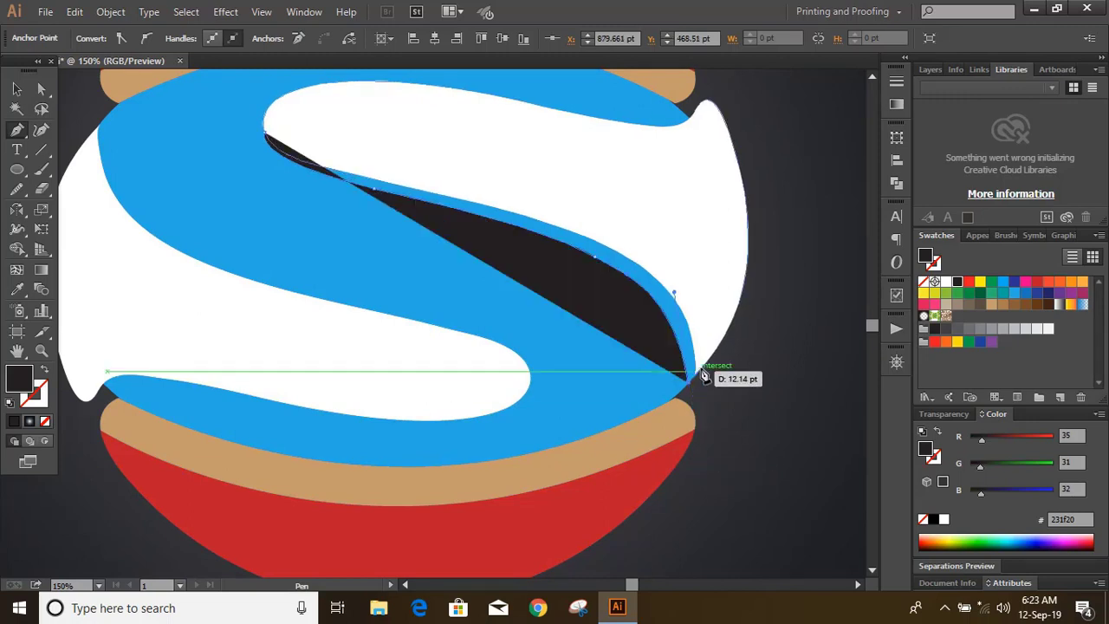
left_click(691, 378)
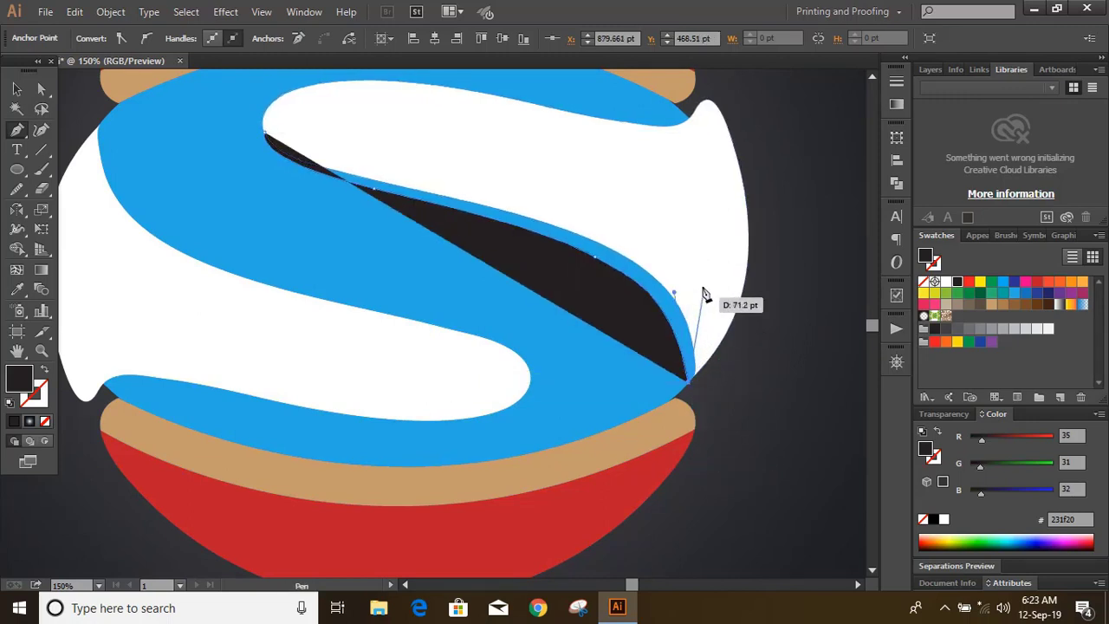
Step: Remove the curved path's fill and give it a dark #231F20 stroke
left_click(17, 90)
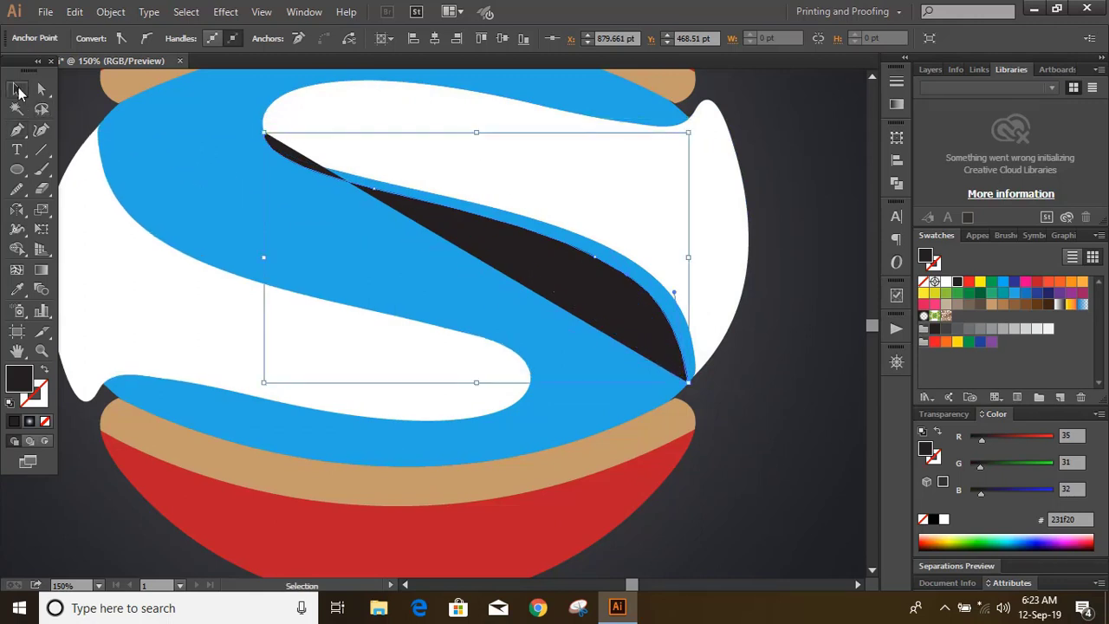
left_click(46, 422)
key("x")
left_click(14, 421)
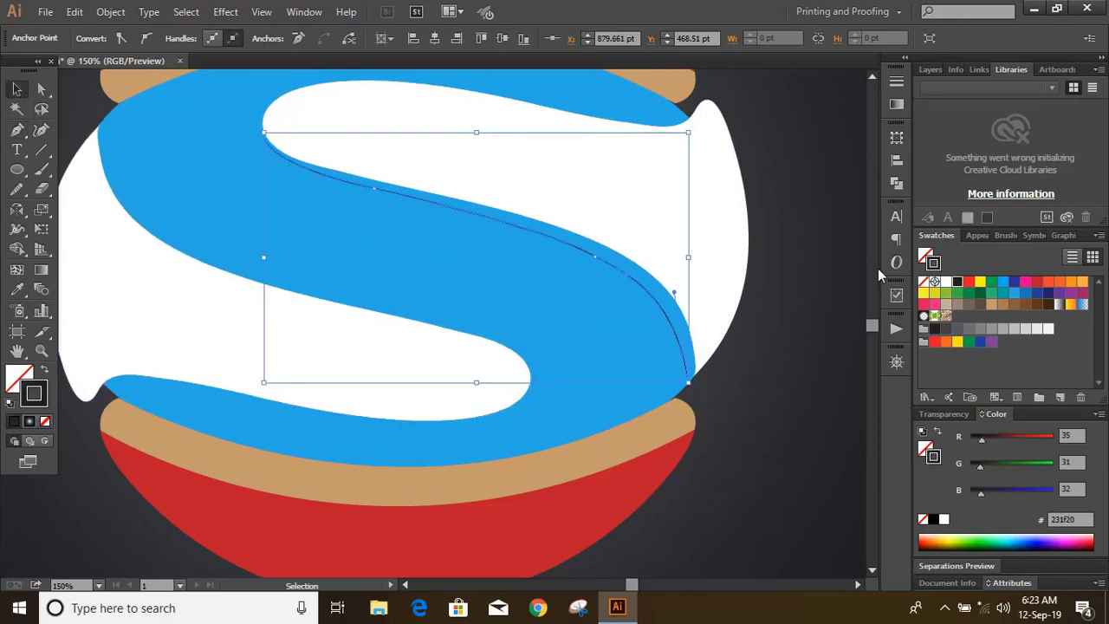
left_click(784, 355)
Step: Reflect a copy of the dark curved line across the vertical axis
scroll(641, 332, "up", 1)
left_click(638, 326)
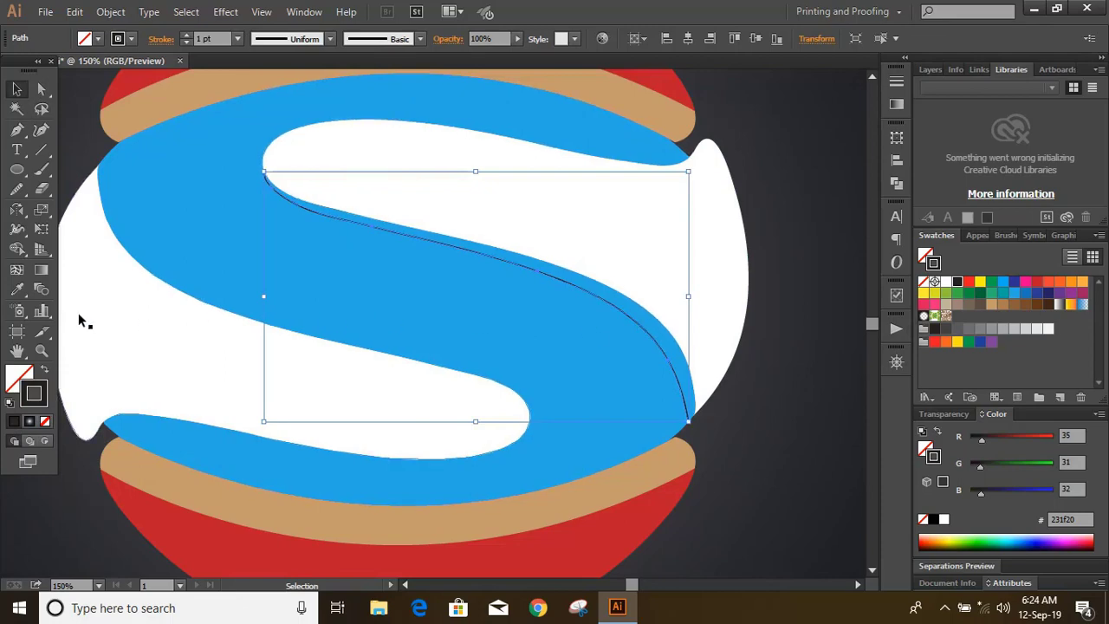
double_click(15, 211)
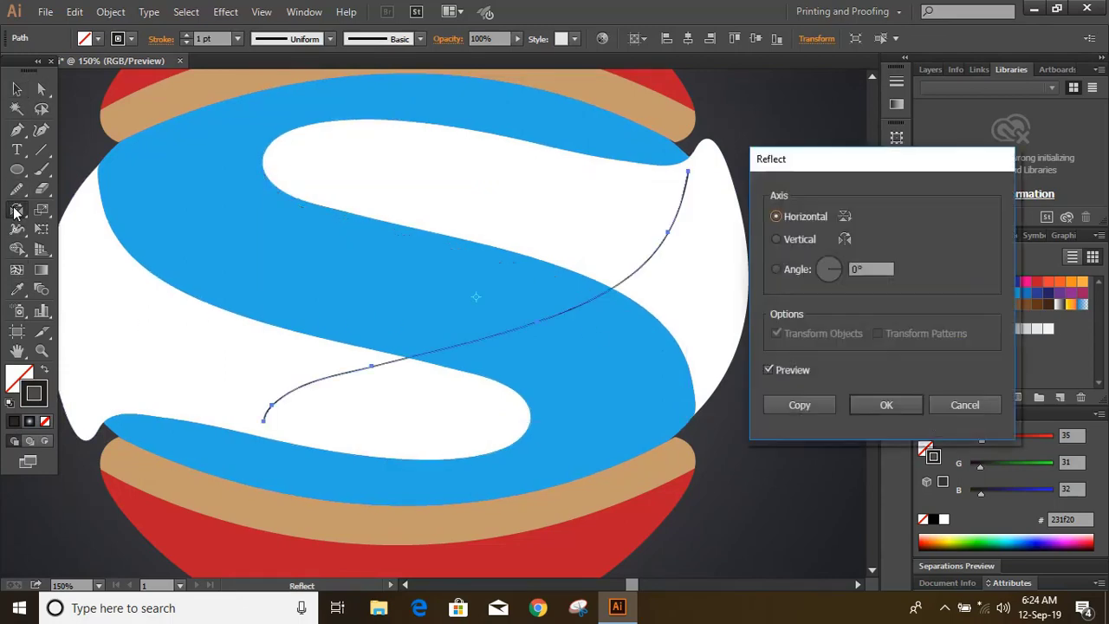
left_click(775, 239)
left_click(800, 404)
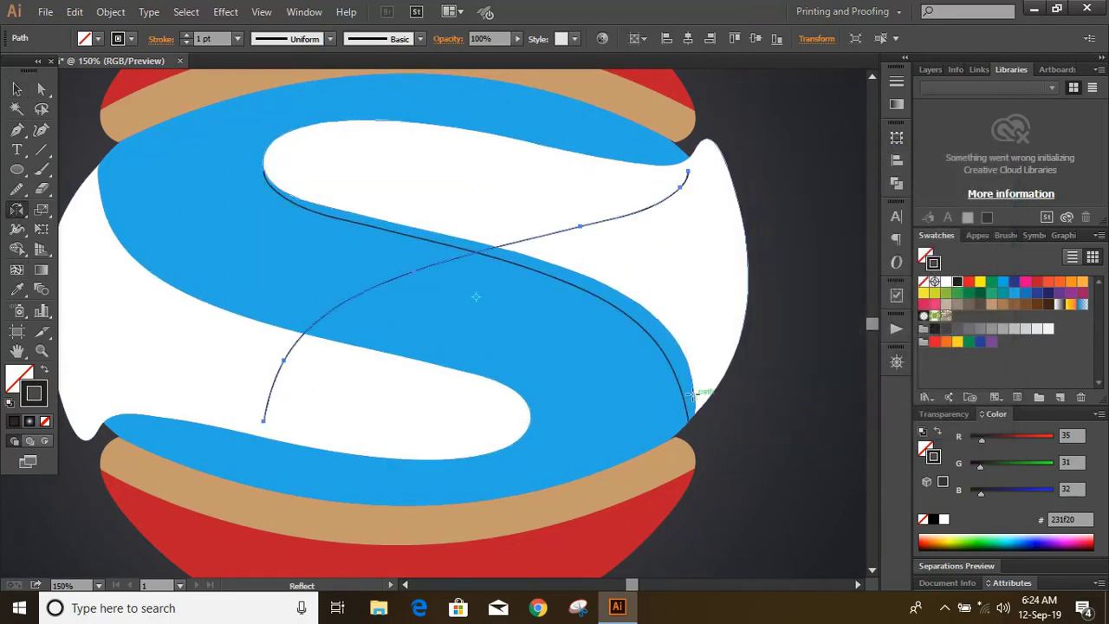
Step: Reflect the copied curve across the horizontal axis and move it just inside the S's lower-left diagonal edge
double_click(15, 211)
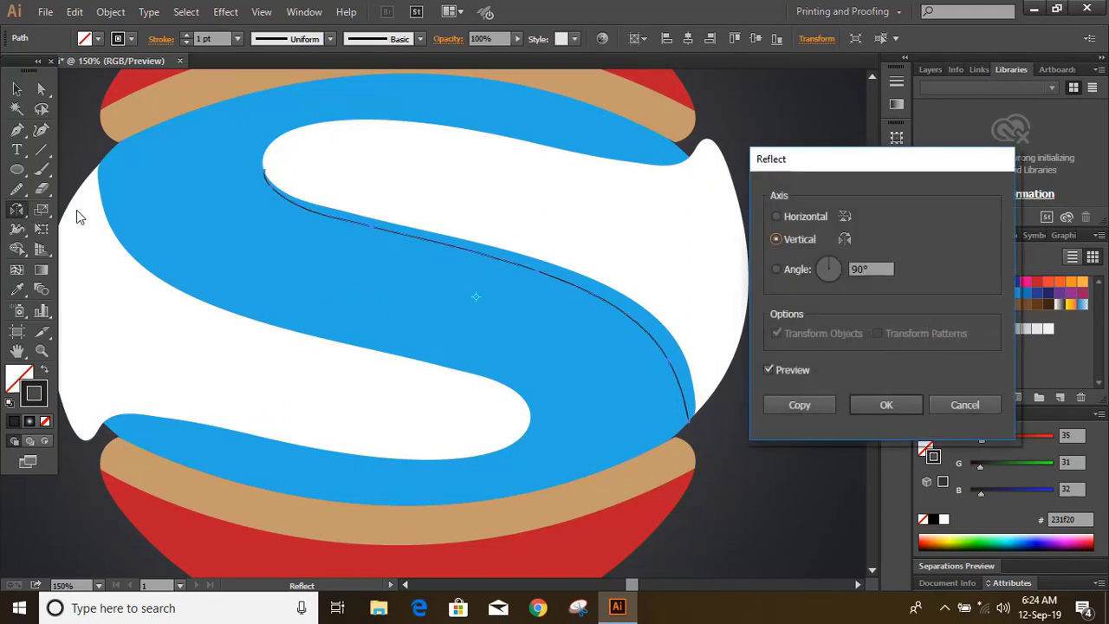
left_click(775, 217)
left_click(894, 403)
key("v")
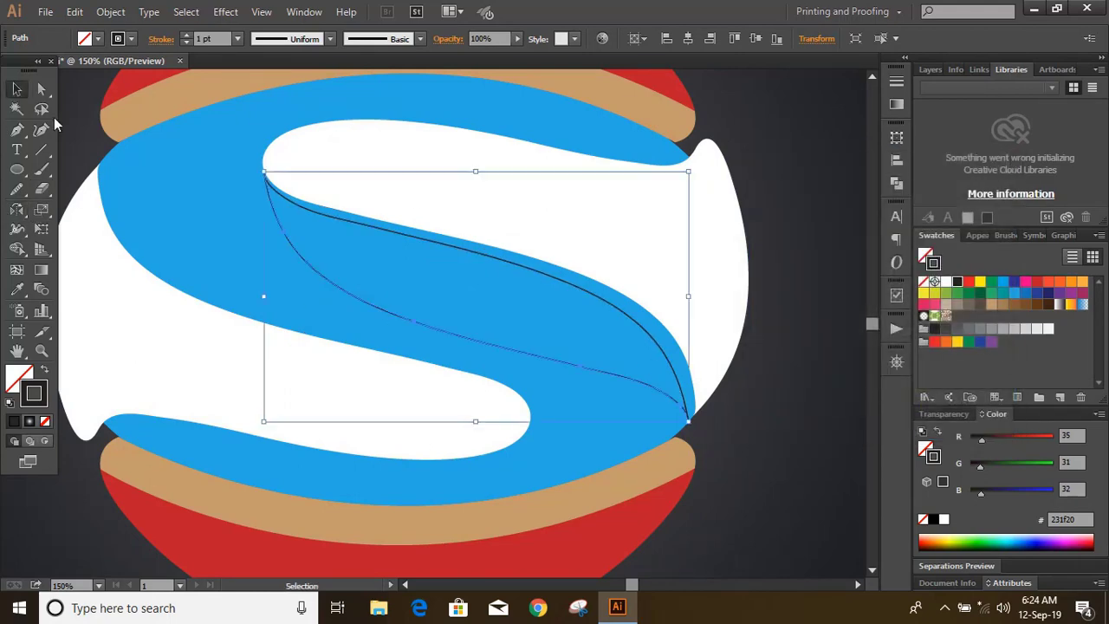
left_click_drag(300, 254, 138, 223)
left_click_drag(394, 333, 420, 347)
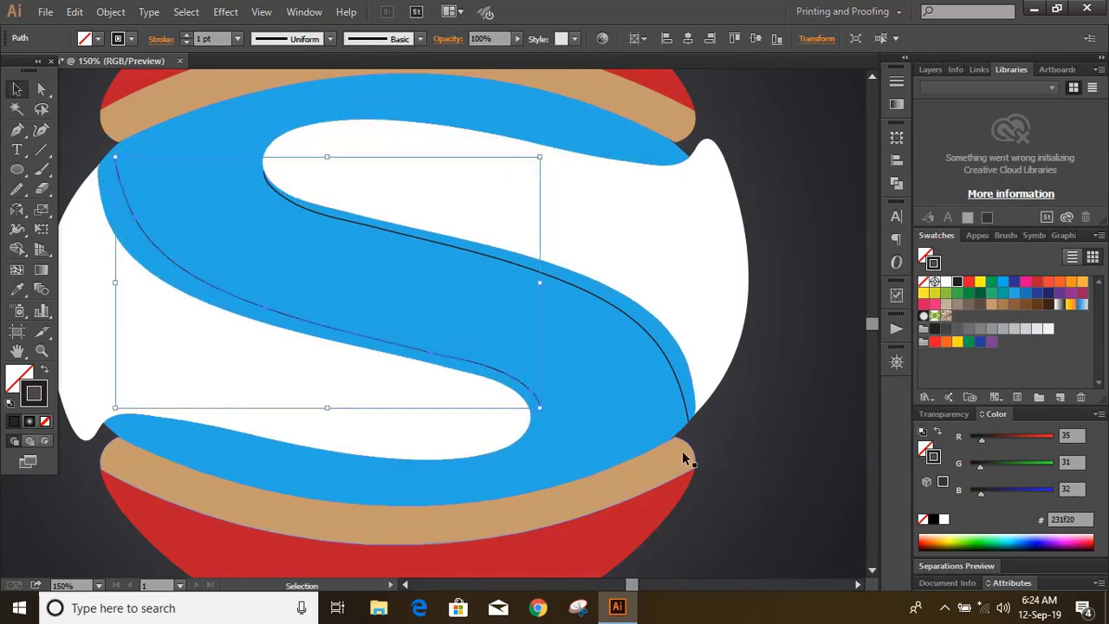
Step: Nudge the mirrored dark curve left and fine-tune its position just inside the S's lower-left diagonal edge
key("Left")
key("Left")
key("Left")
key("Left")
key("Left")
key("Left")
key("Left")
key("Left")
key("Left")
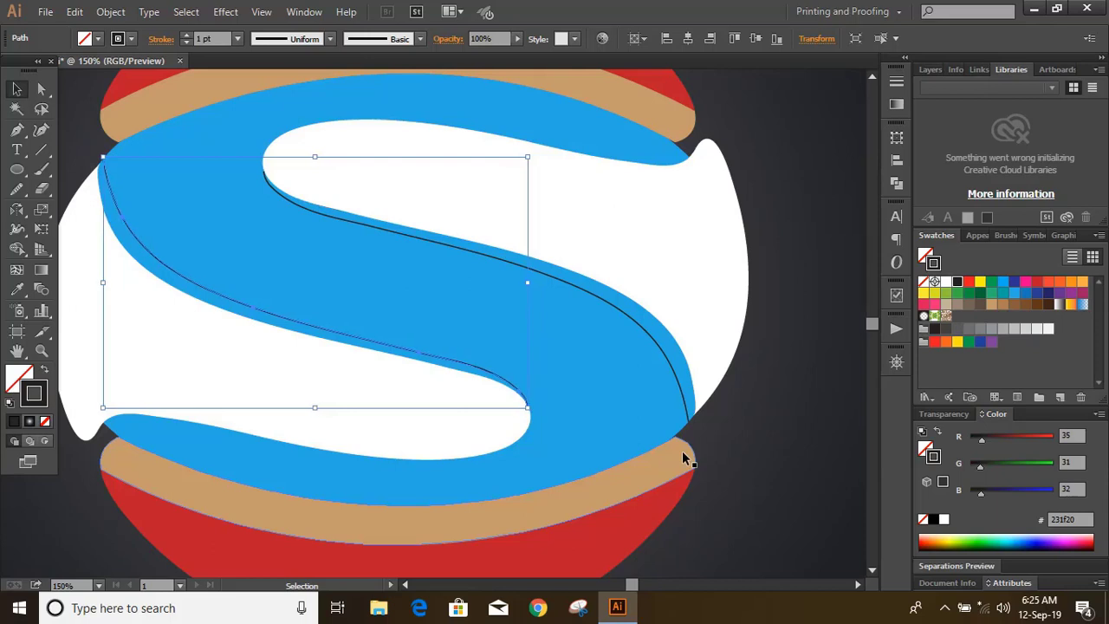
key("Right")
key("Right")
key("Down")
key("Down")
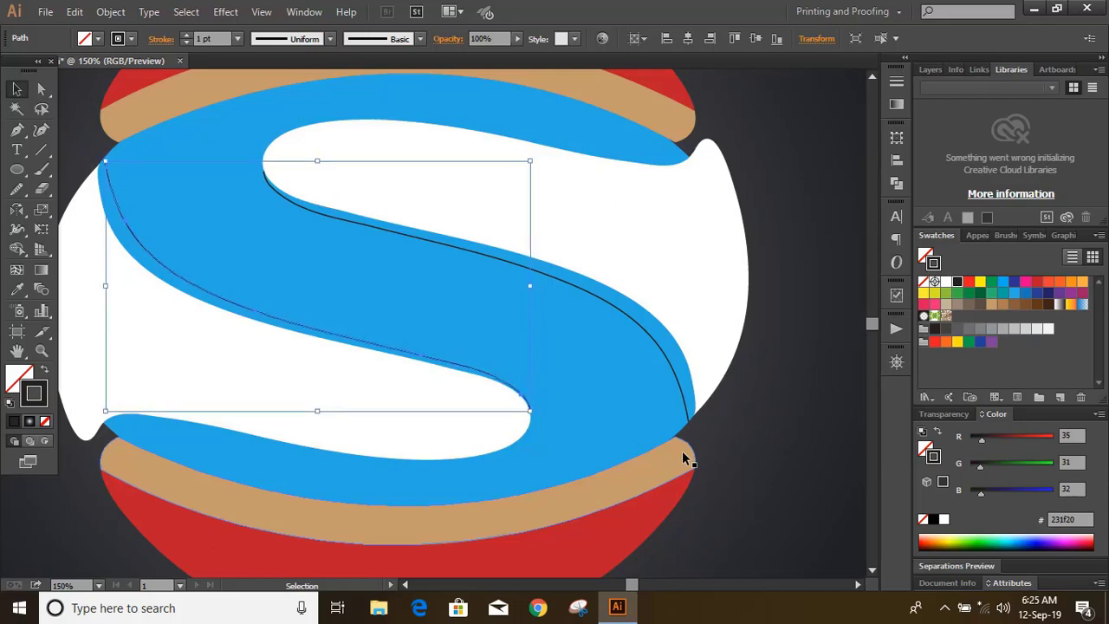
key("Up")
key("Up")
key("Left")
key("Left")
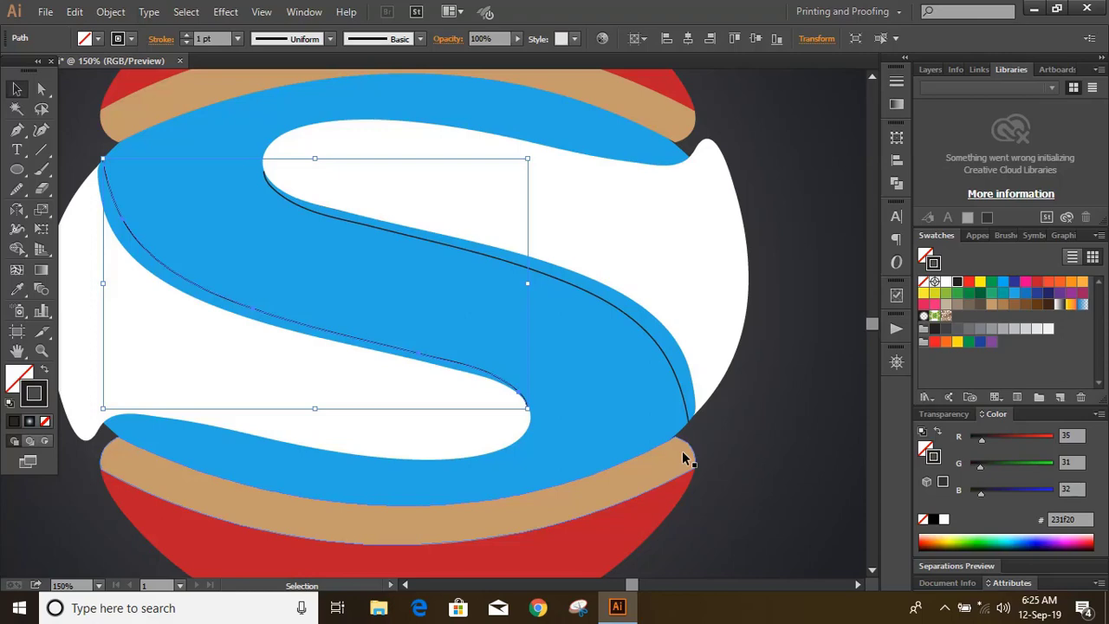
left_click(793, 397)
Step: Use Shape Builder to turn the slivers between both curved lines and the S's diagonal edges into dark #231F20 shapes
left_click_drag(95, 159, 93, 218)
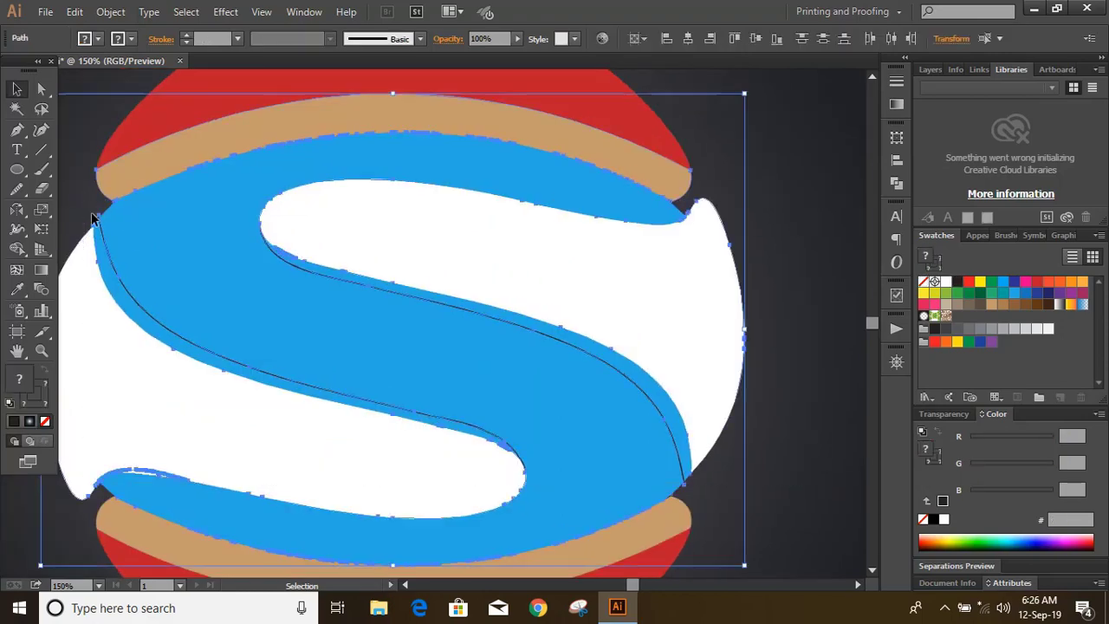
left_click(17, 249)
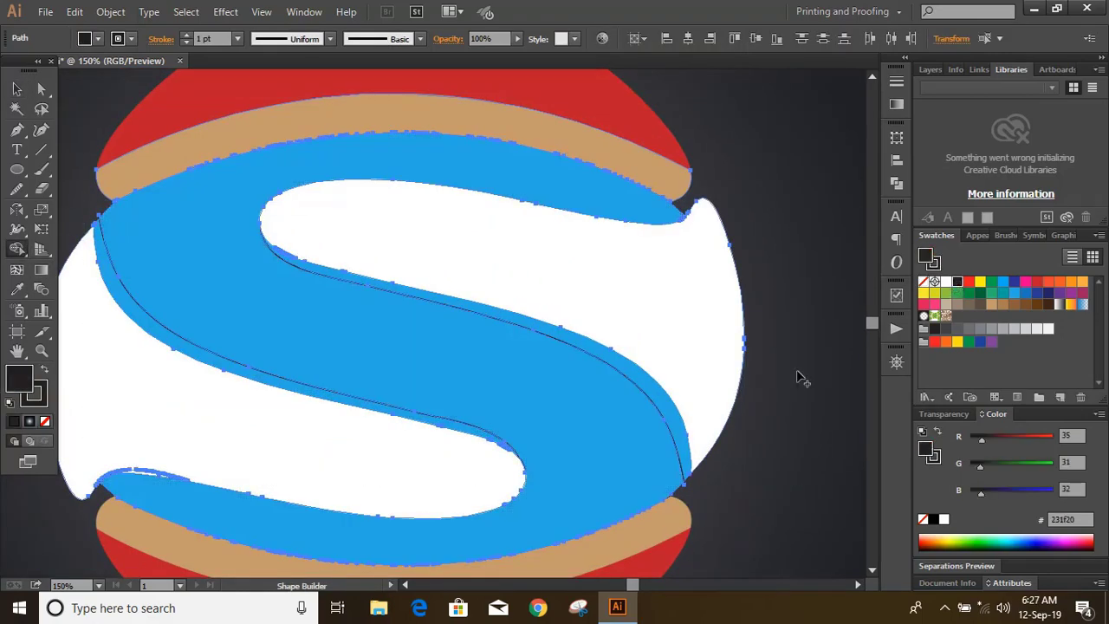
left_click(641, 384)
left_click(396, 414)
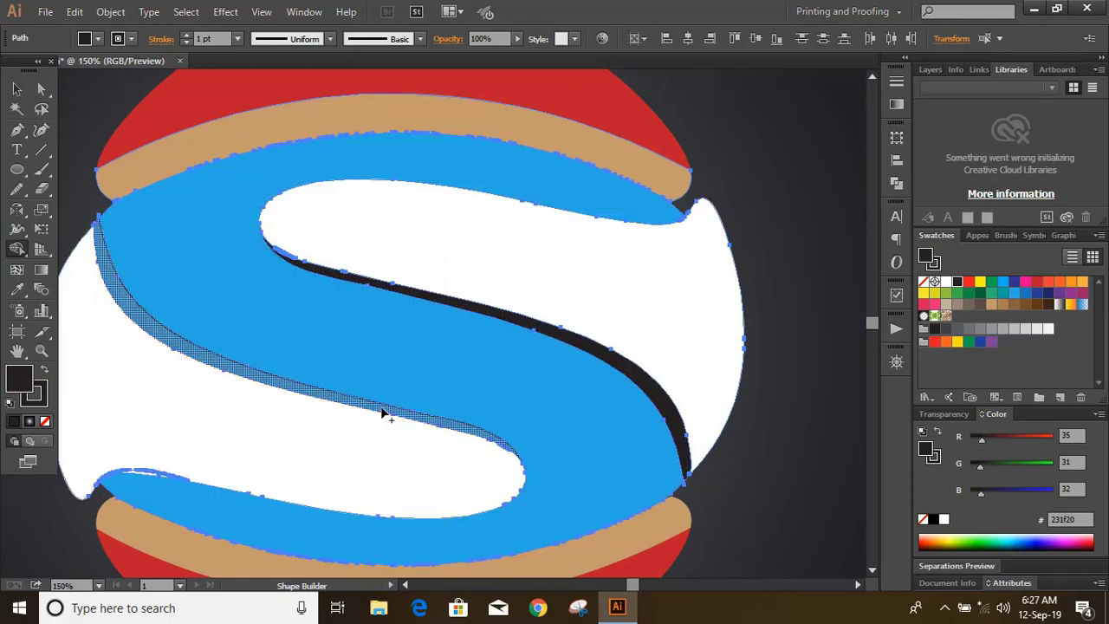
left_click(17, 89)
left_click(74, 142)
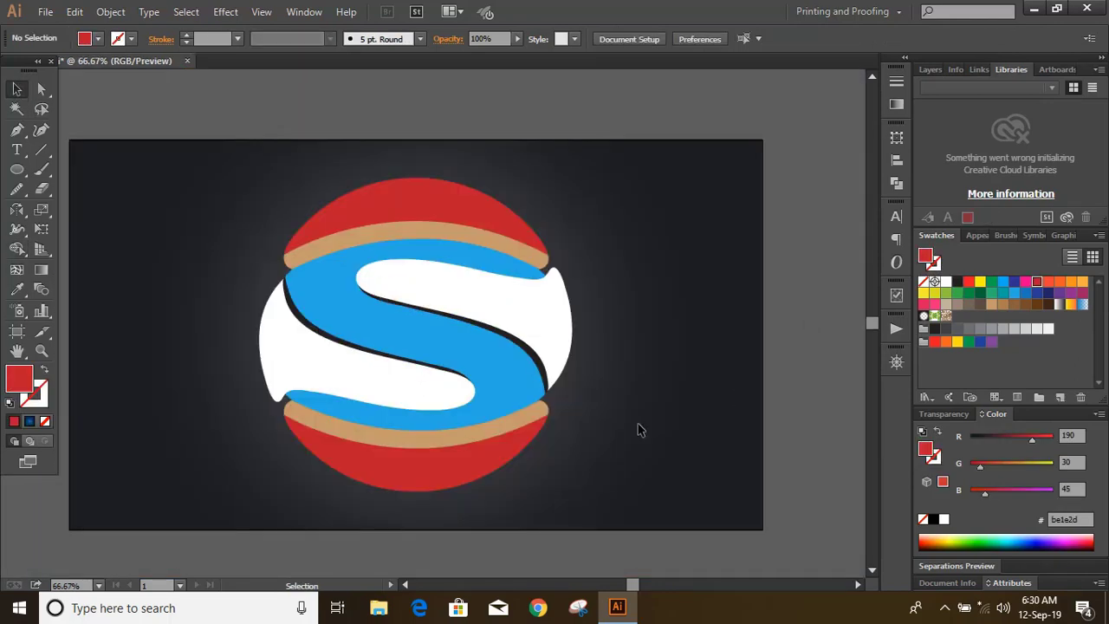
Step: Recolor the blue S by sampling the red of the upper cap with the Eyedropper
left_click(414, 324)
key("i")
left_click(406, 196)
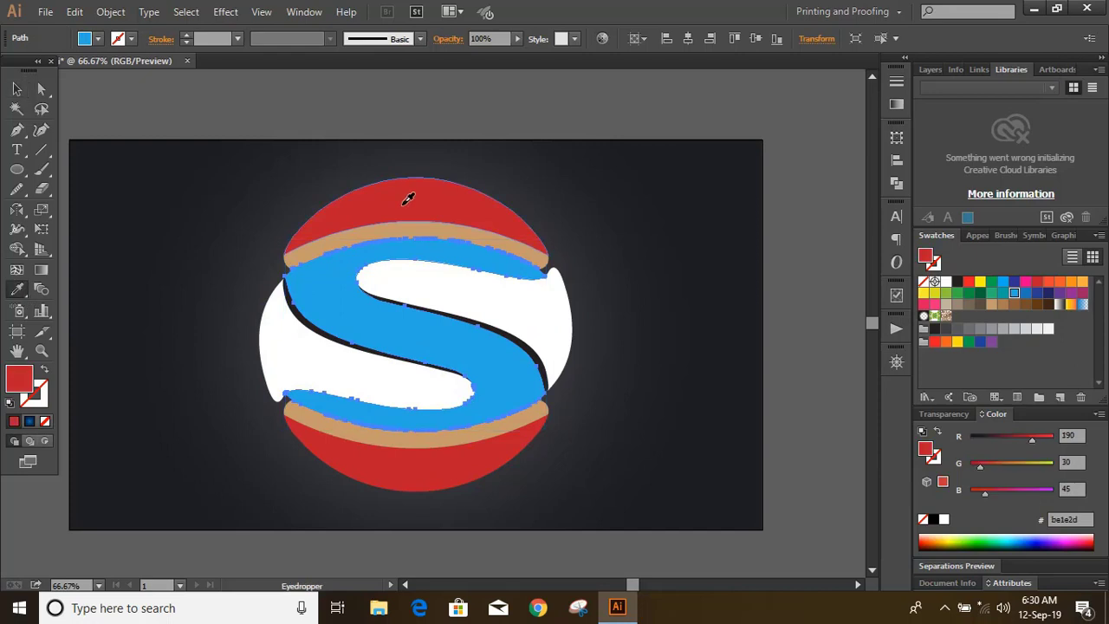
left_click(17, 89)
left_click(173, 129)
Step: Fill the upper cap with the White, Black linear gradient and add a white stop near the middle
left_click(349, 220)
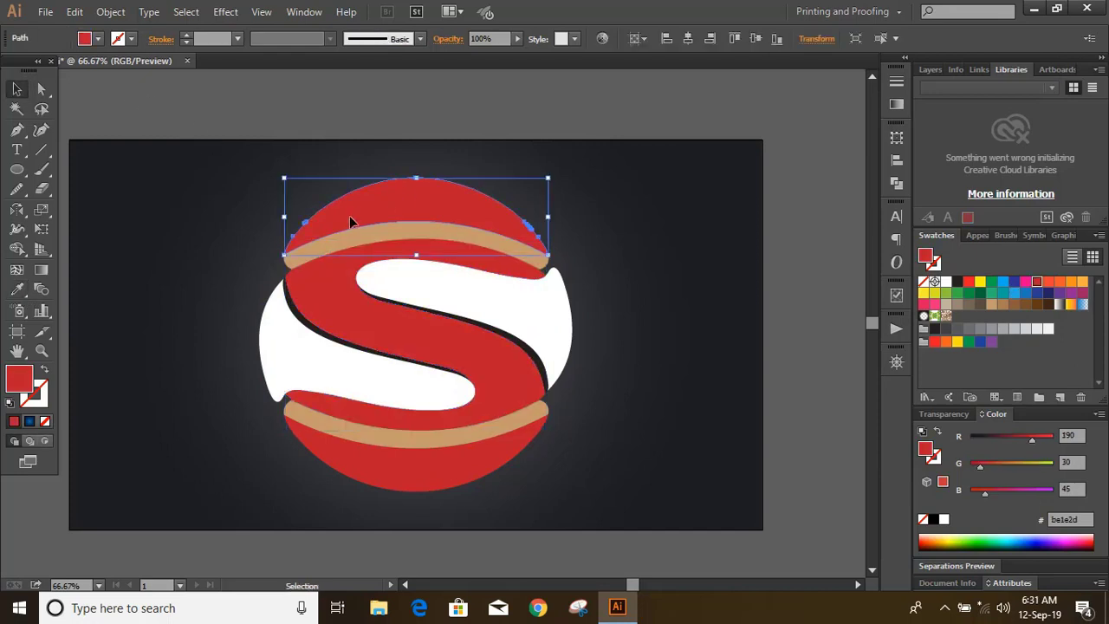
left_click(896, 104)
left_click(726, 93)
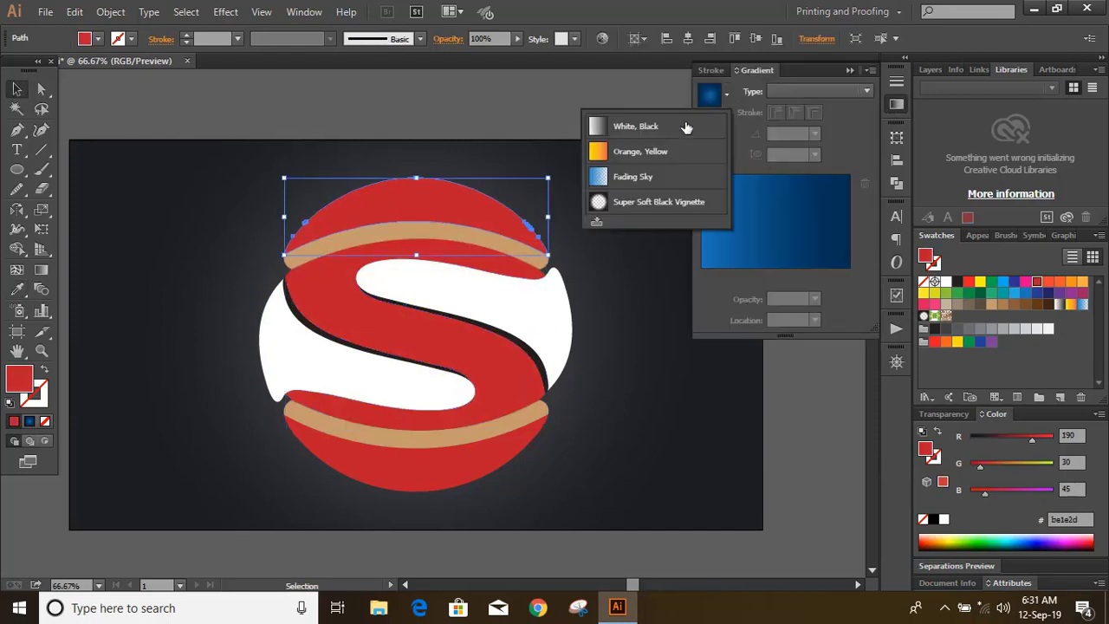
left_click(647, 130)
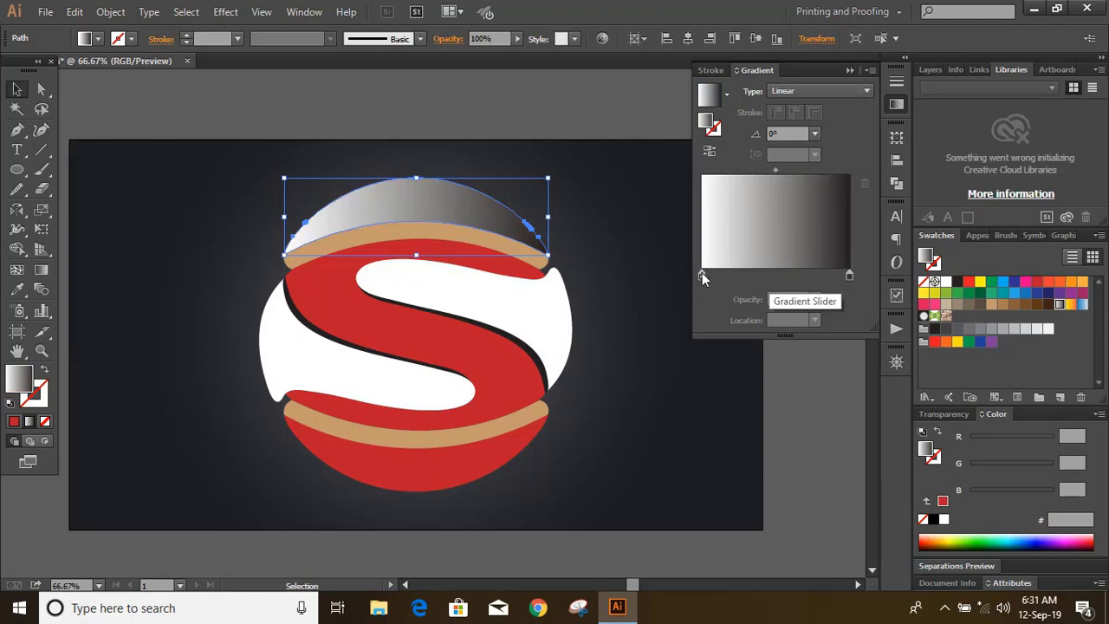
left_click_drag(702, 275, 773, 275)
left_click_drag(706, 274, 698, 275)
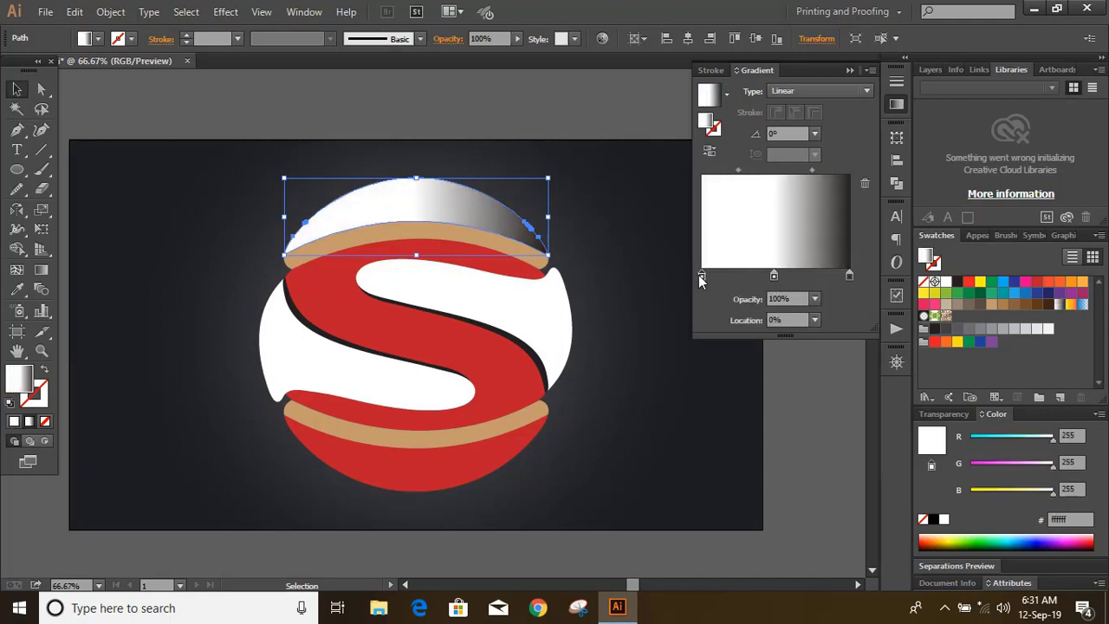
Step: Set the upper cap gradient's starting stop to dark gray #414042 and its middle stop to #6D6E71
double_click(698, 275)
left_click(683, 362)
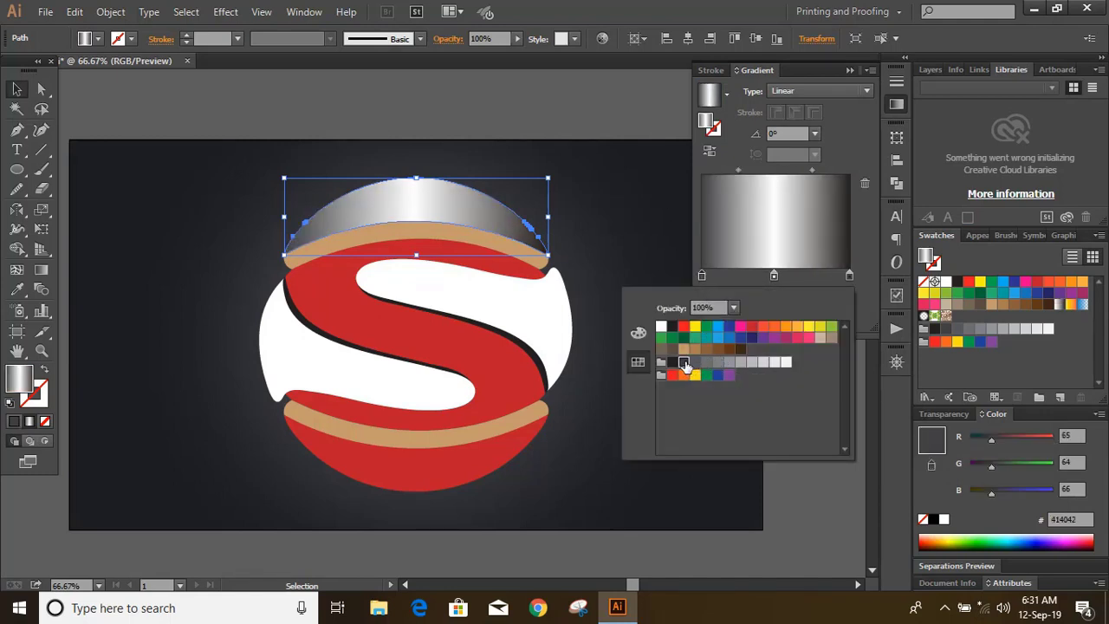
double_click(774, 278)
left_click(707, 361)
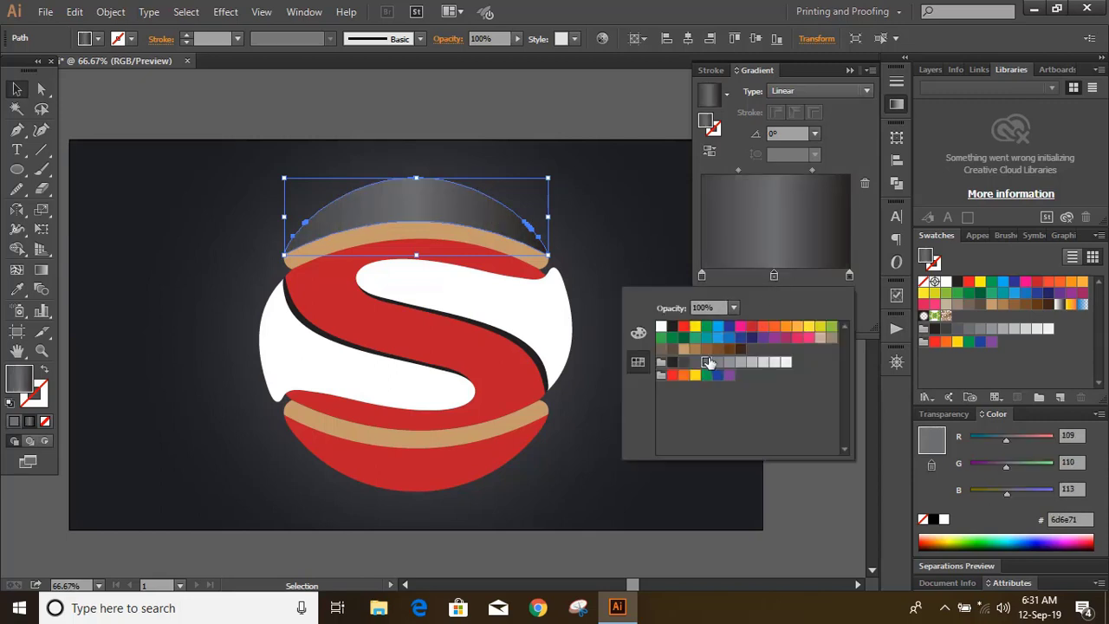
left_click(586, 112)
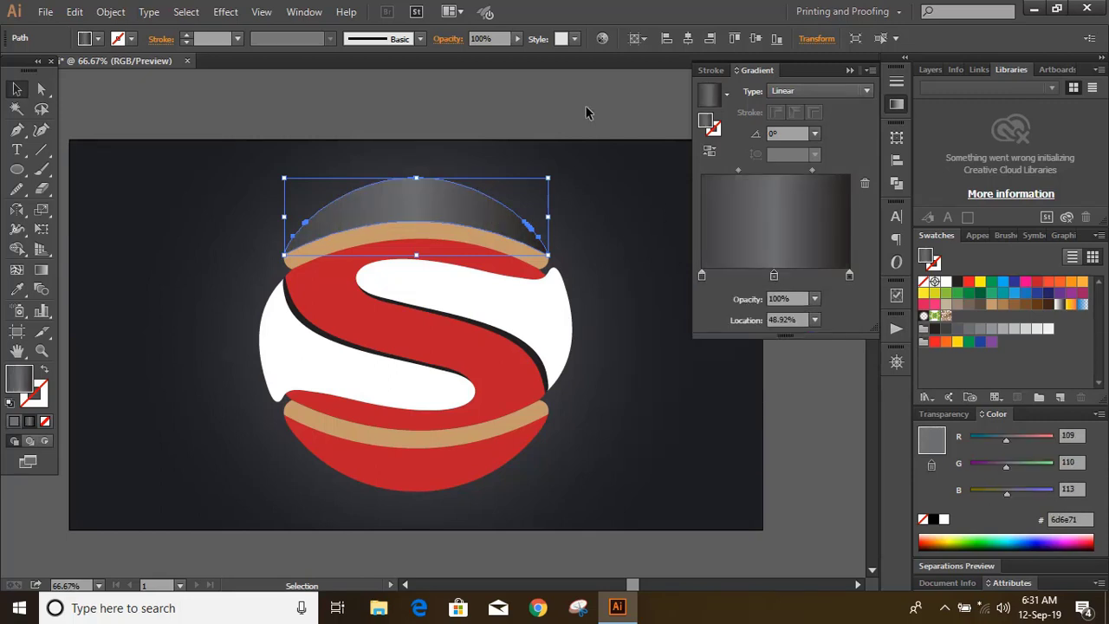
Step: Copy the upper cap's gray gradient to the lower red cap with the Eyedropper
key("i")
left_click(416, 459)
left_click(433, 181)
left_click(16, 89)
left_click(152, 111)
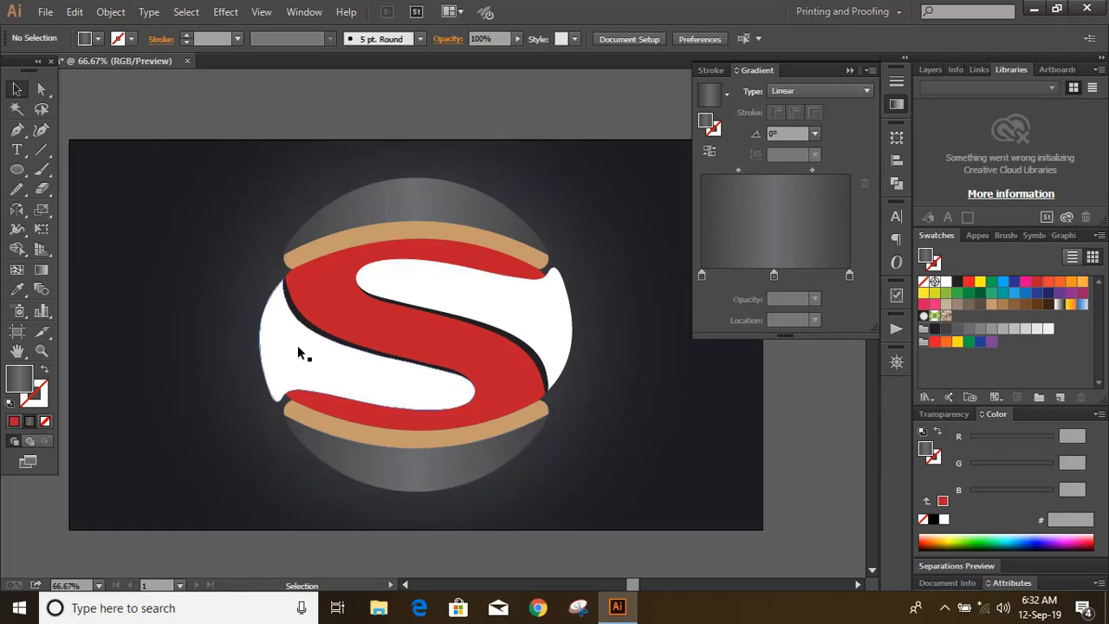
Step: Apply the upper cap's gray gradient to both white inner shapes with the Eyedropper
left_click(300, 349)
key("i")
left_click(355, 187)
left_click(16, 88)
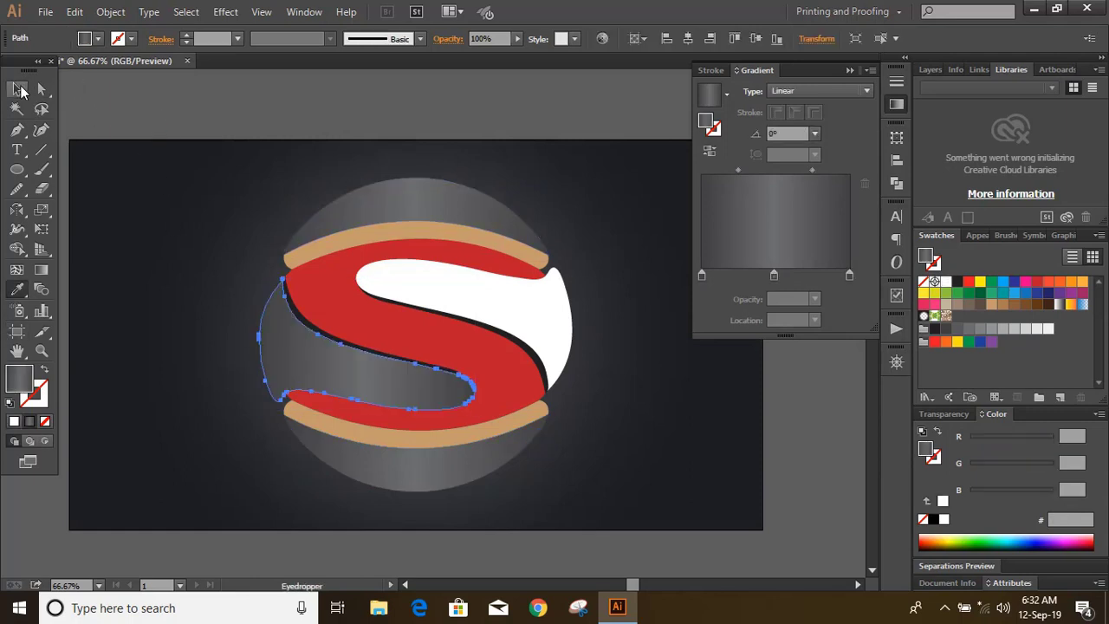
left_click(200, 228)
left_click(518, 307)
left_click(16, 289)
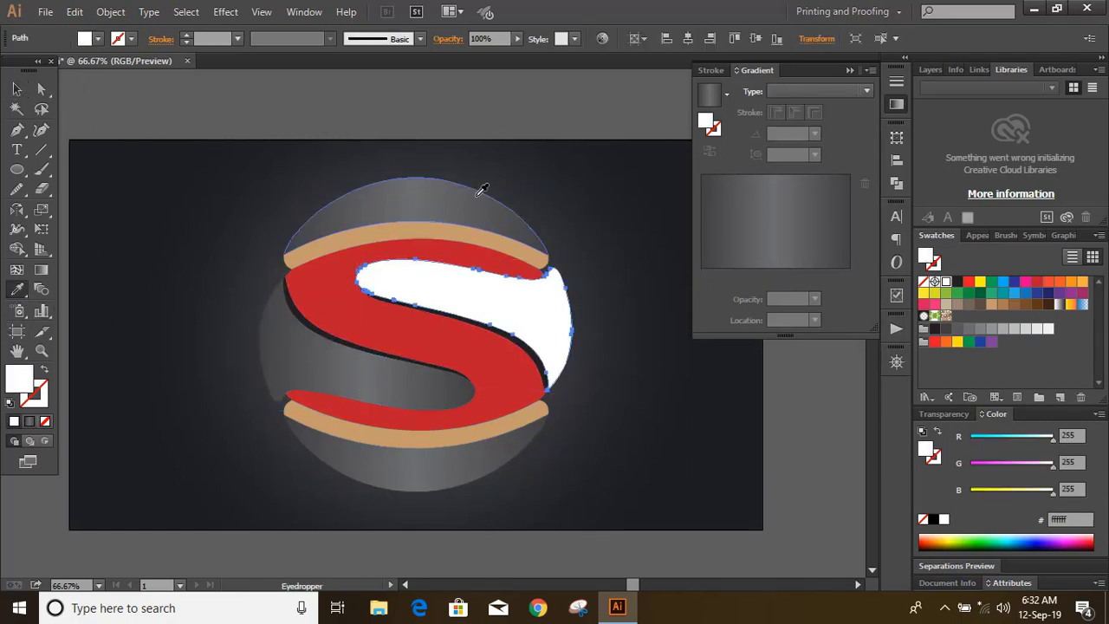
left_click(476, 188)
left_click(16, 89)
Step: Apply the upper cap's gray gradient to the two tan bands together with the Eyedropper
left_click(338, 248)
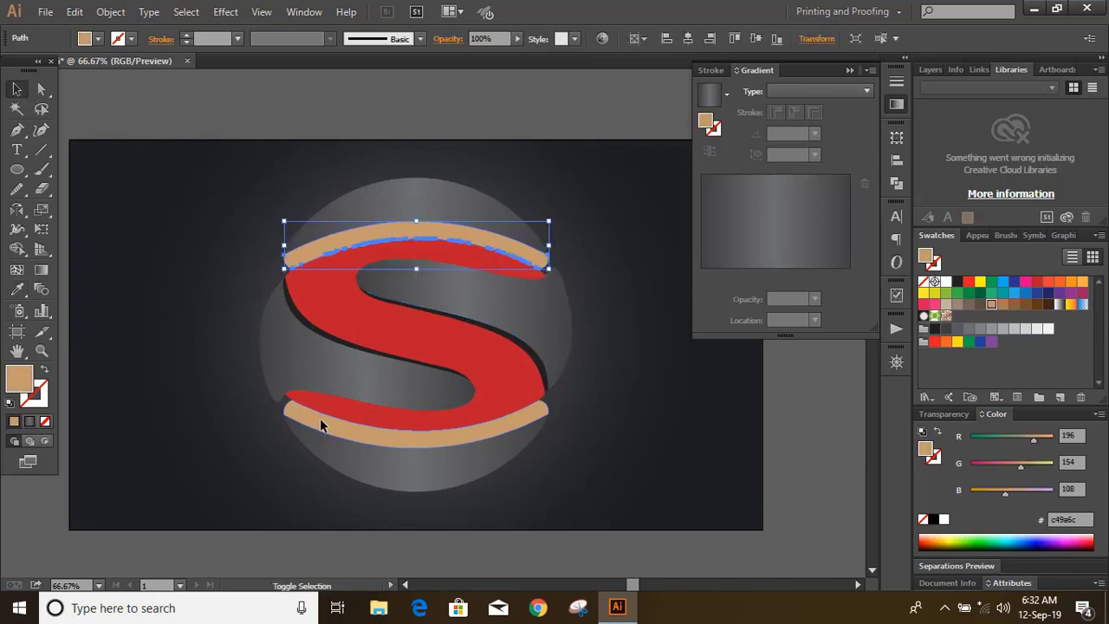
left_click(321, 425, "shift")
left_click(17, 289)
left_click(378, 204)
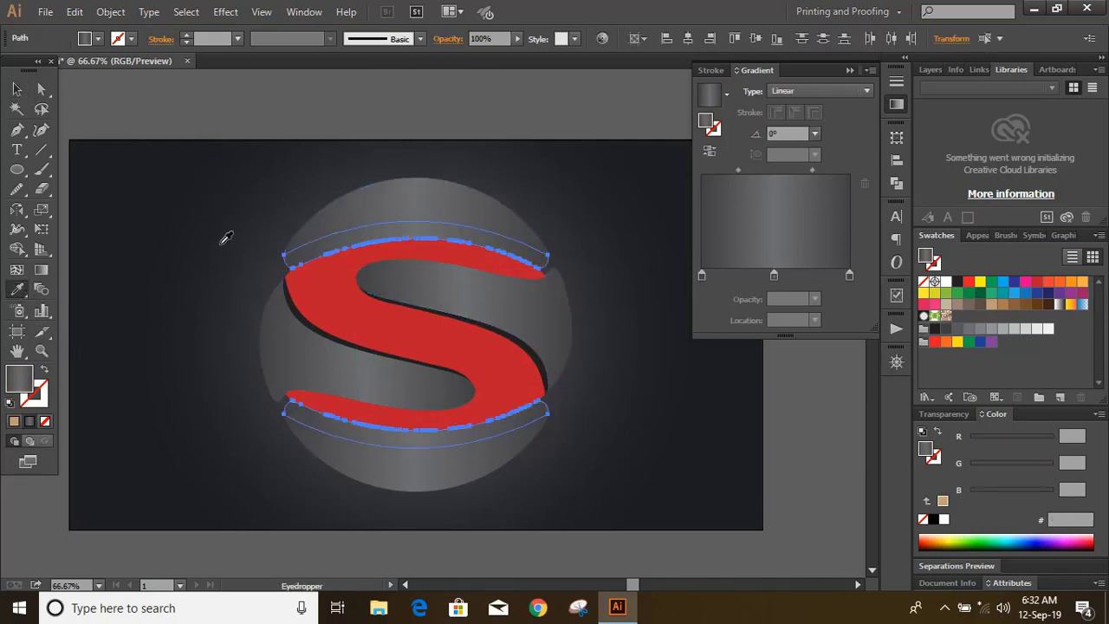
left_click(16, 88)
left_click(138, 120)
Step: Try to run the upper band's gradient across its height with the Gradient tool
left_click(401, 235)
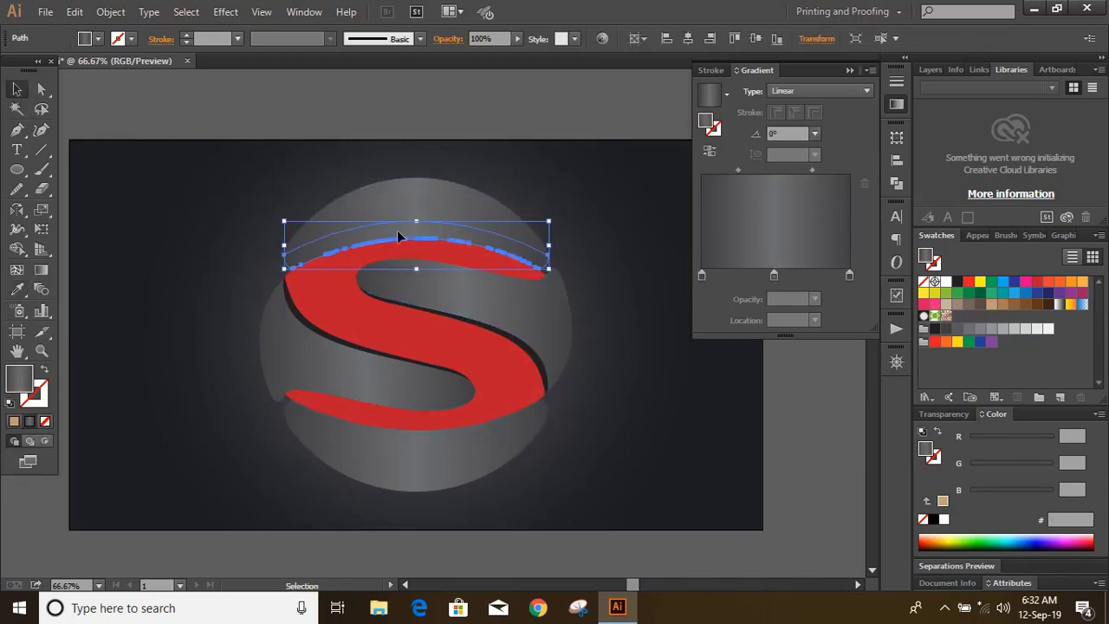
left_click(41, 270)
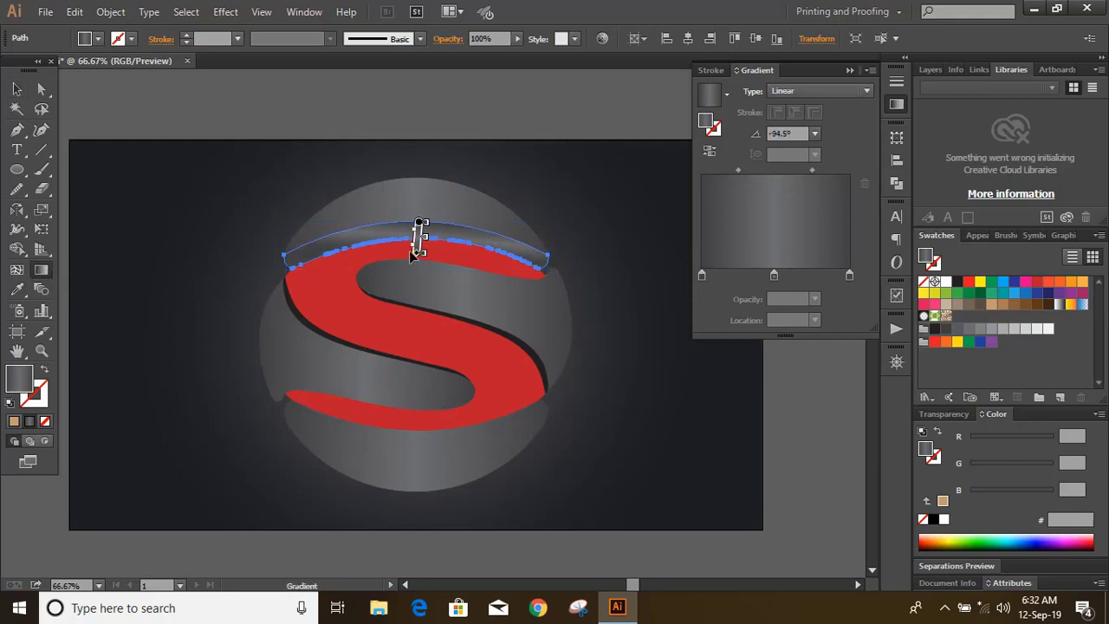
left_click(17, 89)
left_click(223, 136)
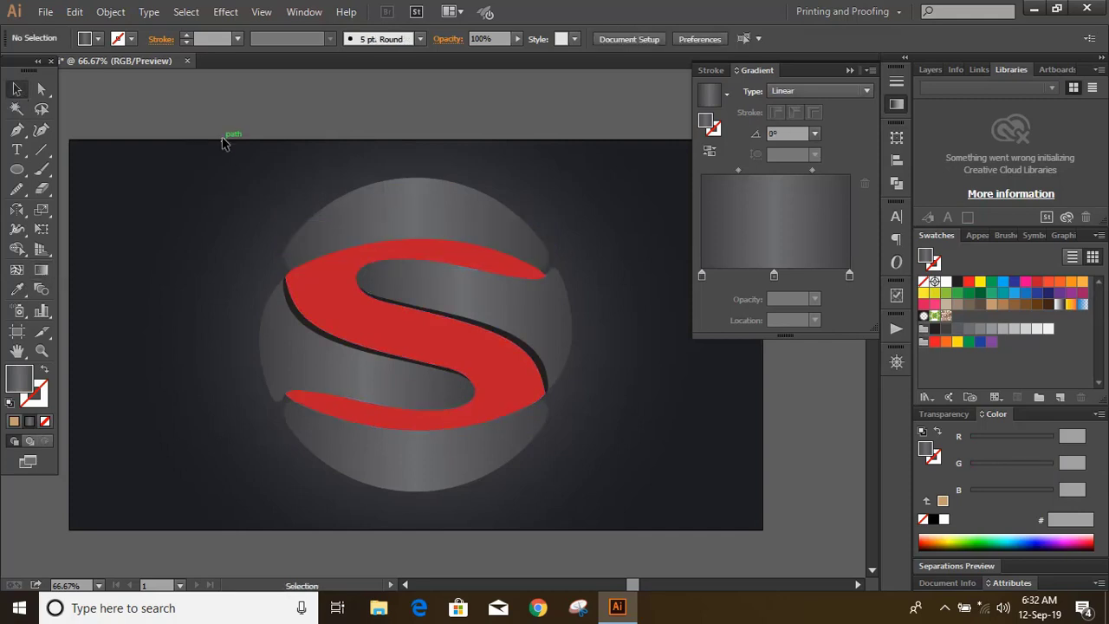
Step: Lighten the middle stop of the upper band's gradient to #939598
left_click(375, 238)
double_click(774, 275)
left_click(729, 362)
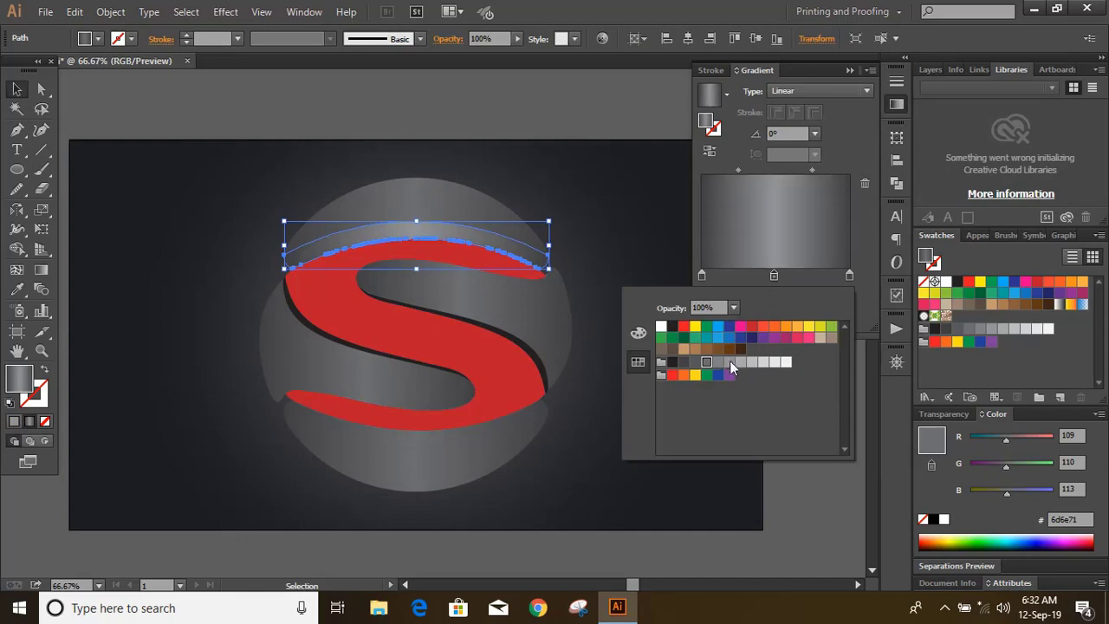
left_click(156, 117)
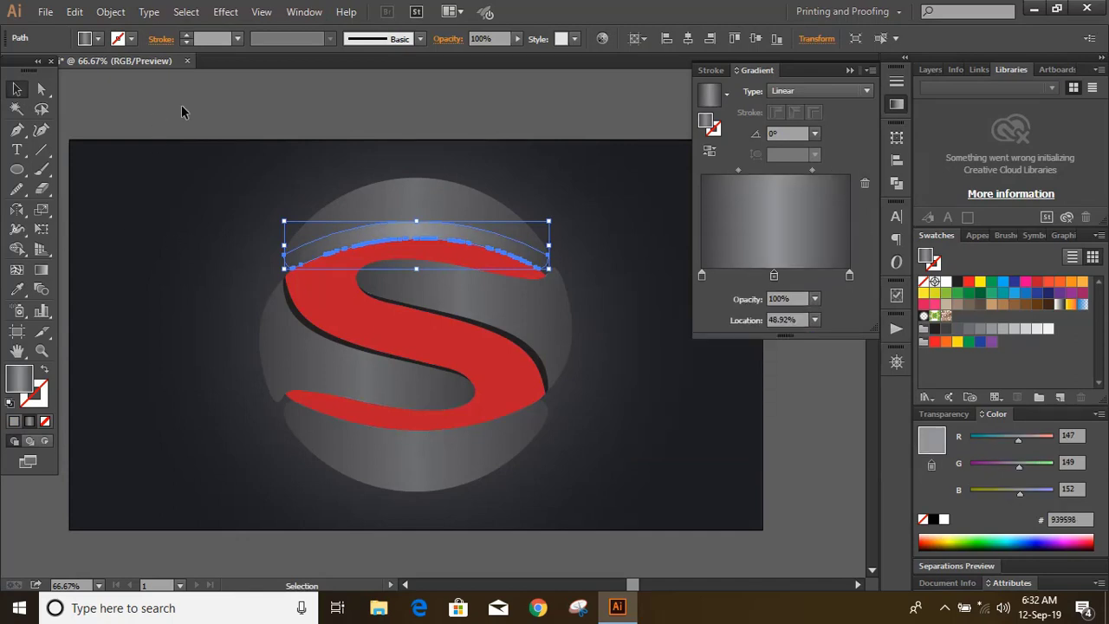
left_click(182, 111)
Step: Copy the upper band's lightened gradient to the lower band with the Eyedropper
scroll(178, 111, "down", 1)
left_click(403, 431)
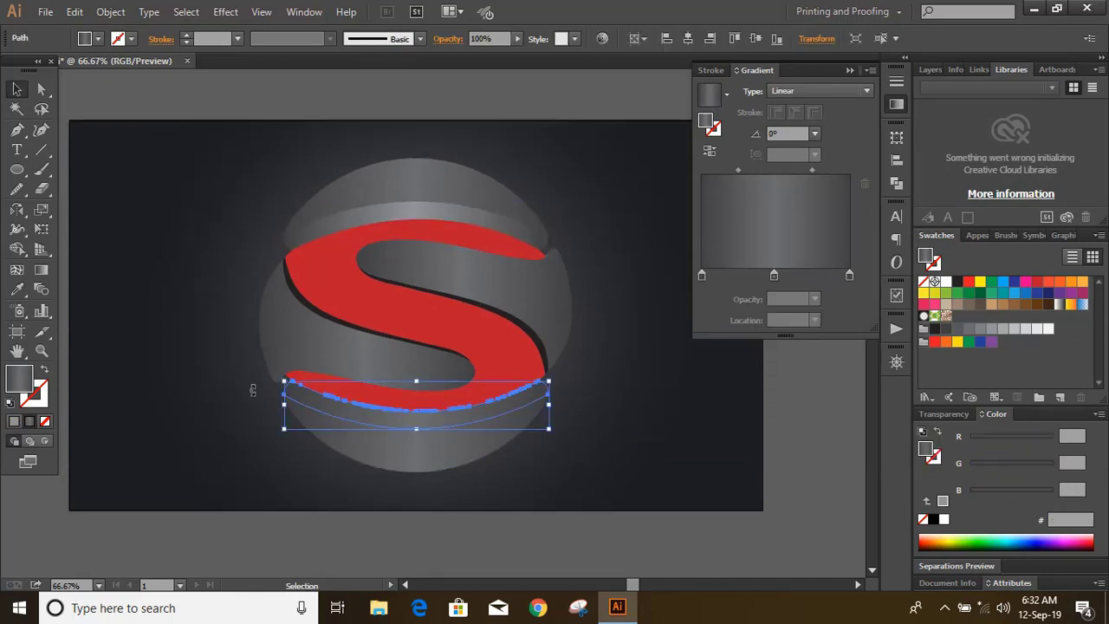
key("i")
left_click(346, 211)
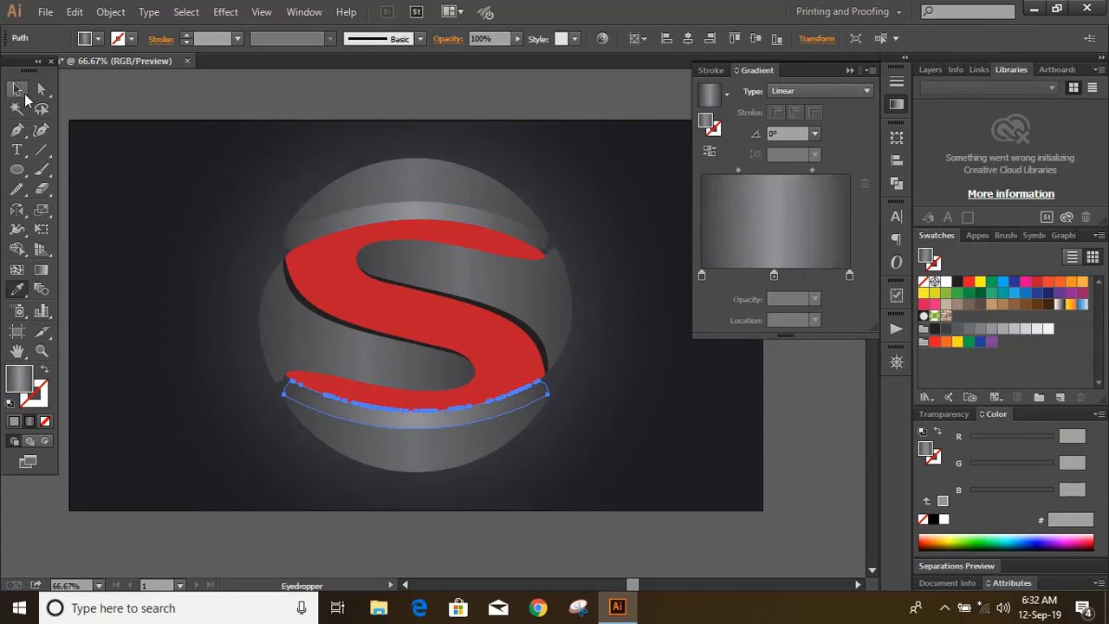
left_click(17, 88)
Step: Set the middle stop of the upper band's gradient to very light gray #E6E7E8
left_click(415, 186)
left_click(774, 274)
double_click(774, 274)
left_click(751, 362)
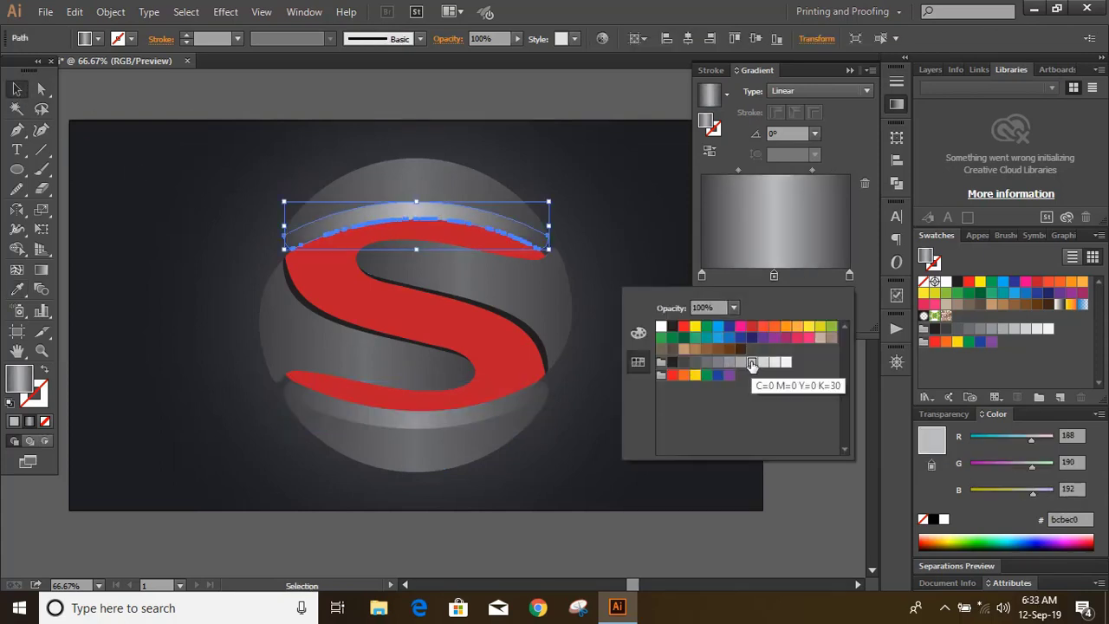
left_click(762, 362)
left_click(773, 362)
left_click(555, 140)
left_click(527, 97)
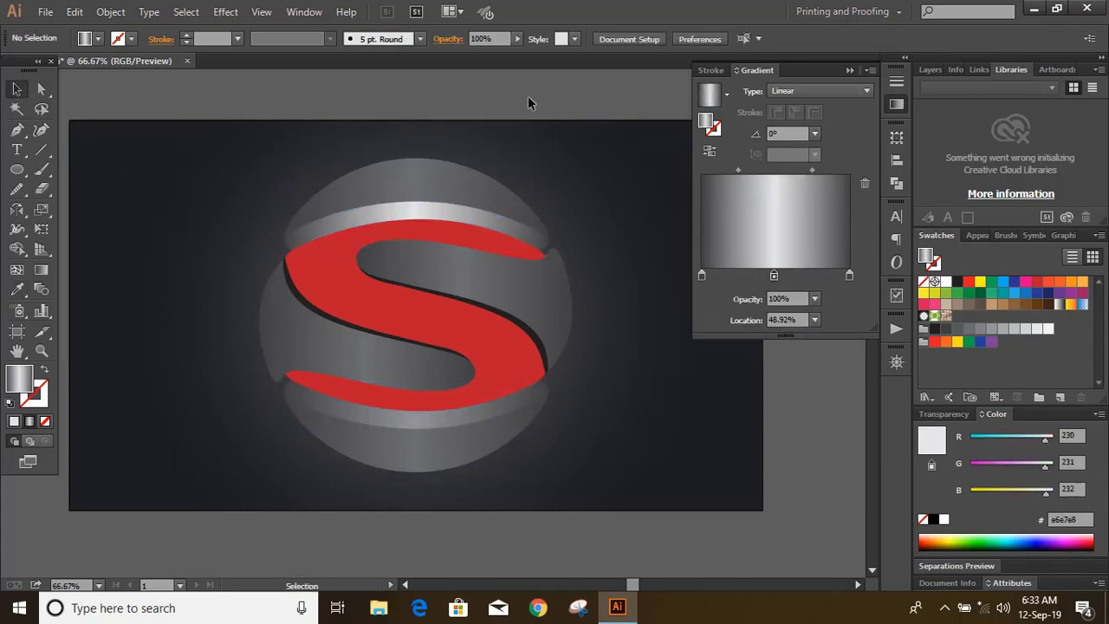
Step: Match the lower band to the upper band's bright silver gradient with the Eyedropper
left_click(428, 416)
left_click(18, 291)
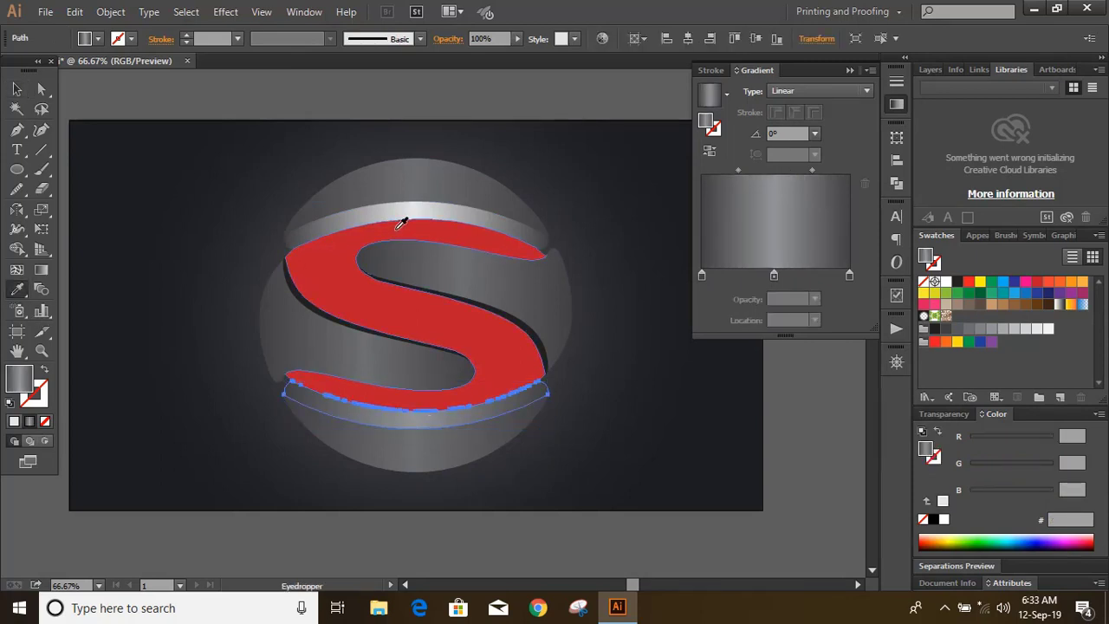
left_click(416, 204)
left_click(17, 89)
left_click(166, 107)
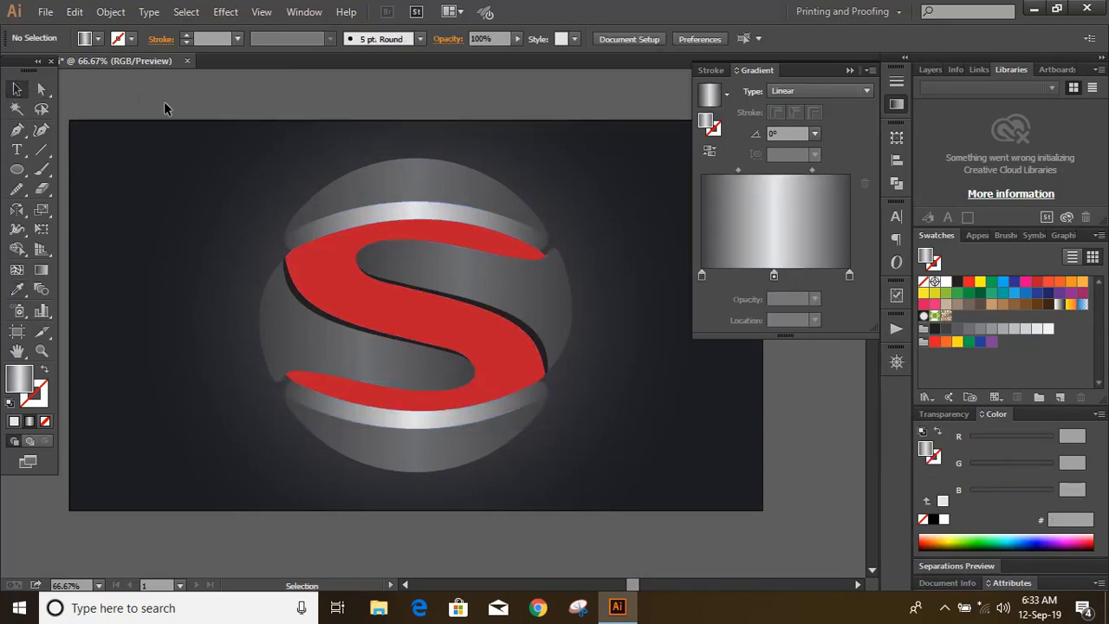
Step: Set the middle stop of the upper cap's gradient to light gray #BCBEC0
left_click(416, 178)
double_click(773, 275)
left_click(735, 362)
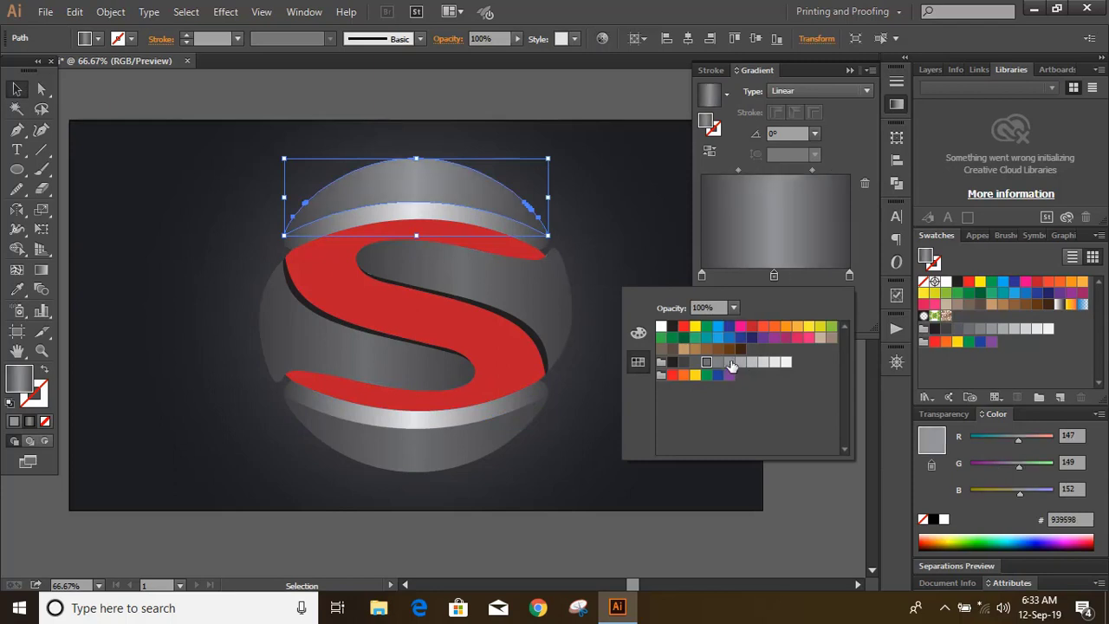
left_click(743, 362)
left_click(752, 362)
left_click(533, 96)
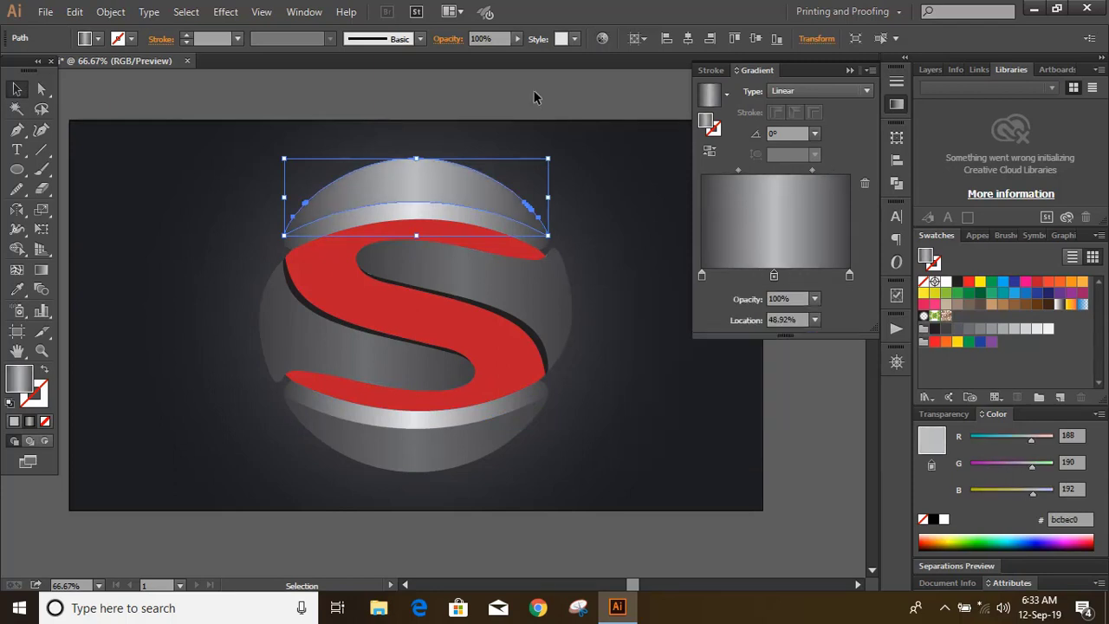
left_click(533, 97)
Step: Copy the upper cap's lighter silver gradient to the lower cap with the Eyedropper
left_click(448, 460)
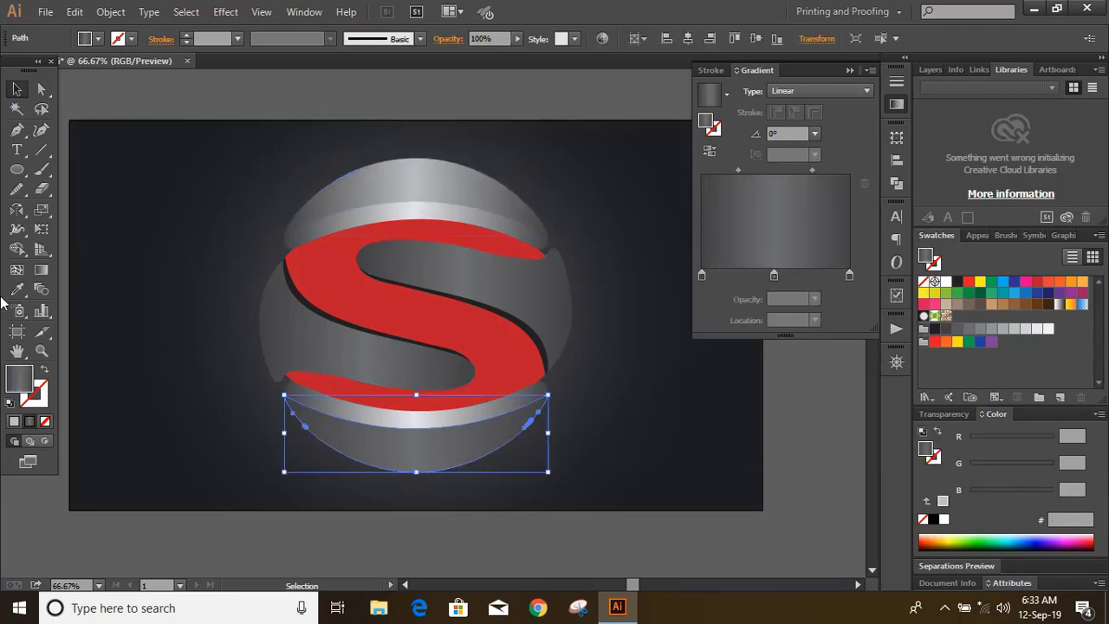
left_click(17, 289)
left_click(425, 169)
left_click(17, 88)
left_click(145, 105)
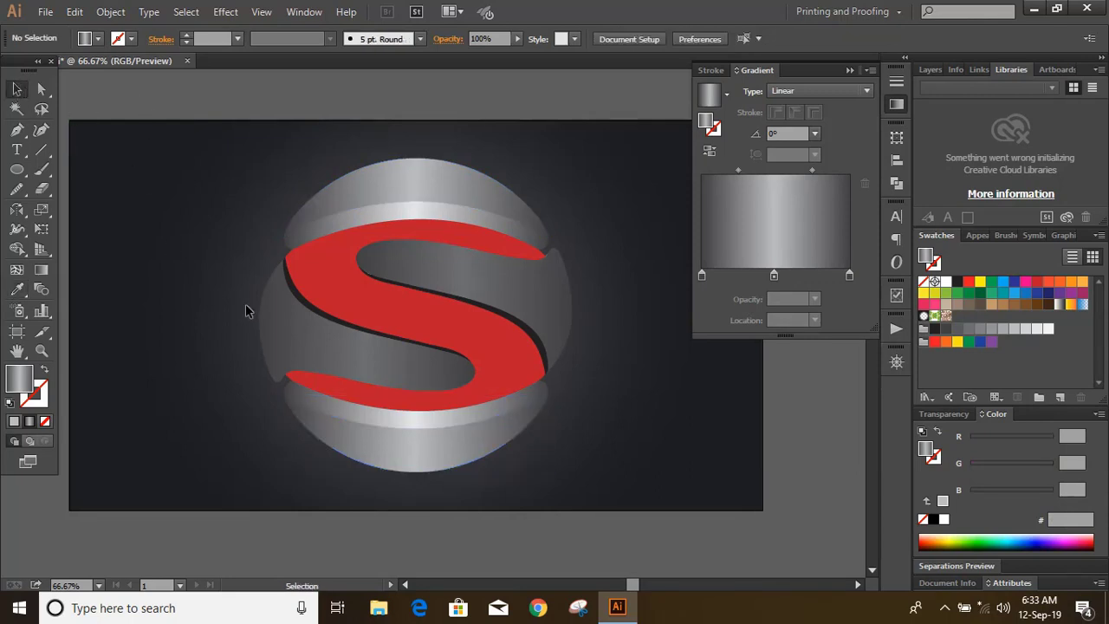
Step: Match both inner shapes beside the S to the upper cap's silver gradient with the Eyedropper
left_click(264, 312)
left_click(16, 289)
left_click(17, 88)
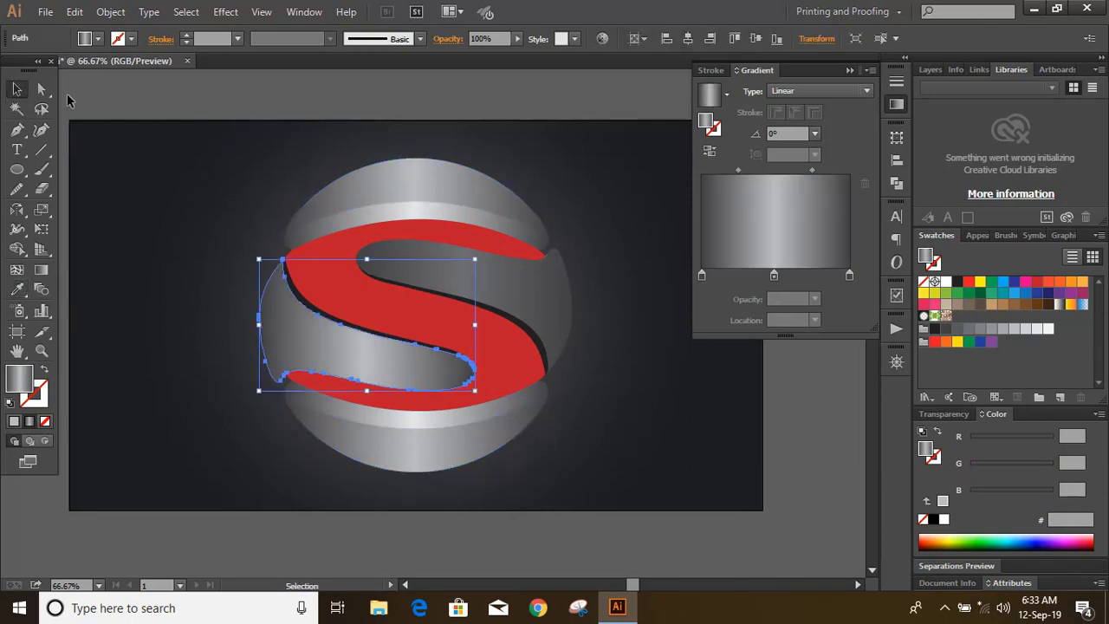
left_click(104, 111)
left_click(559, 292)
left_click(17, 289)
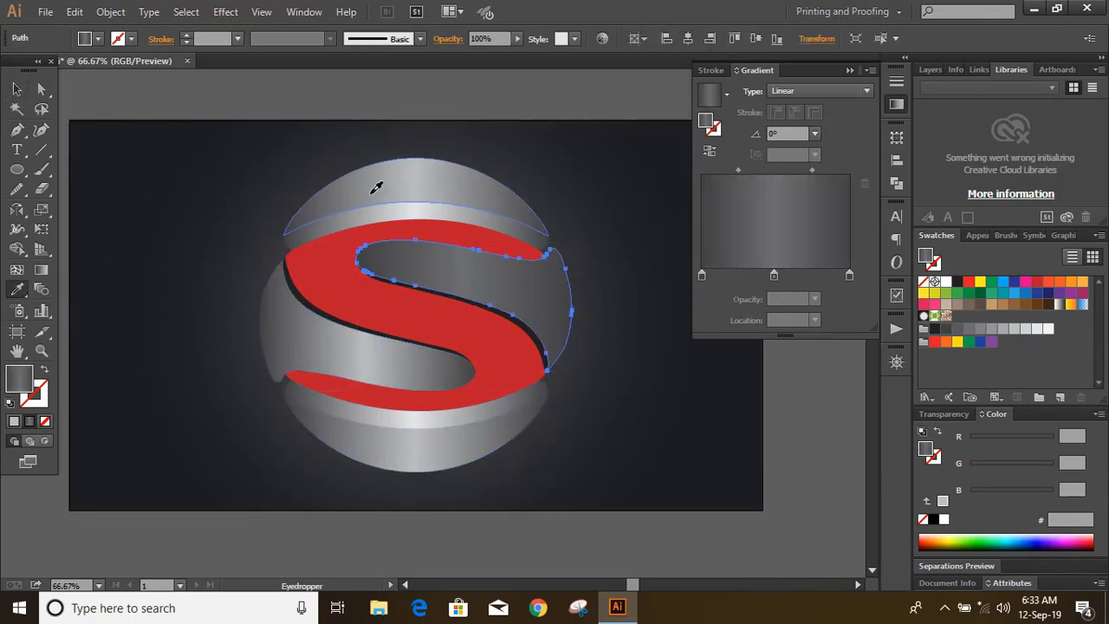
left_click(376, 182)
left_click(16, 88)
left_click(163, 104)
Step: Copy the upper band's bright silver gradient to both dark edge slivers of the S with the Eyedropper
key("ctrl+1")
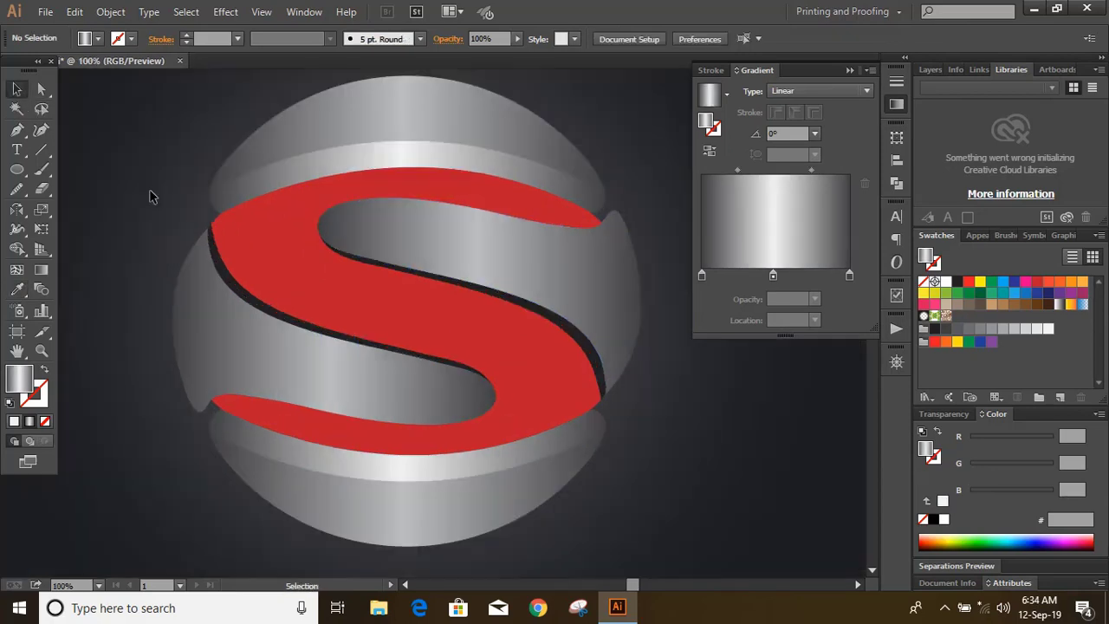
left_click(585, 346)
left_click(17, 290)
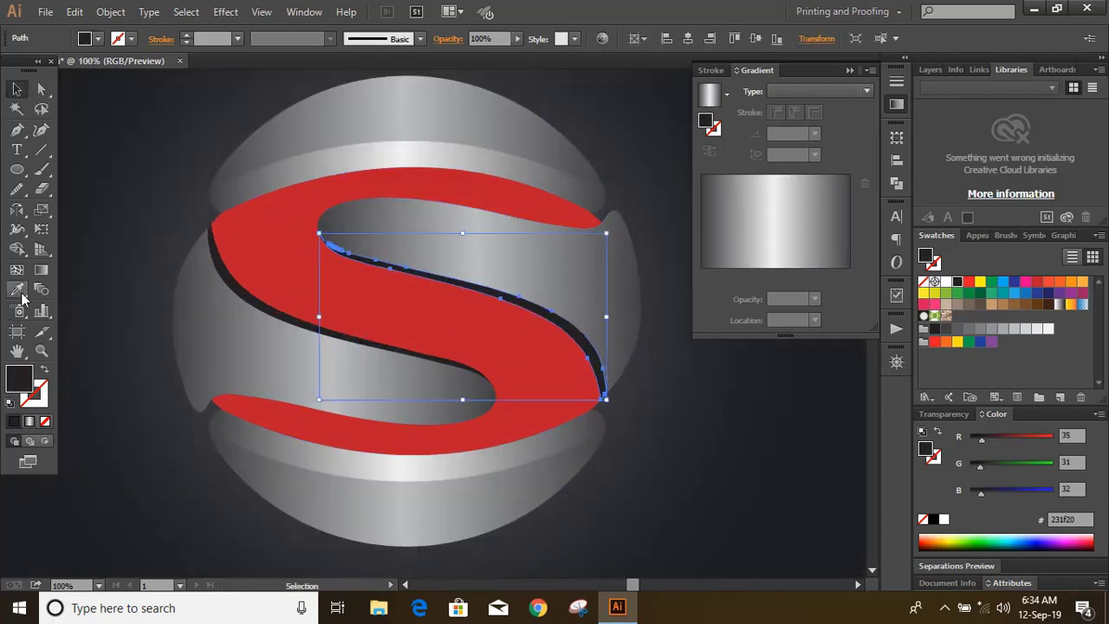
left_click(352, 160)
left_click(16, 89)
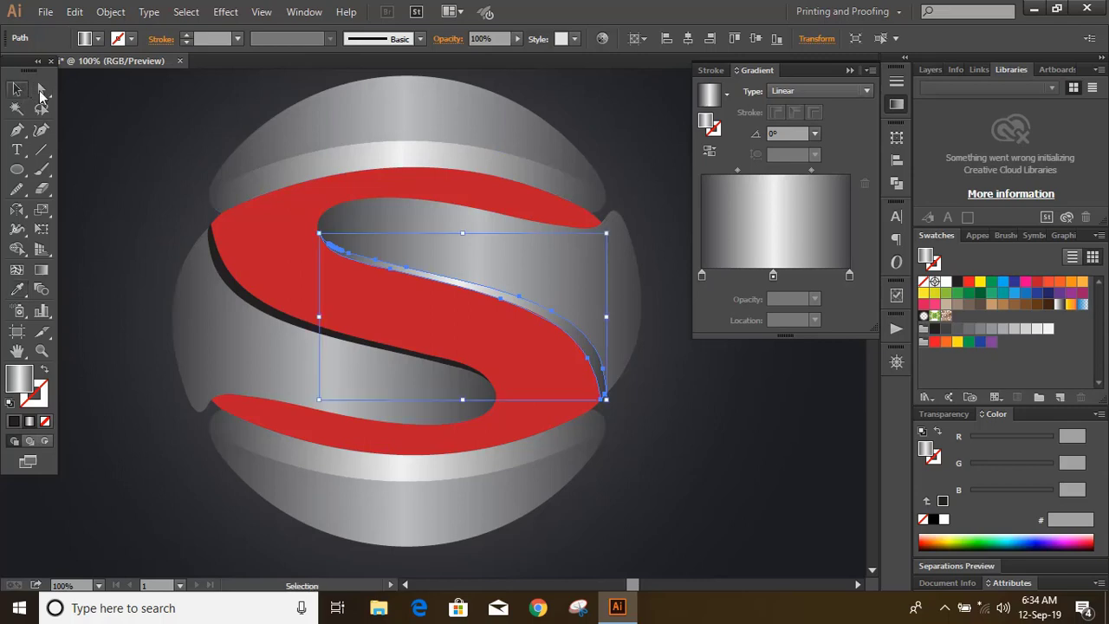
left_click(111, 132)
left_click(247, 303)
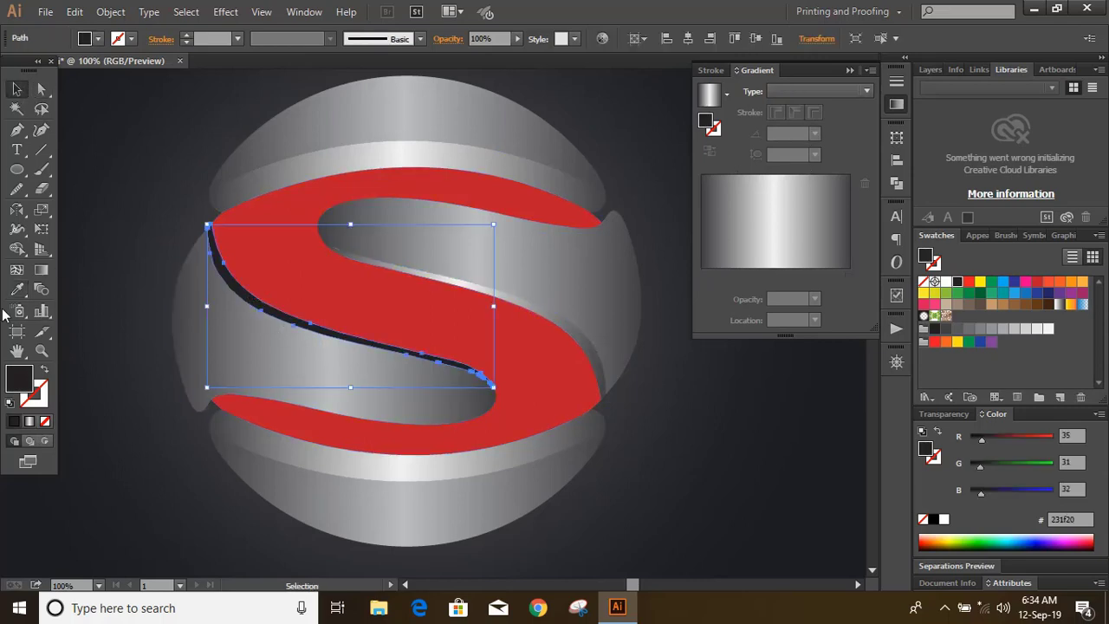
left_click(17, 290)
left_click(452, 279)
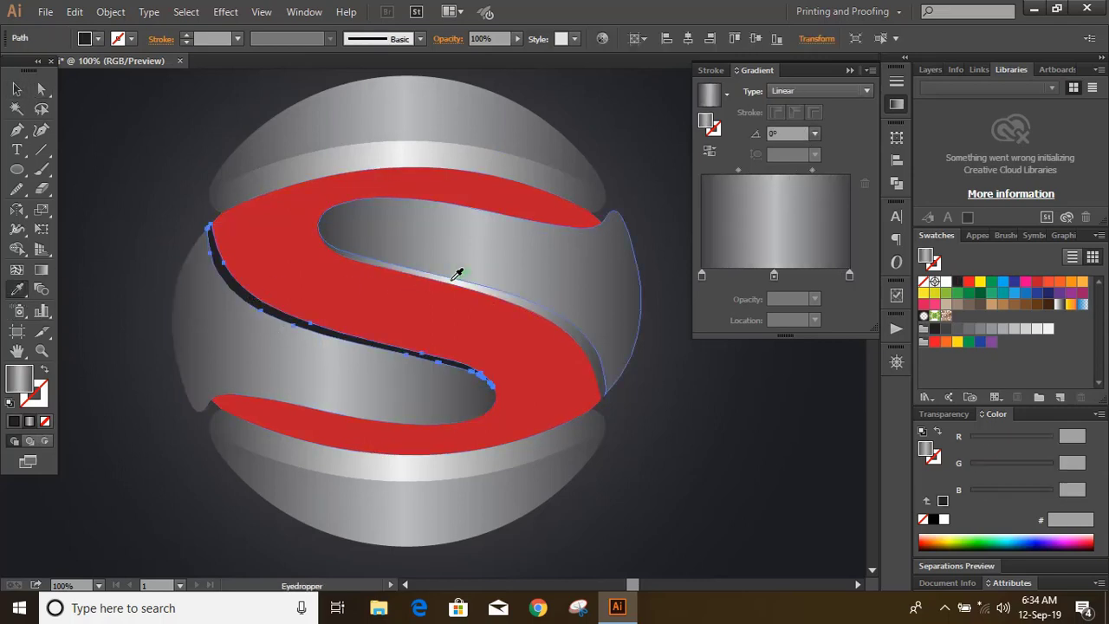
left_click(501, 288)
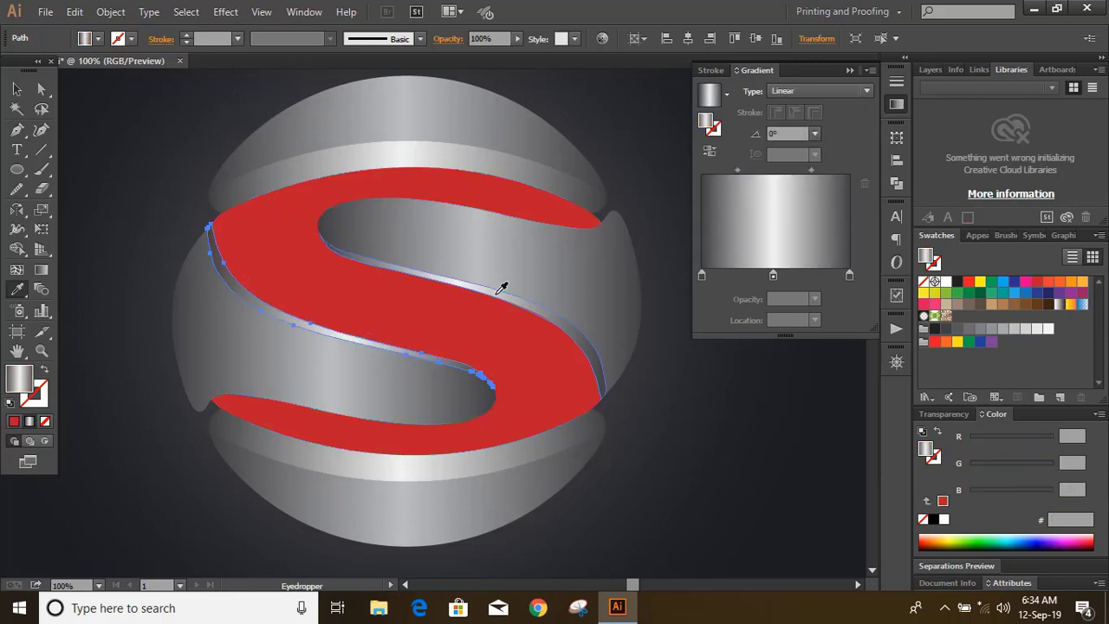
Step: Redirect the lower-left sliver's gradient diagonally down across the sliver with the Gradient tool
left_click(41, 270)
mouse_move(195, 249)
left_mouse_down()
mouse_move(384, 373)
mouse_move(510, 420)
left_mouse_up()
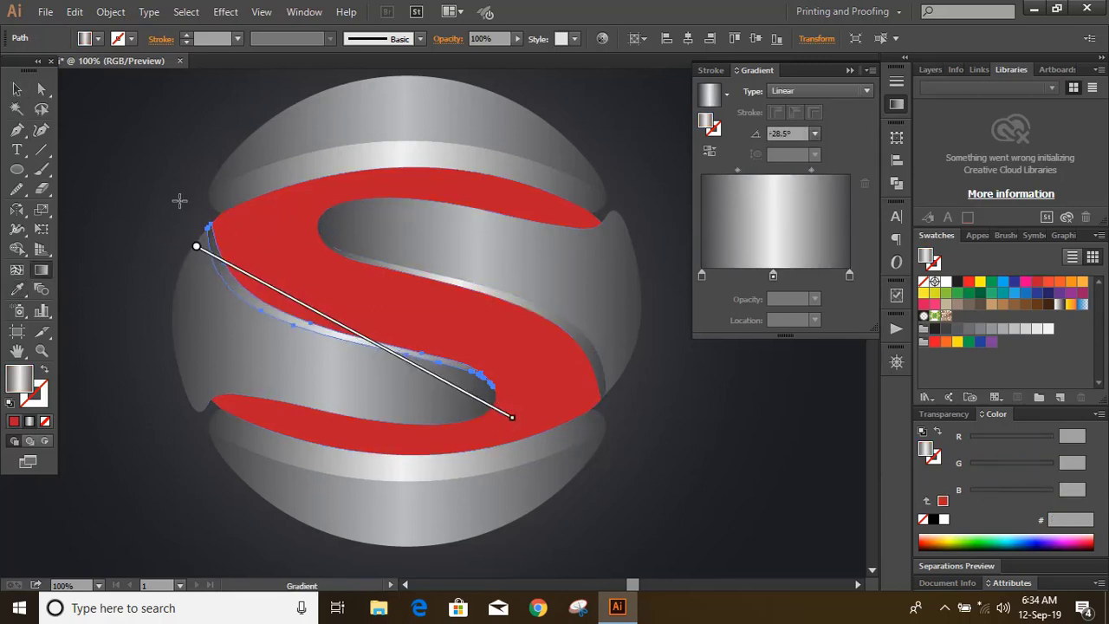
left_click_drag(219, 223, 226, 395)
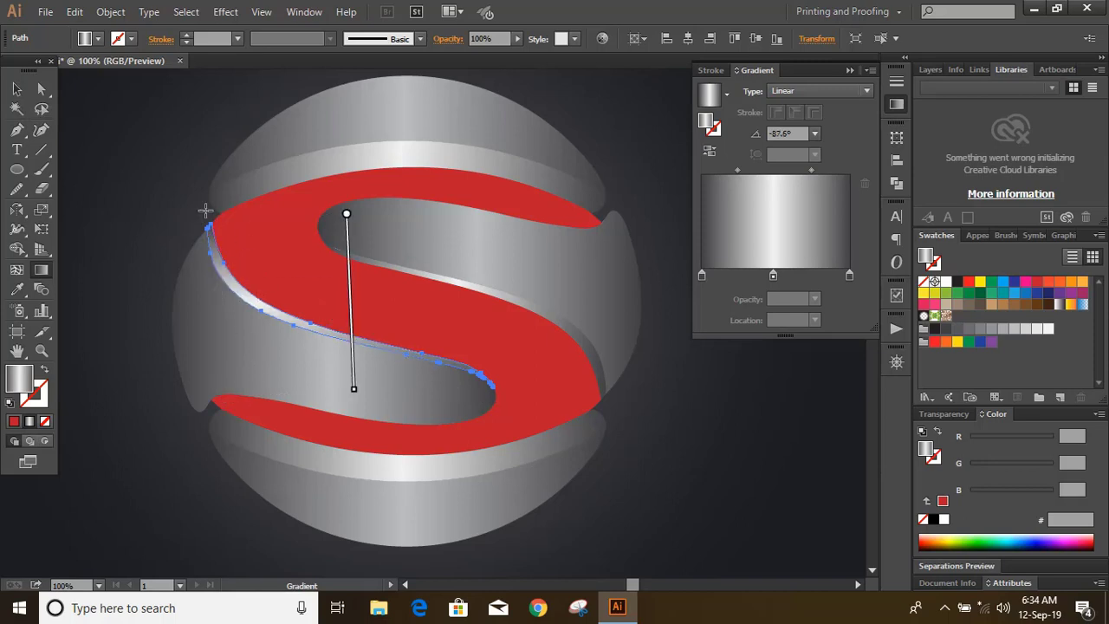
mouse_move(207, 217)
left_mouse_down()
mouse_move(364, 460)
mouse_move(205, 216)
left_mouse_up()
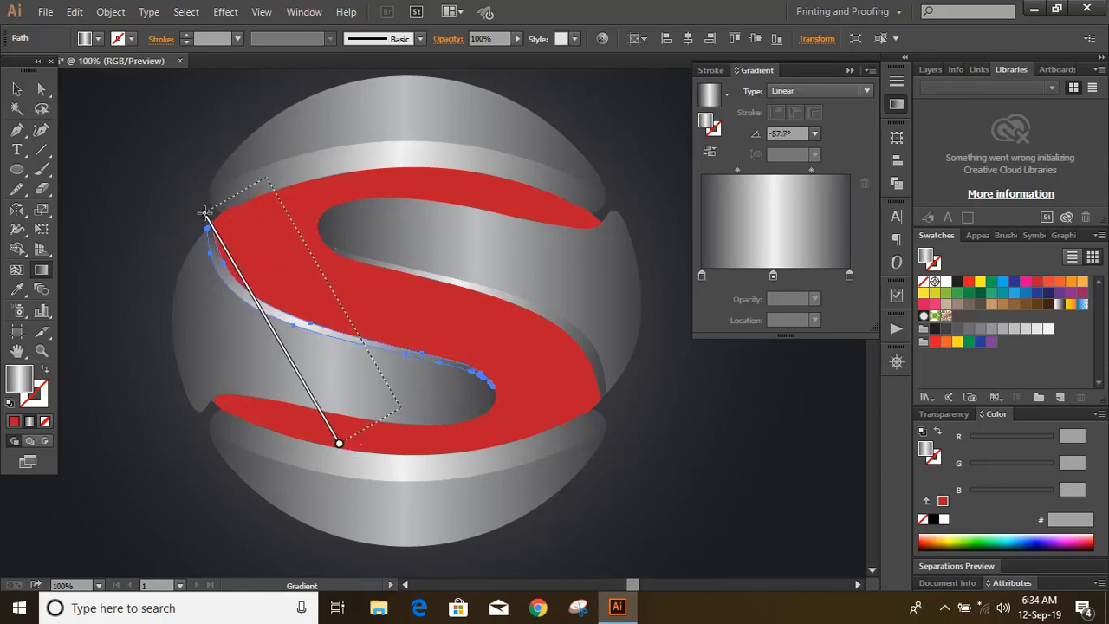
left_click_drag(399, 406, 265, 178)
left_click(16, 89)
left_click(121, 164)
Step: Draw a curved Pen path inside the S's diagonal stroke, from the upper inner curve to the lower right corner
left_click(384, 223)
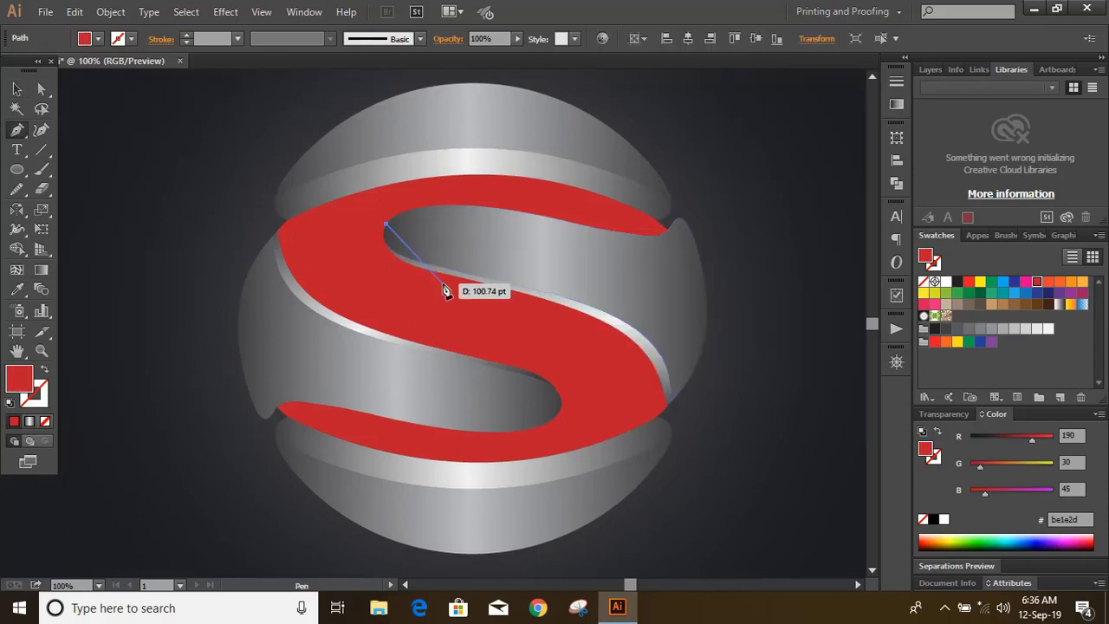
left_click(441, 282)
left_click(526, 301)
left_click(575, 319)
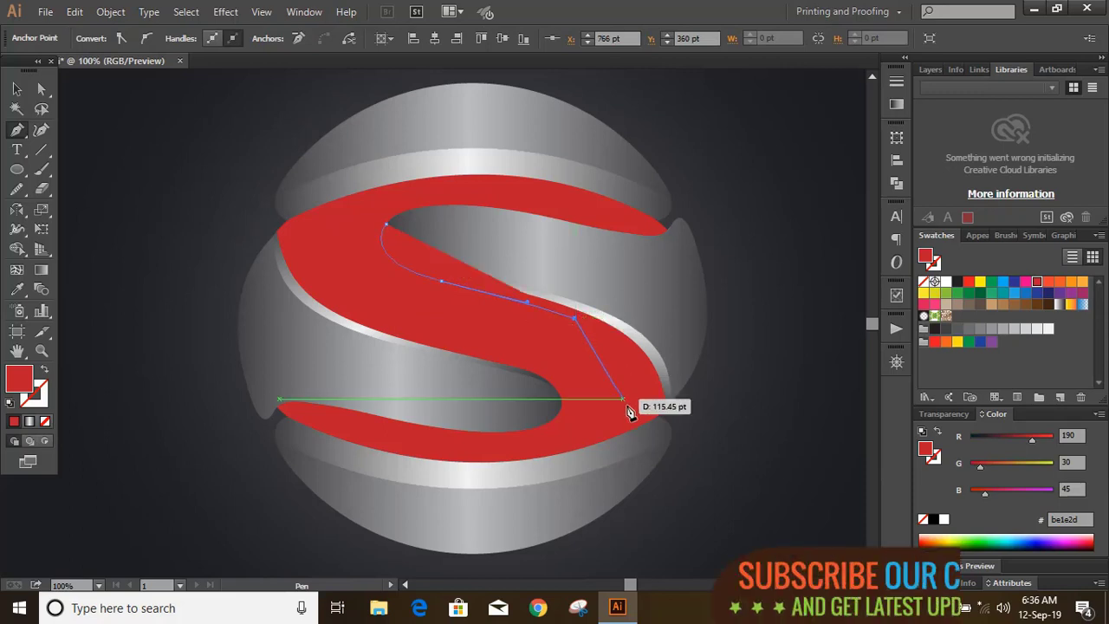
scroll(632, 407, "down", 1)
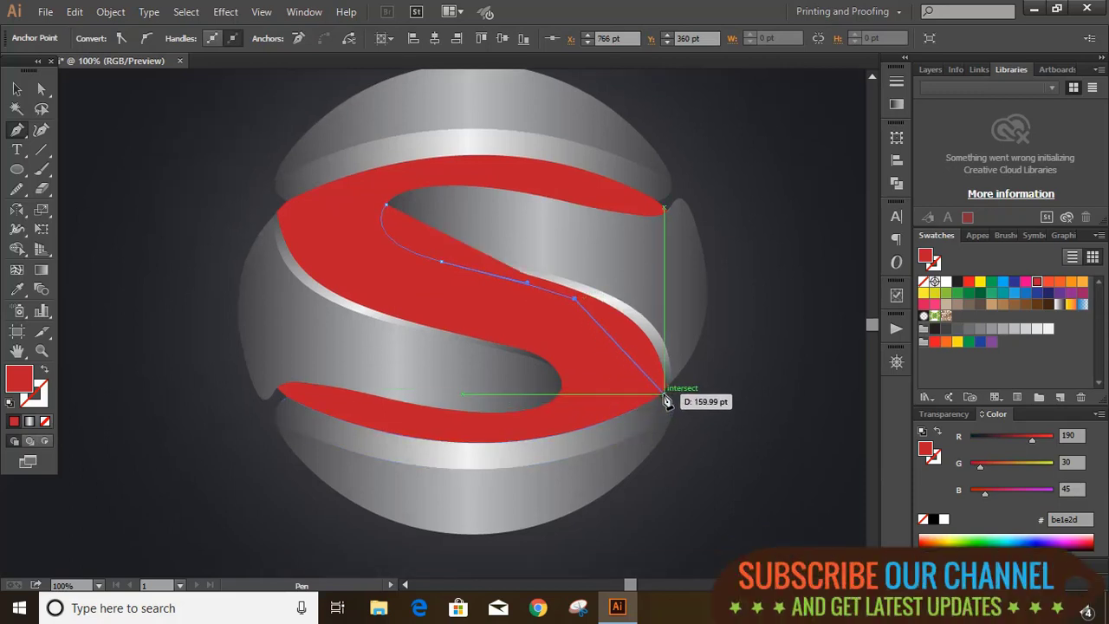
left_click_drag(665, 396, 674, 466)
left_click(17, 90)
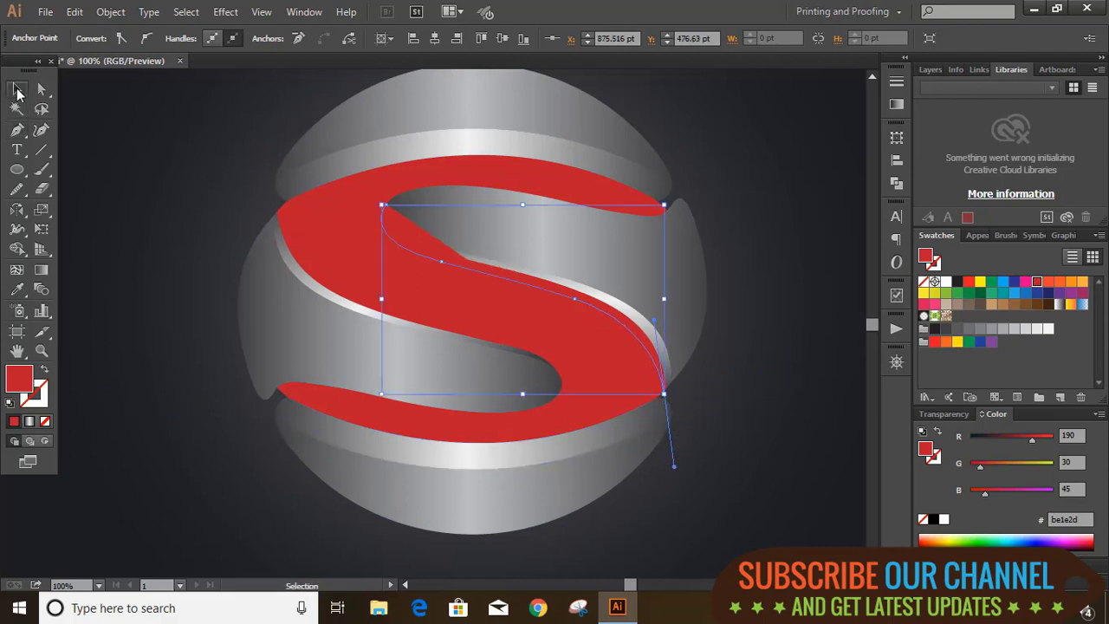
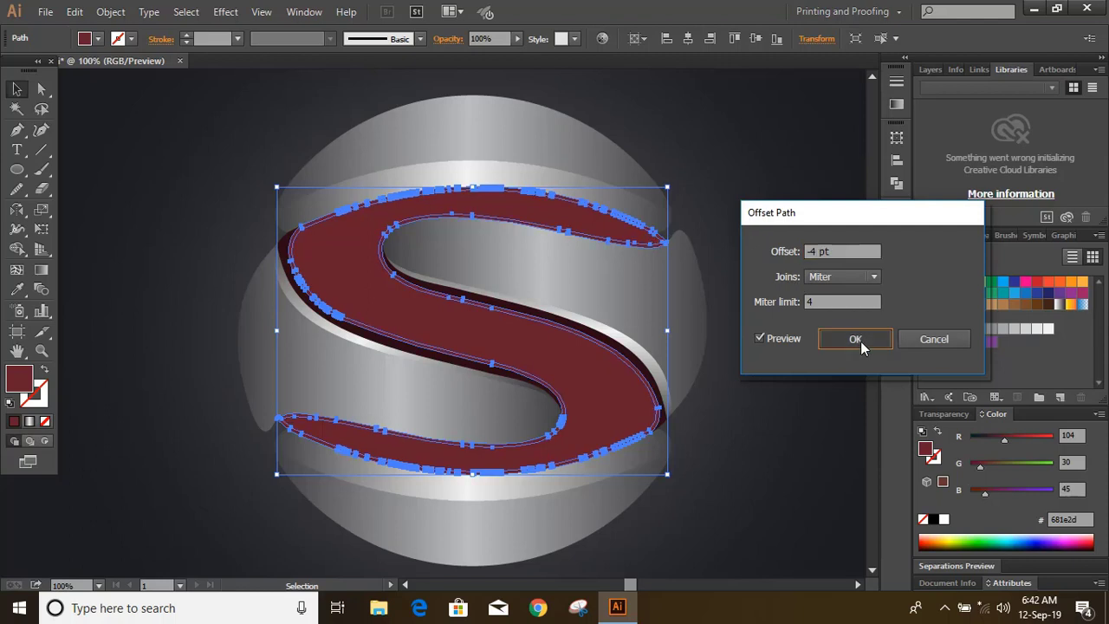
Step: Apply a linear gradient to the inset S shape, set its first stop to red #ED1C24 and remove the middle stop
left_click(896, 105)
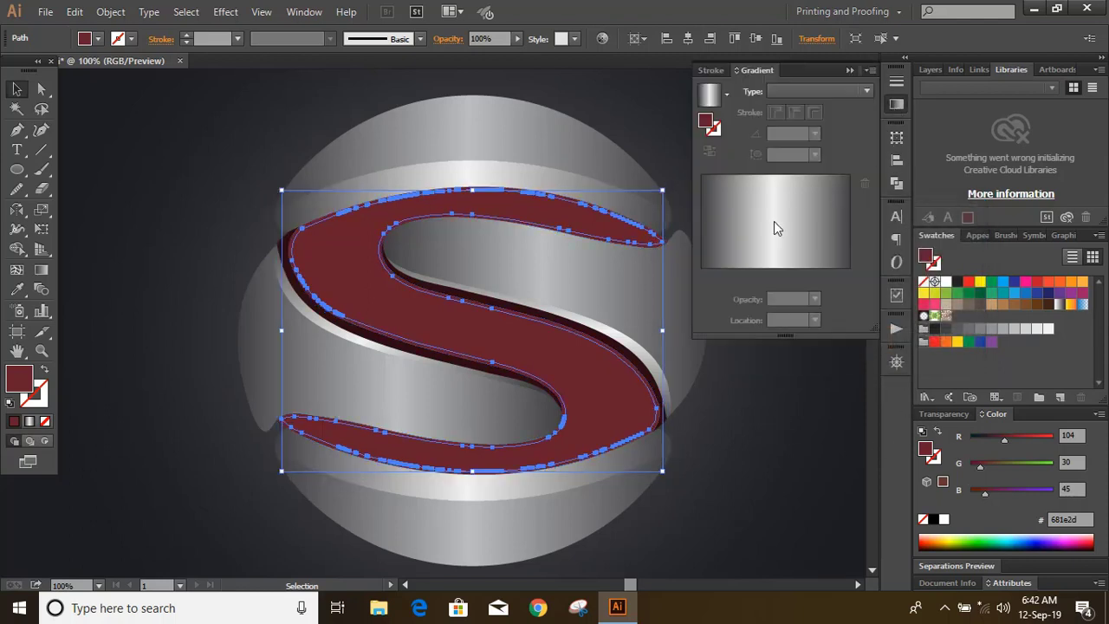
left_click(774, 226)
double_click(702, 276)
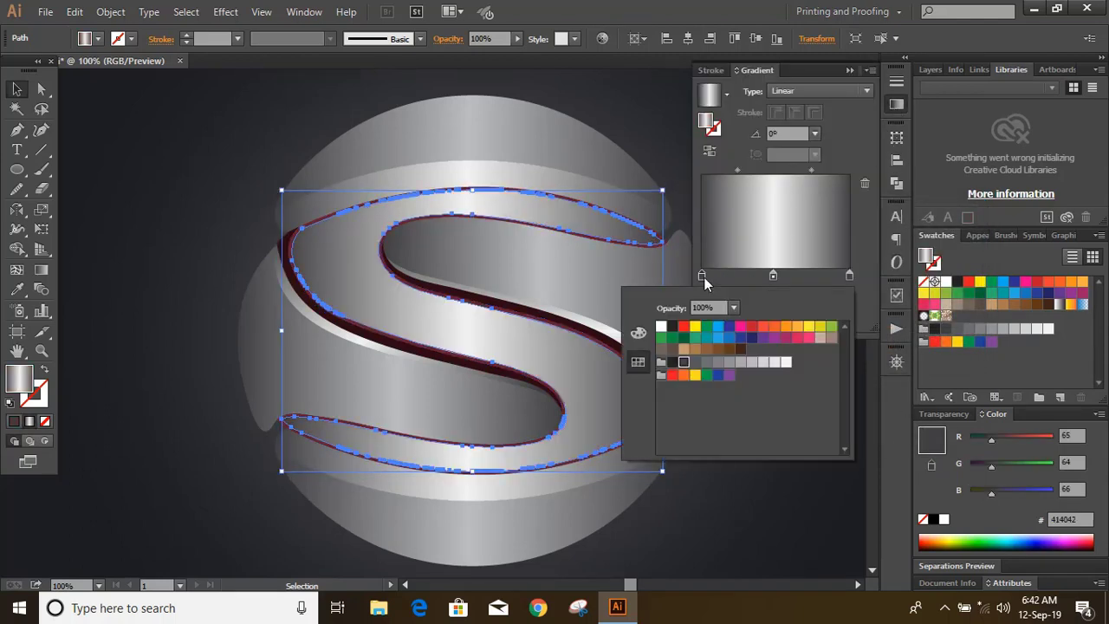
left_click(683, 327)
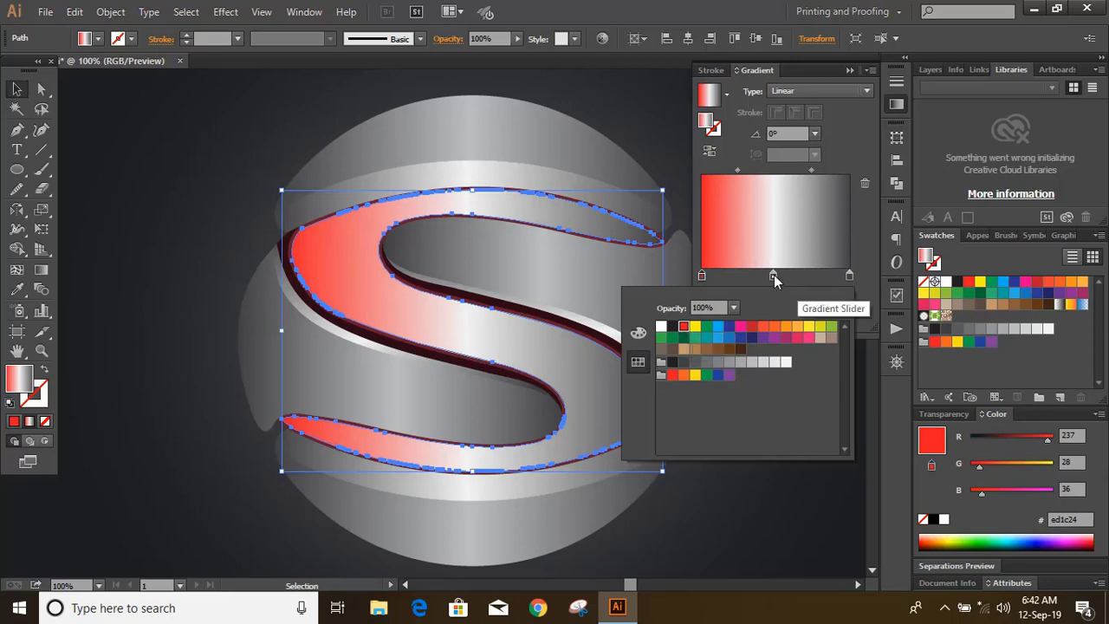
left_click_drag(773, 275, 797, 321)
Step: Set the end stop of the inset S's gradient to white with 0% opacity
double_click(847, 274)
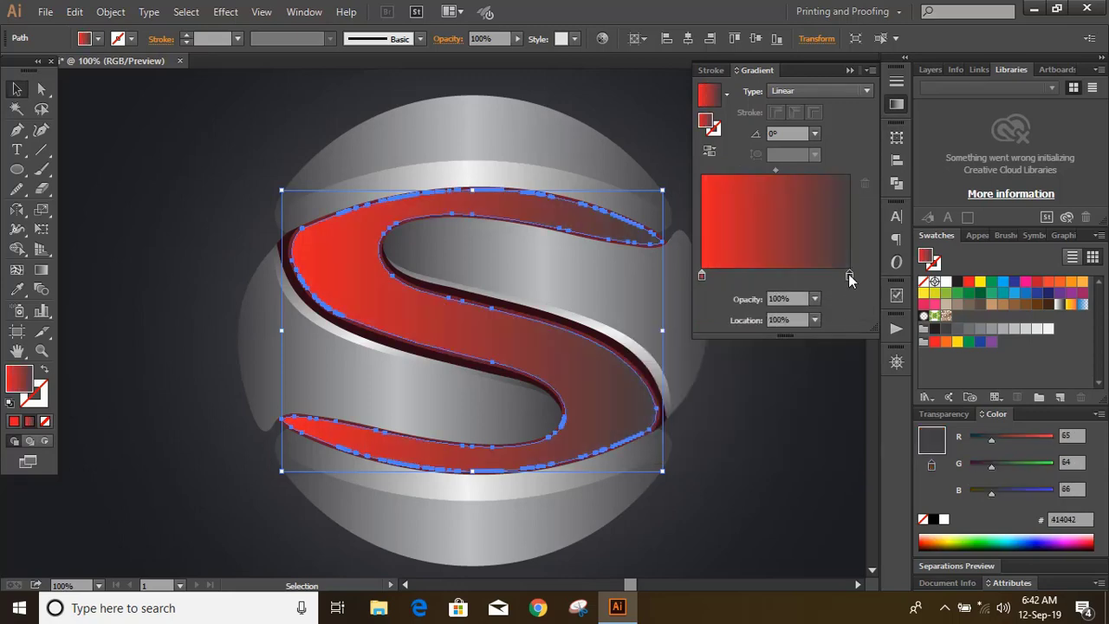
left_click(660, 328)
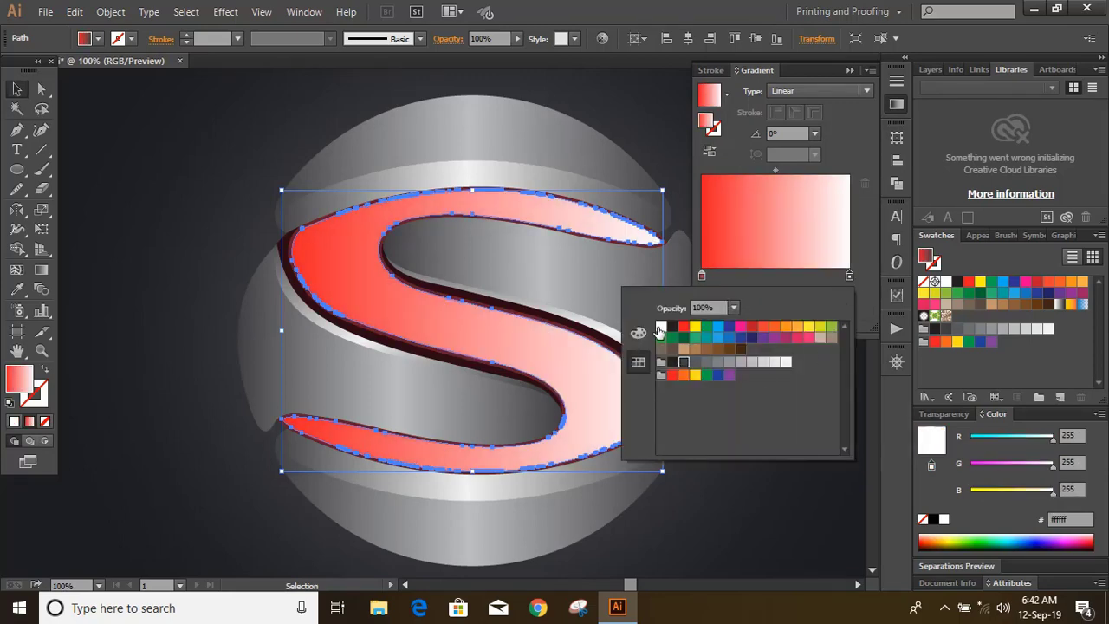
left_click(850, 276)
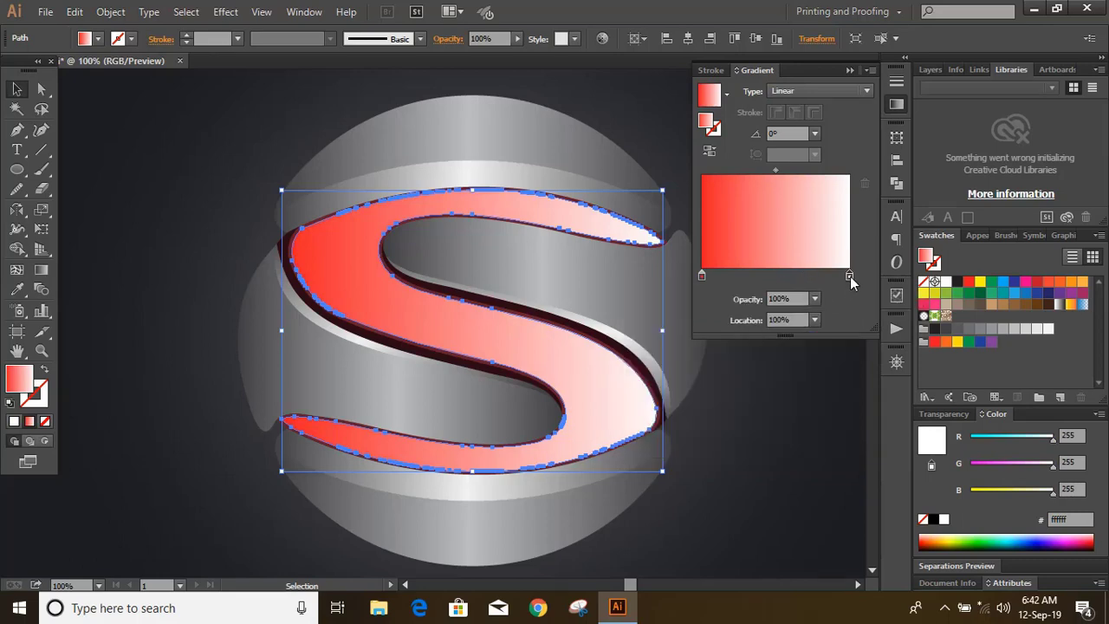
left_click(814, 298)
left_click(830, 316)
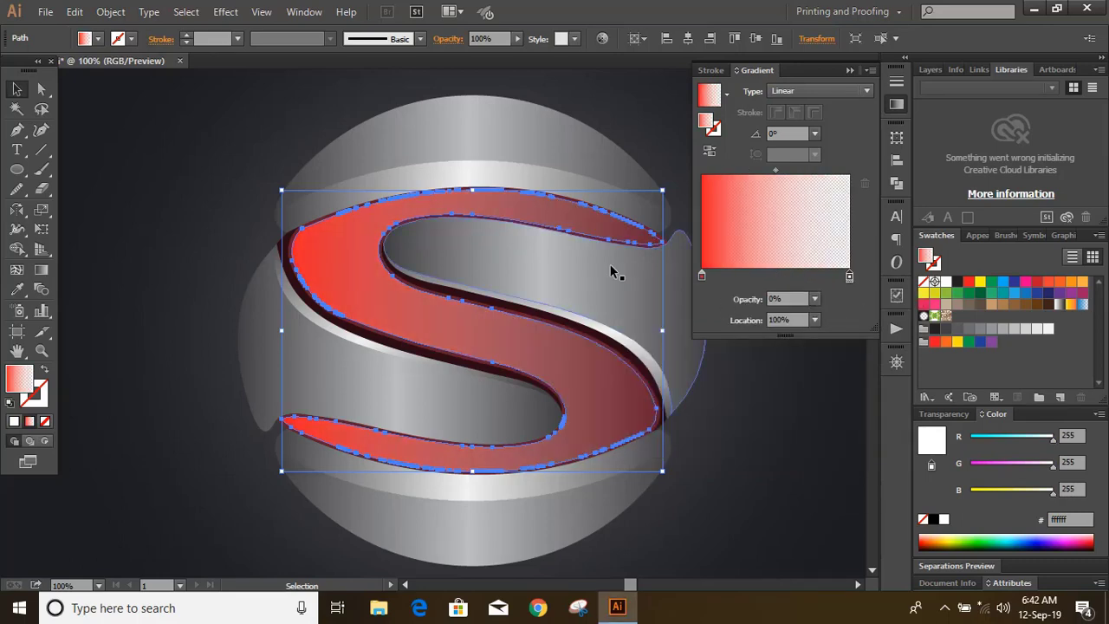
Step: Make the inset S's gradient radial and change its transparent end stop to near-black #231F20
left_click(785, 91)
left_click(790, 134)
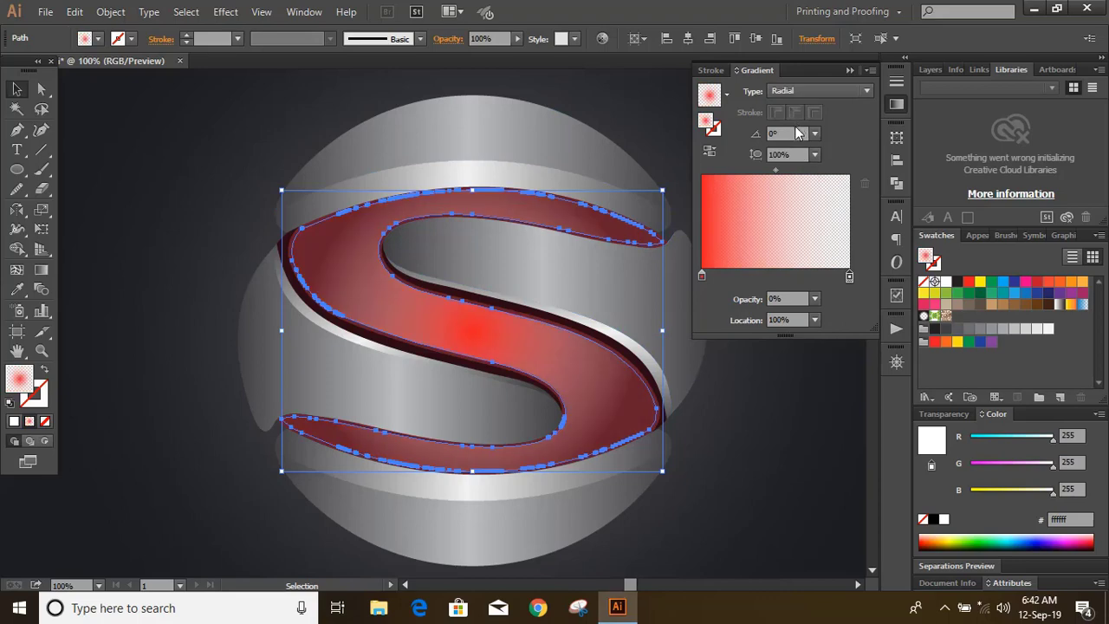
double_click(849, 276)
left_click(673, 325)
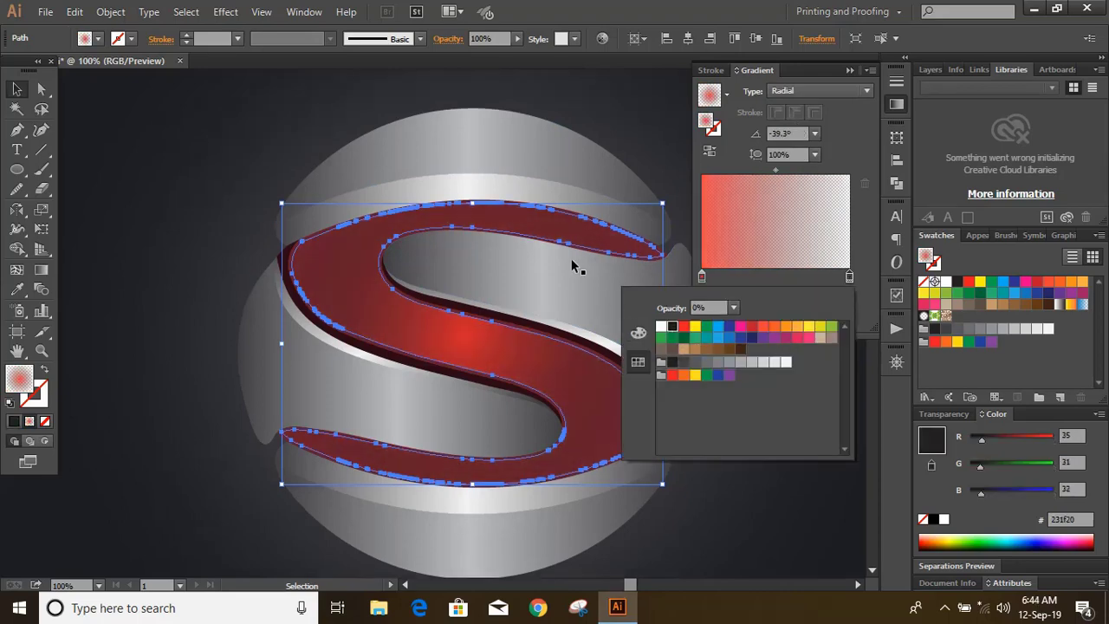
Step: Extend the inset S's radial gradient past the lower right of the letter and move its midpoint to about 60%
left_click(222, 131)
key("g")
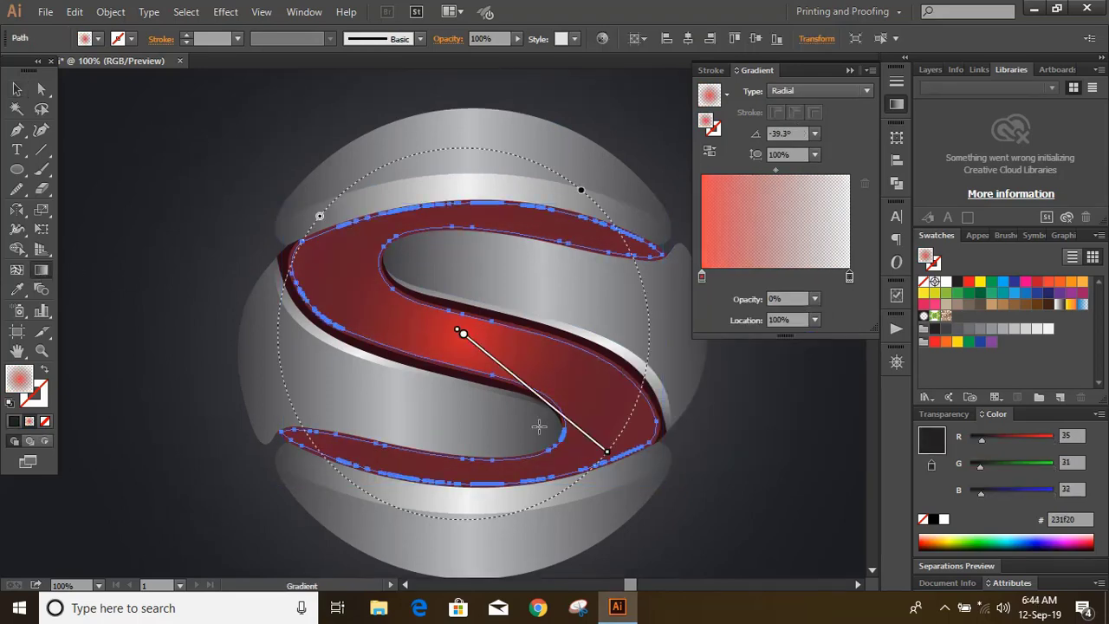
mouse_move(606, 454)
left_mouse_down()
mouse_move(688, 527)
mouse_move(687, 517)
left_mouse_up()
left_click_drag(776, 172, 791, 177)
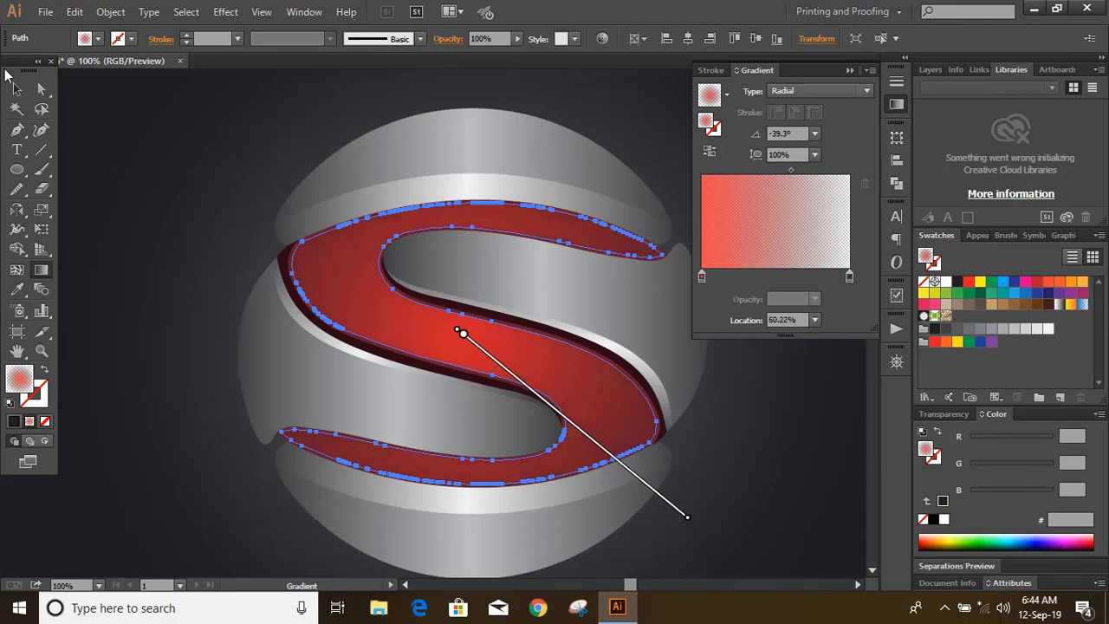
key("v")
key("ctrl+minus")
left_click(772, 286)
Step: Draw a circle over the middle of the S, spanning the gap between the bands, and center it horizontally on the logo
left_click(17, 170)
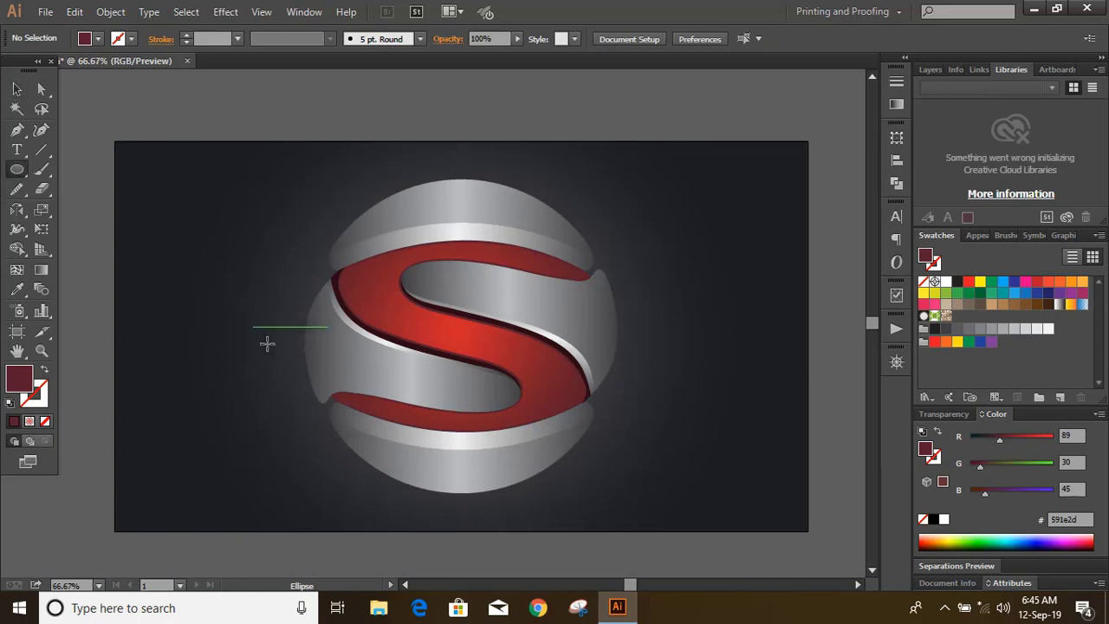
left_click_drag(473, 340, 561, 436)
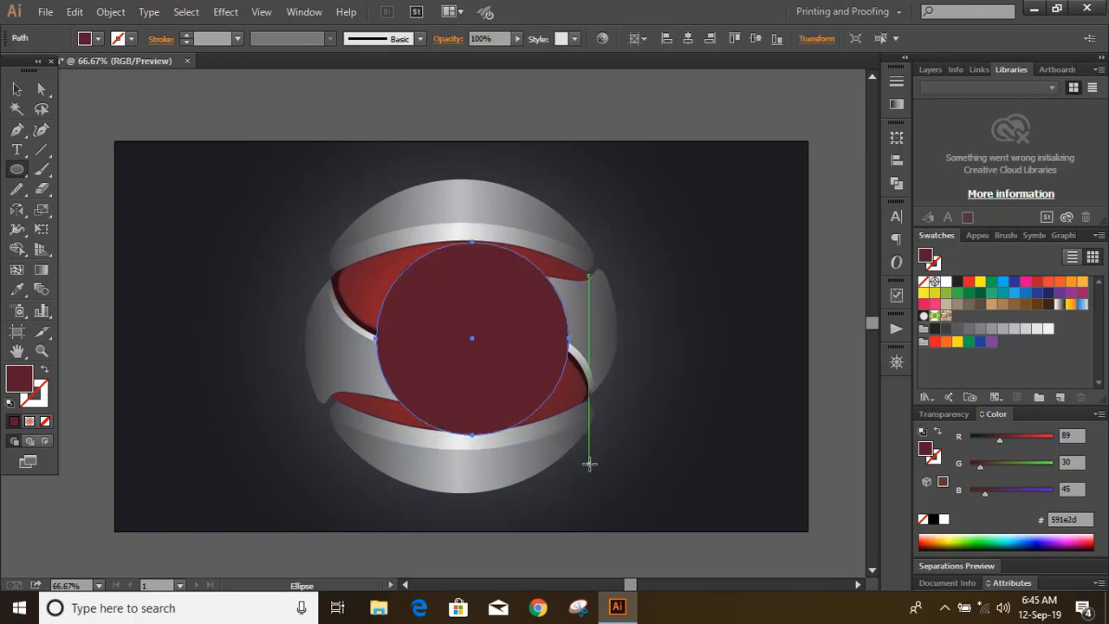
key("Left")
key("Left")
key("Left")
key("Left")
key("Left")
key("Left")
key("Left")
key("Left")
key("Left")
key("Left")
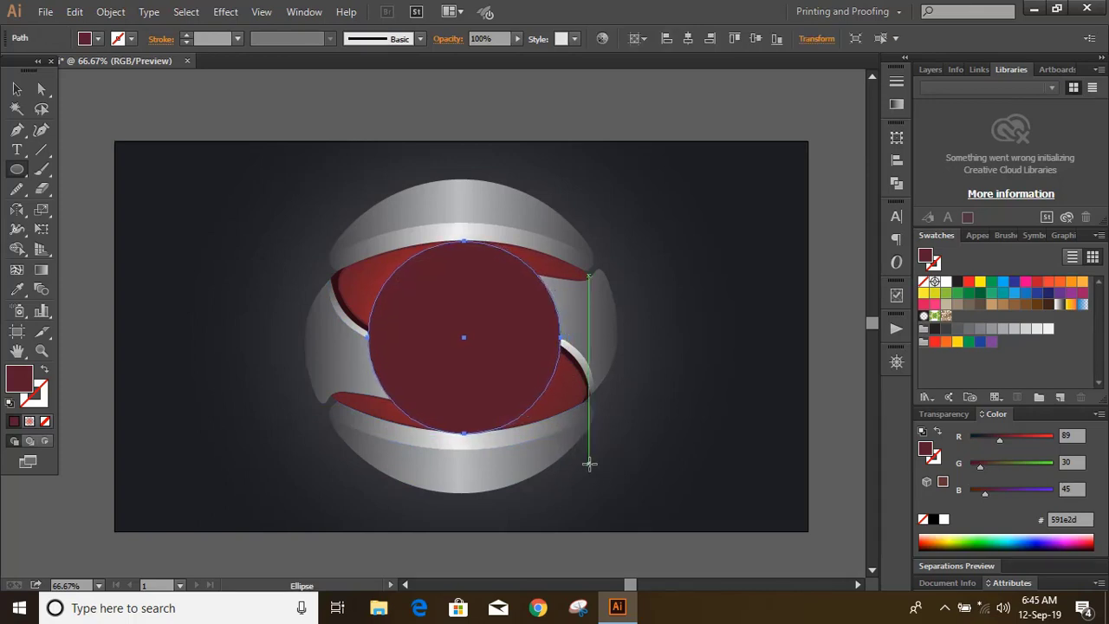
left_click(691, 40)
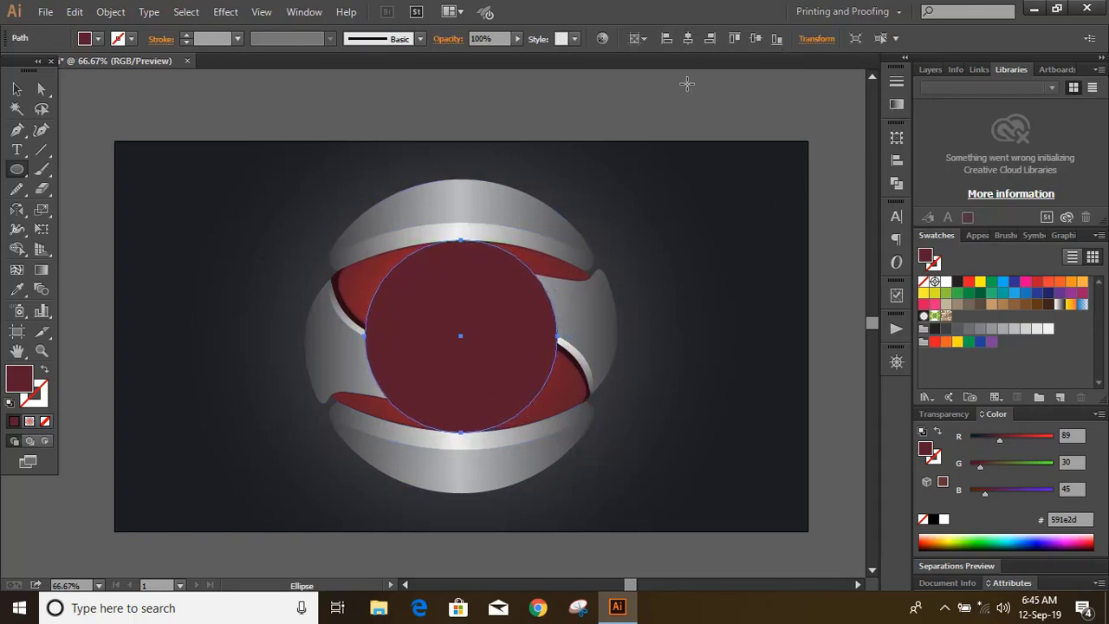
key("v")
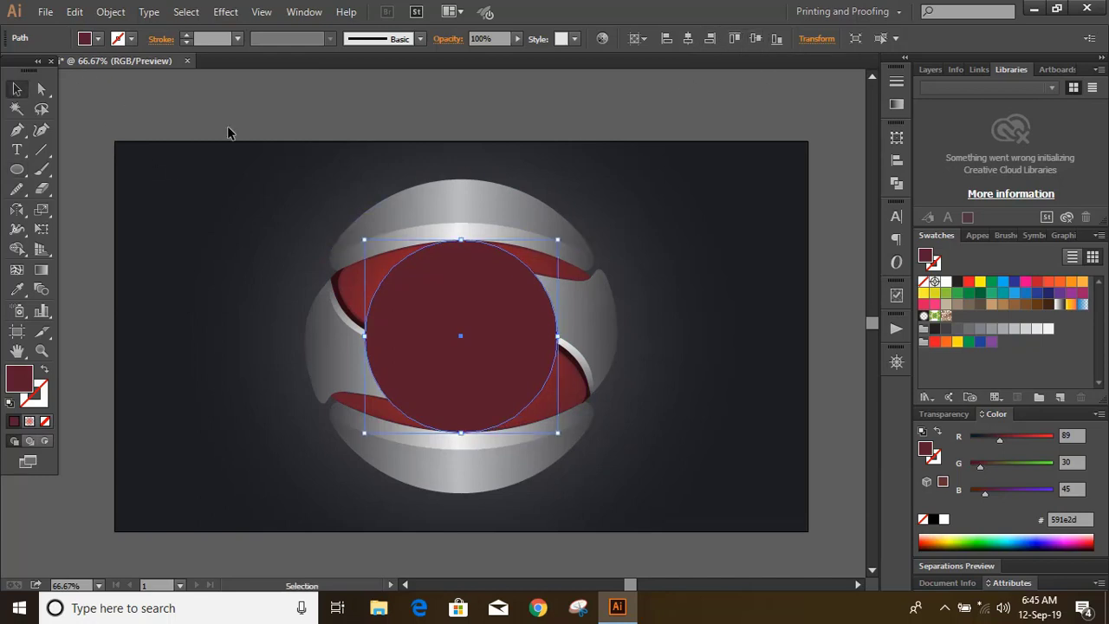
Step: Fill the circle with a linear red-to-white gradient and move the gradient's midpoint to 32.8%
left_click(896, 104)
left_click(773, 223)
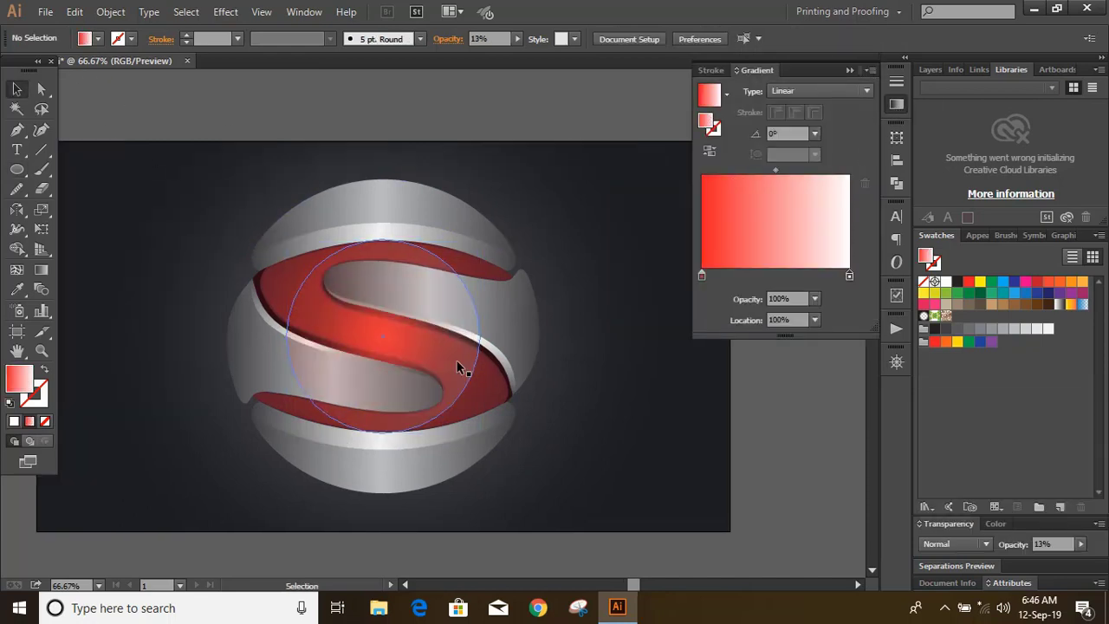
left_click_drag(776, 170, 750, 173)
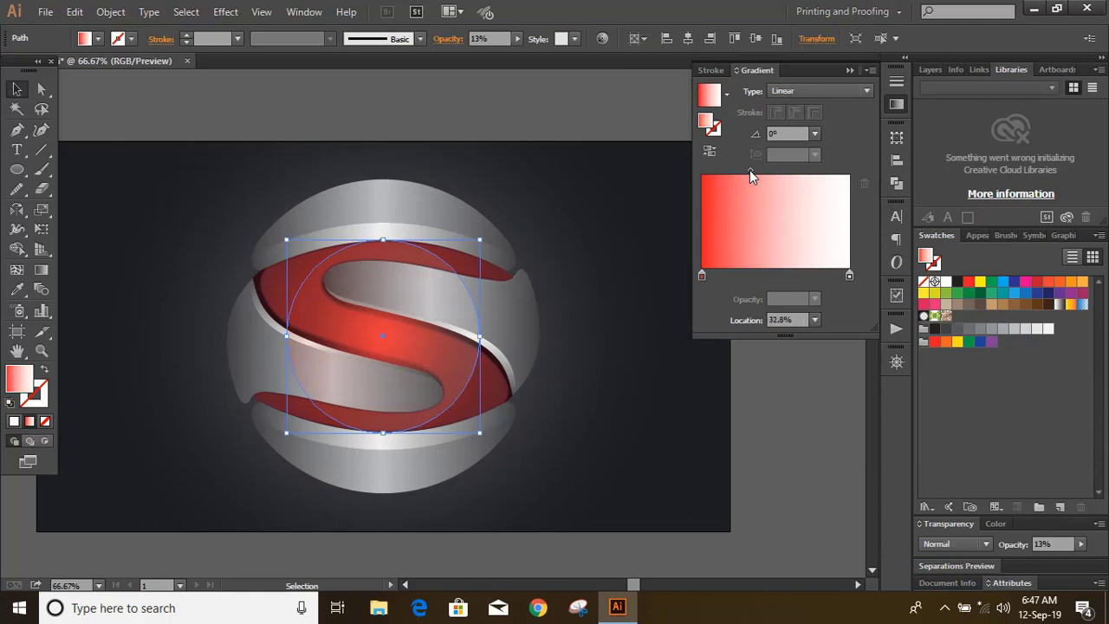
Step: Set the opacity of the circle gradient's white end stop to 40%
left_click(849, 275)
left_click(814, 299)
left_click(834, 387)
left_click(790, 365)
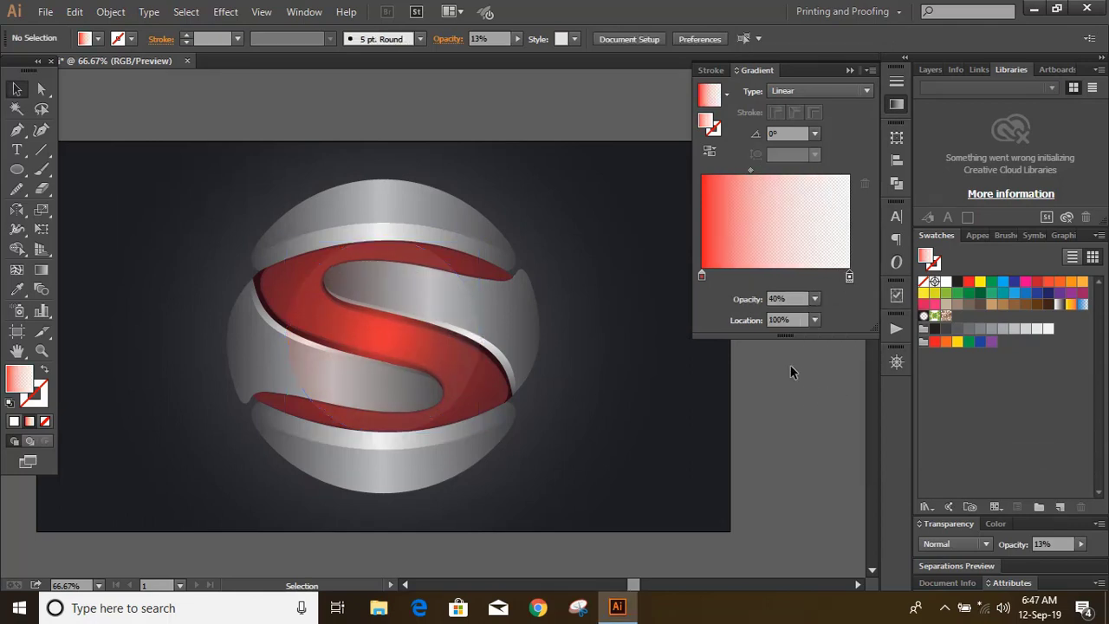
Step: Inset the logo's four silver outer shapes with a -4 pt path offset and fill the inset copies with yellow
scroll(178, 186, "down", 2)
left_click(360, 424)
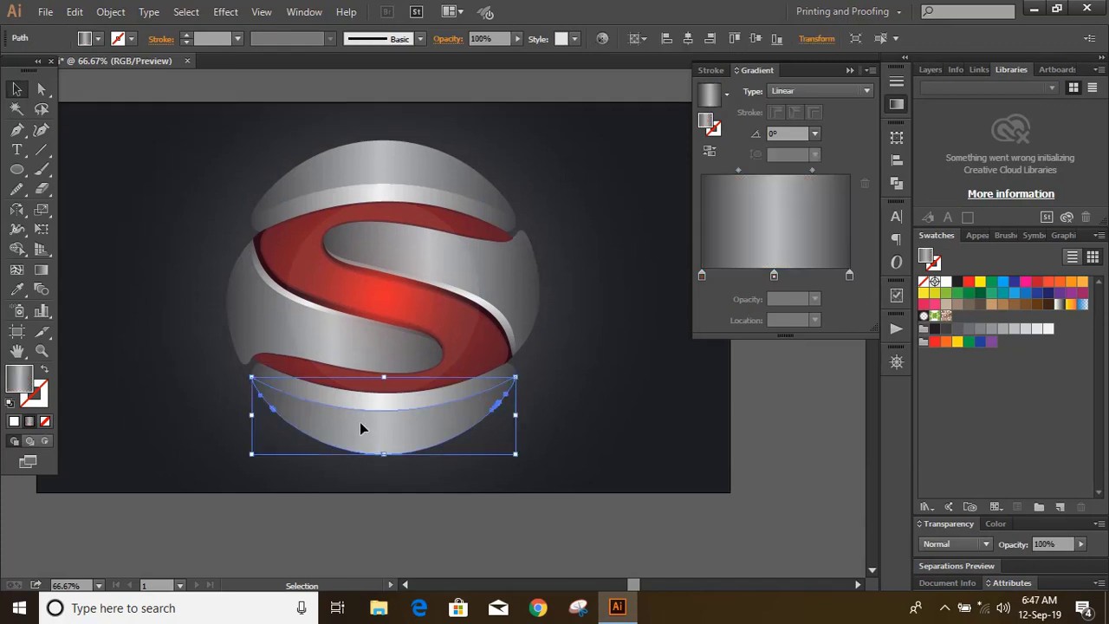
left_click(411, 168, "shift")
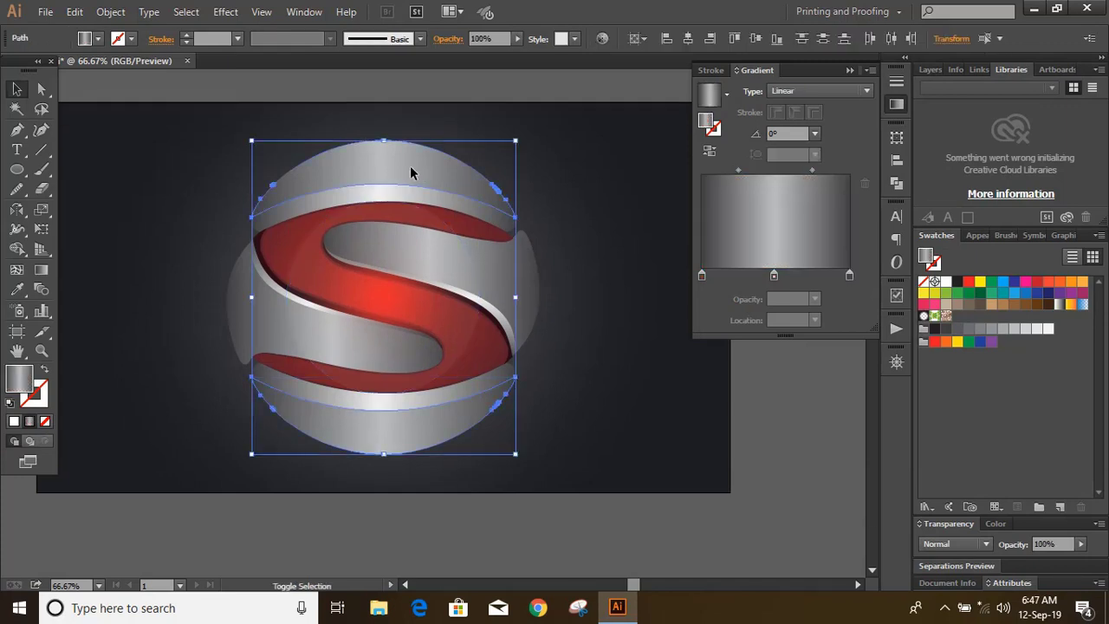
left_click(240, 321, "shift")
left_click(540, 290, "shift")
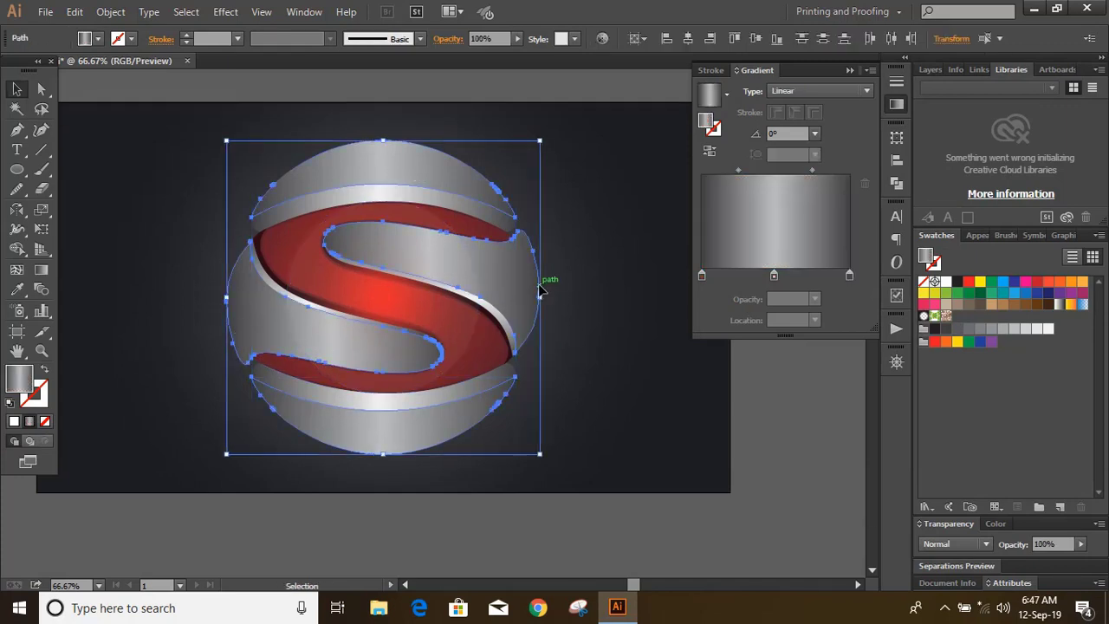
left_click(110, 11)
mouse_move(220, 339)
left_click(404, 398)
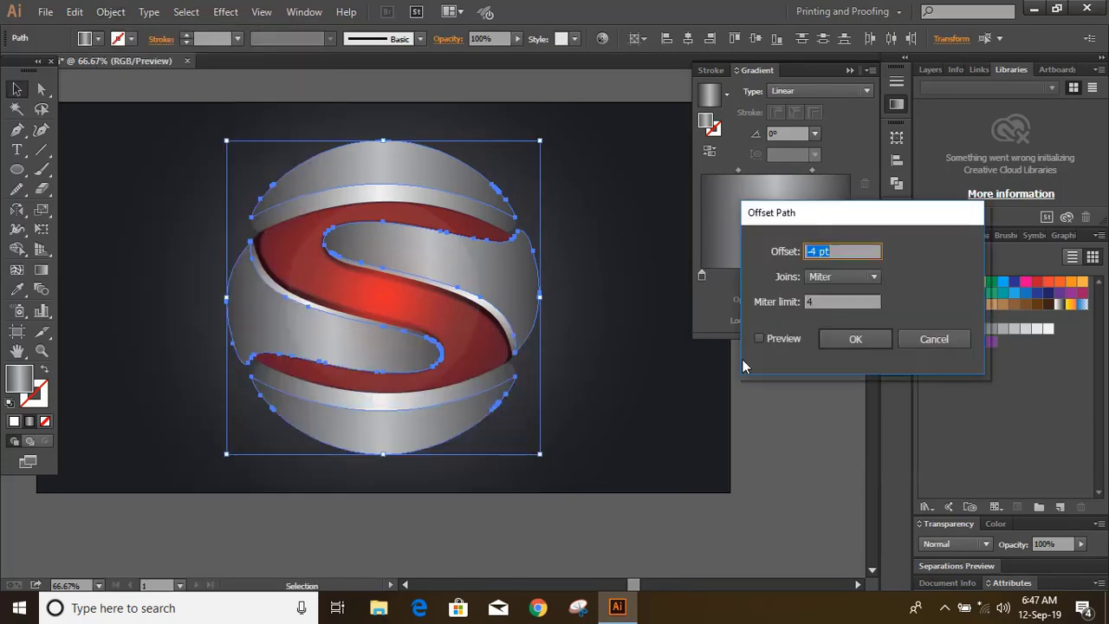
left_click(759, 339)
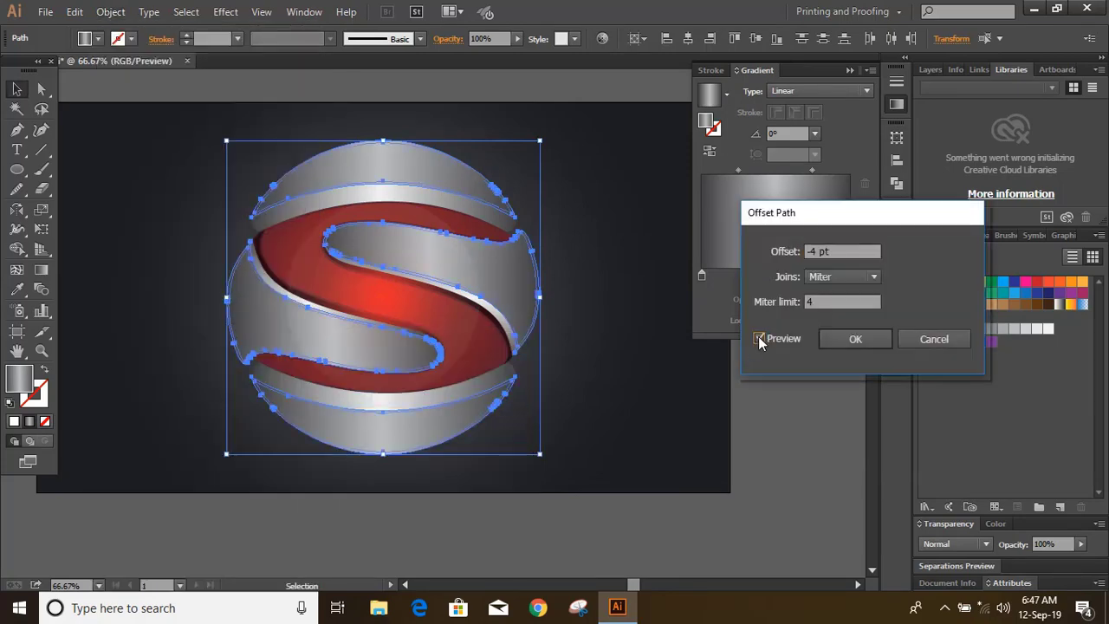
left_click(844, 338)
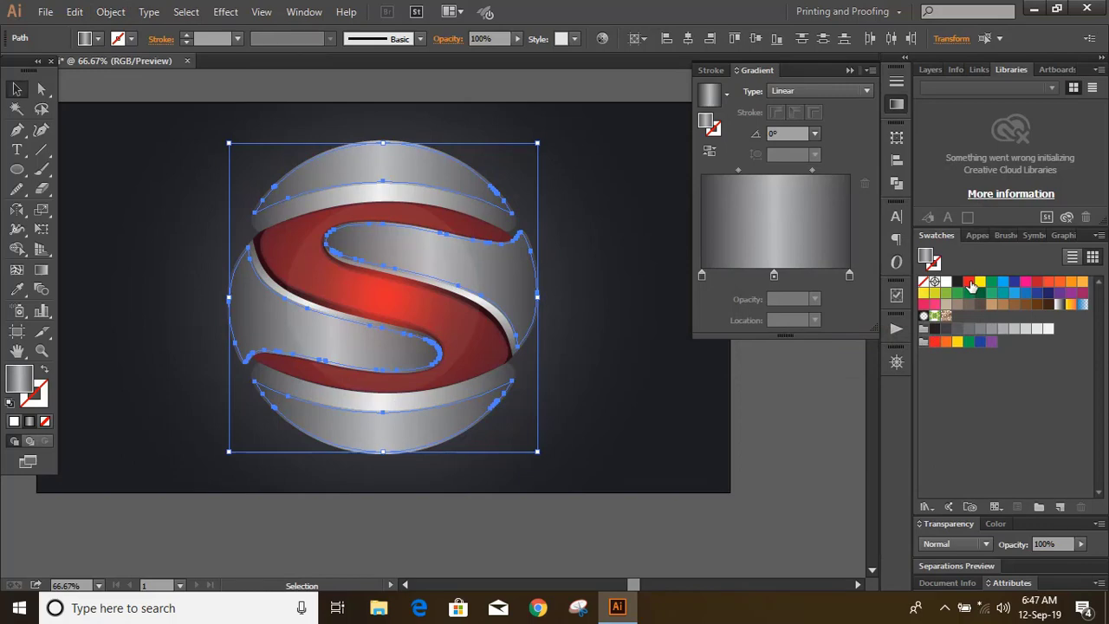
left_click(980, 282)
left_click(760, 414)
Step: Fill the inset of the right silver shape with a linear gradient of just two stops, dark gray to light gray
key("ctrl+=")
key("ctrl+=")
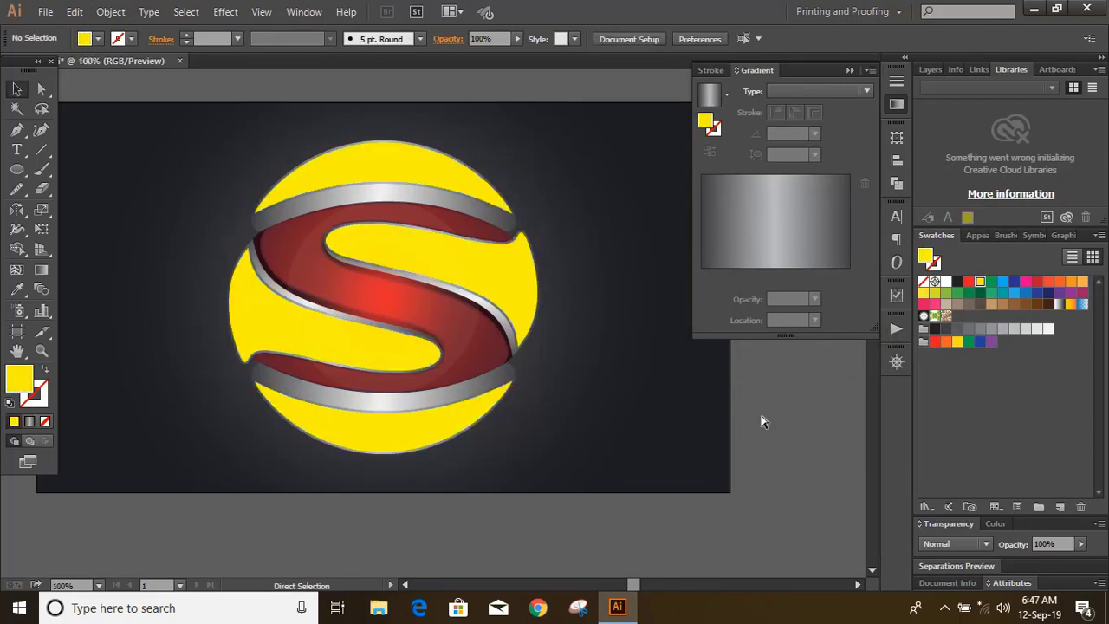
scroll(754, 421, "up", 3)
left_click(618, 289)
left_click(769, 236)
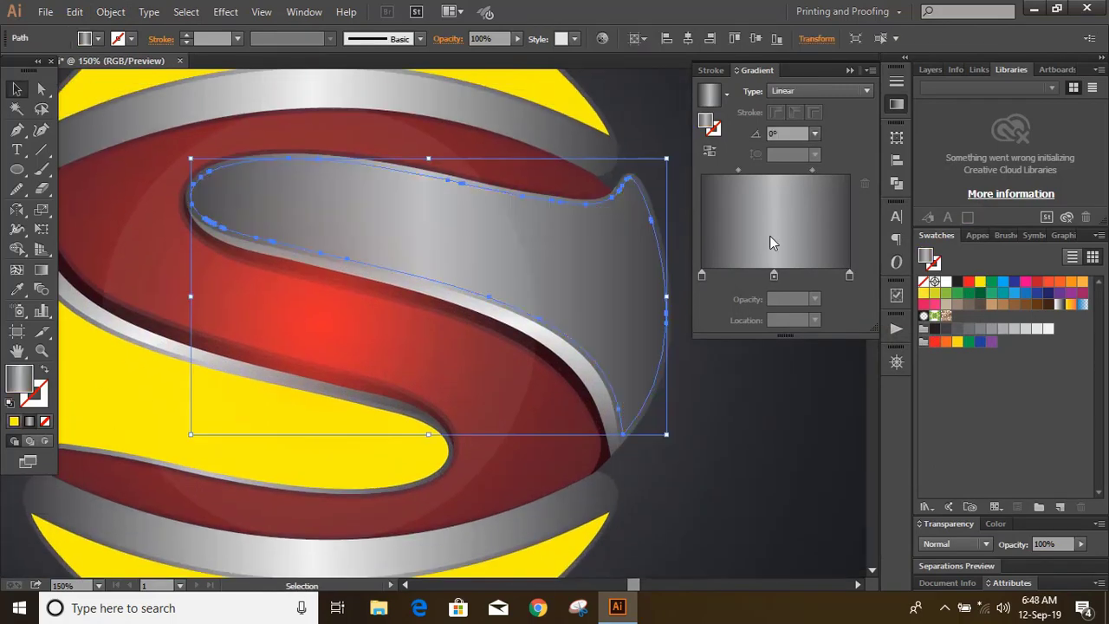
left_click_drag(848, 274, 848, 310)
left_click_drag(773, 274, 871, 276)
Step: Set the opacity of the right inset gradient's dark start stop to 10%
left_click(701, 277)
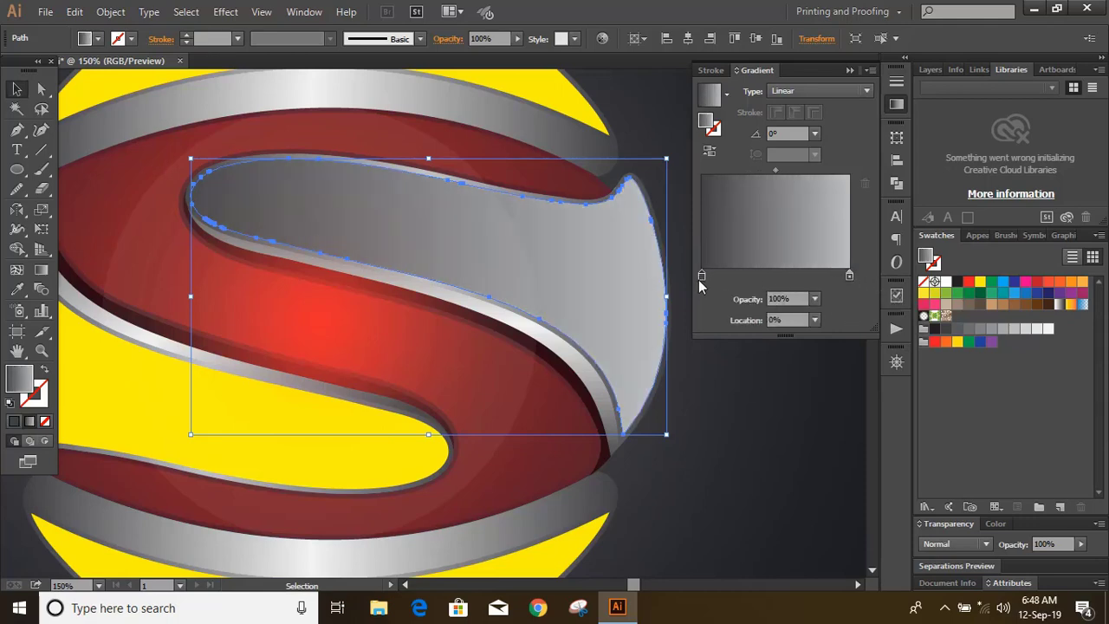
left_click(814, 300)
left_click(833, 334)
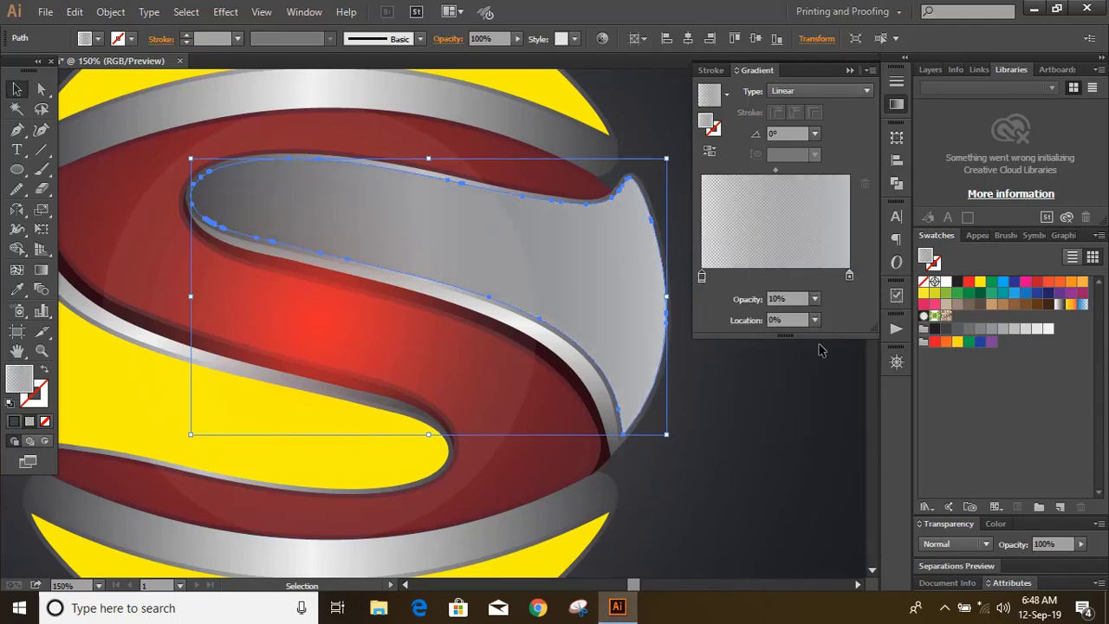
left_click(784, 382)
key("ctrl+minus")
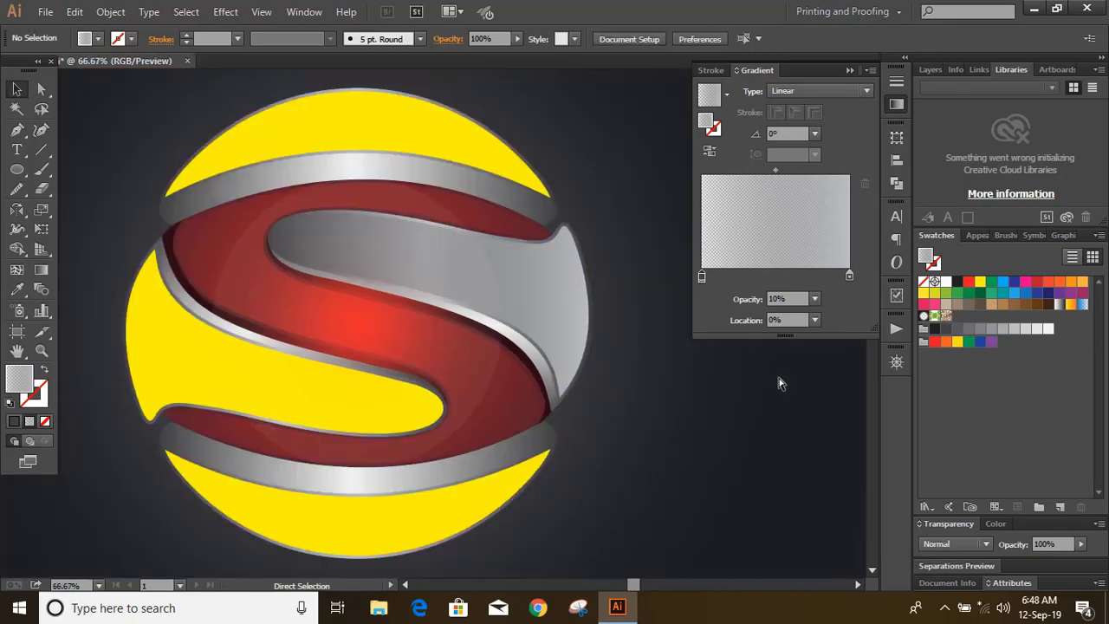
key("ctrl+minus")
key("ctrl+plus")
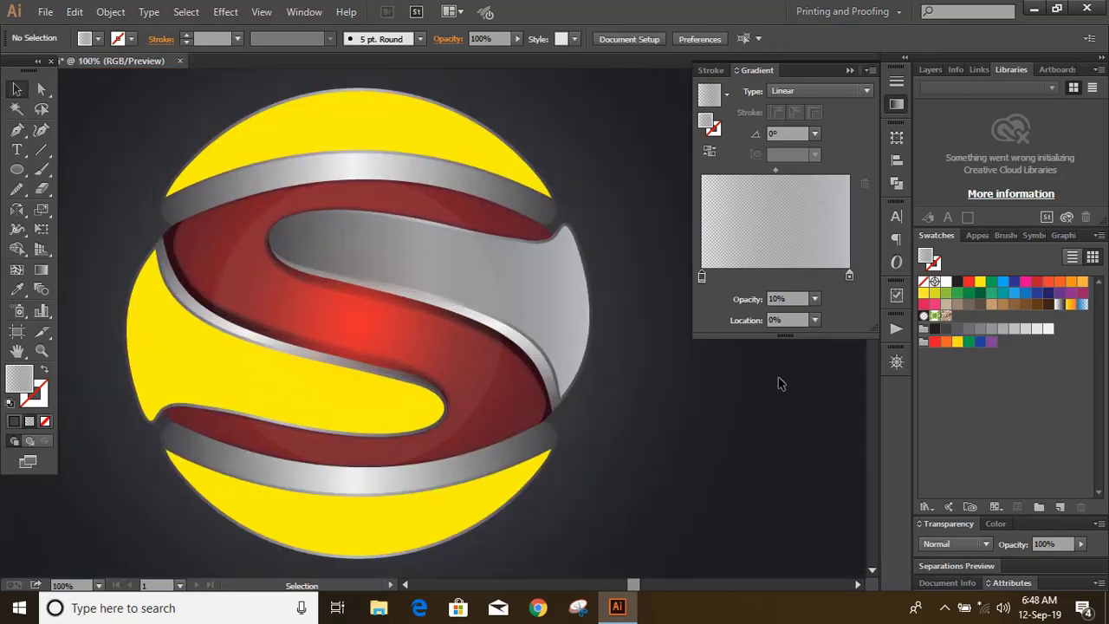
Step: Redraw the right inset's gradient diagonally along its length at about 164.7°, with the light end at the rounded tip
left_click(542, 294)
key("g")
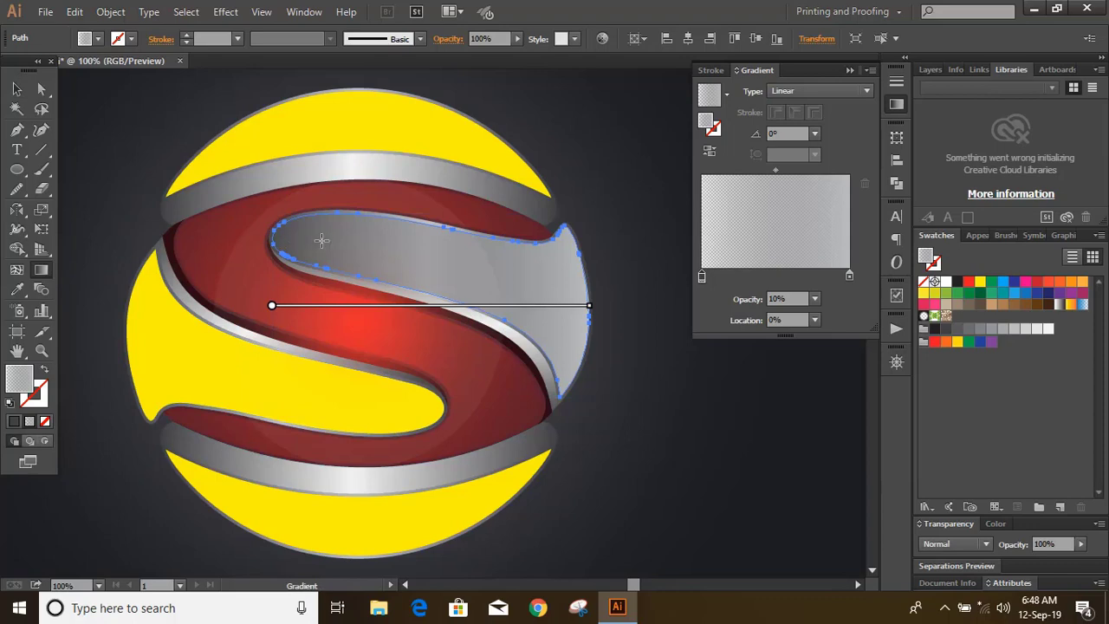
mouse_move(319, 254)
left_mouse_down()
mouse_move(553, 309)
mouse_move(363, 264)
left_mouse_up()
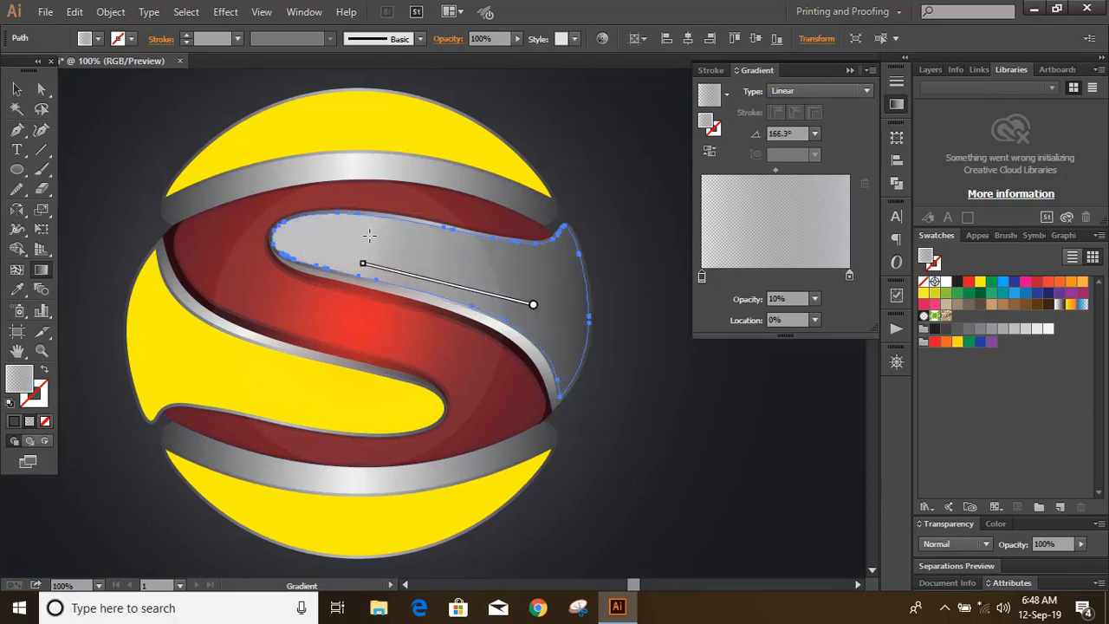
left_click_drag(489, 287, 378, 260)
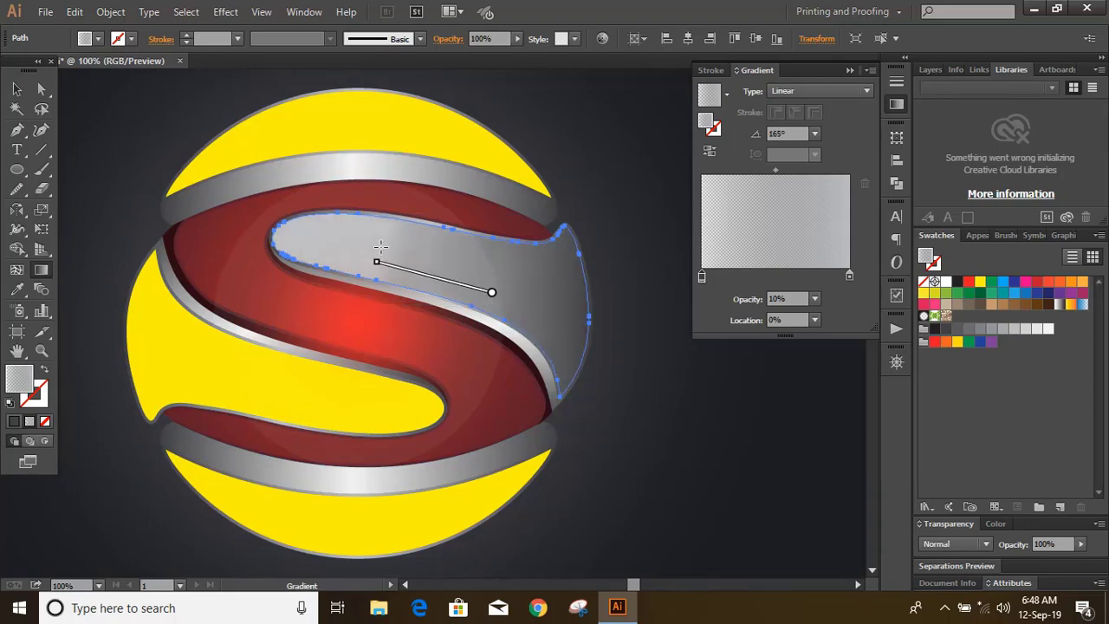
mouse_move(561, 309)
left_mouse_down()
mouse_move(396, 255)
mouse_move(298, 239)
left_mouse_up()
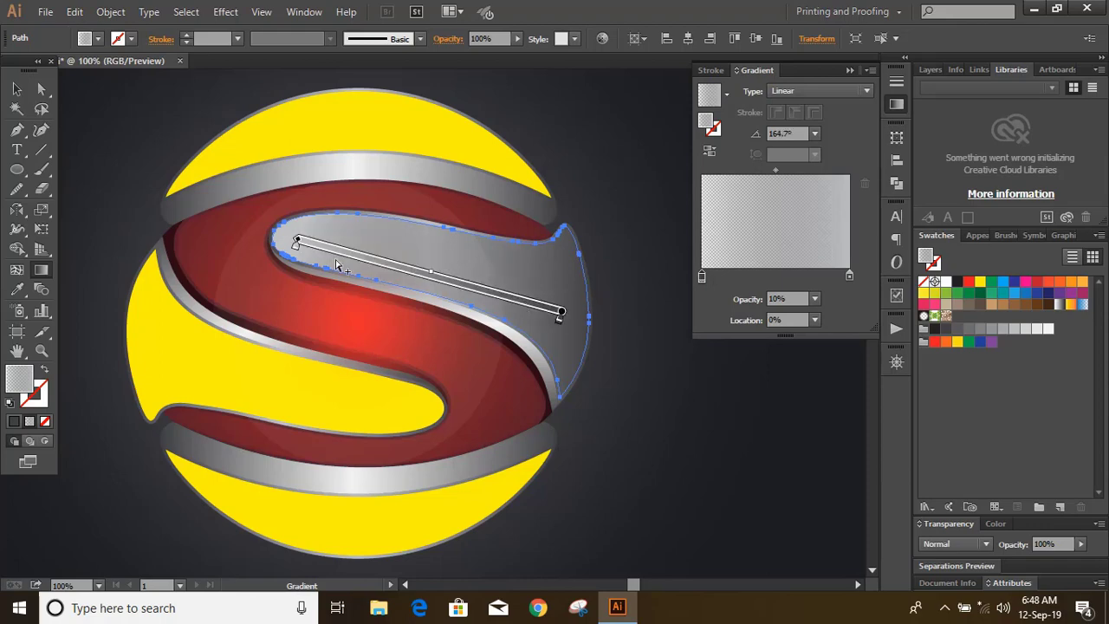
left_click(15, 89)
left_click(132, 173)
scroll(133, 173, "down", 1)
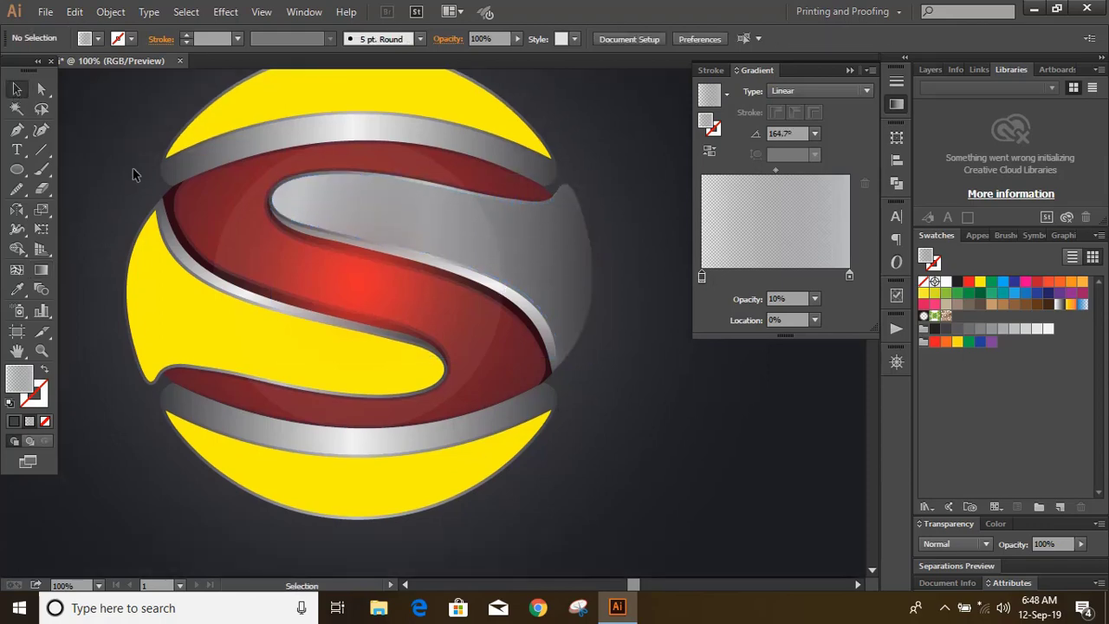
scroll(87, 284, "up", 1)
Step: Copy the right inset's gradient fill onto the yellow inset of the left silver shape with the Eyedropper
left_click(181, 372)
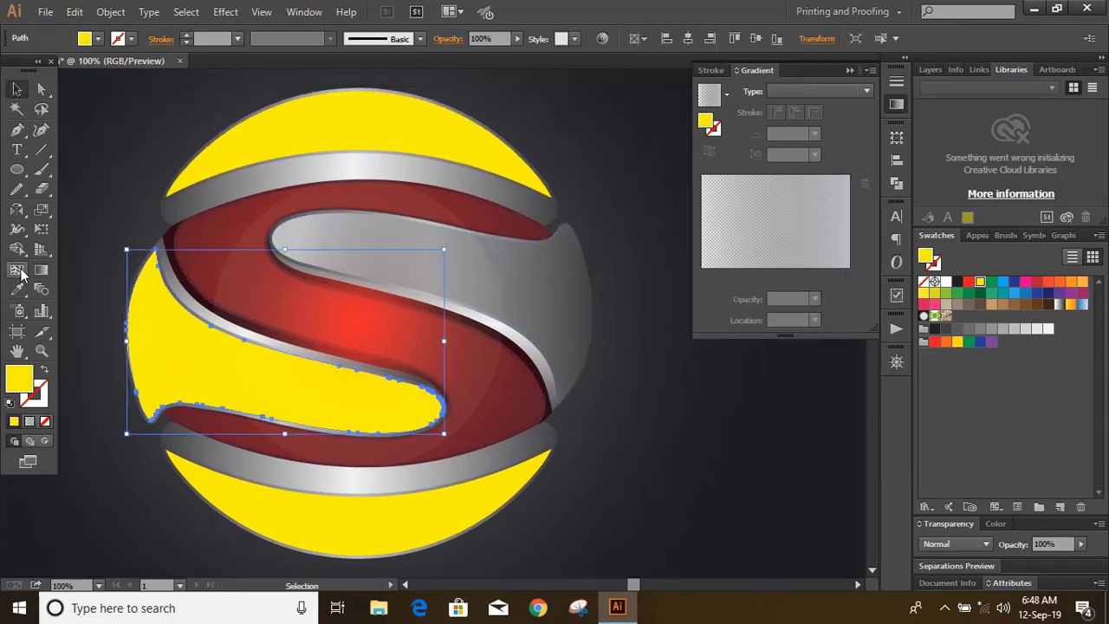
left_click(18, 291)
left_click(571, 268)
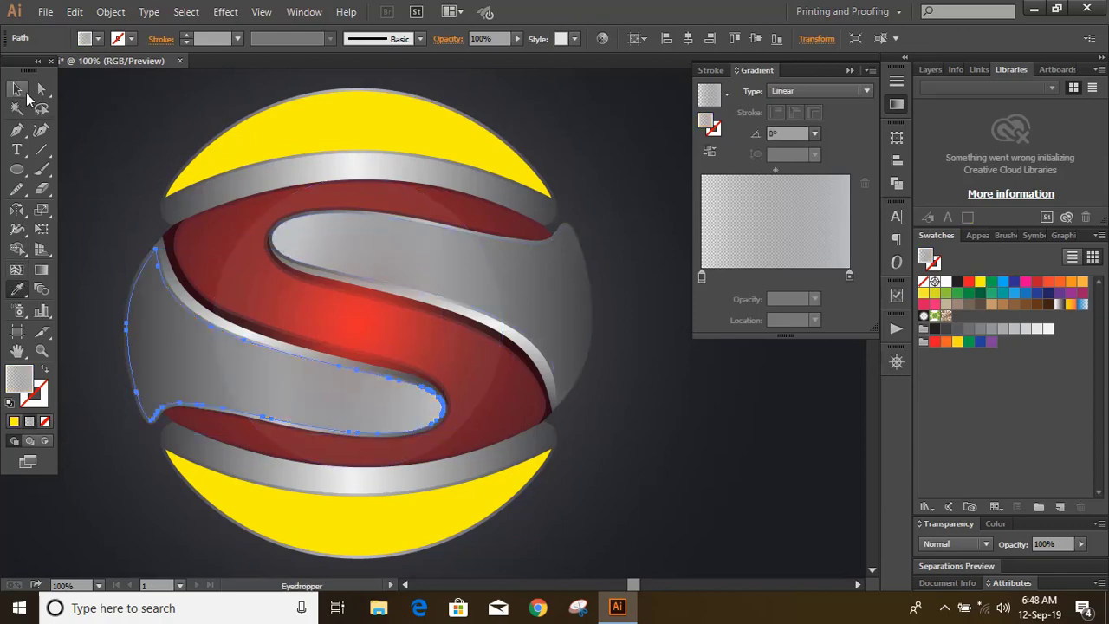
left_click(15, 89)
left_click(73, 105)
Step: Apply the left inset's translucent gray gradient to the yellow inset of the upper silver cap
left_click(302, 123)
key("i")
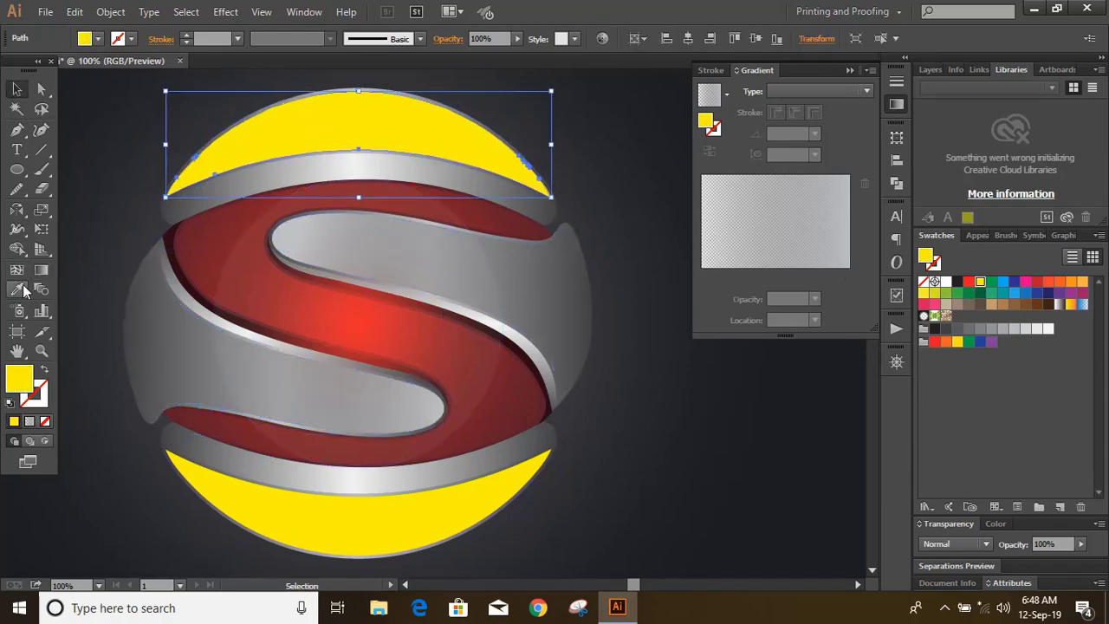
left_click(169, 374)
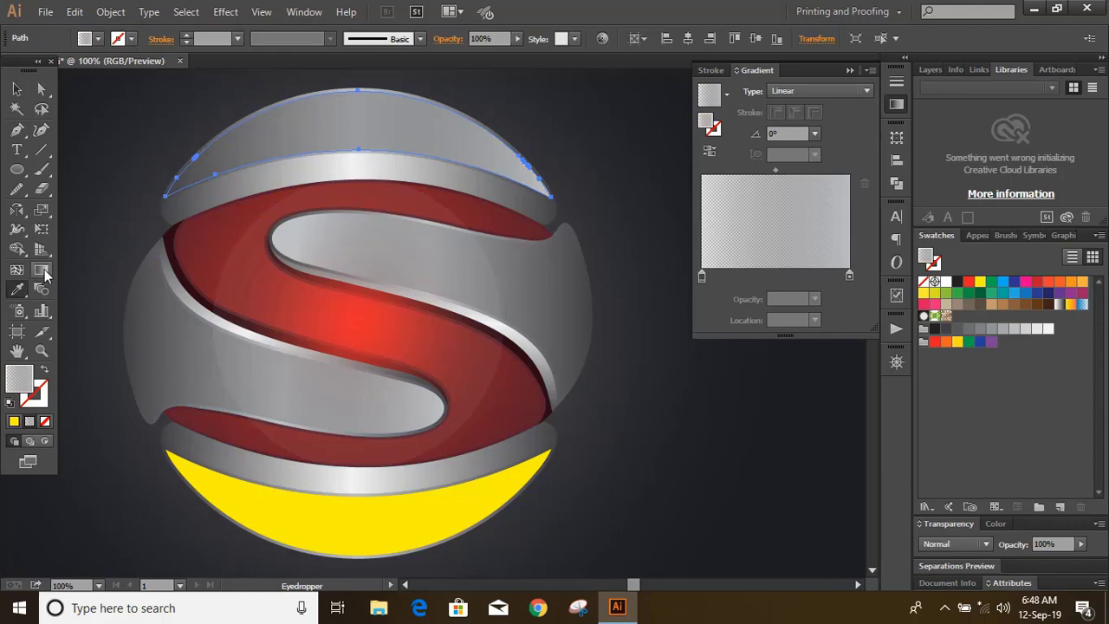
Step: Run the upper cap inset's gradient vertically at 90°, with the light end at the outer edge
left_click(43, 271)
left_click_drag(358, 93, 359, 159)
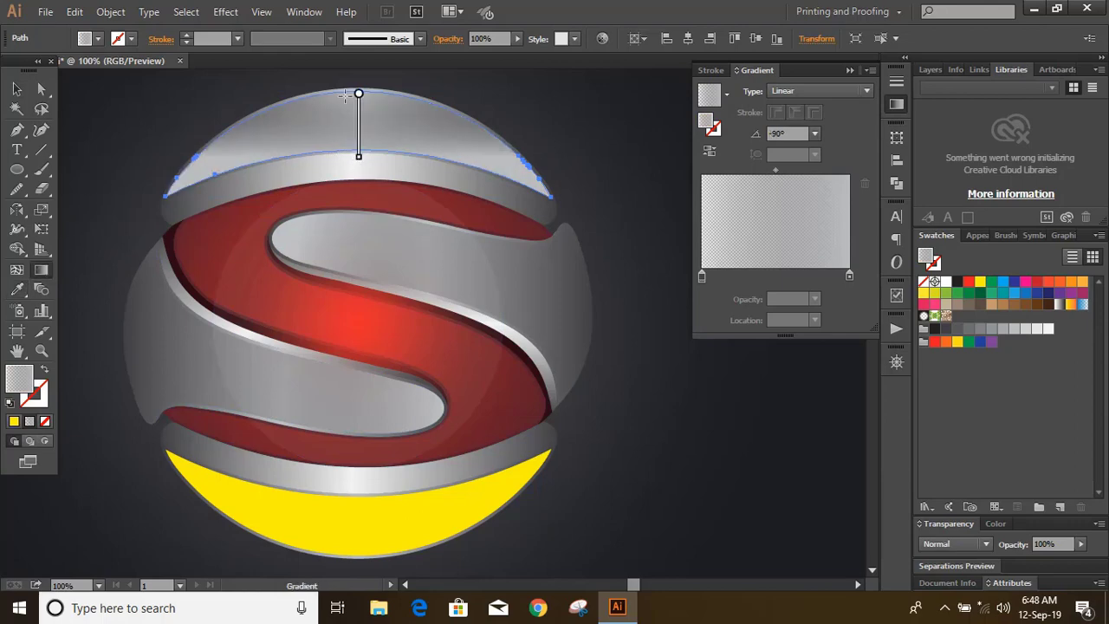
left_click_drag(345, 95, 347, 149)
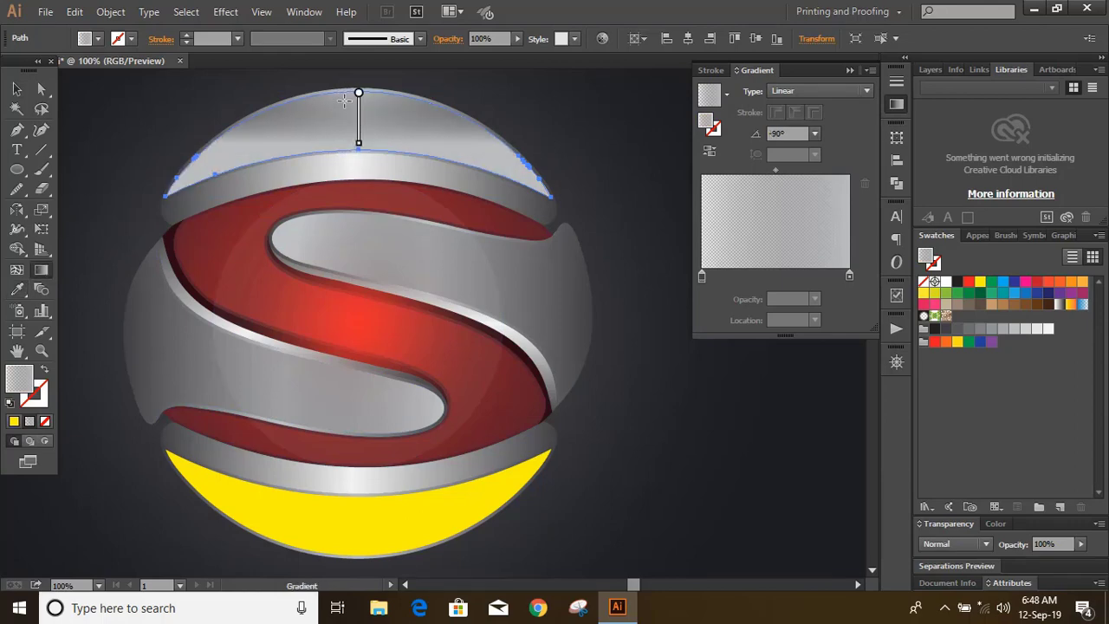
key("v")
left_click(116, 225)
scroll(116, 225, "down", 1)
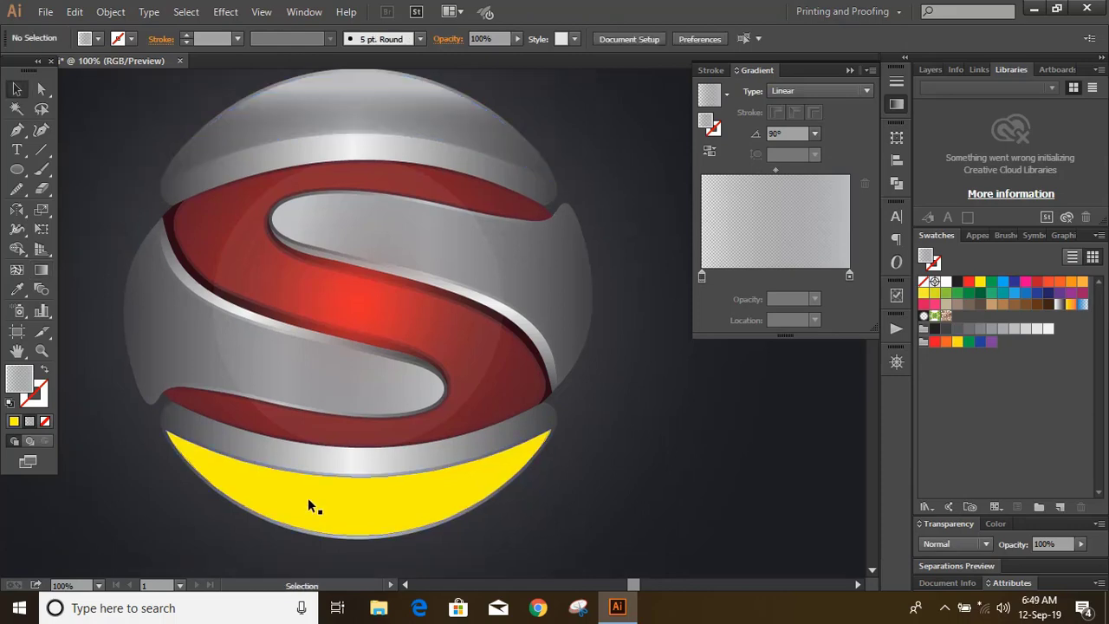
Step: Apply the upper cap's gradient to the lower cap's yellow inset, angled at -90° with the light end at the outer edge
left_click(309, 508)
left_click(16, 290)
left_click(321, 94)
key("v")
key("ctrl+shift+a")
scroll(74, 222, "up", 1)
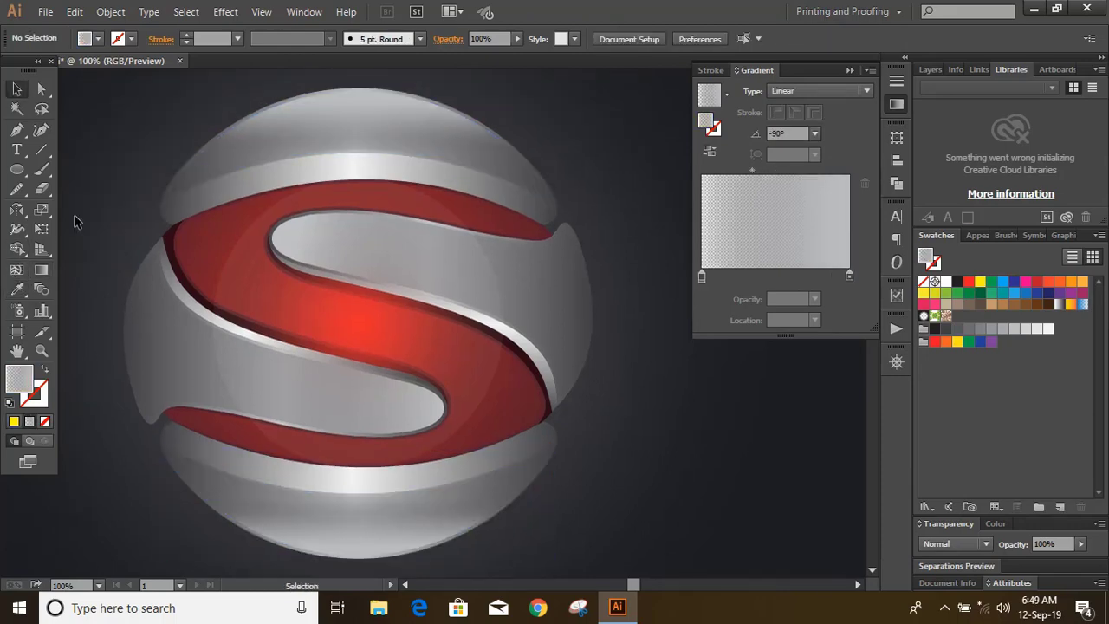
Step: Draw a large circle outward from the logo's center, nearly as wide as the logo, with the translucent gray gradient fill
left_click(17, 170)
left_click_drag(357, 323, 569, 483)
key("v")
key("ctrl+shift+a")
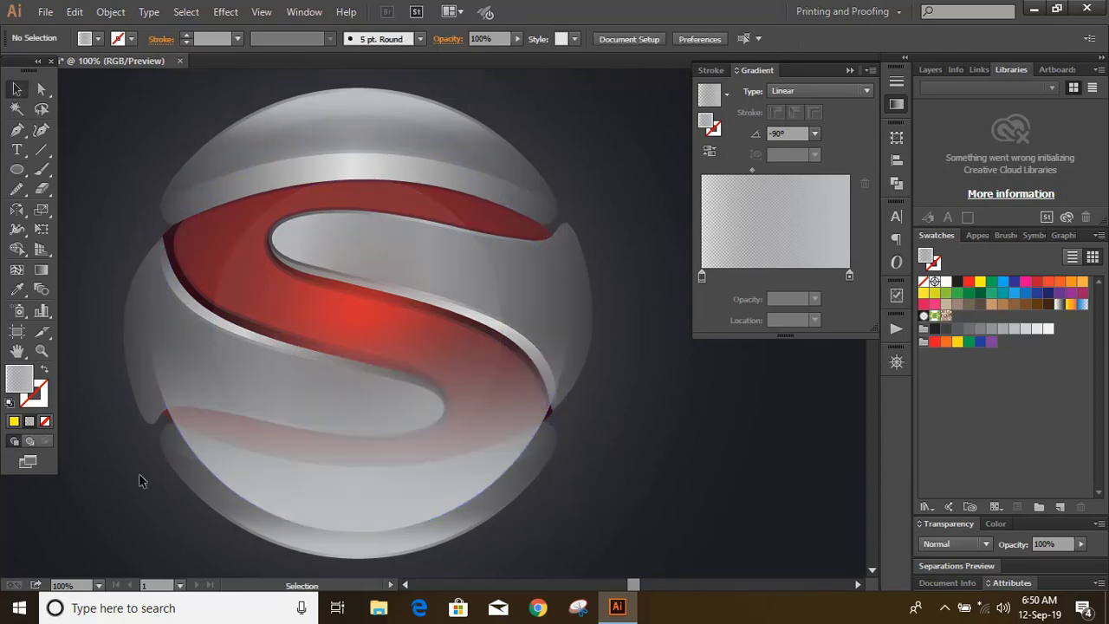
Step: Move the large circle's gradient midpoint to 55.28%, try the radial type and reverse the gradient
left_click(233, 461)
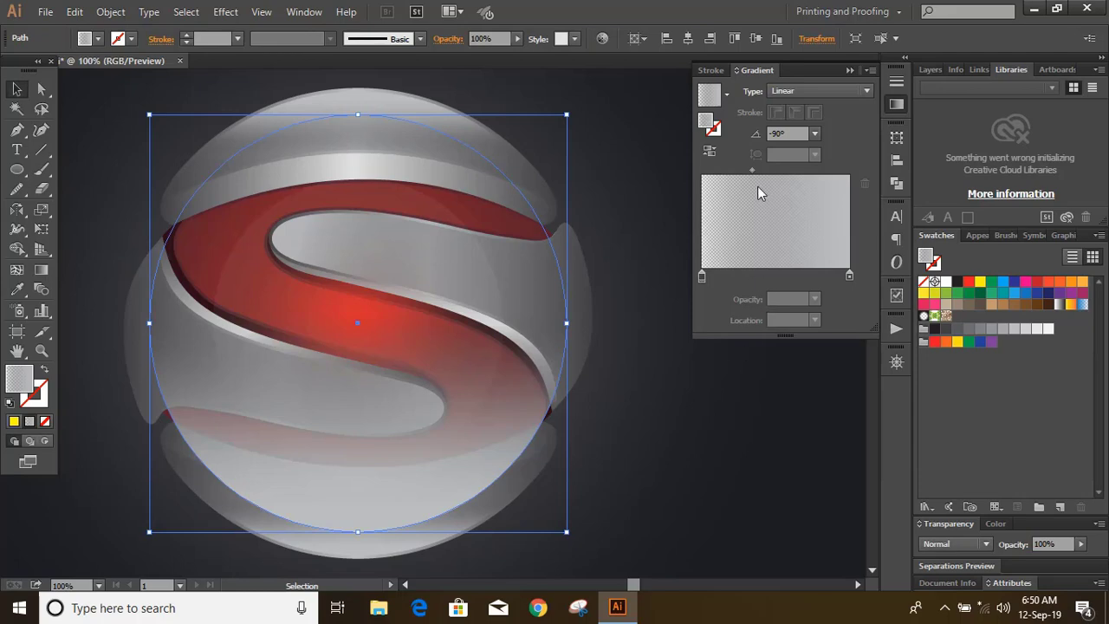
left_click_drag(752, 170, 781, 177)
left_click(807, 91)
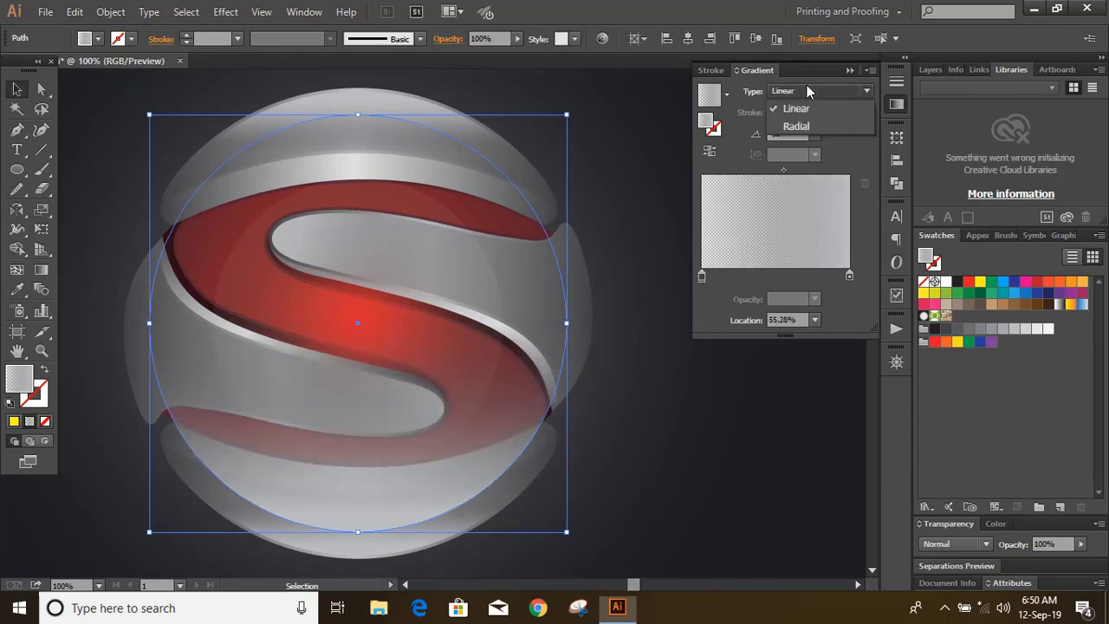
left_click(795, 126)
left_click(708, 151)
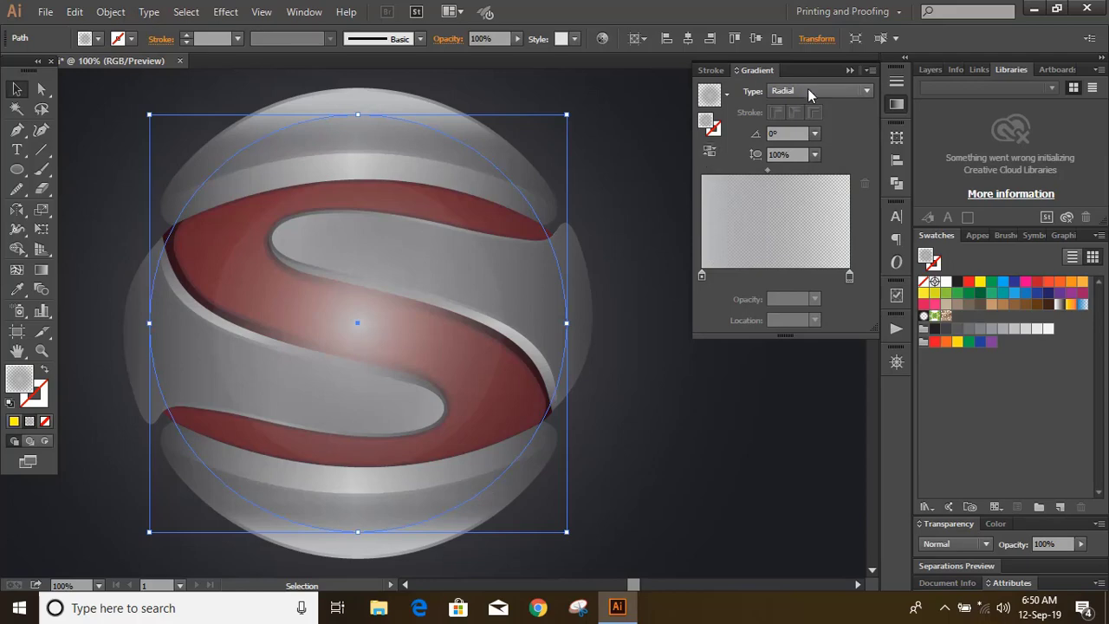
Step: Return the large circle's gradient to linear and run it from the logo's top edge to its bottom edge at -89.7°
left_click(811, 90)
left_click(795, 110)
left_click(41, 270)
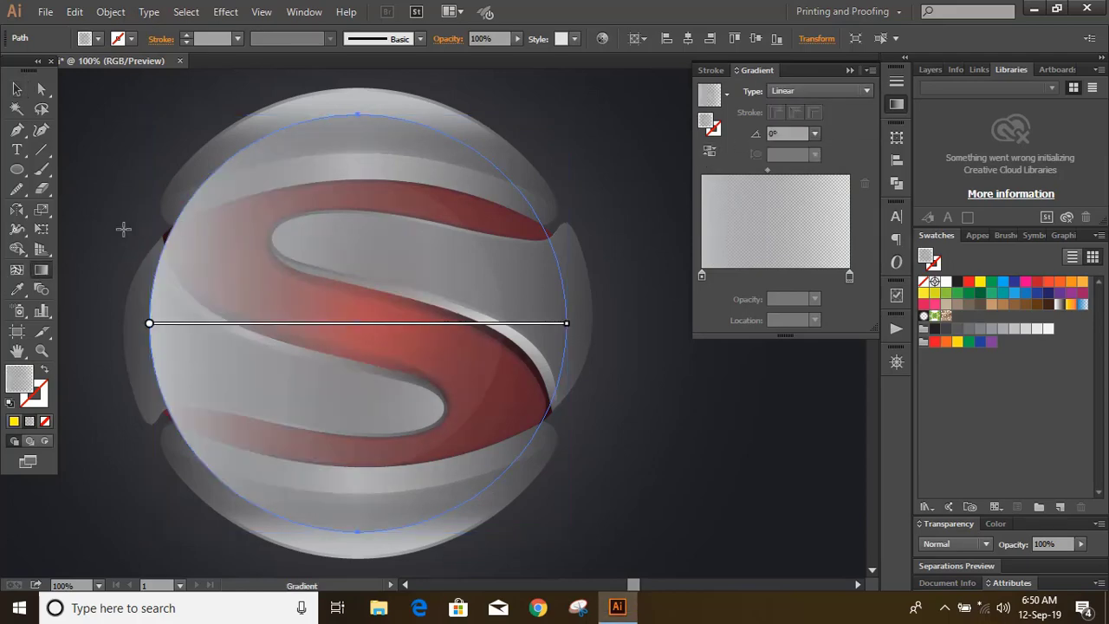
left_click_drag(360, 100, 360, 559)
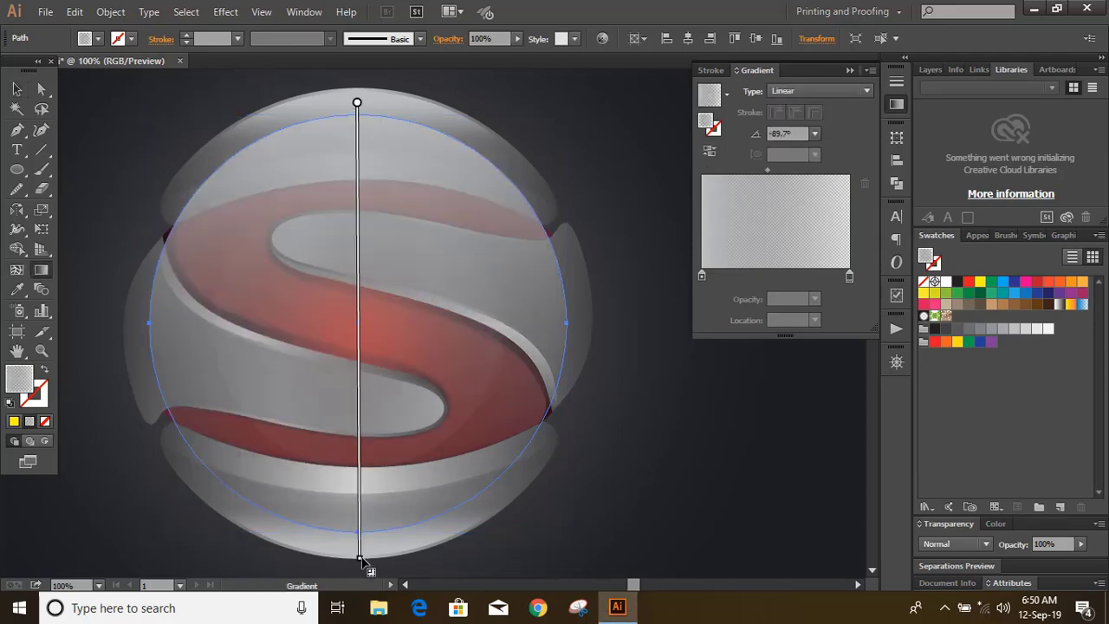
Step: Set the opacity of the large circle gradient's light start stop to 30%
left_click(702, 277)
left_click(815, 298)
left_click(832, 414)
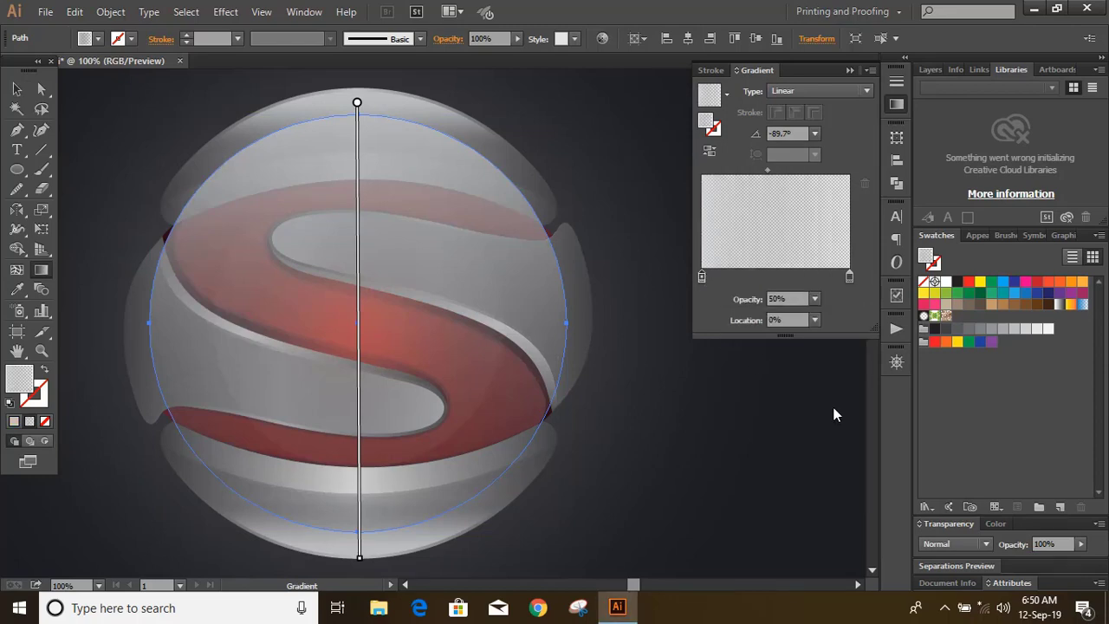
left_click(814, 299)
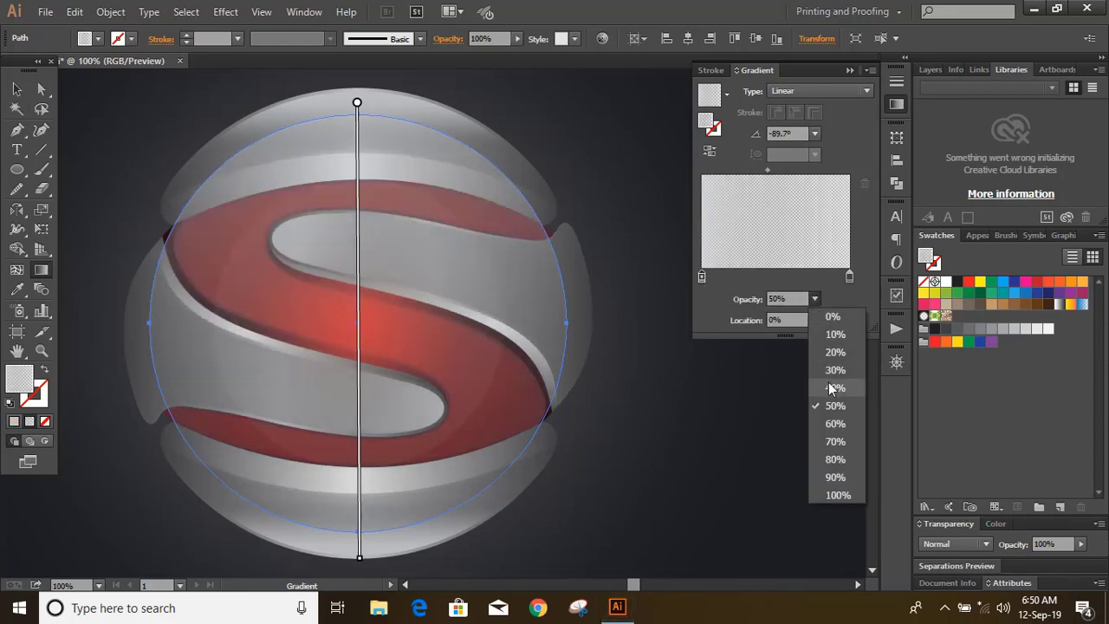
left_click(835, 374)
left_click(17, 88)
left_click(75, 123)
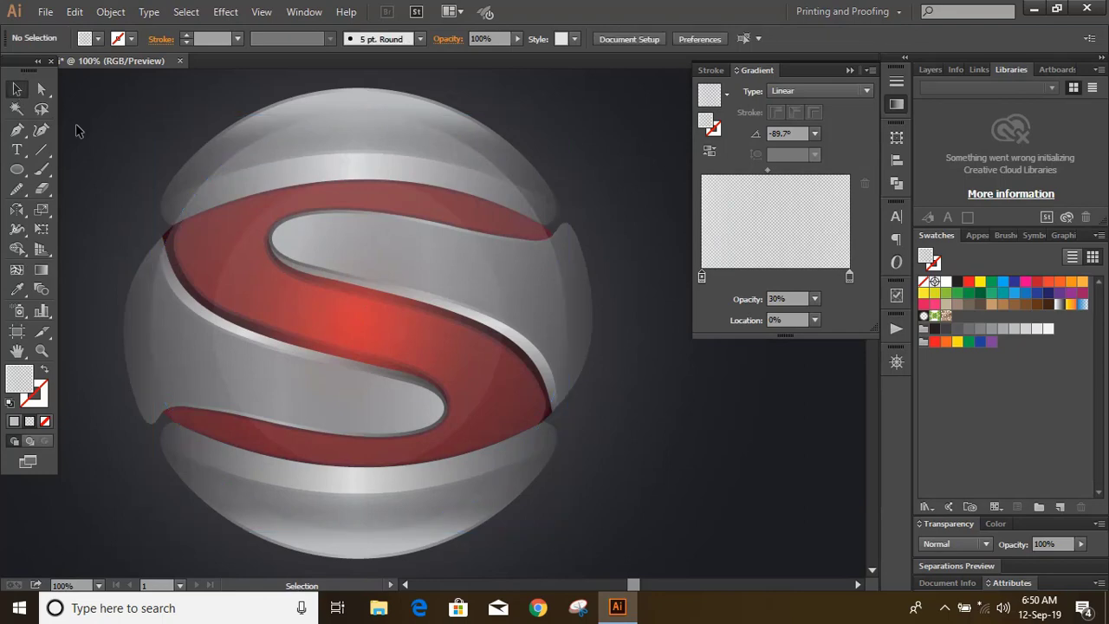
Step: Select the large gradient circle with the silver shapes and use Shape Builder to remove the circle's area over the red S
left_click(237, 176)
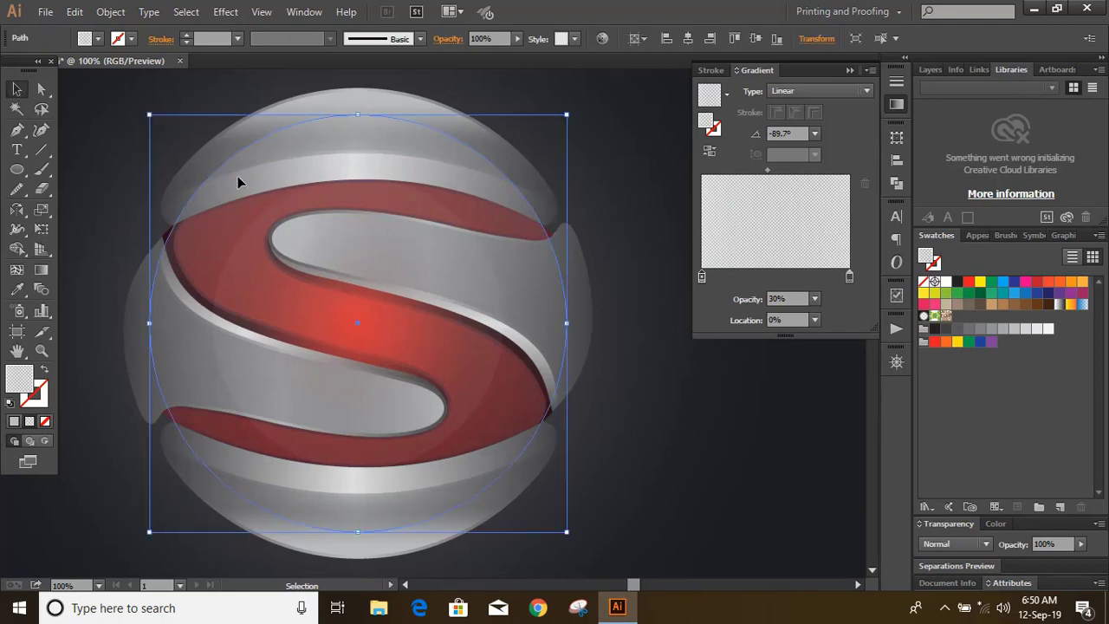
left_click(178, 193, "shift")
left_click(178, 194, "shift")
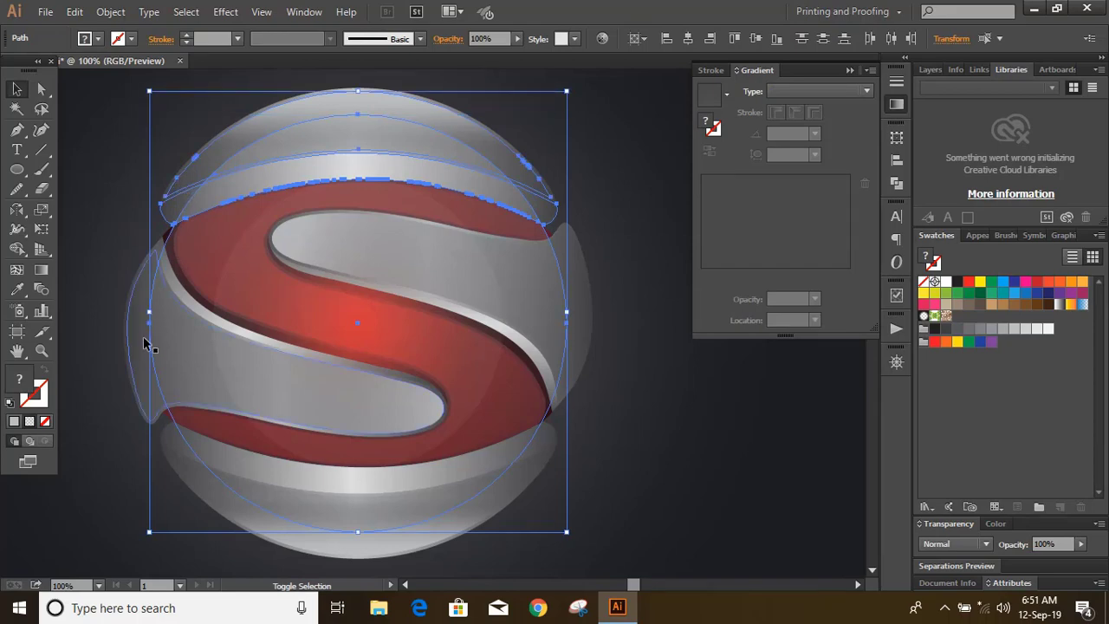
left_click(146, 398, "shift")
left_click(179, 447, "shift")
left_click(177, 449, "shift")
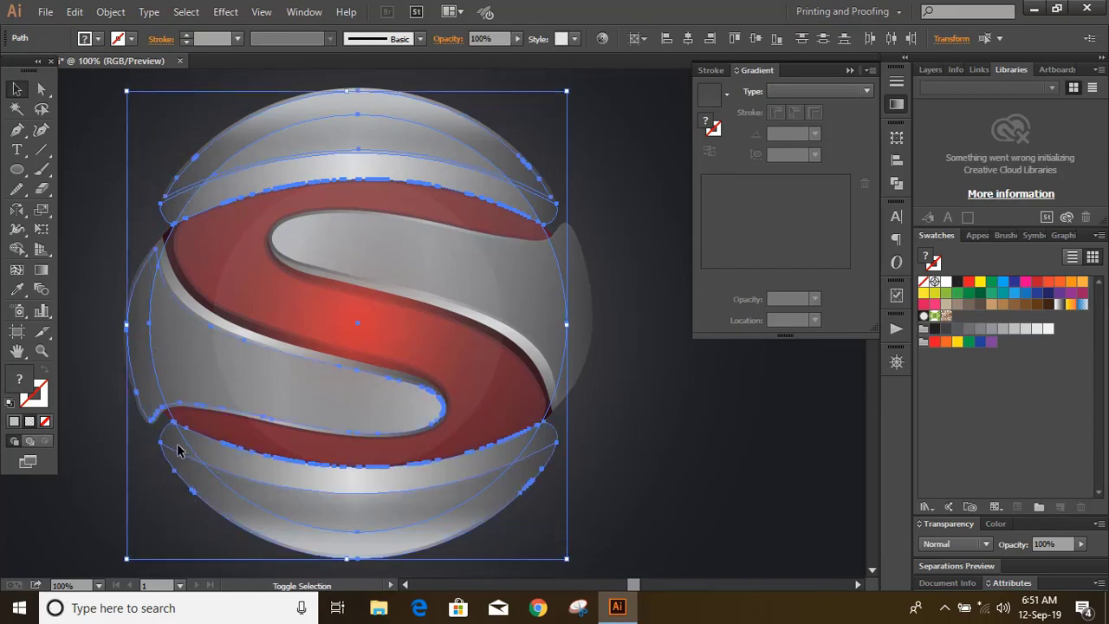
left_click(586, 317, "shift")
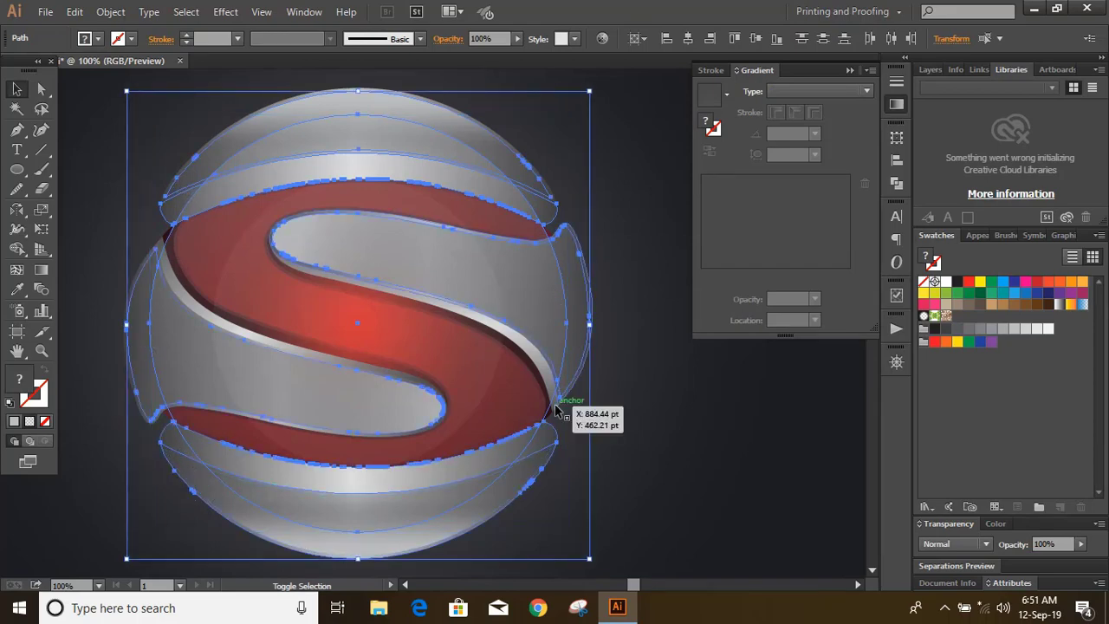
left_click(17, 248)
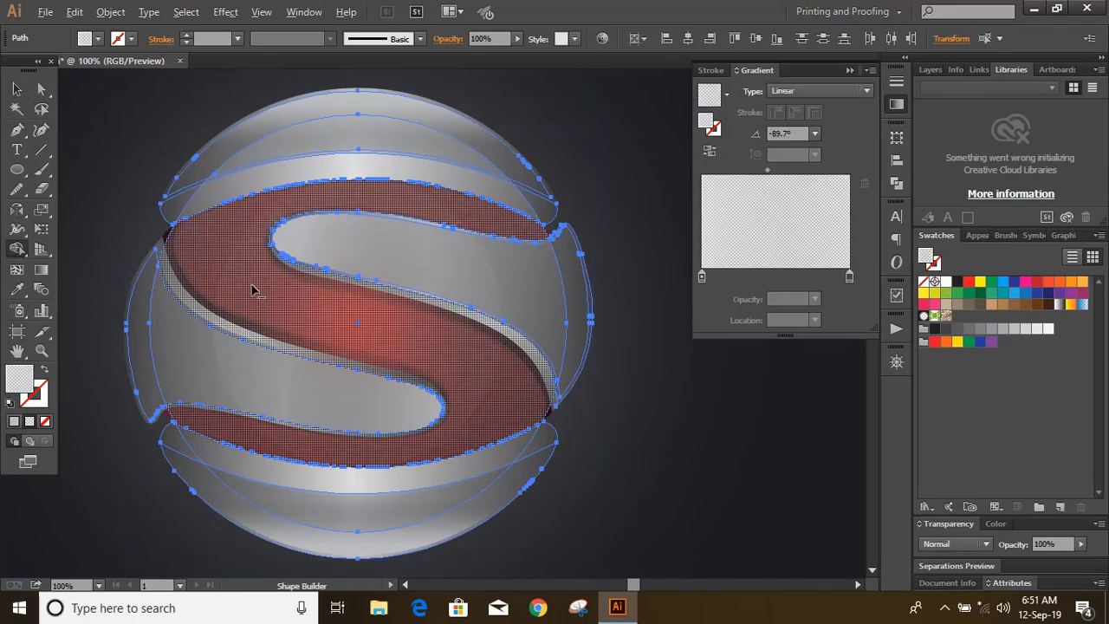
left_click(16, 89)
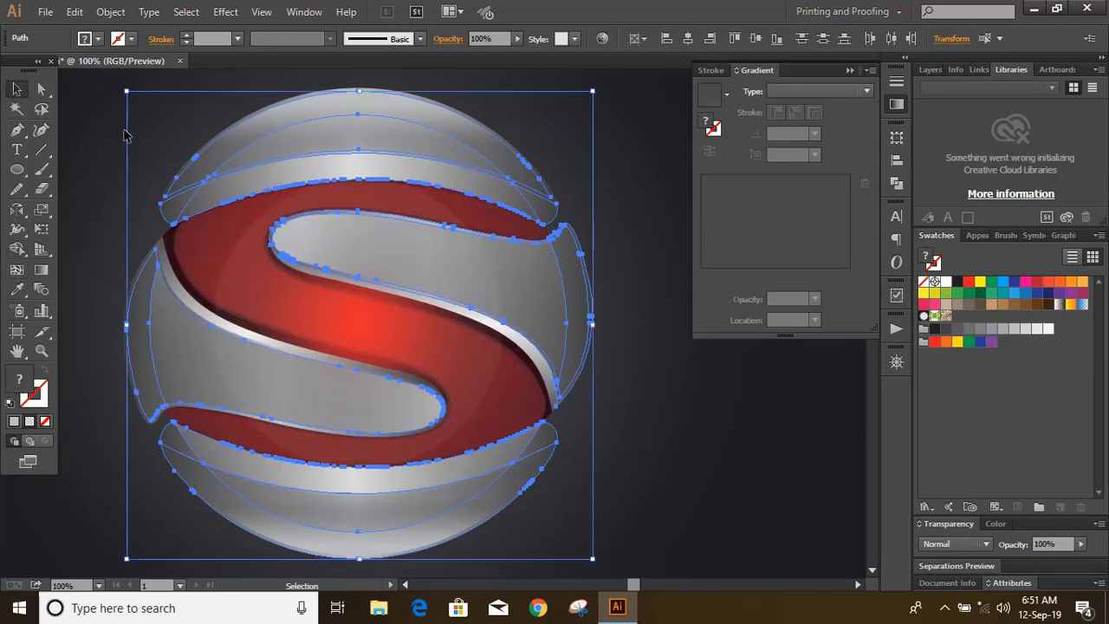
left_click(127, 136)
Step: Draw a small circle beside the logo with the translucent red radial gradient and apply a Gaussian Blur to it
key("ctrl+minus")
mouse_move(16, 168)
left_mouse_down()
mouse_move(82, 260)
mouse_move(86, 207)
left_mouse_up()
left_click_drag(158, 220, 173, 233)
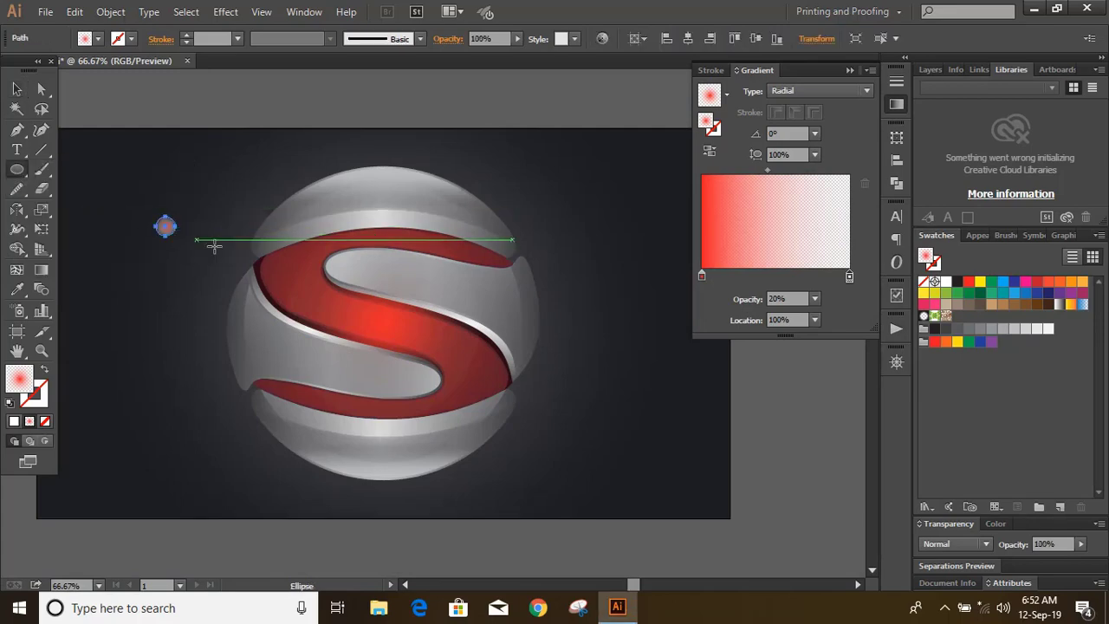
left_click(17, 89)
left_click(225, 11)
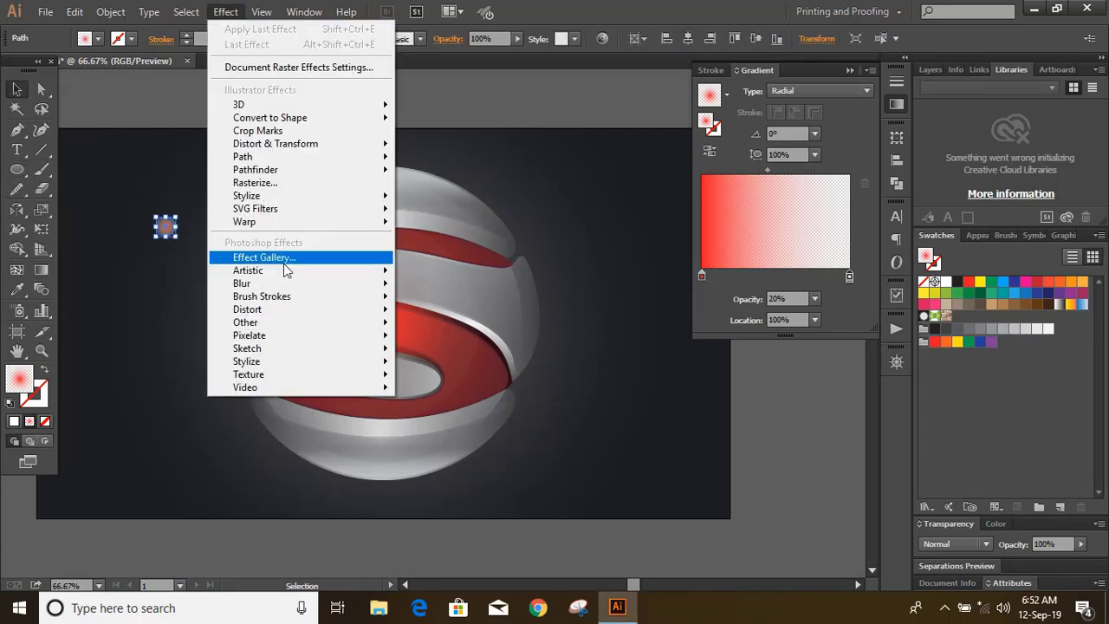
left_click(451, 285)
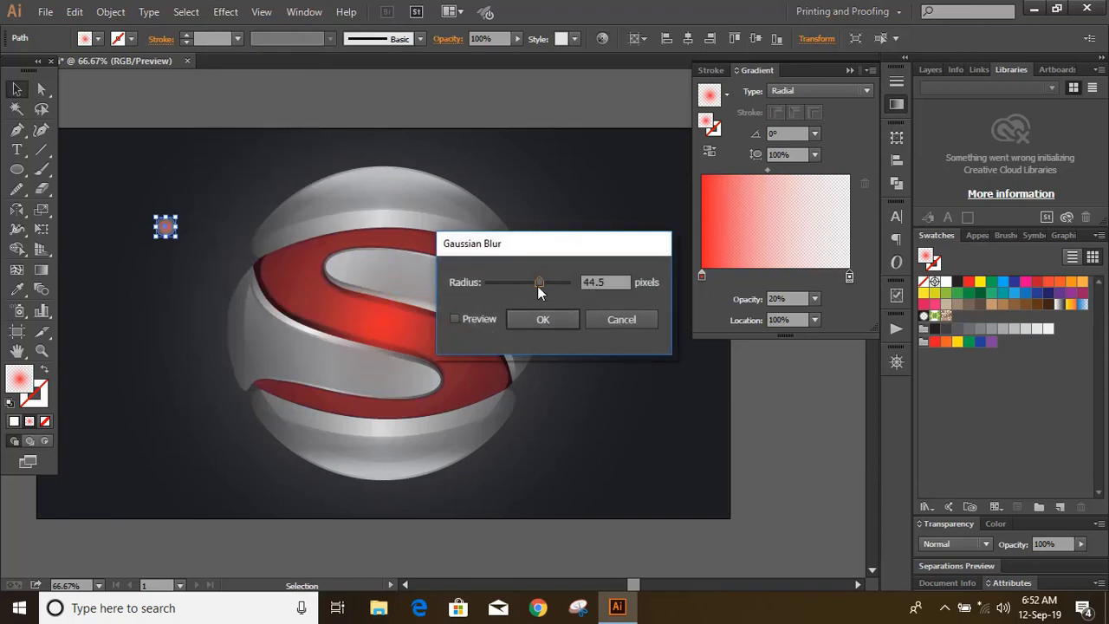
left_click(538, 319)
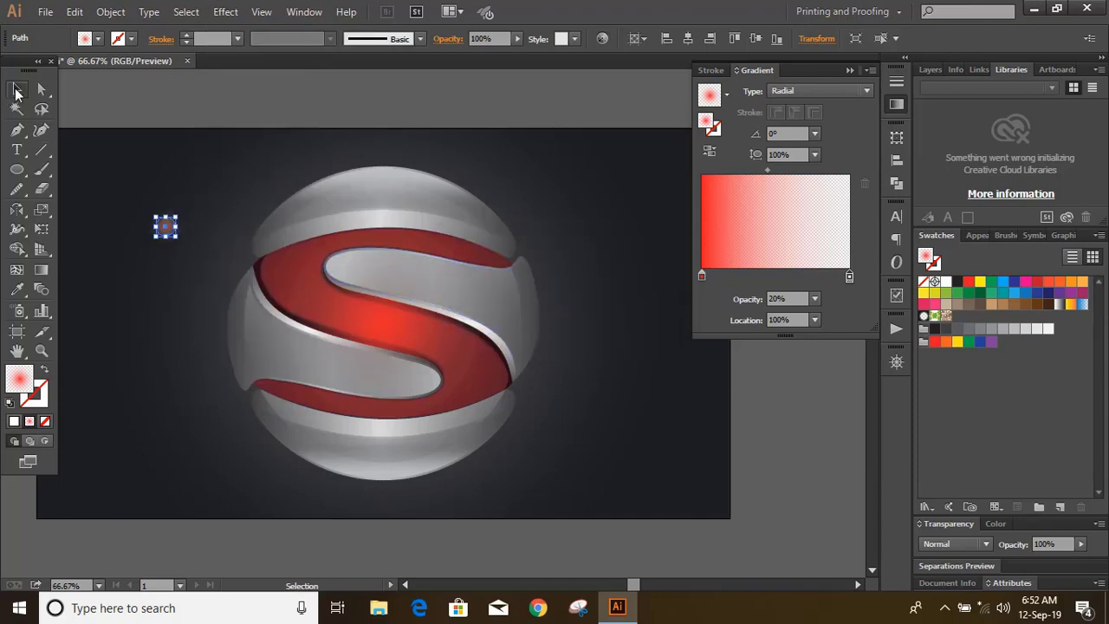
Step: Center the blurred circle, enlarged, on the logo's top silver shape and fill it with white
left_click_drag(175, 239, 401, 175)
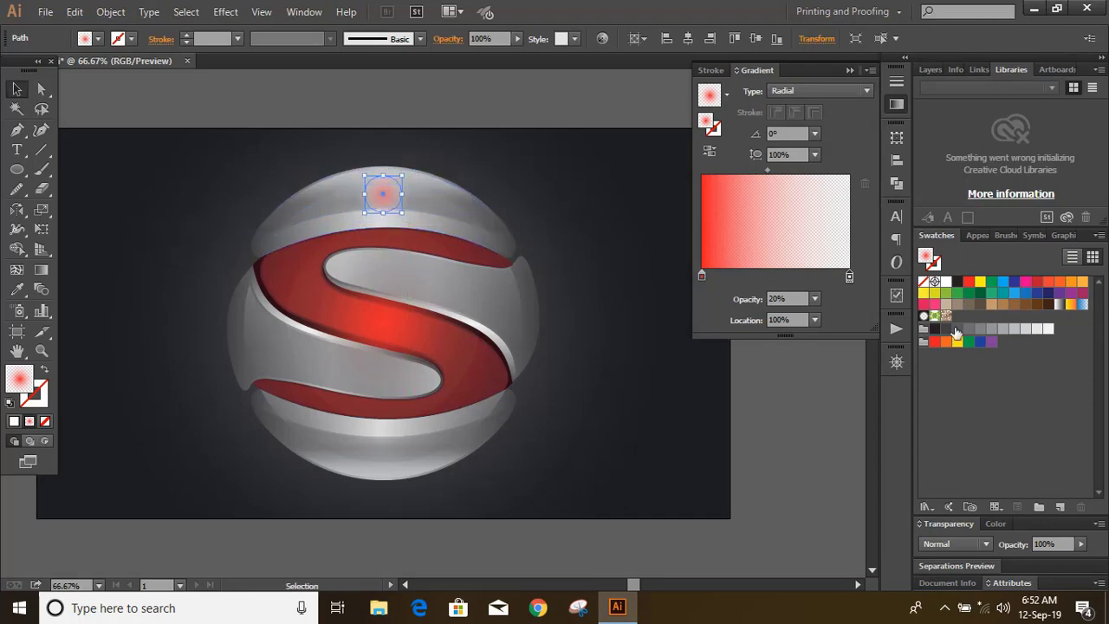
left_click(946, 283)
left_click(761, 378)
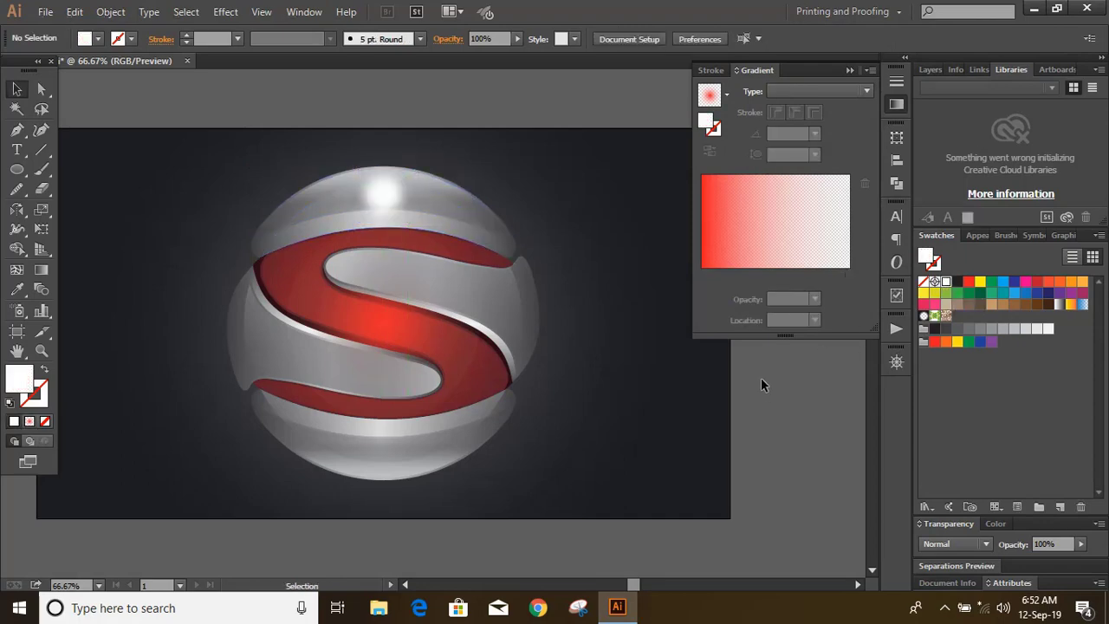
Step: Sample the translucent gray gradient of the top silver shape onto the highlight circle and change it to a reversed radial gradient
key("ctrl+1")
scroll(662, 358, "up", 3)
left_click(359, 263)
key("i")
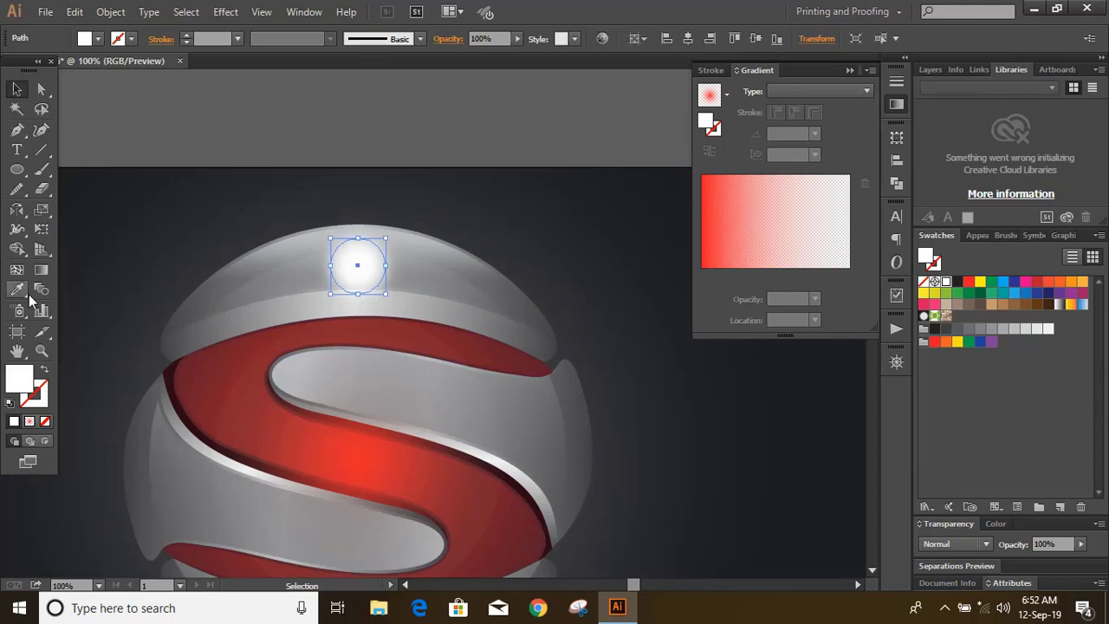
left_click(201, 288)
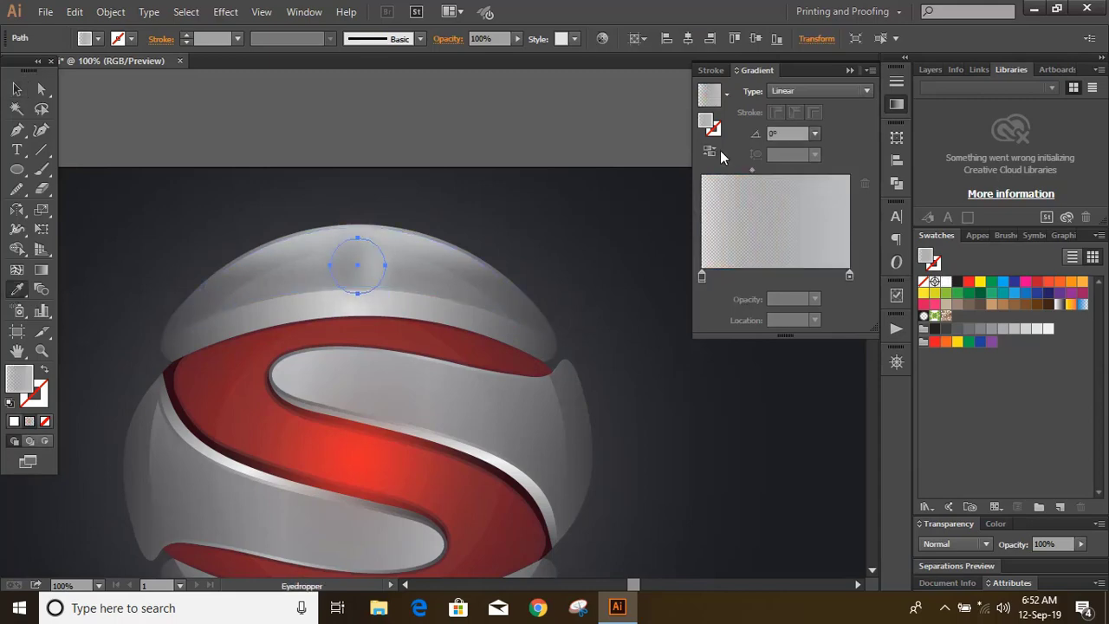
left_click(778, 91)
left_click(787, 126)
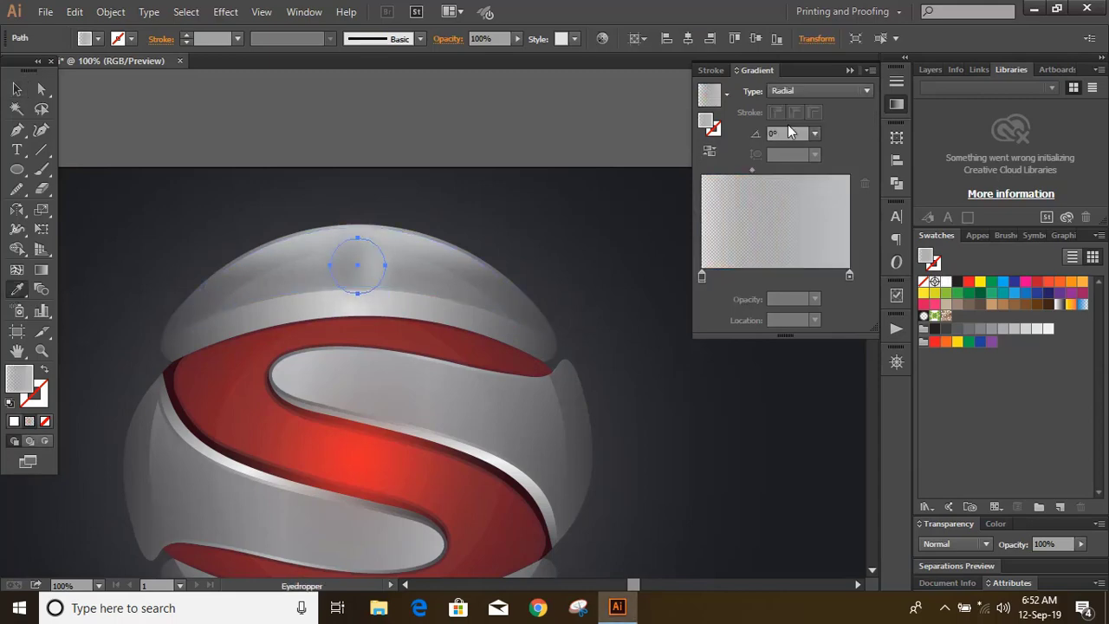
Step: Enlarge the highlight circle evenly about its center on the top silver shape
left_click(17, 92)
left_click_drag(387, 297, 407, 316)
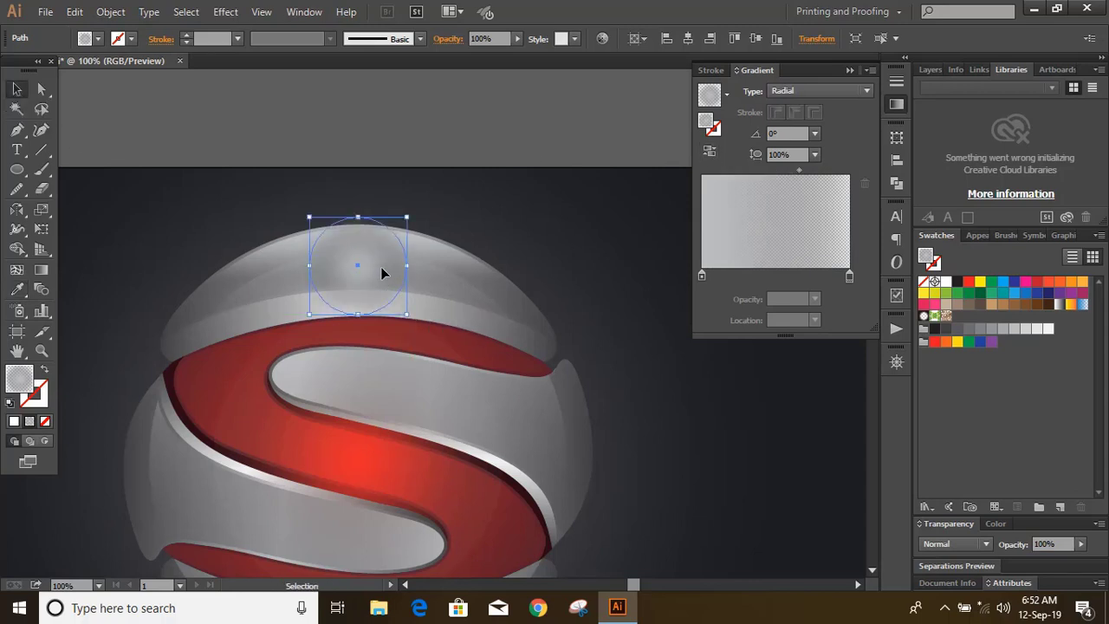
left_click(572, 173)
key("ctrl+minus")
key("ctrl+minus")
key("ctrl+equal")
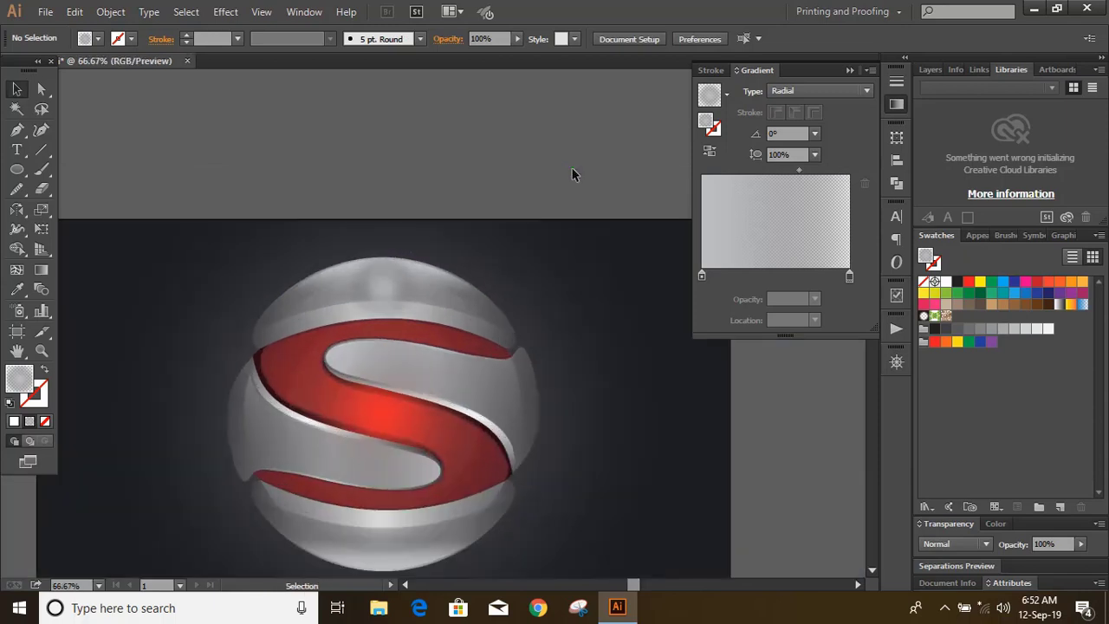
Step: Recolor the 10% opacity end stop of the highlight circle's radial gradient to a lighter color
left_click(392, 297)
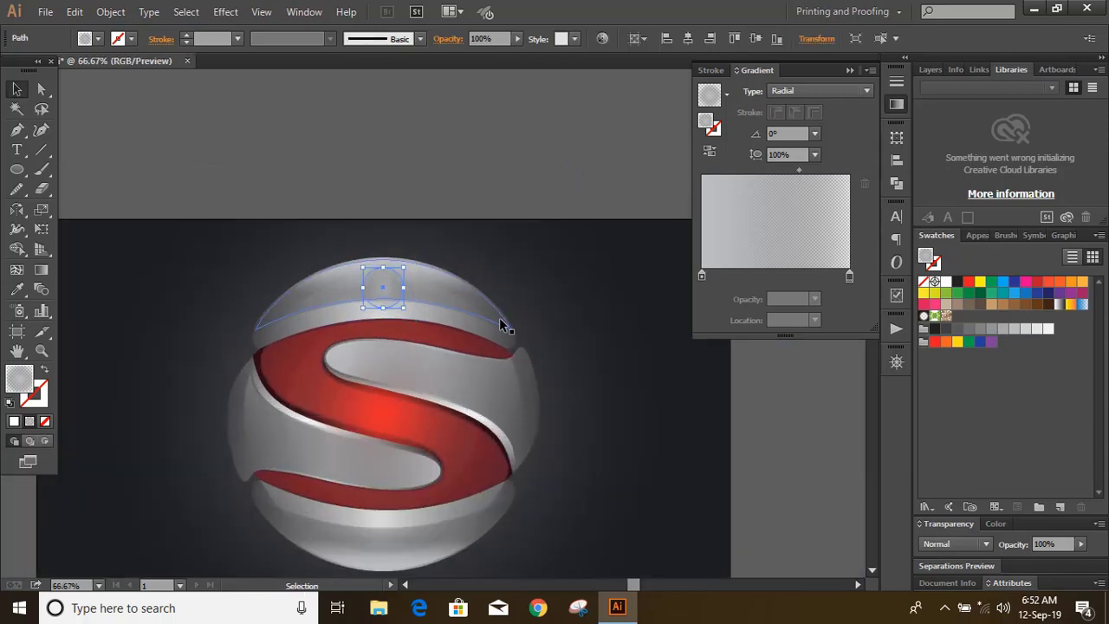
left_click(534, 131)
left_click(386, 302)
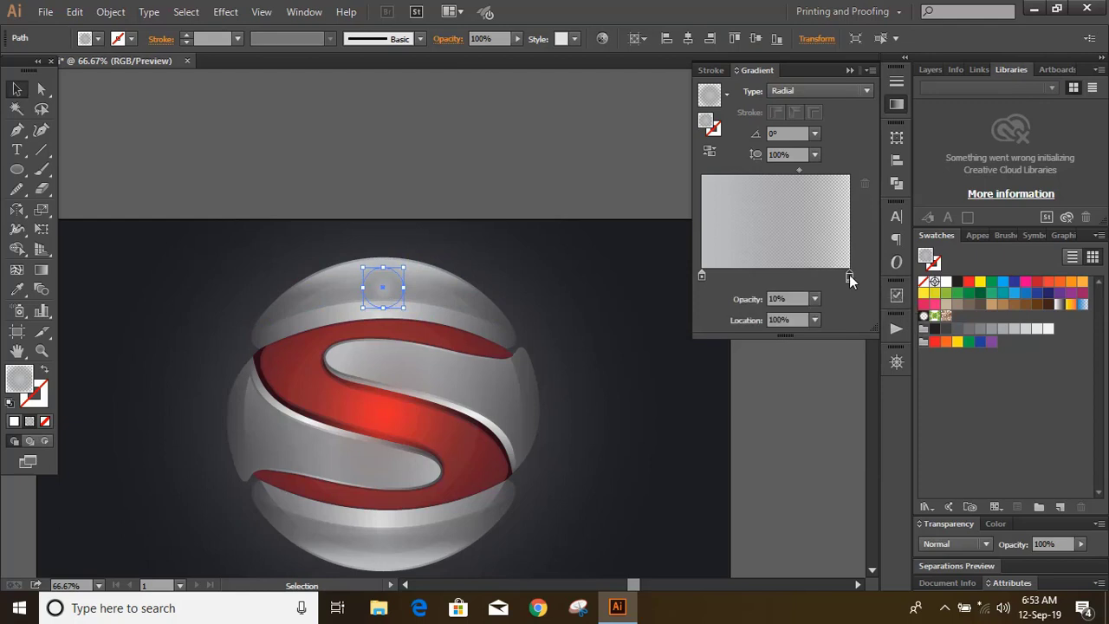
double_click(849, 275)
left_click(663, 328)
left_click(614, 159)
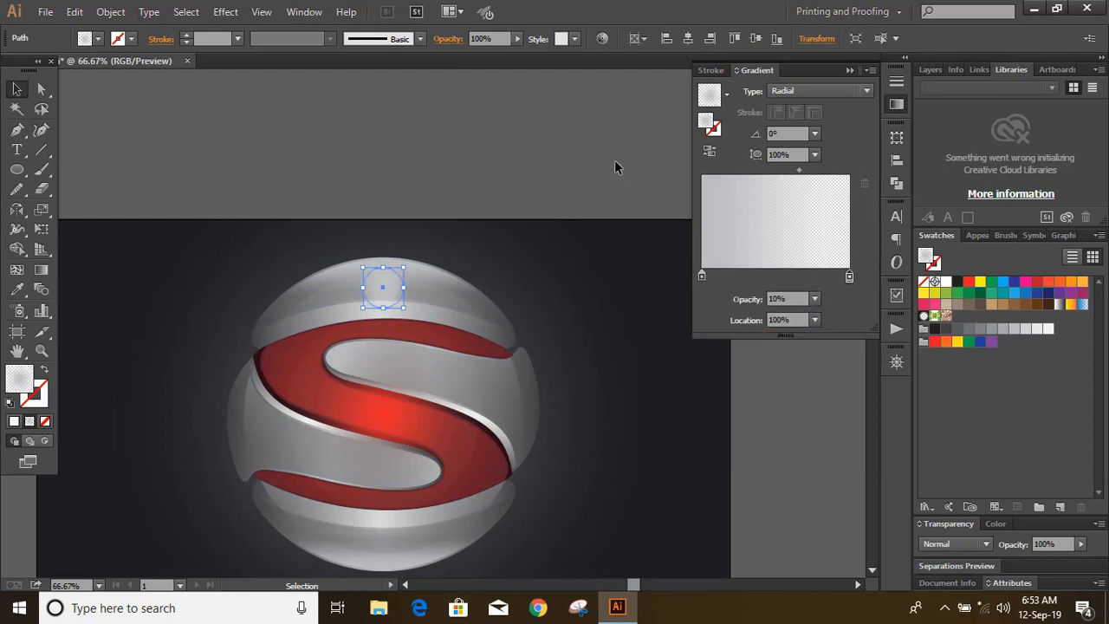
left_click(614, 160)
Step: Duplicate the highlight circle from the bottom silver shape onto the right edge and adjust the highlights on the middle silver shapes
key("ctrl+plus")
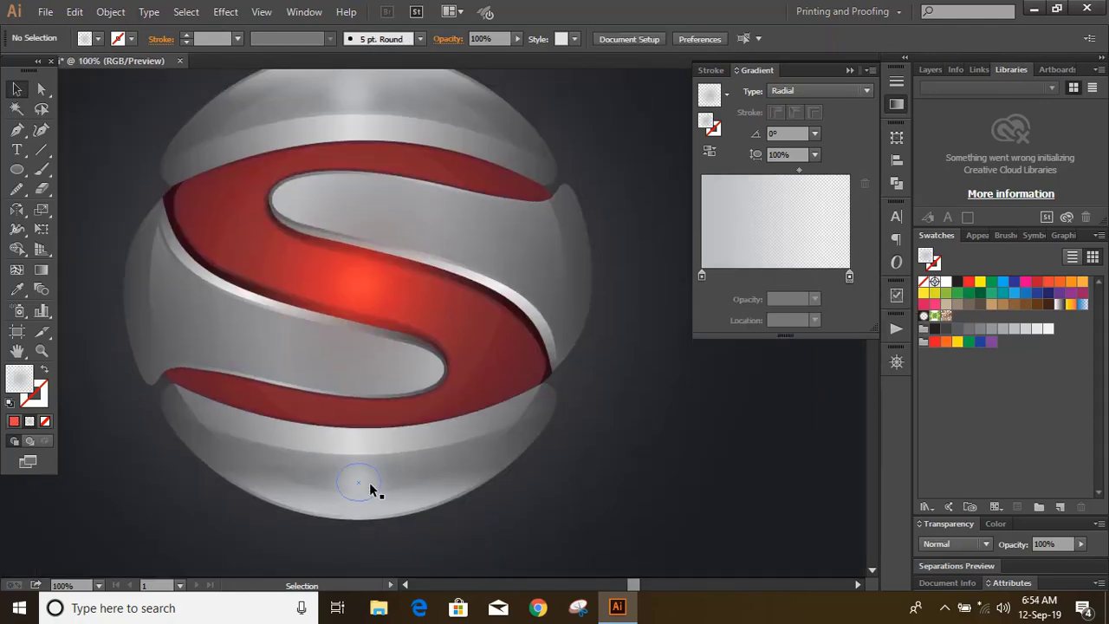
left_click_drag(372, 488, 570, 290, "alt")
left_click(627, 396)
left_click(661, 403)
scroll(670, 403, "up", 1)
left_click(676, 416)
left_click(693, 370)
left_click(656, 366)
left_click_drag(472, 252, 461, 249)
left_click(651, 353)
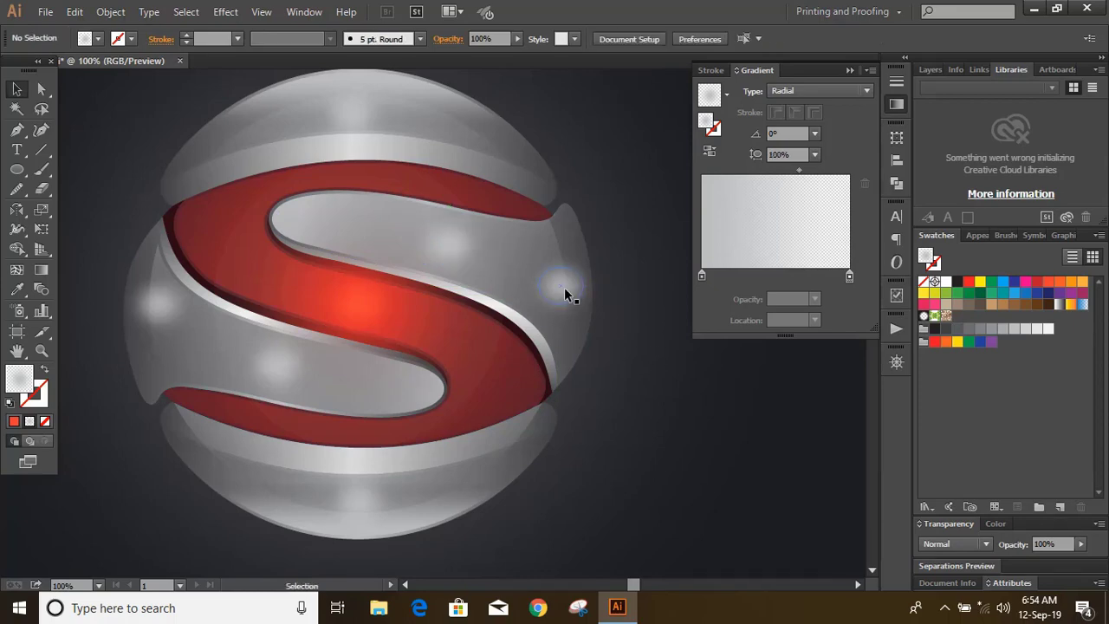
Step: Place a highlight in the lower silver shape's rounded inner end and a smaller one on the bright band below the S
left_click_drag(564, 287, 442, 397)
left_click(681, 392)
left_click(654, 400)
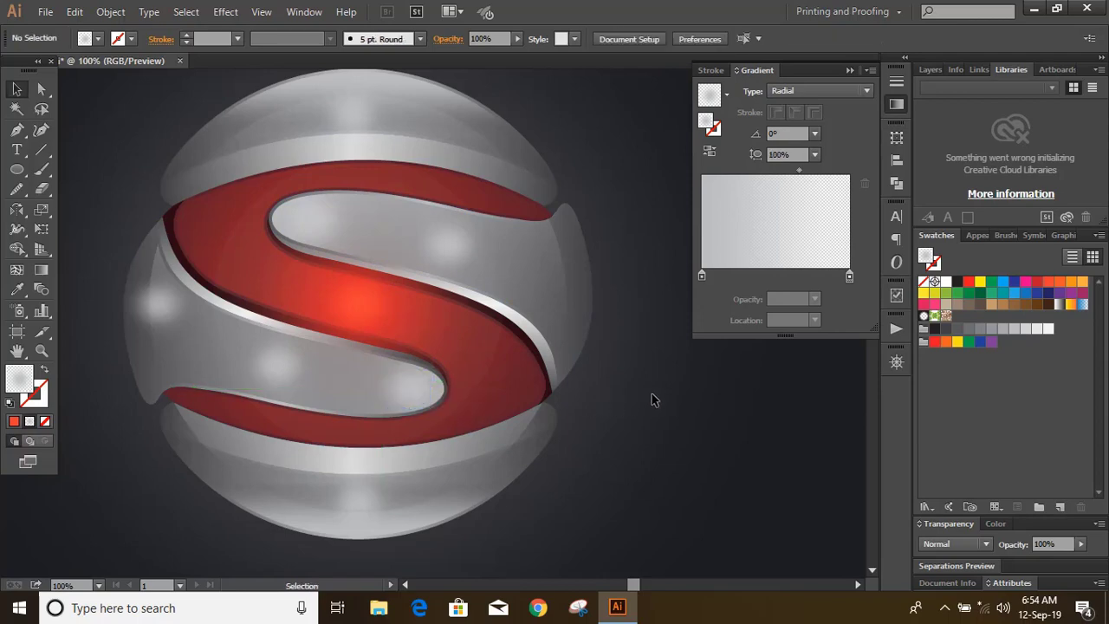
left_click_drag(347, 258, 350, 483)
left_click(590, 128)
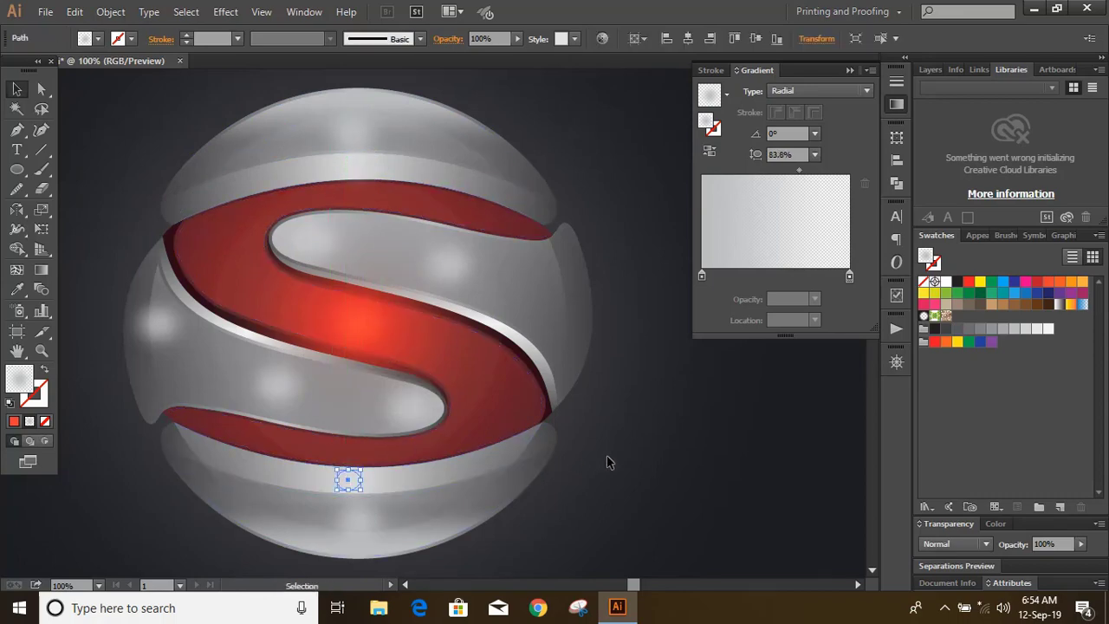
Step: Copy the red highlight from the S's center onto its upper-left curve and set the copy's opacity to 35%
left_click(661, 436)
left_click_drag(363, 323, 230, 249)
left_click(530, 121)
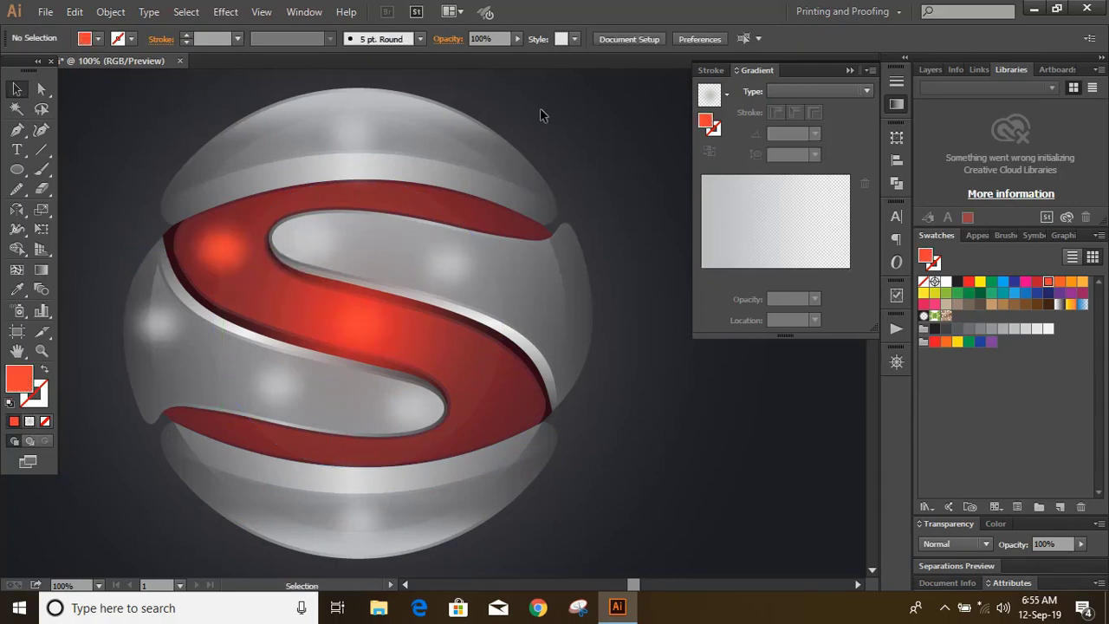
left_click(246, 251)
left_click(1079, 544)
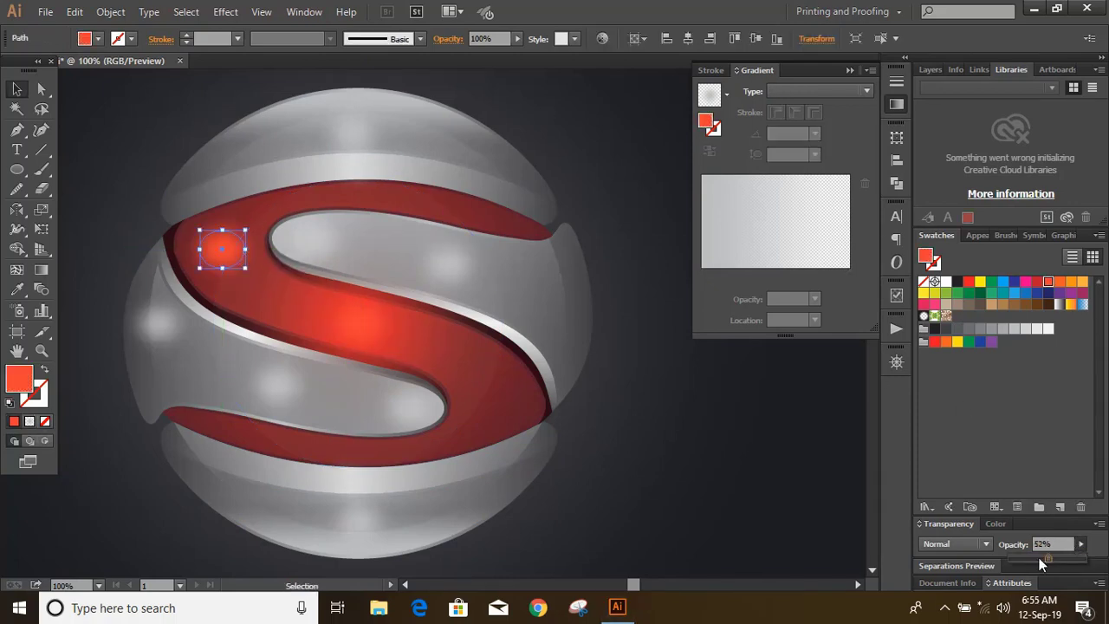
left_click_drag(1039, 557, 1028, 557)
left_click(710, 421)
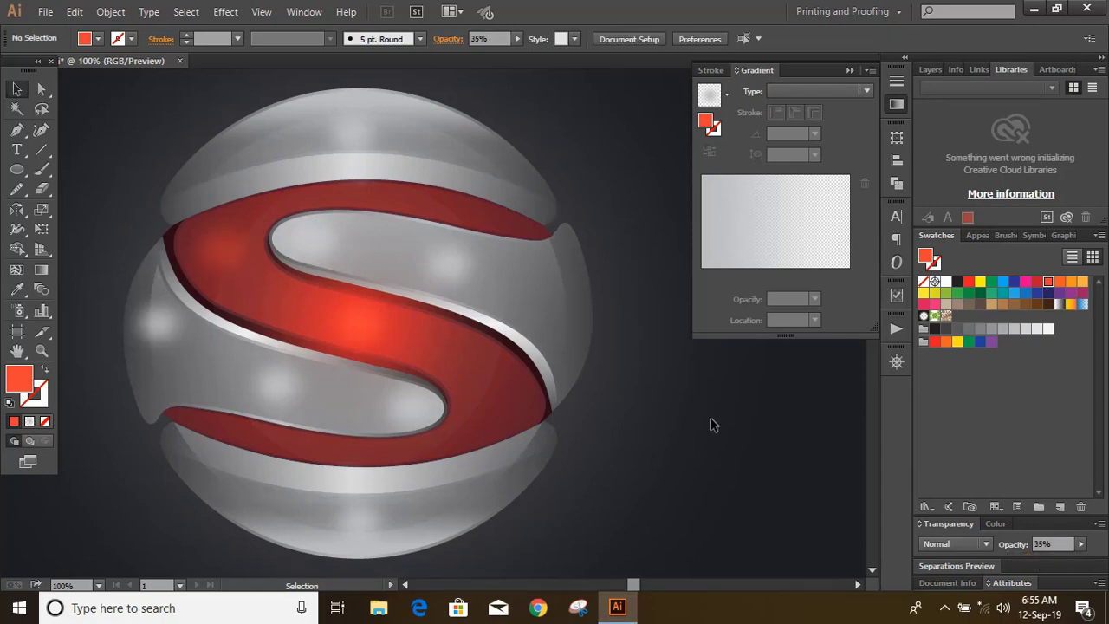
Step: Copy the faint red highlight onto the S's lower-right curve and its lower-left tail
left_click_drag(223, 250, 481, 417)
left_click(650, 416)
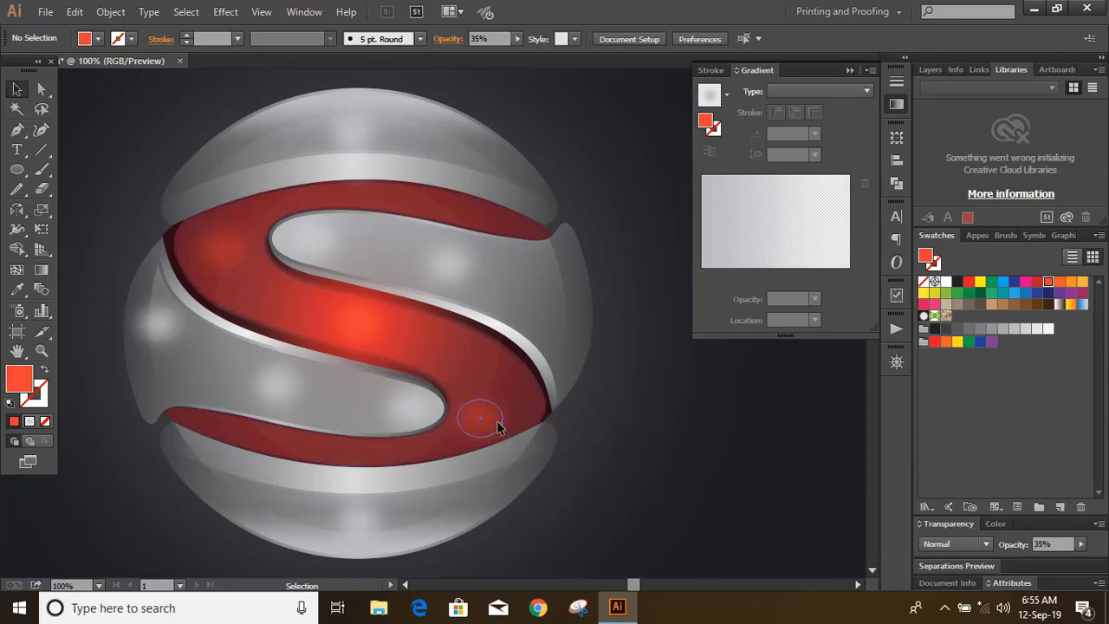
left_click_drag(498, 424, 248, 436)
left_click(587, 168)
left_click(642, 345)
key("ctrl+minus")
key("ctrl+minus")
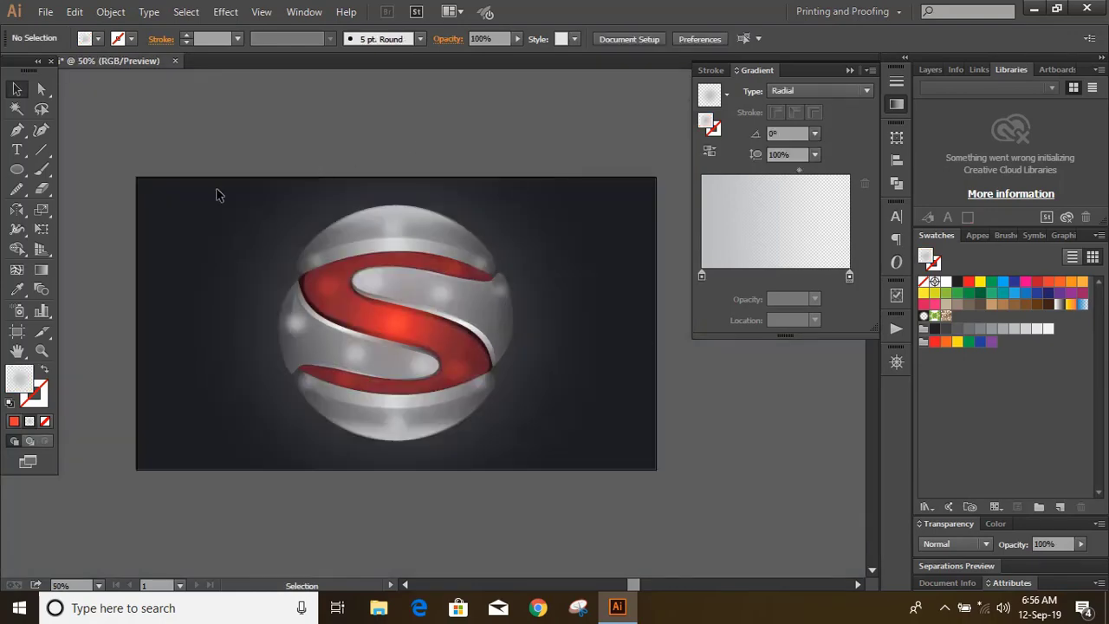
Step: Select all the logo's shapes and group them
left_click_drag(218, 194, 594, 471)
left_click(111, 11)
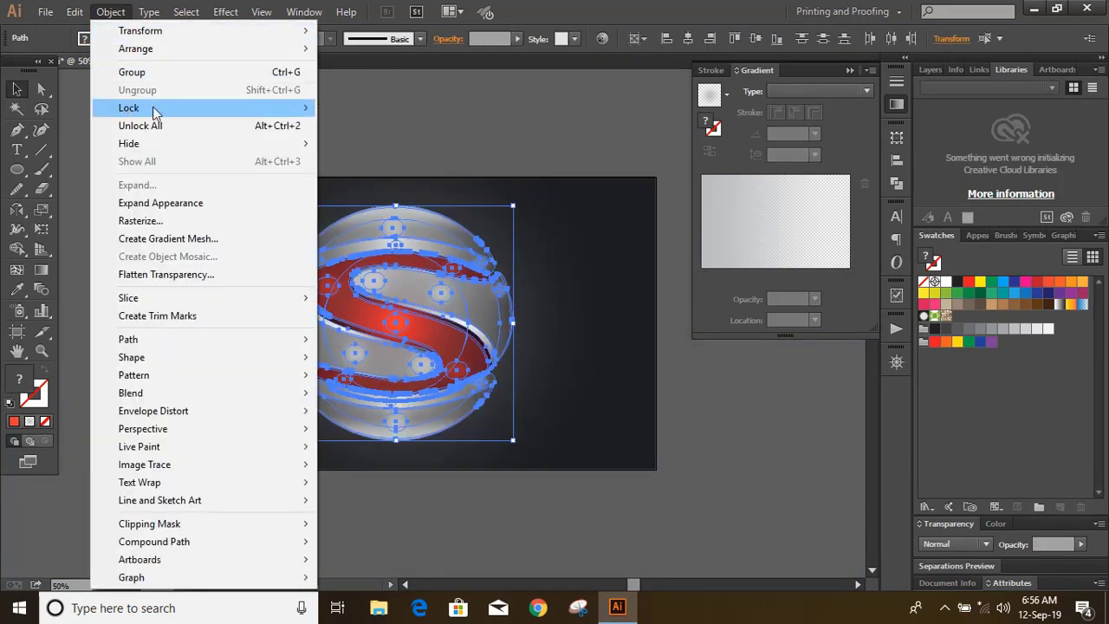
left_click(132, 72)
Step: Scale the logo group down slightly about its center and move it up toward the artboard's upper edge
left_click_drag(514, 208, 501, 217)
key("shift+Up")
key("shift+Up")
key("shift+Up")
key("shift+Up")
key("shift+Up")
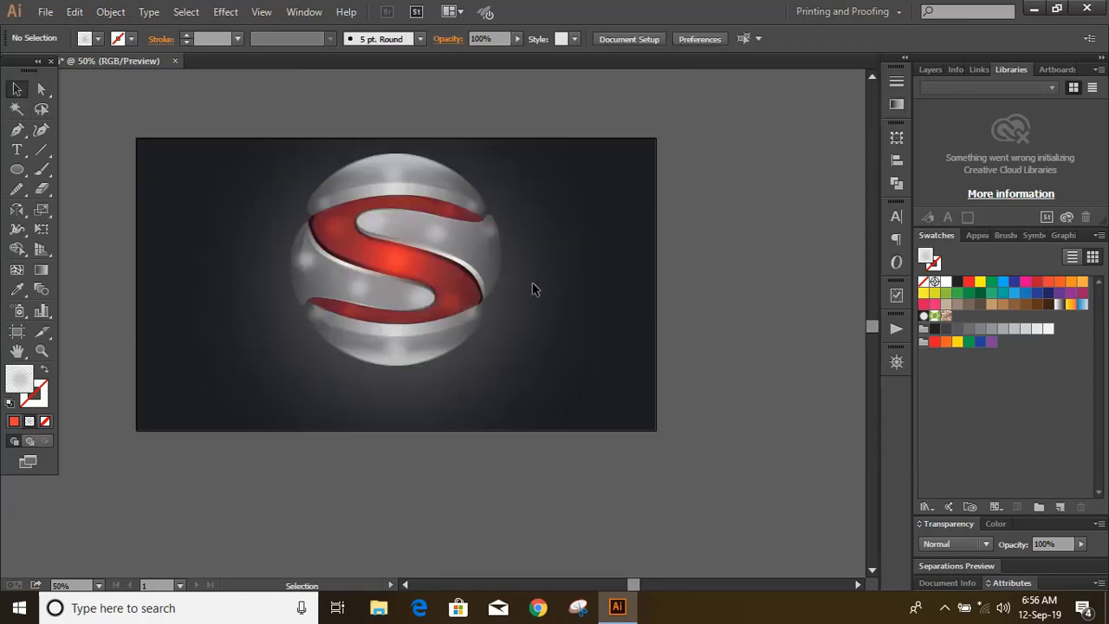
Step: Duplicate the logo group directly below the original and reflect the copy across the horizontal axis
left_click_drag(441, 236, 441, 452)
left_click(19, 211)
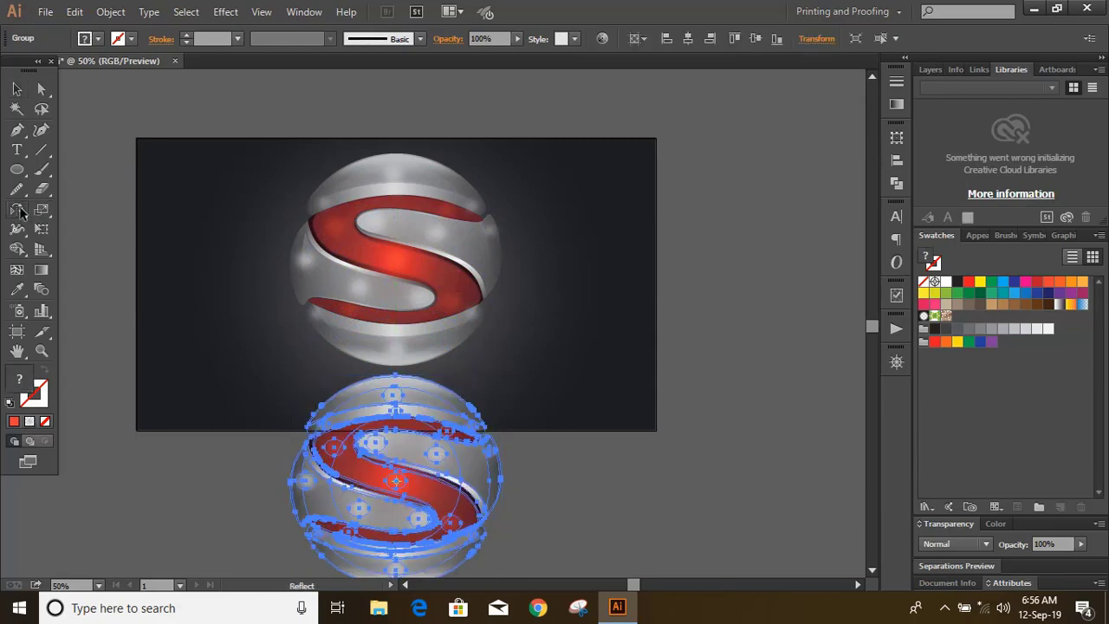
key("Return")
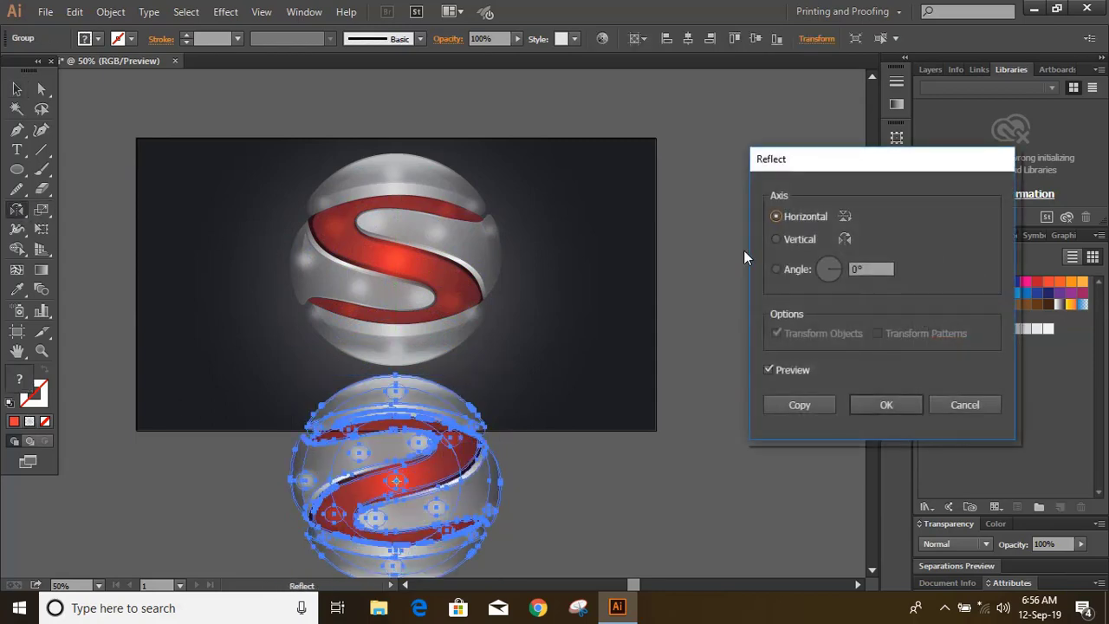
left_click(885, 404)
left_click(17, 89)
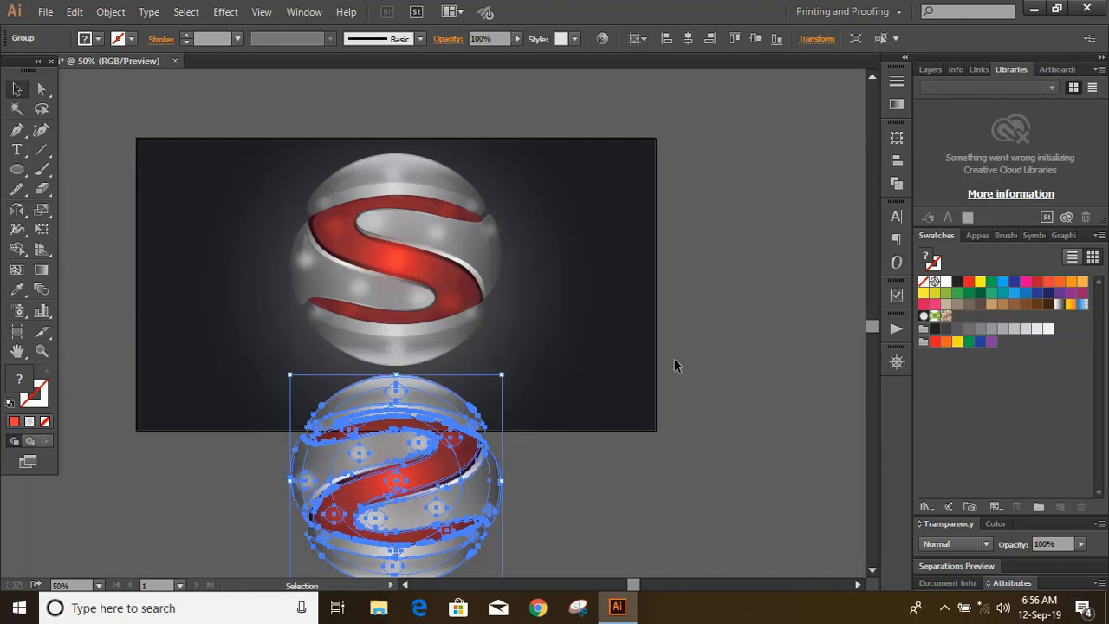
left_click(712, 331)
scroll(711, 336, "down", 1)
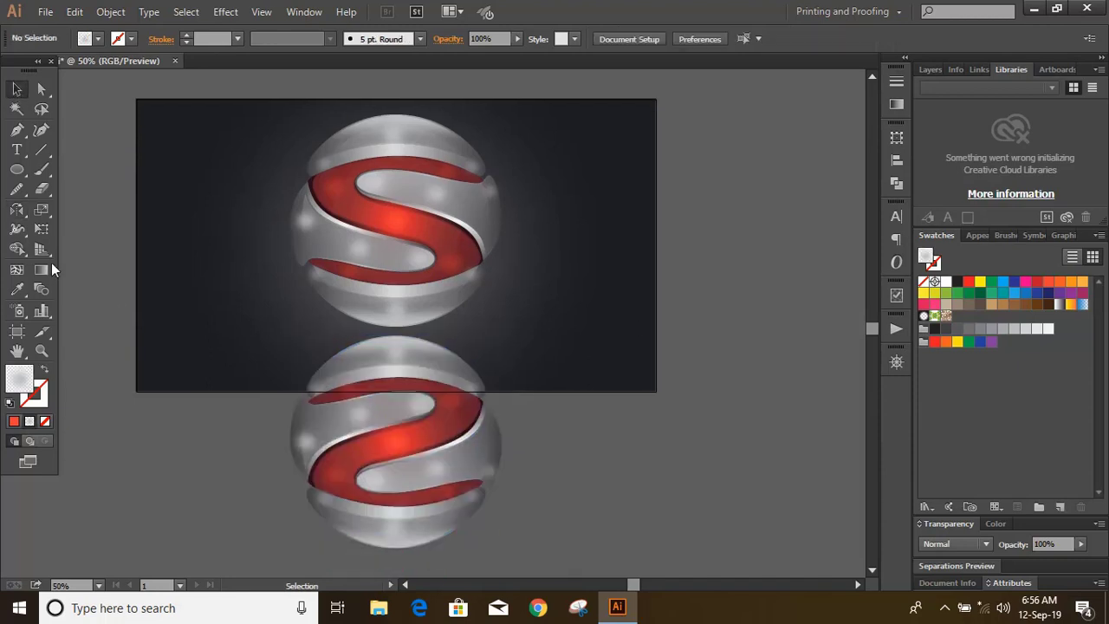
Step: Draw a rectangle about 912 by 556 pt over the reflected logo and fill it with the White, Black gradient running from top to bottom
left_click(16, 170)
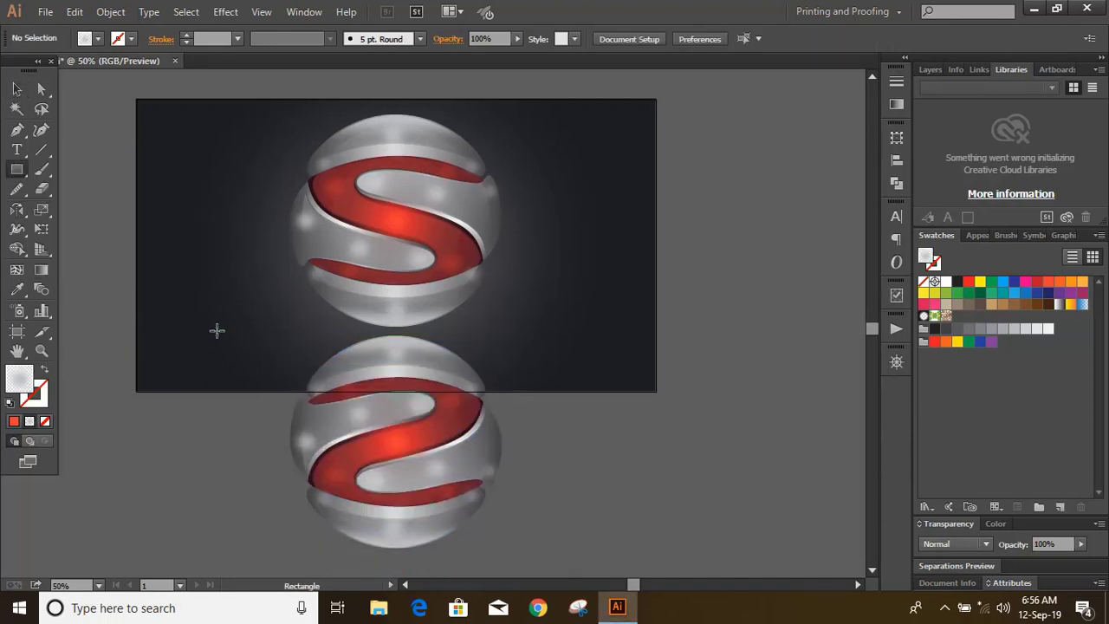
left_click_drag(217, 331, 588, 556)
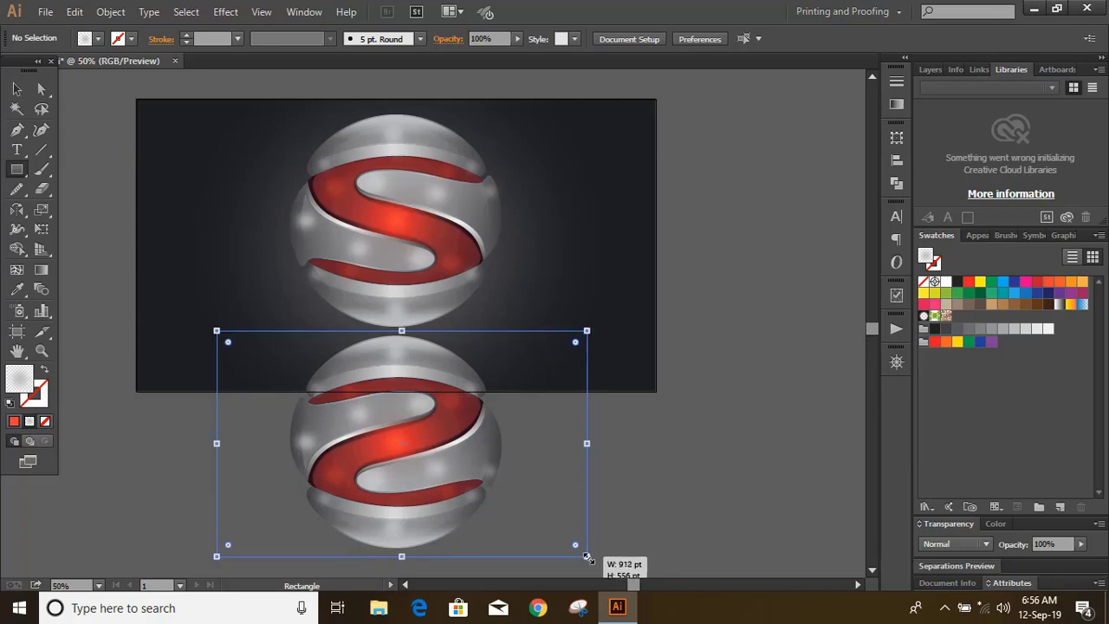
left_click(896, 103)
left_click(726, 92)
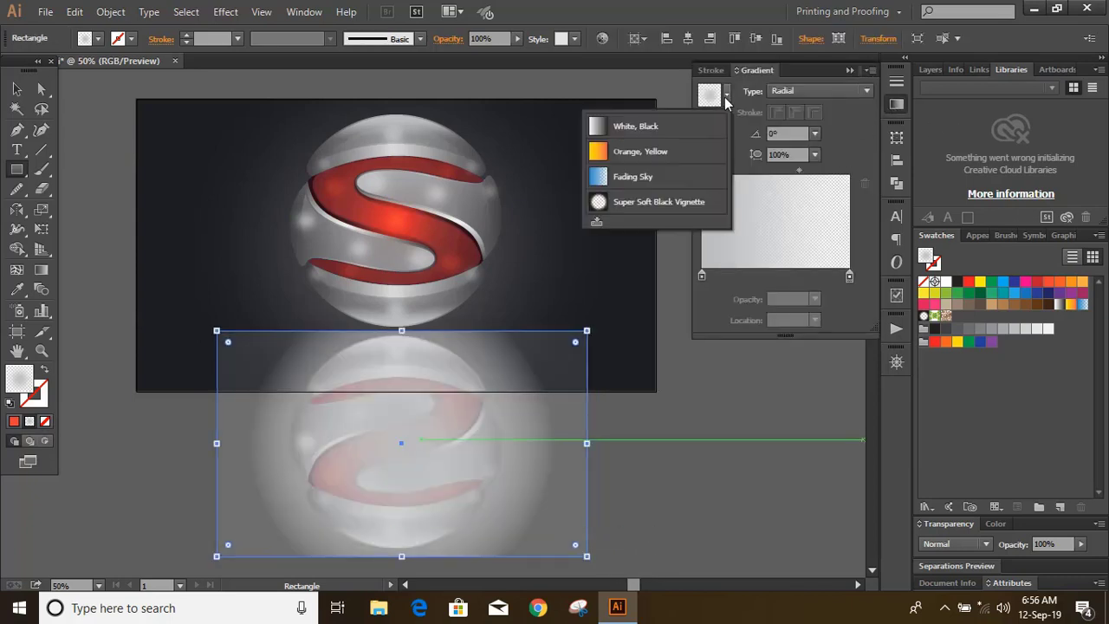
left_click(635, 127)
key("g")
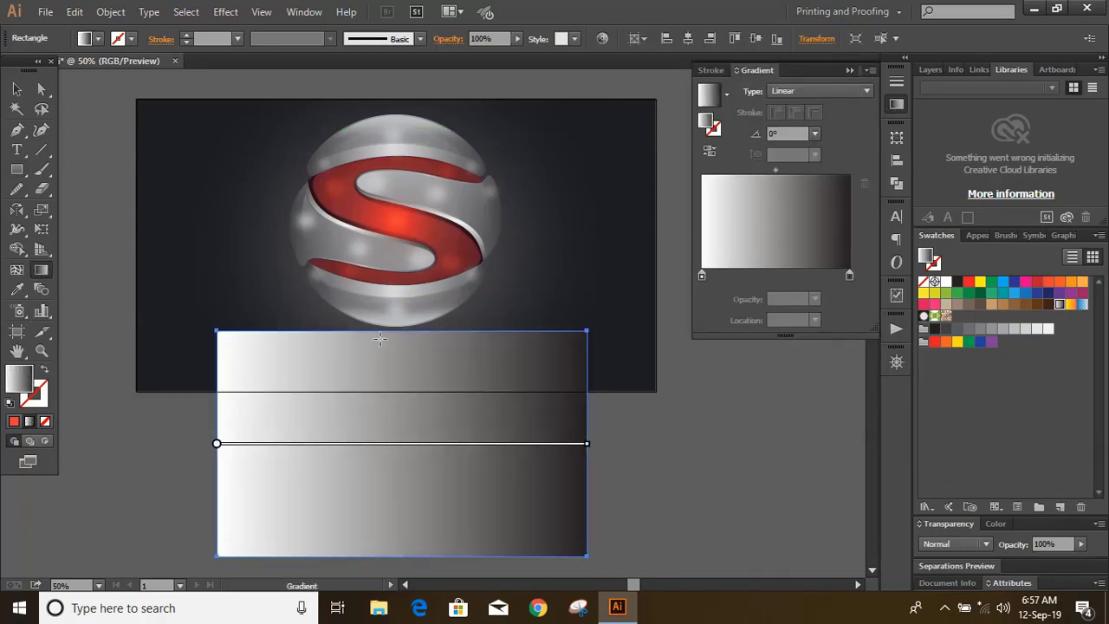
left_click_drag(393, 333, 401, 555)
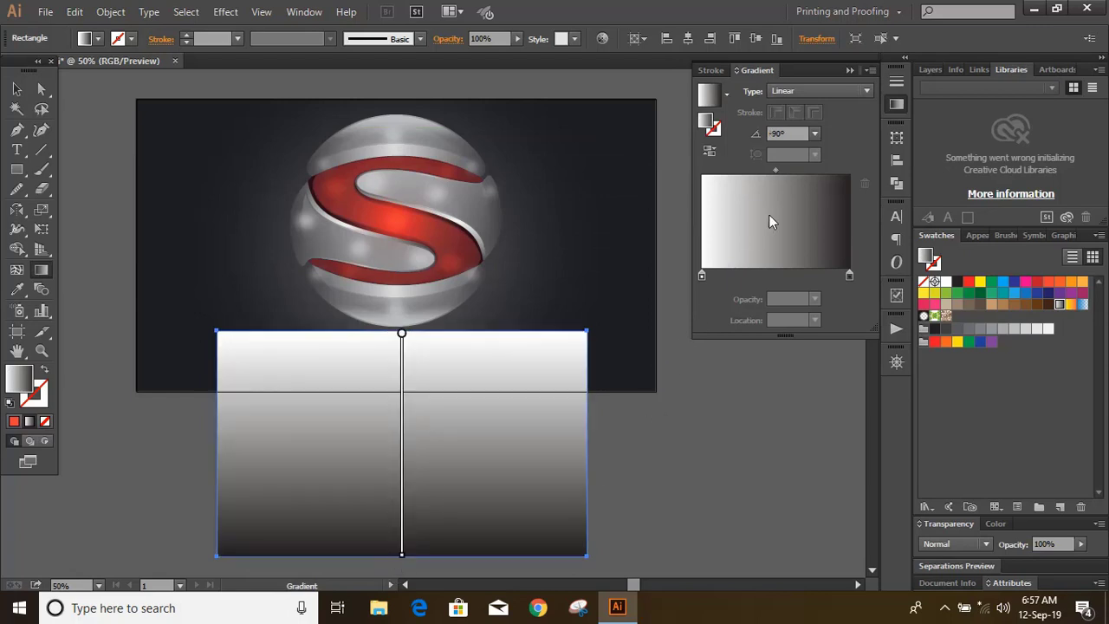
Step: Shorten the rectangle's white-to-black fade by moving its midpoint toward white and adding a black stop at 43.55%
left_click_drag(776, 170, 740, 168)
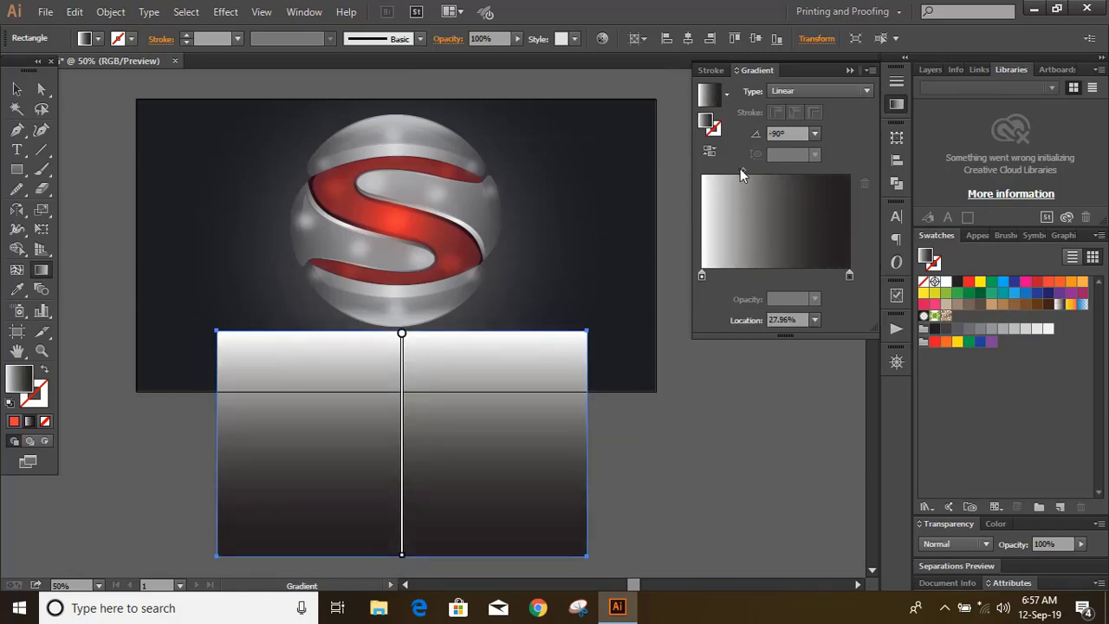
mouse_move(400, 414)
left_click_drag(399, 397, 399, 375)
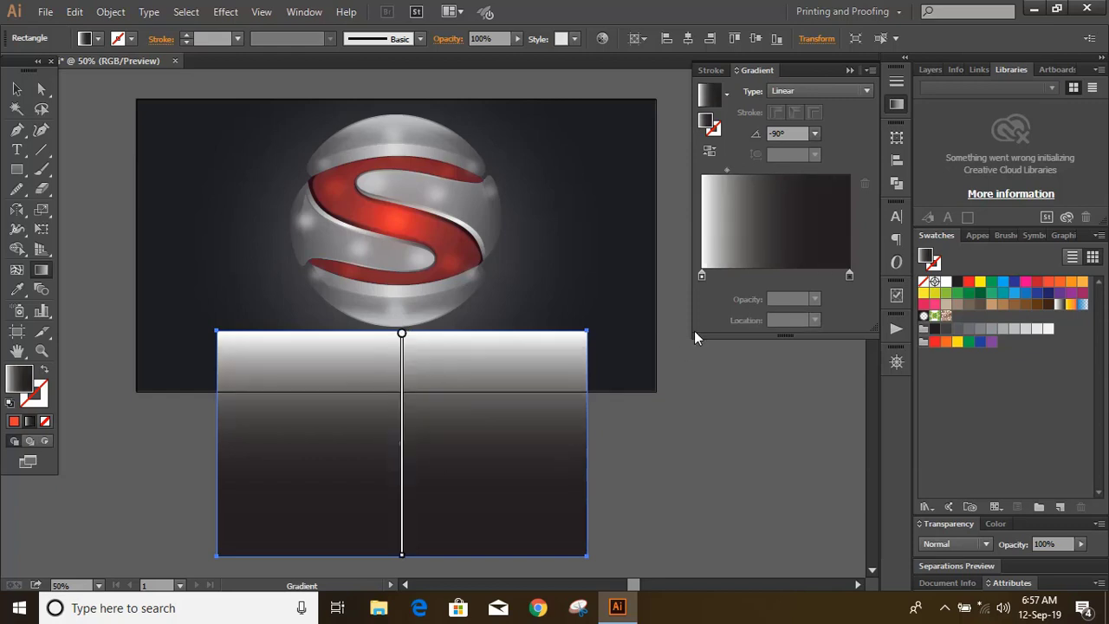
left_click_drag(849, 276, 766, 275)
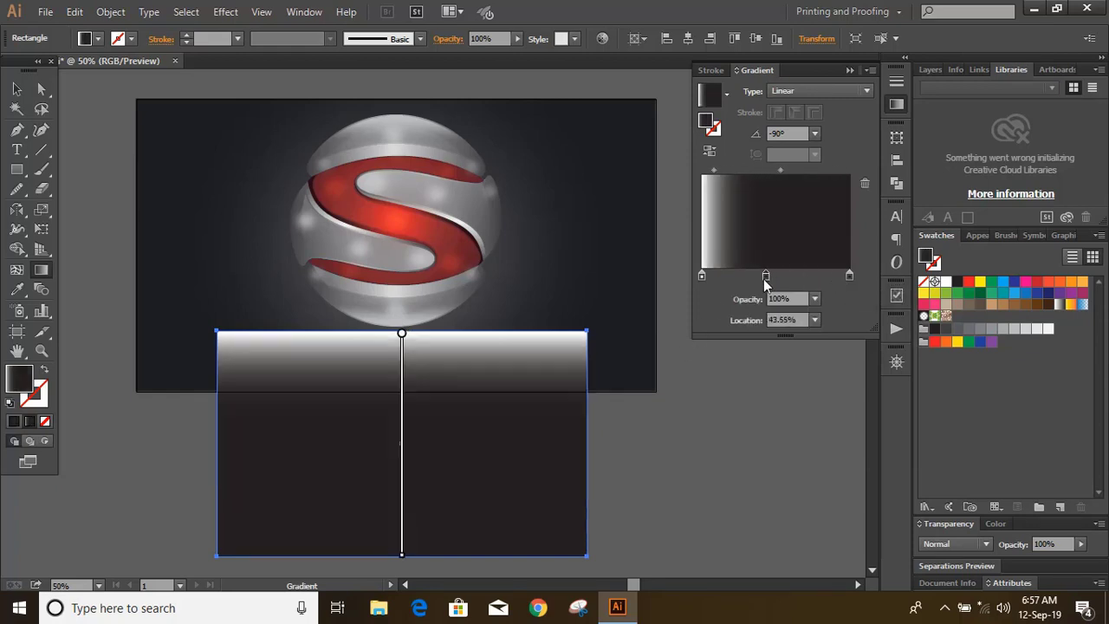
left_click_drag(399, 355, 399, 366)
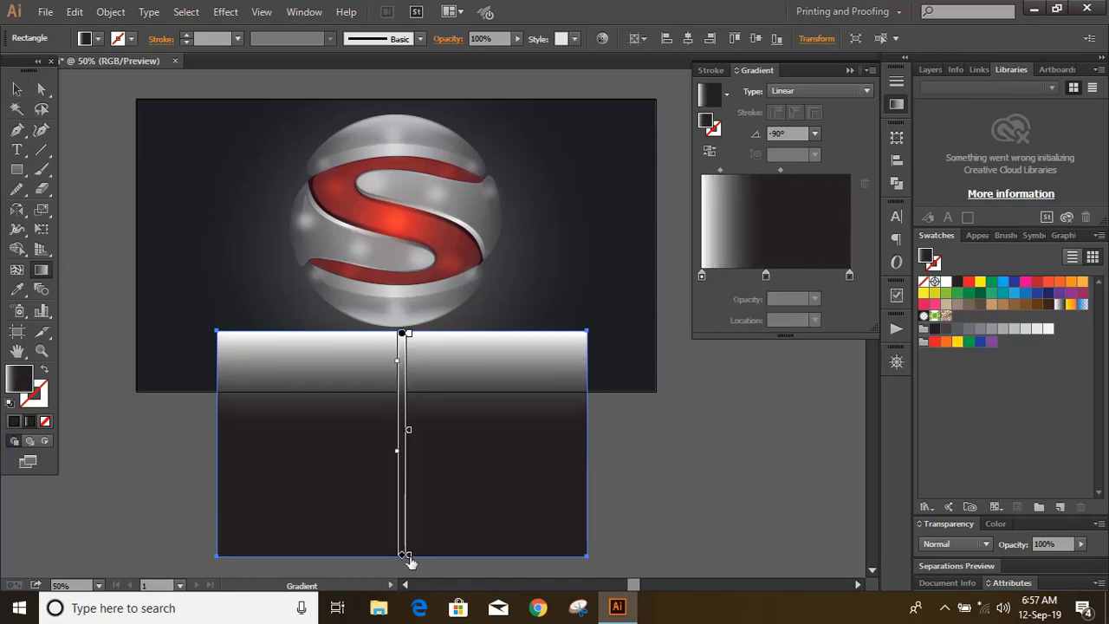
Step: Select the gradient rectangle together with the reflected logo and make an opacity mask that fades the reflection downward
left_click(16, 90)
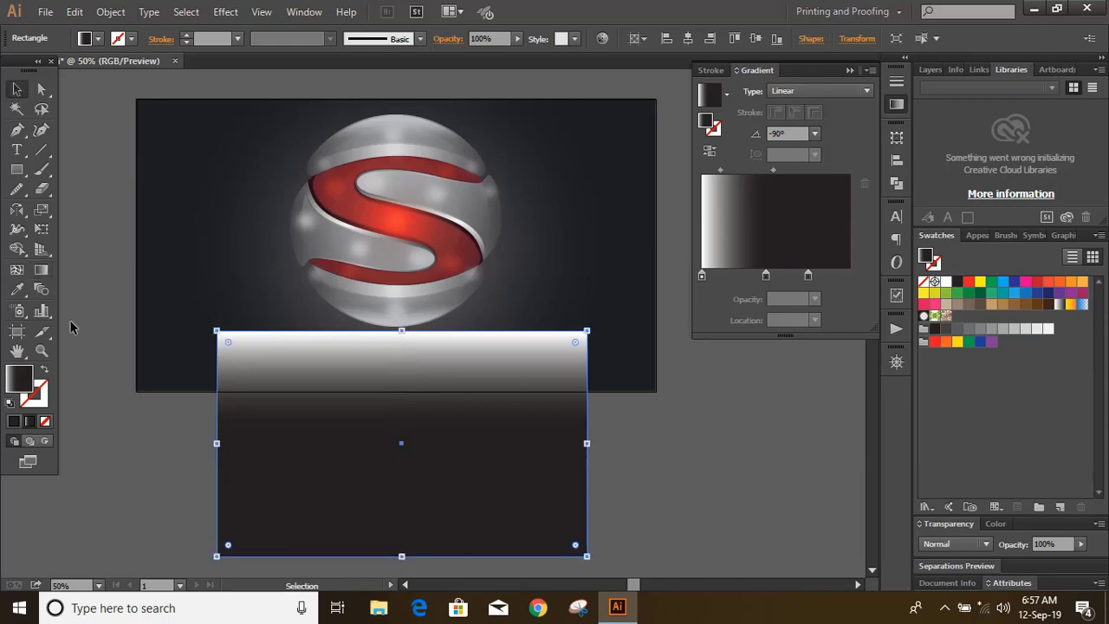
left_click(95, 368)
left_click_drag(650, 525, 209, 372)
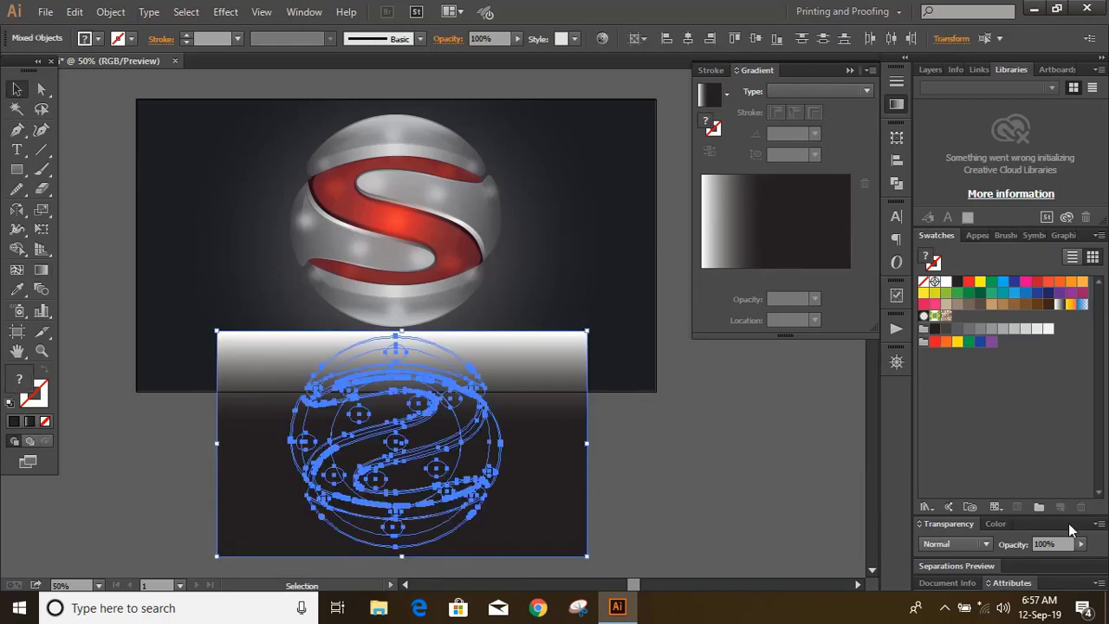
left_click(1098, 523)
left_click(957, 363)
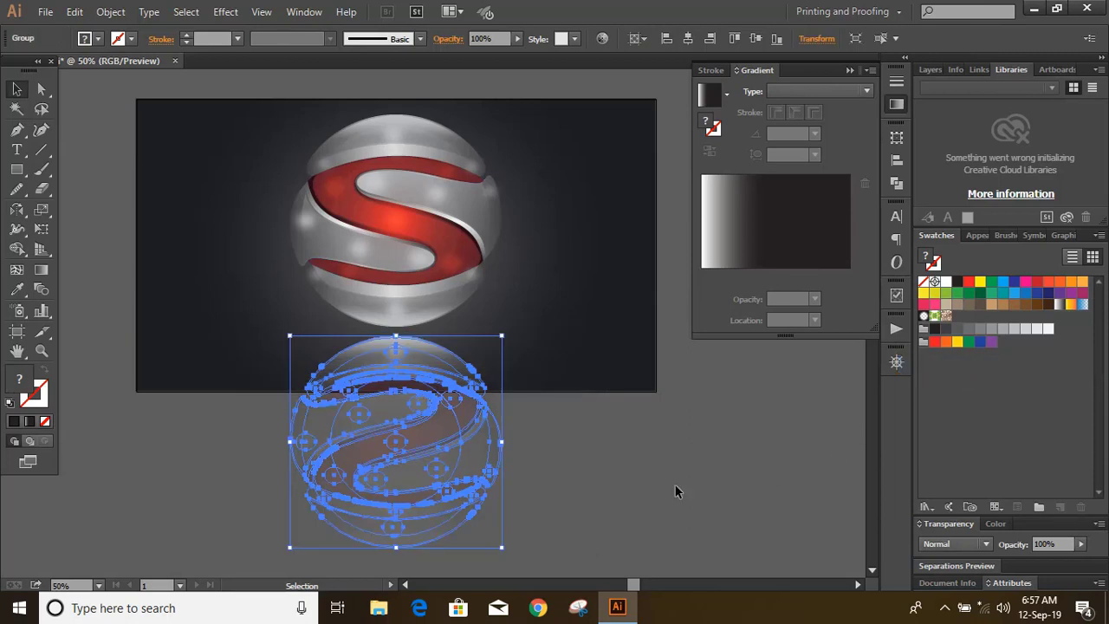
Step: Draw a floor rectangle across the artboard's full width, from just below the original logo to the artboard's lower edge
left_click(675, 484)
key("ctrl+equal")
left_click_drag(16, 170, 55, 170)
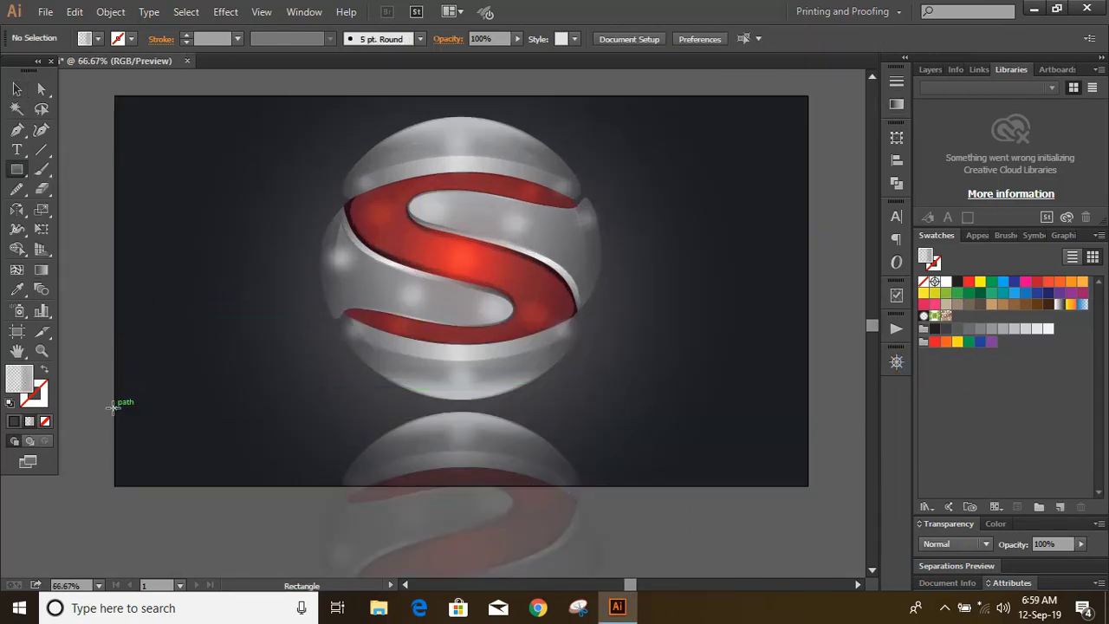
left_click_drag(115, 408, 807, 486)
left_click(17, 88)
left_click(82, 216)
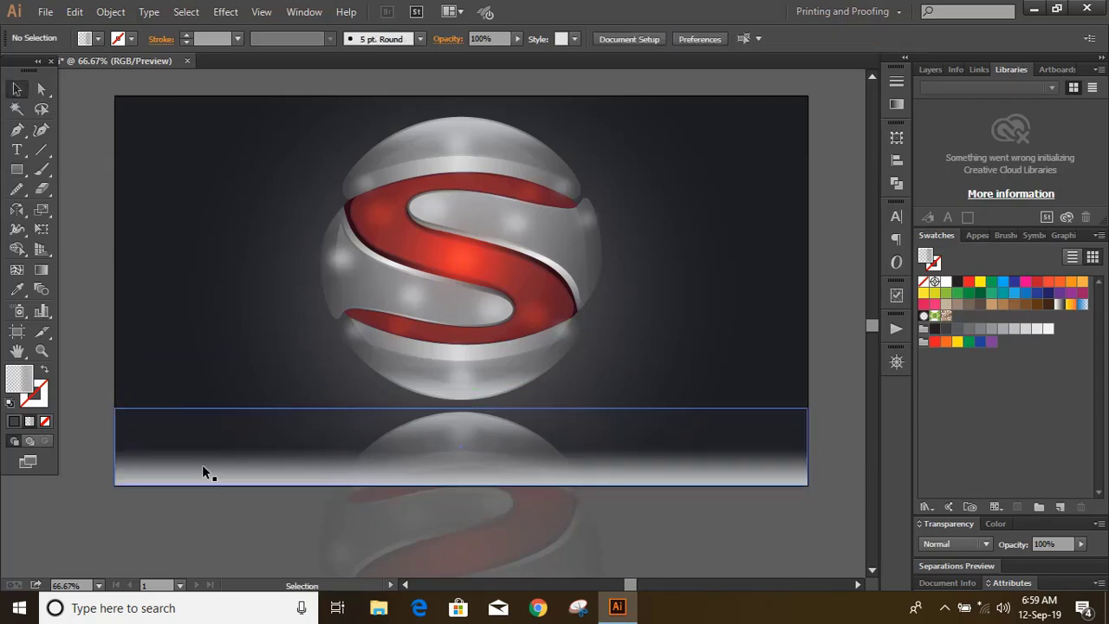
Step: Move the faded reflection slightly up, closer to the base of the original logo
left_click(472, 528)
left_click_drag(472, 530, 472, 528)
left_click(167, 513)
Step: Redraw the floor rectangle's linear gradient vertically, starting above its upper edge and ending just below the artboard
left_click(259, 445)
left_click(41, 269)
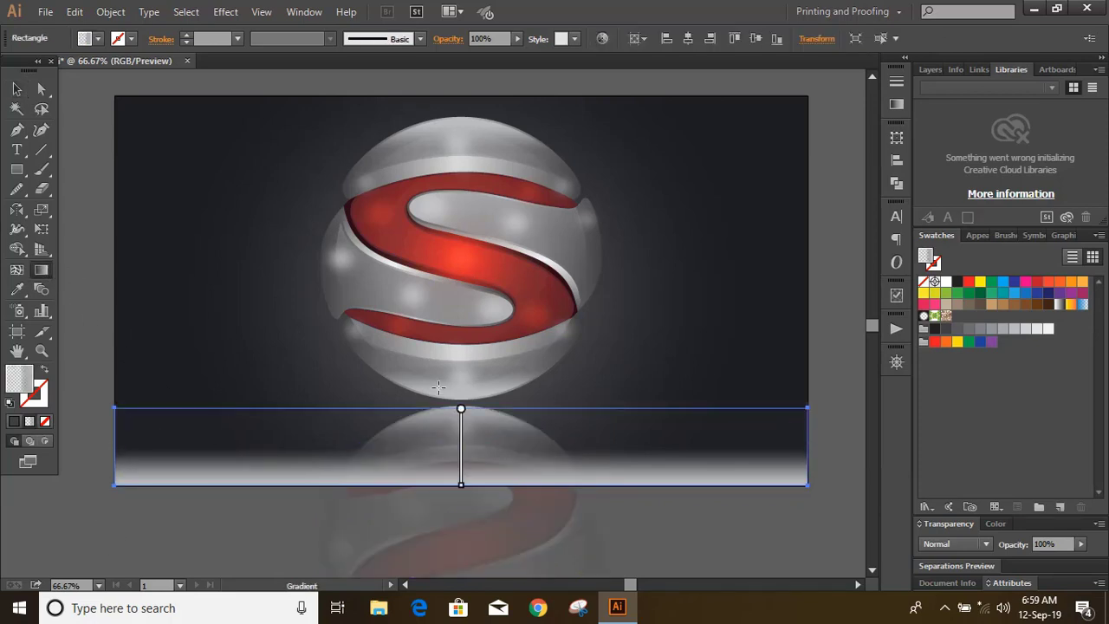
left_click_drag(460, 378, 472, 503)
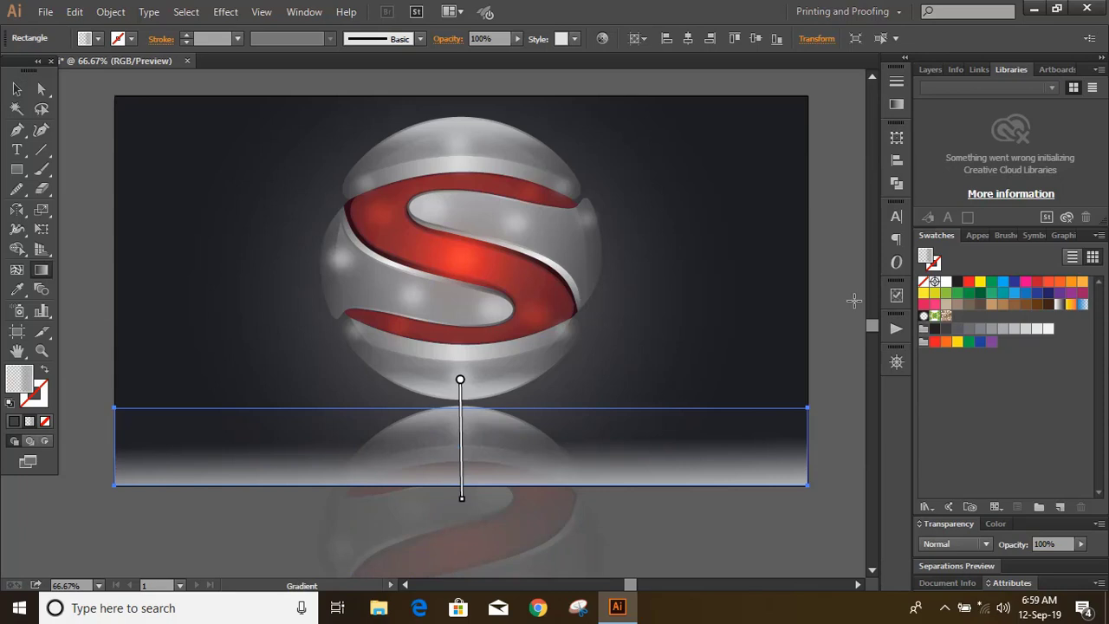
Step: Set the floor gradient's start stop to 10% opacity and its end stop to Black
left_click(896, 104)
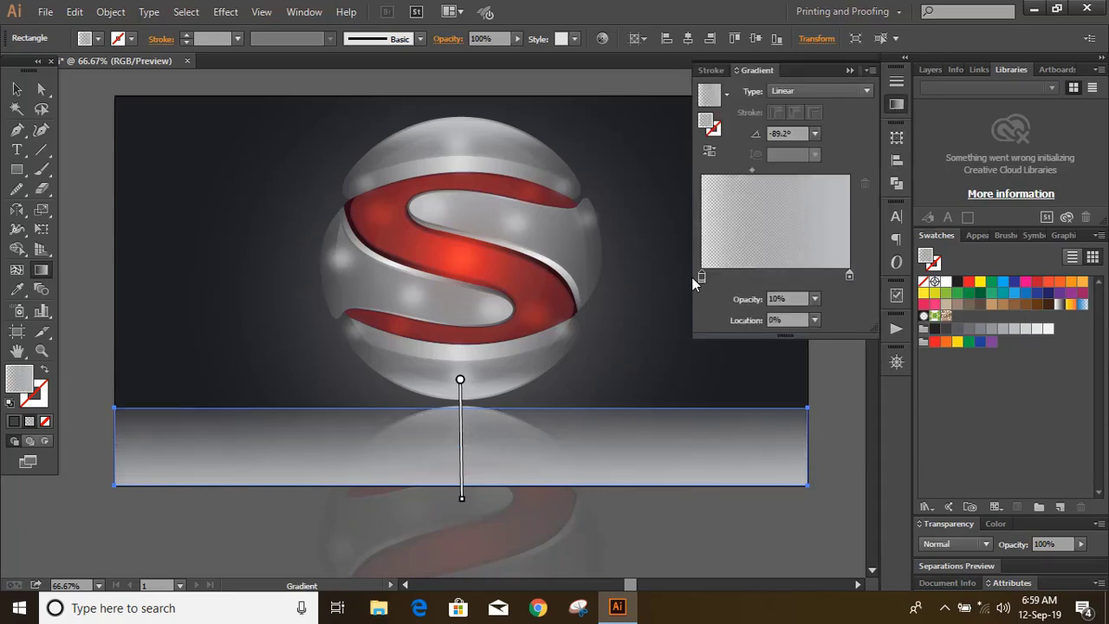
double_click(849, 274)
left_click(672, 327)
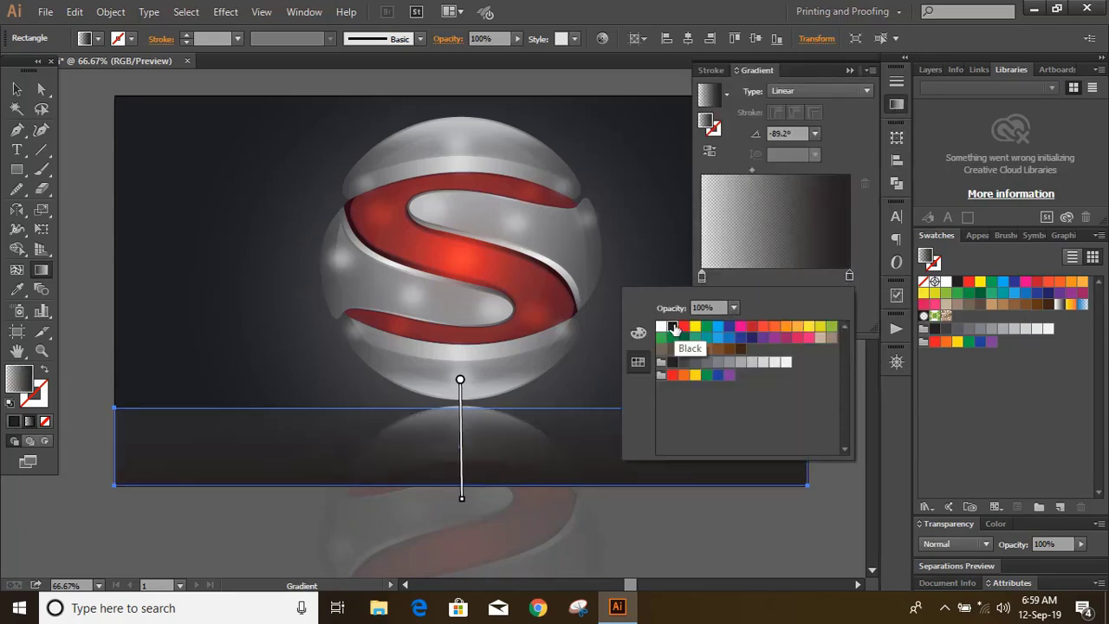
left_click(13, 89)
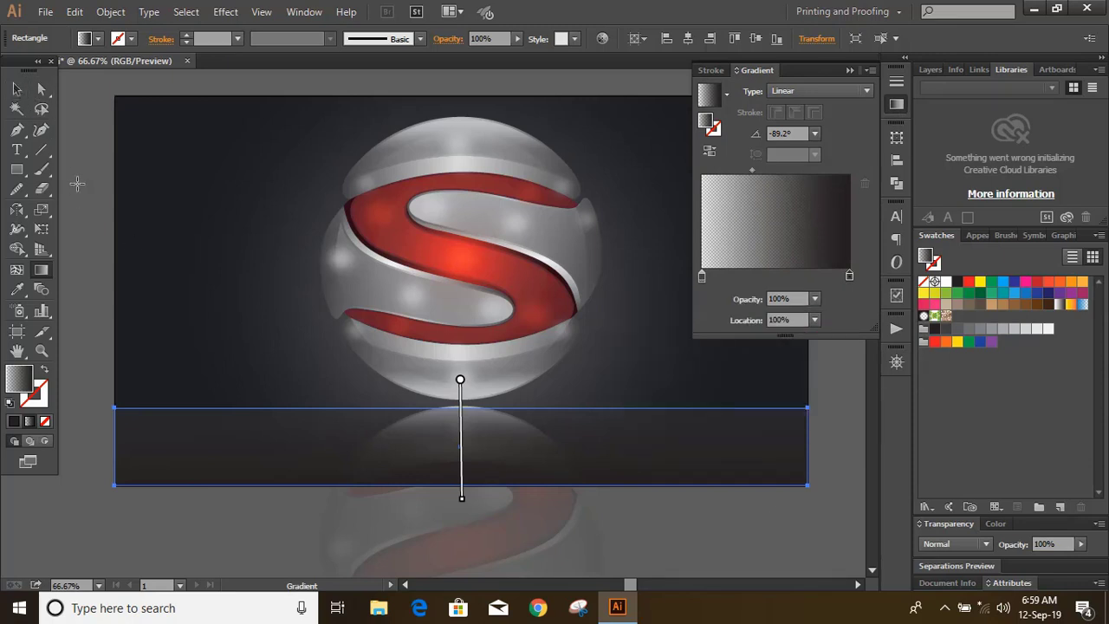
left_click(80, 145)
Step: Draw a thin, flat ellipse centered between the logo's base and its reflection as a contact shadow
left_click_drag(16, 169, 69, 205)
left_click_drag(359, 407, 578, 413)
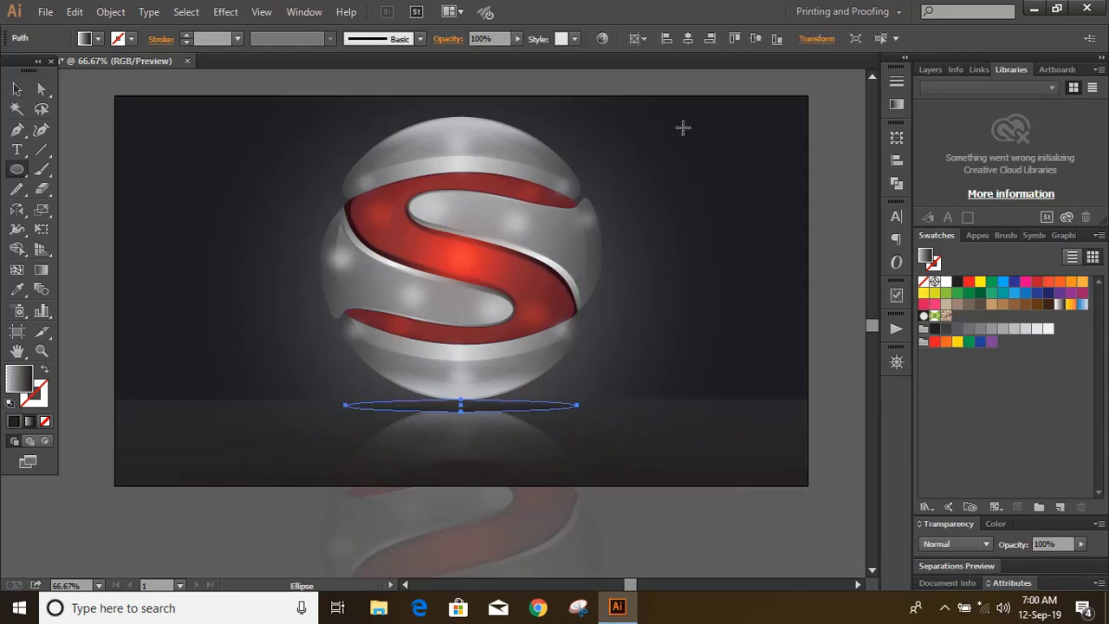
left_click(17, 88)
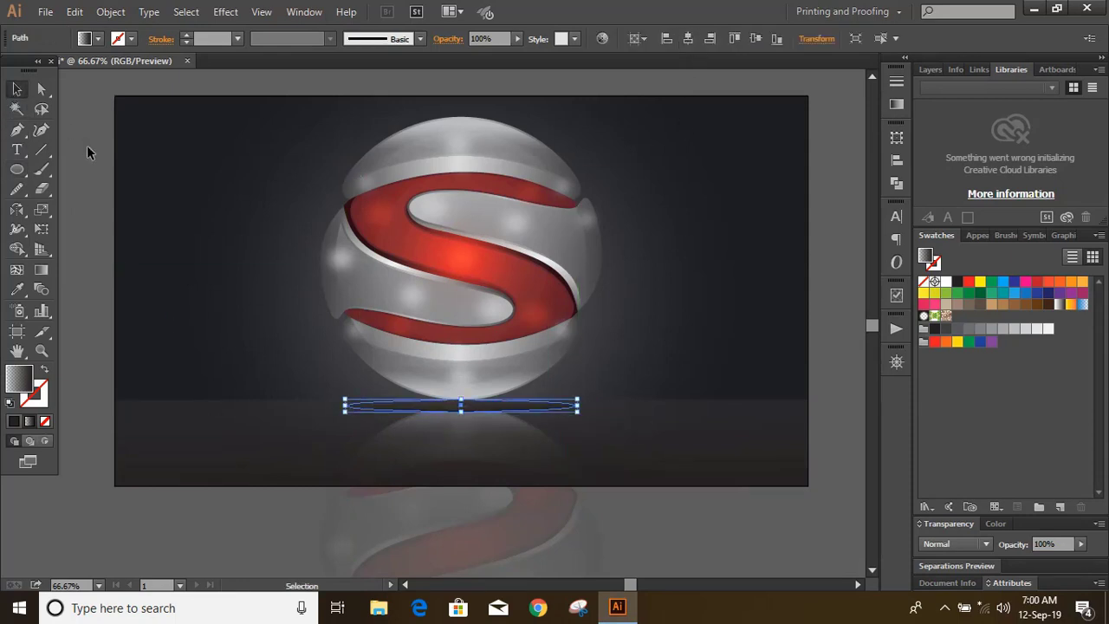
left_click(717, 502)
Step: Apply a Gaussian Blur to the flat shadow ellipse with a radius slightly above 5.3 pixels and fit the artboard in the window
scroll(717, 503, "down", 1)
left_click(561, 384)
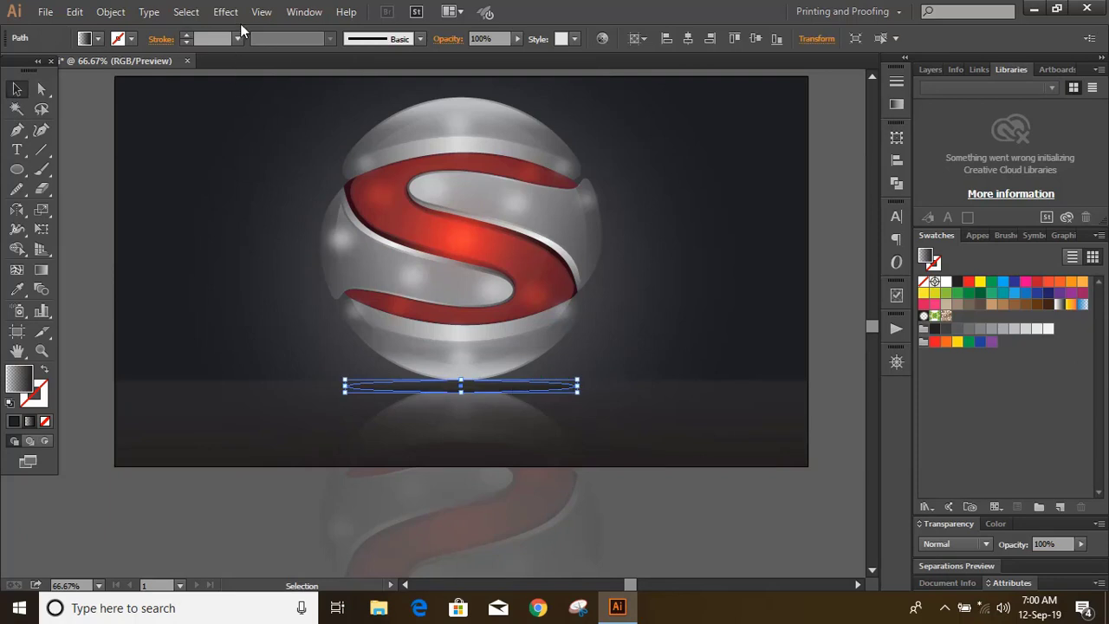
left_click(225, 12)
mouse_move(364, 283)
left_click(454, 287)
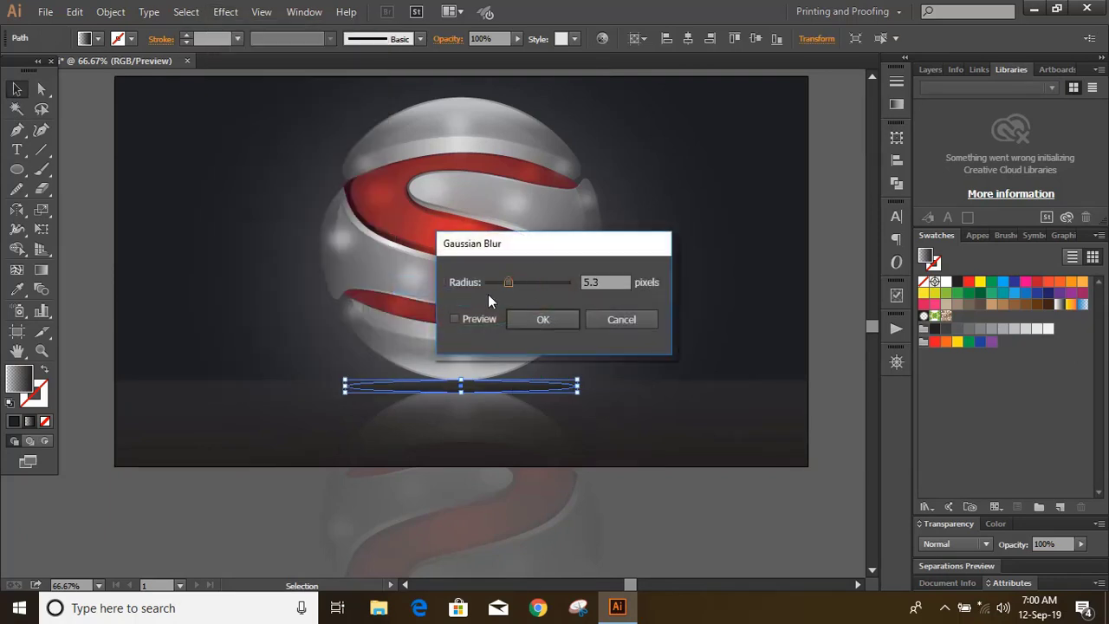
left_click_drag(509, 282, 519, 284)
left_click(542, 319)
left_click(97, 264)
key("ctrl+0")
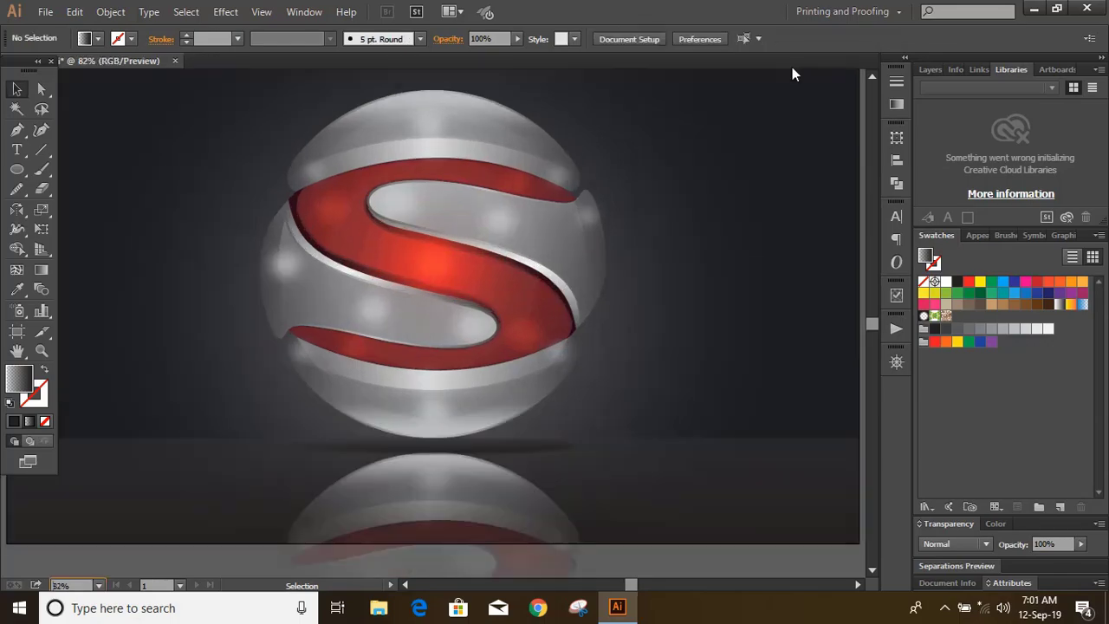